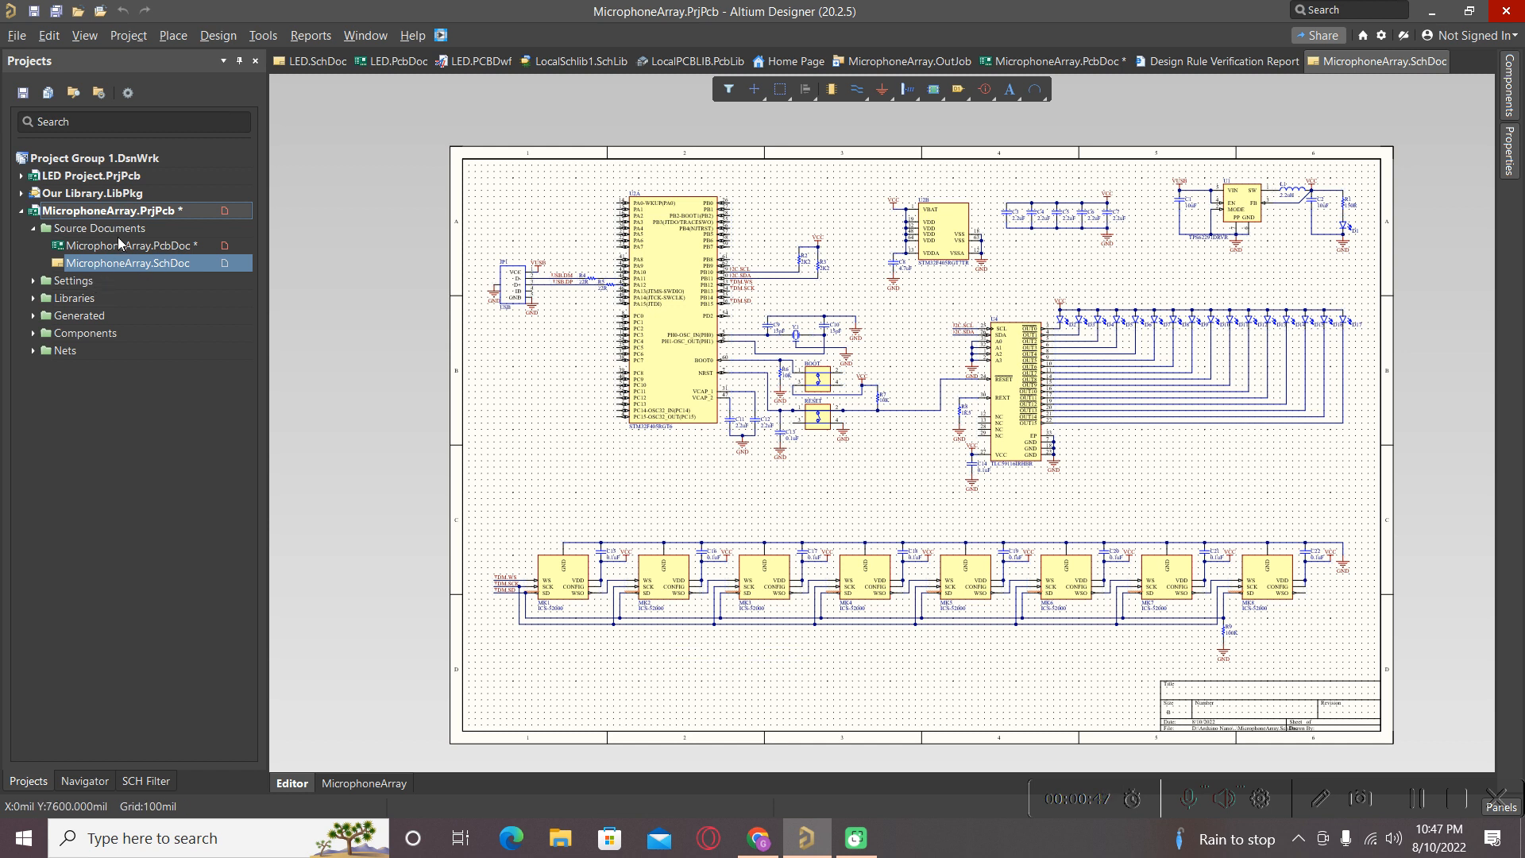
Validate the MicrophoneArray project and enlarge the Messages panel to read the TDM.SD multiple-output-pins error.
right_click(148, 215)
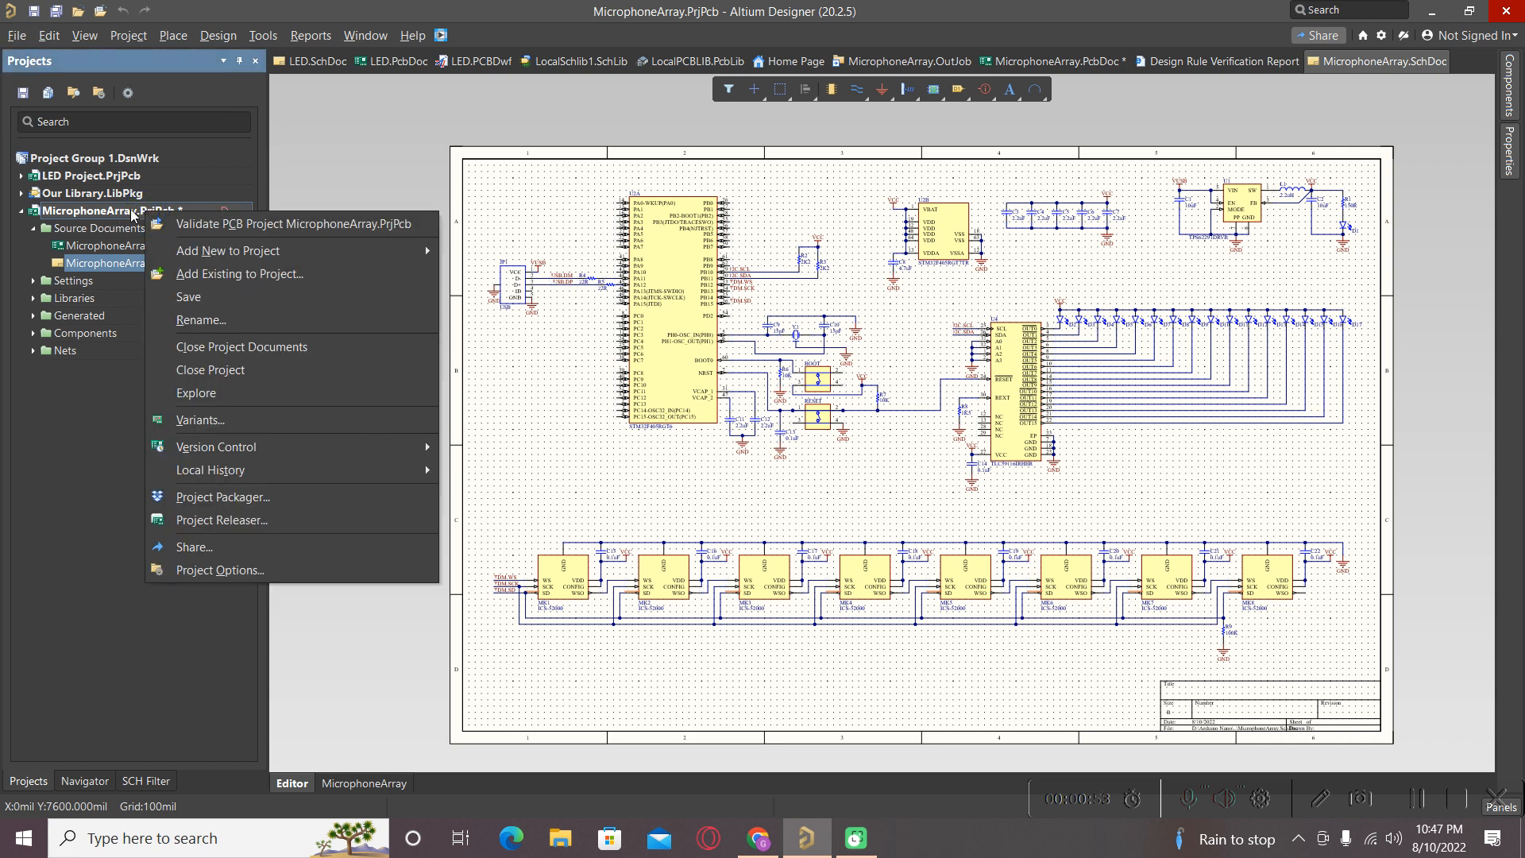
click(188, 224)
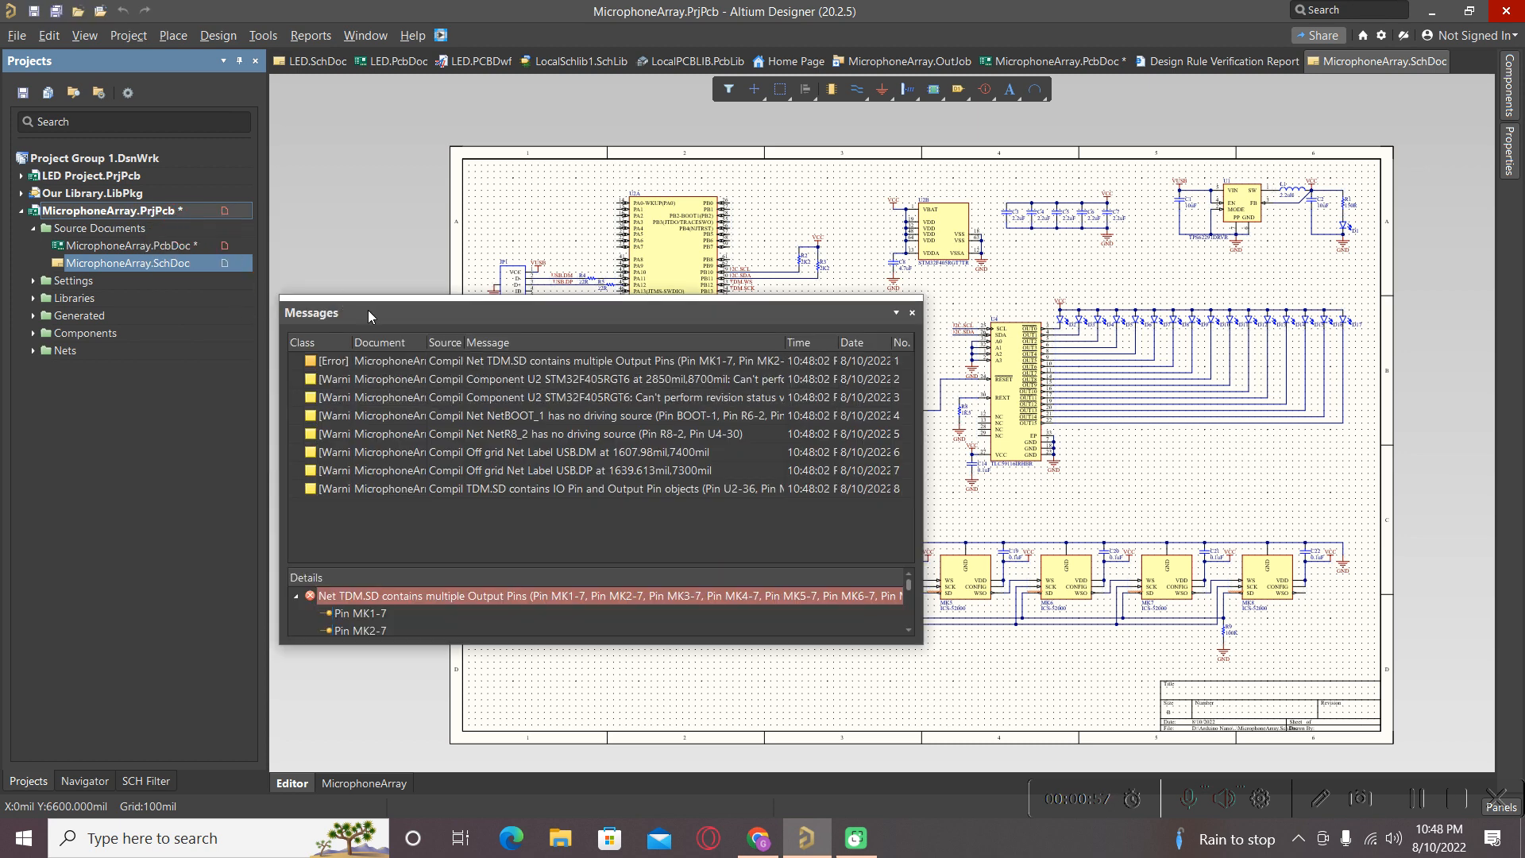
drag(306, 314, 425, 314)
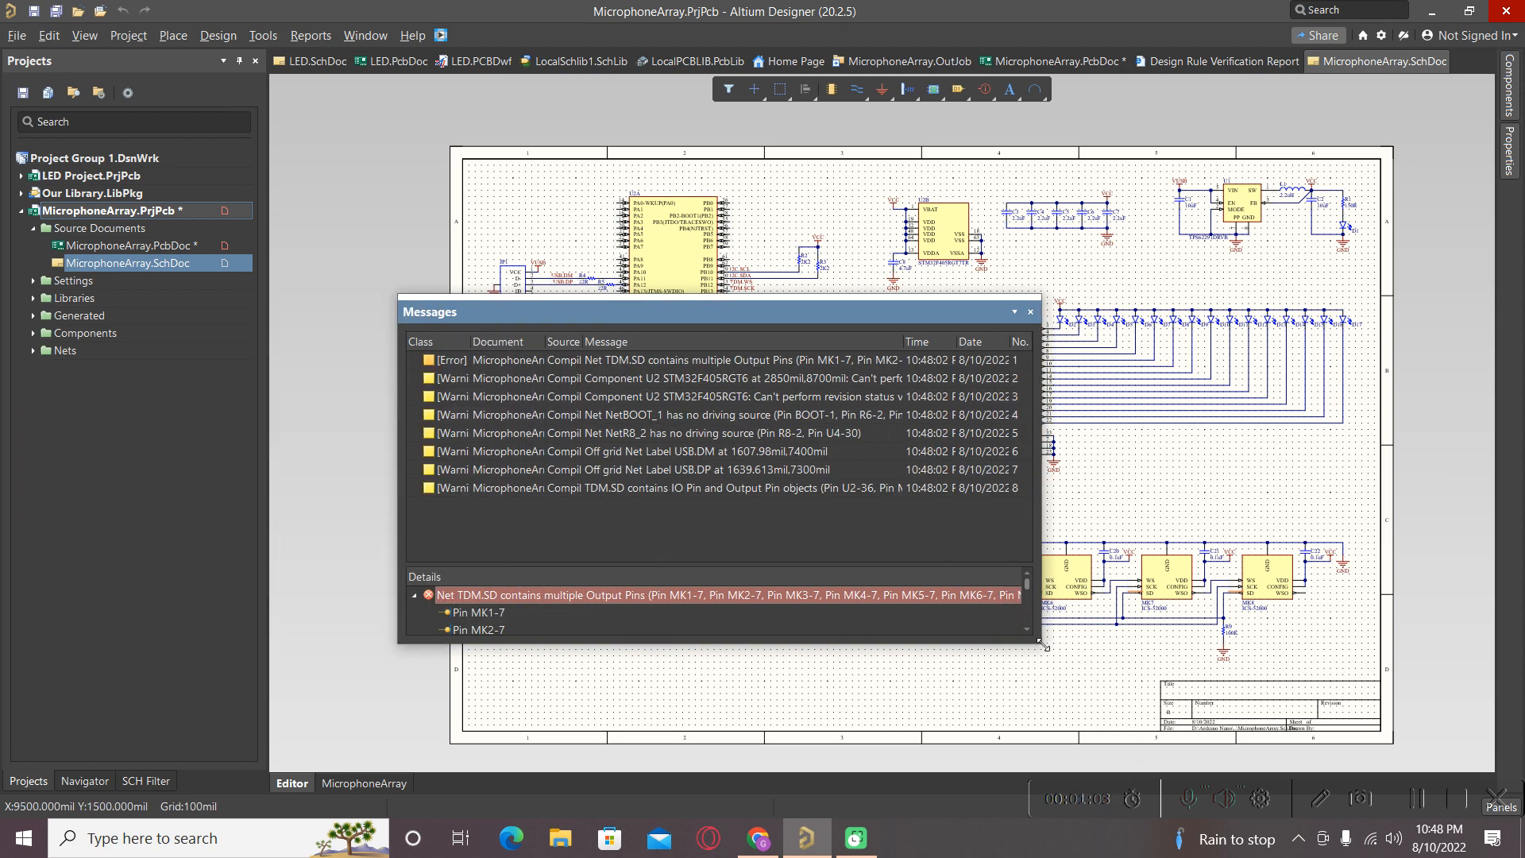
drag(1041, 648, 1132, 677)
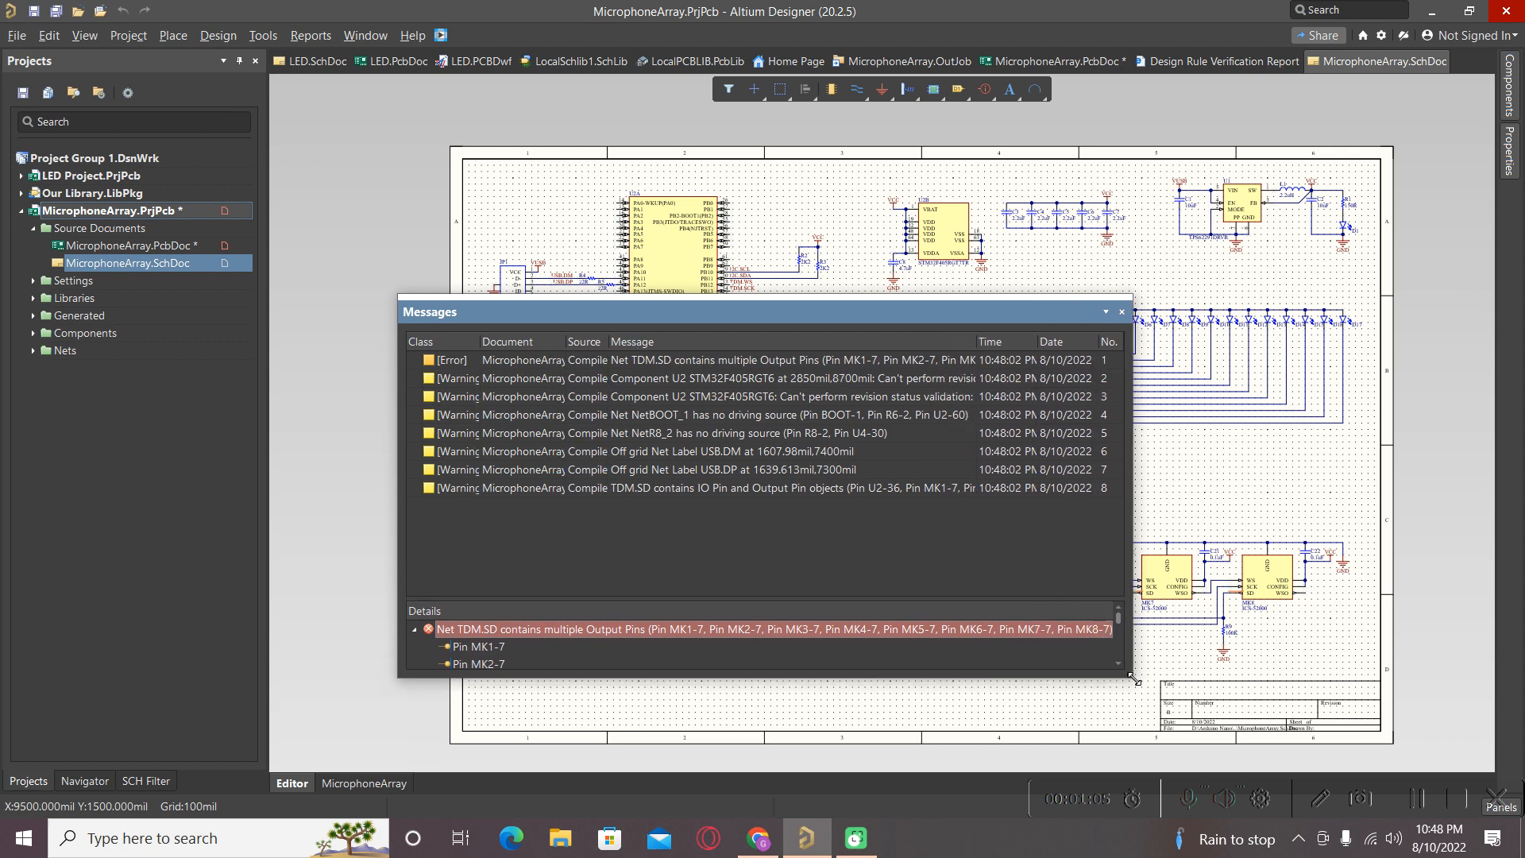
drag(481, 342, 524, 342)
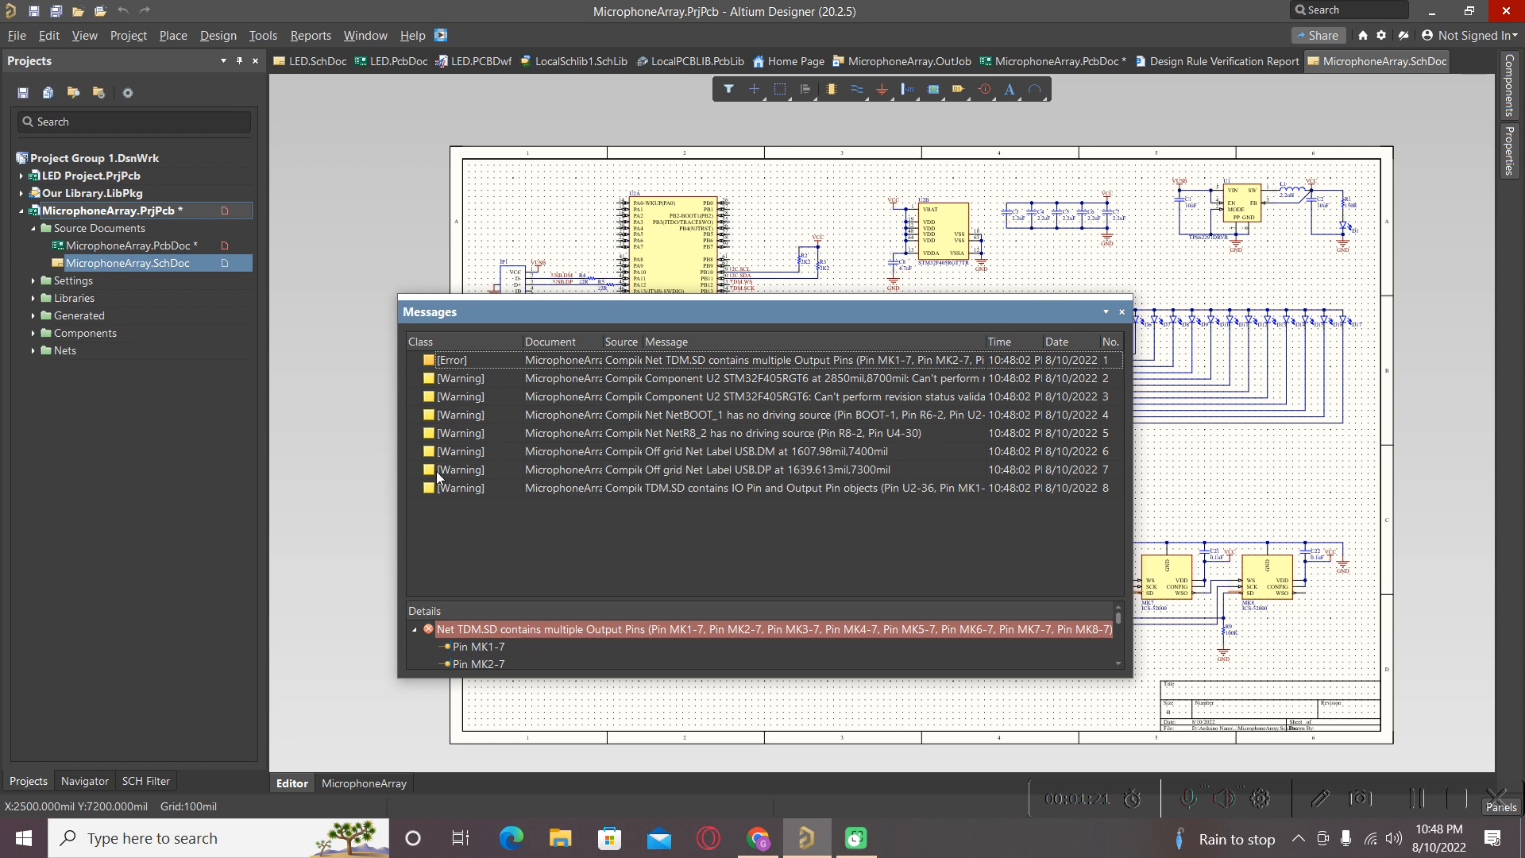
Close the messages and remove the TDM.SD wire segment between MK1's and MK2's SD pins.
click(1123, 312)
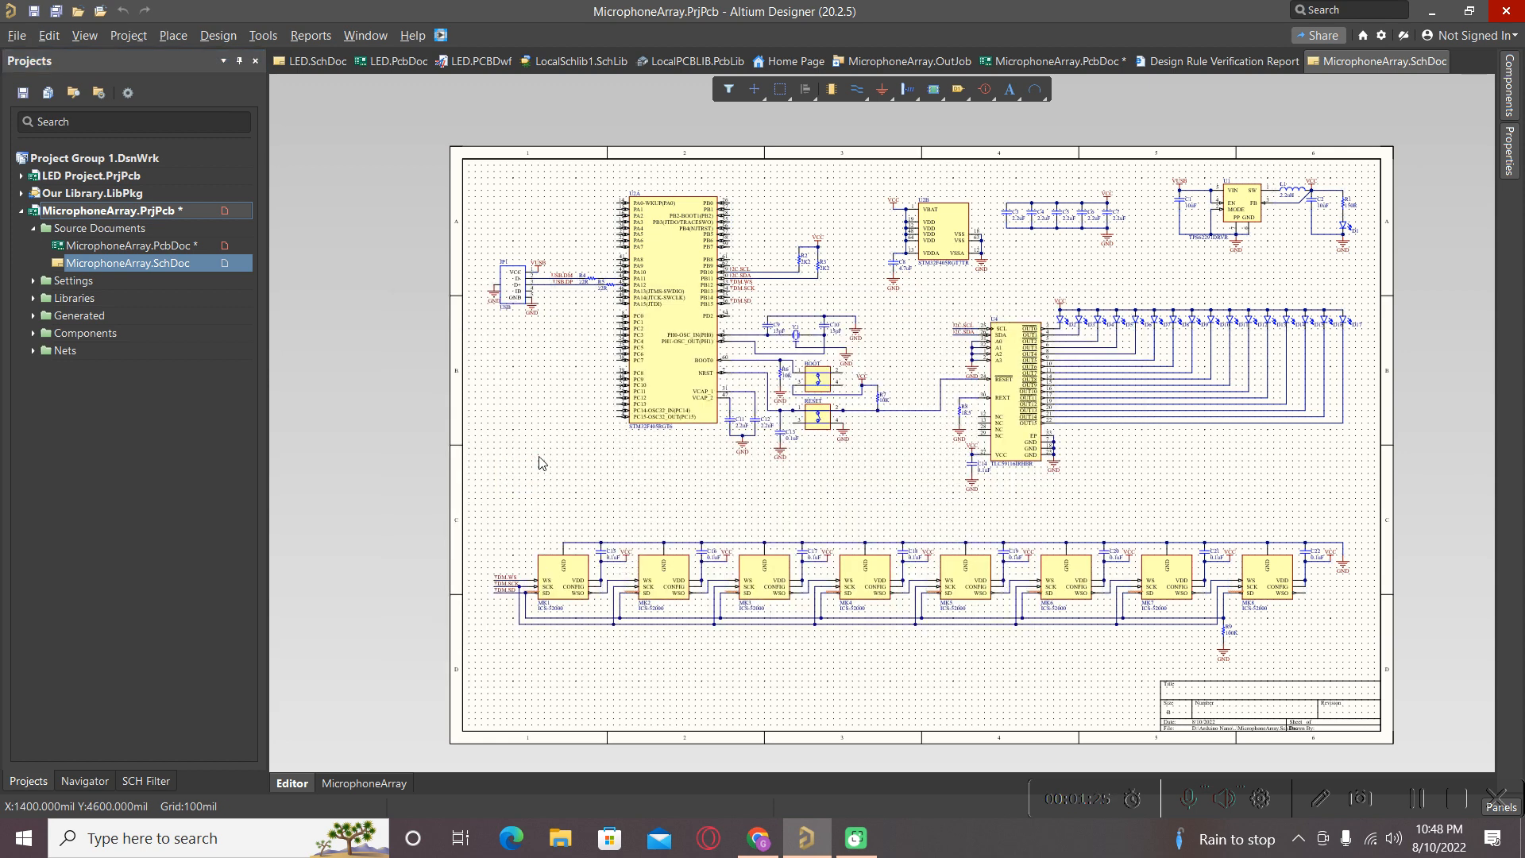
ctrl+scroll(540, 463, down, 1)
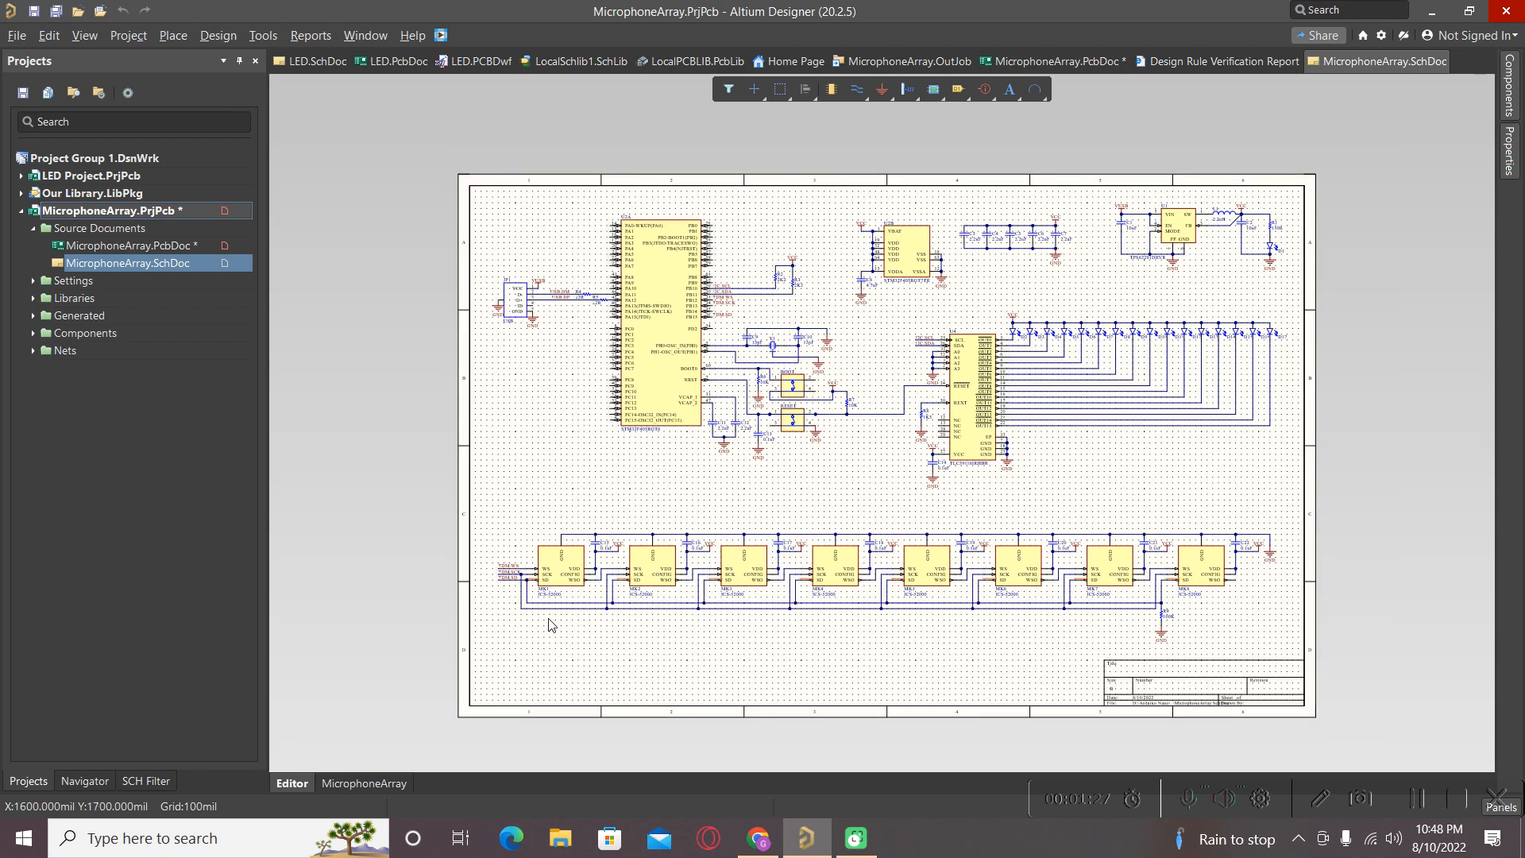
ctrl+scroll(550, 624, up, 4)
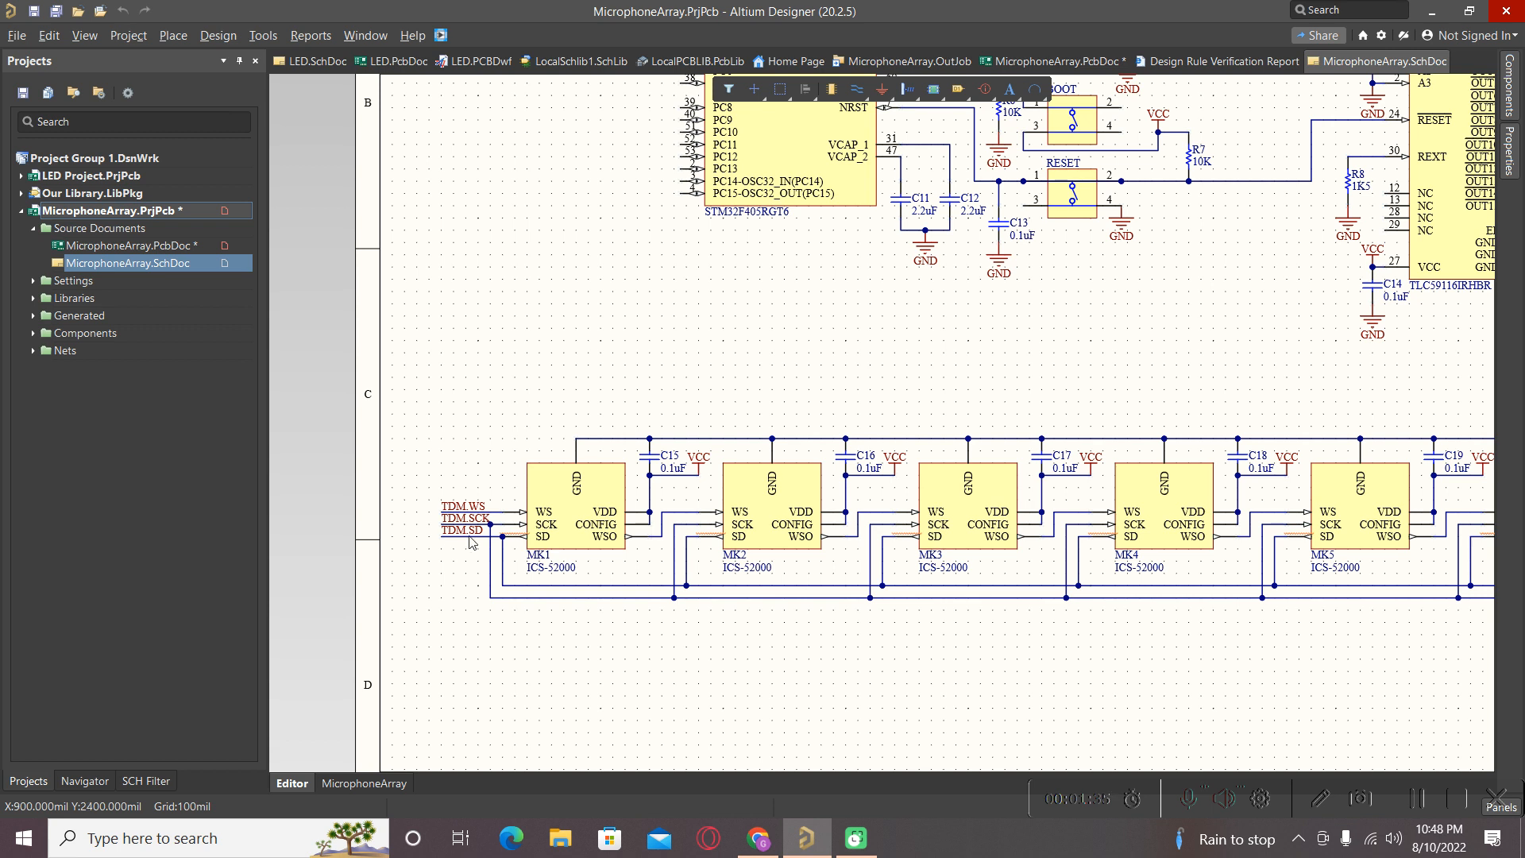
ctrl+scroll(524, 569, up, 3)
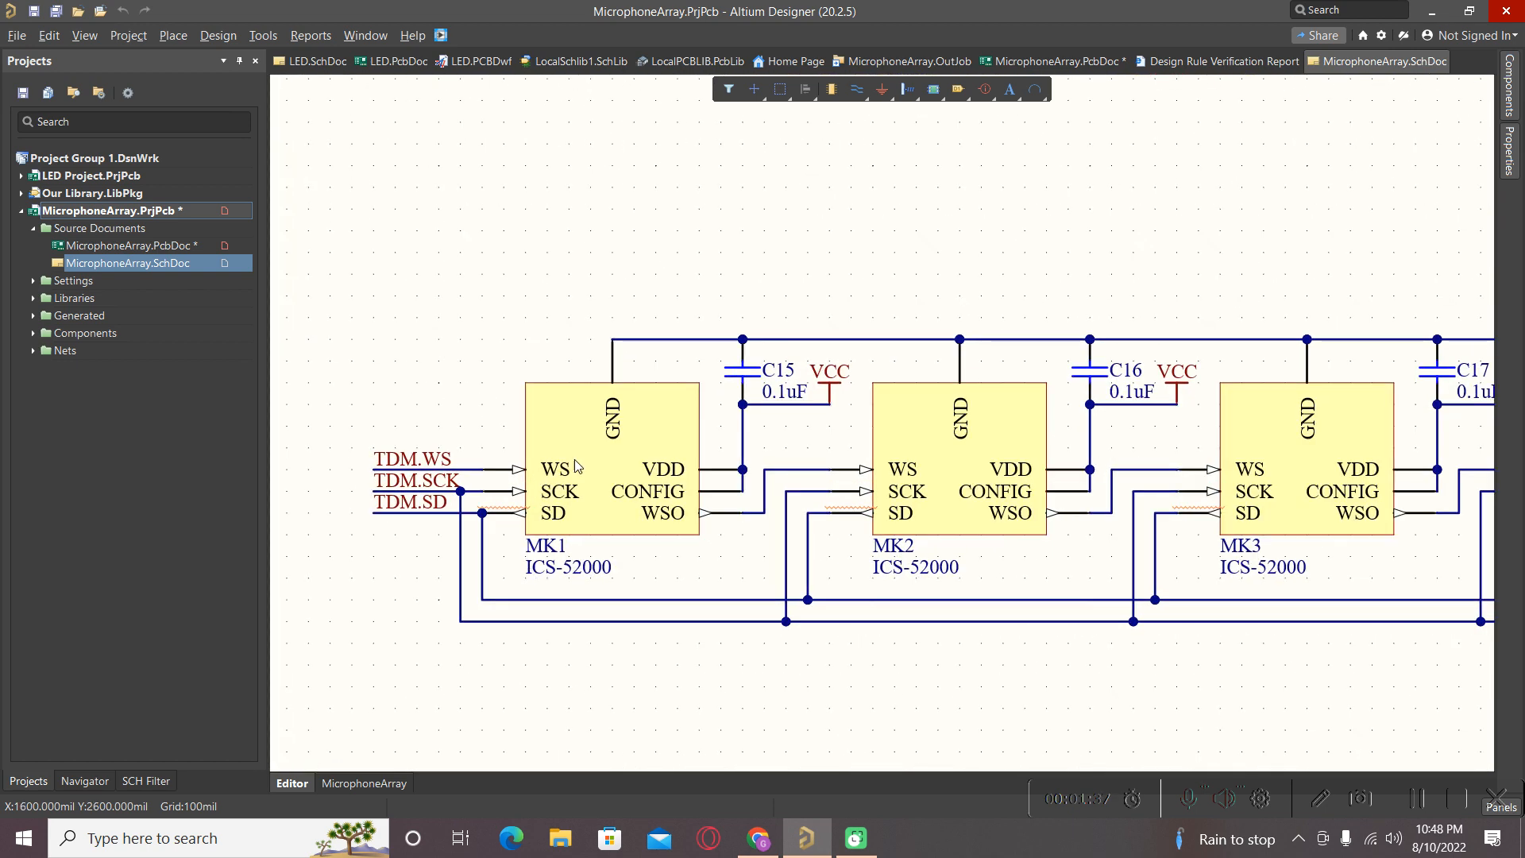
ctrl+scroll(557, 518, up, 2)
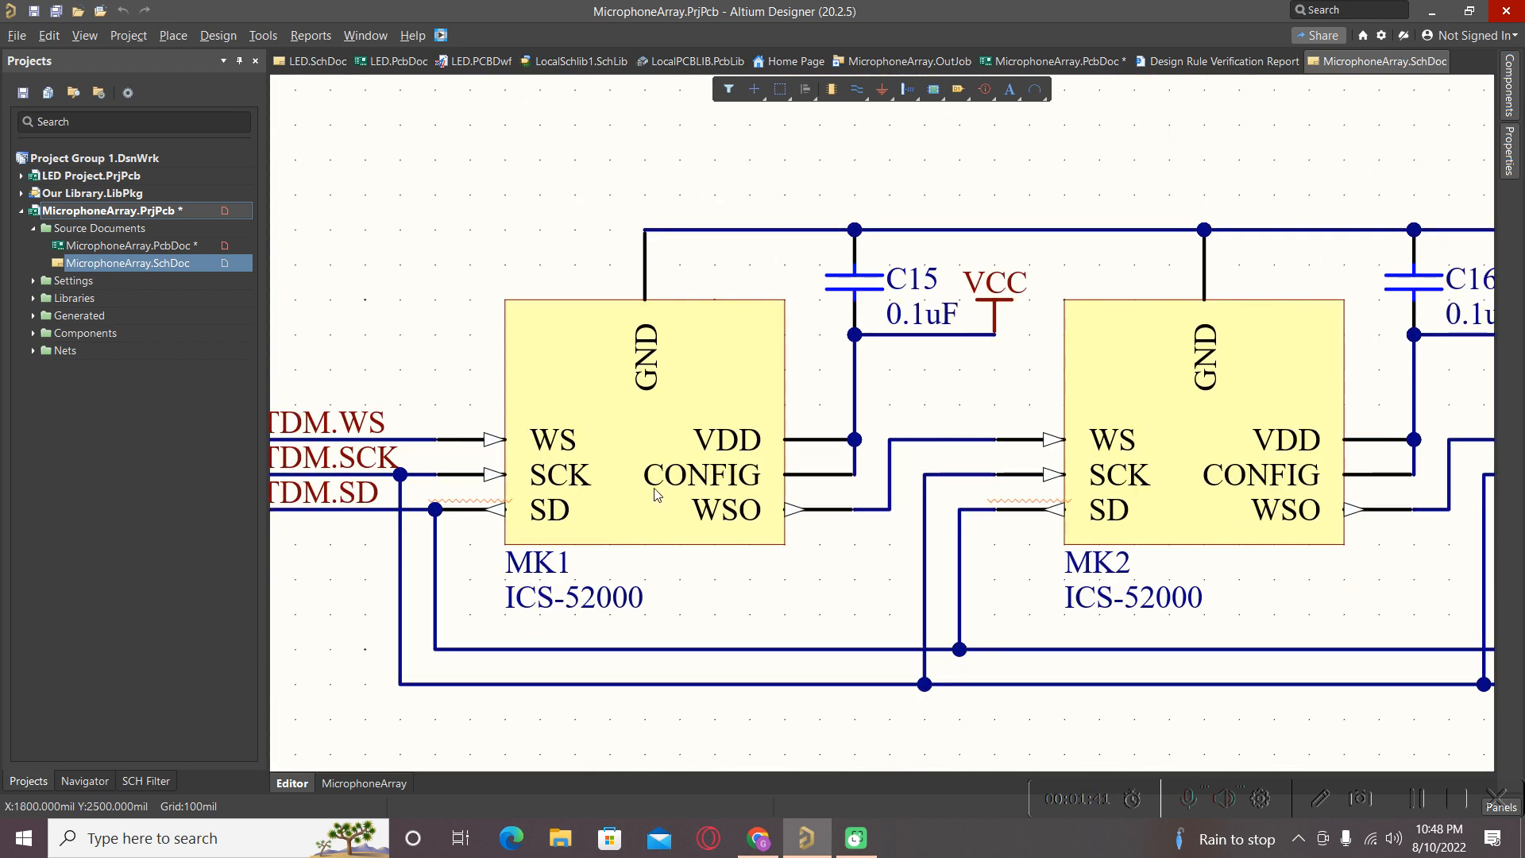
ctrl+scroll(656, 497, down, 1)
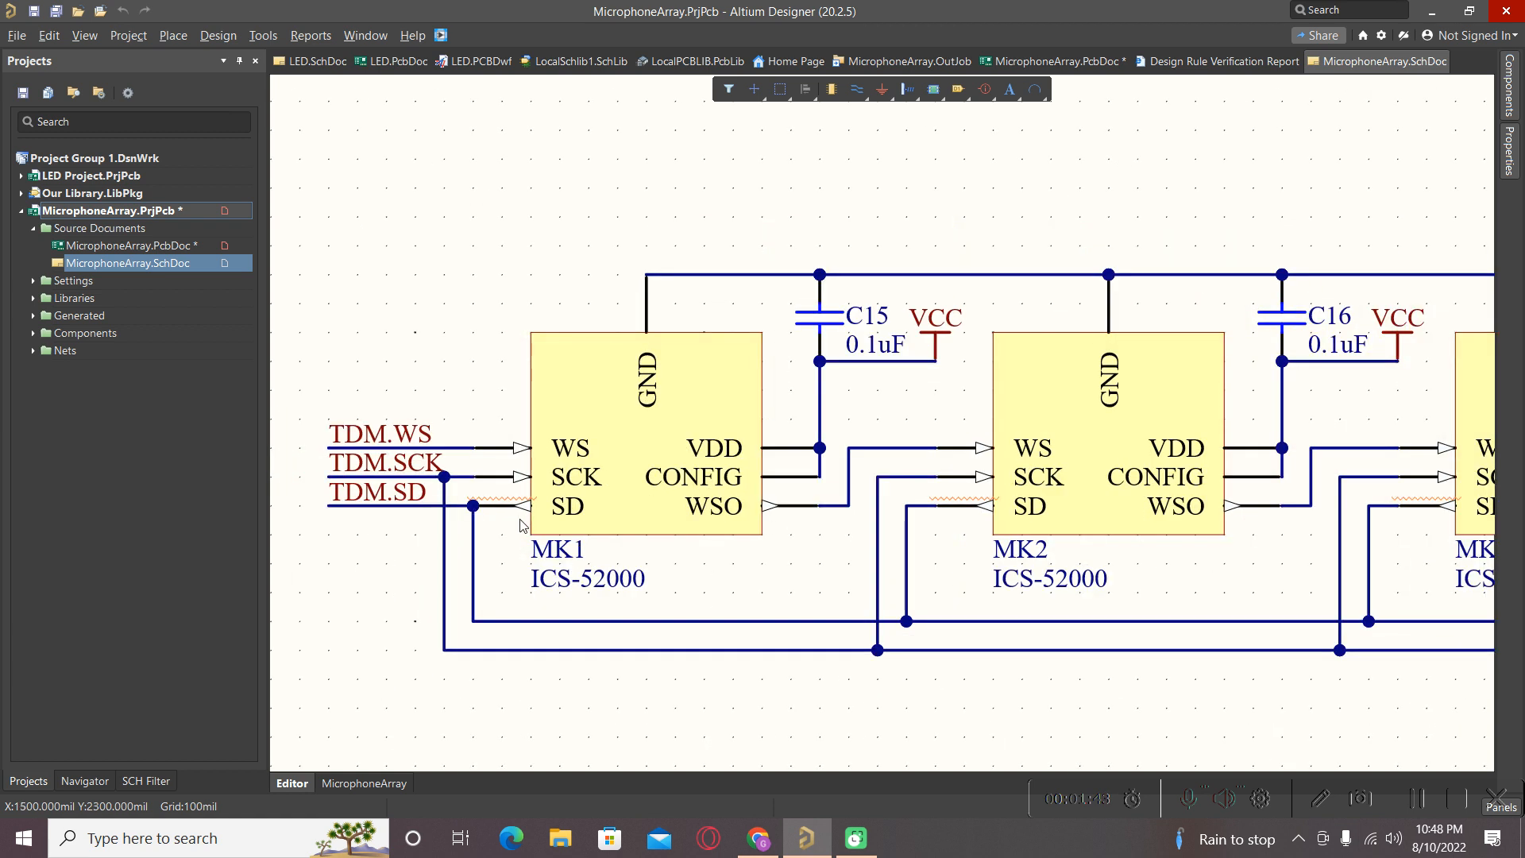
click(395, 504)
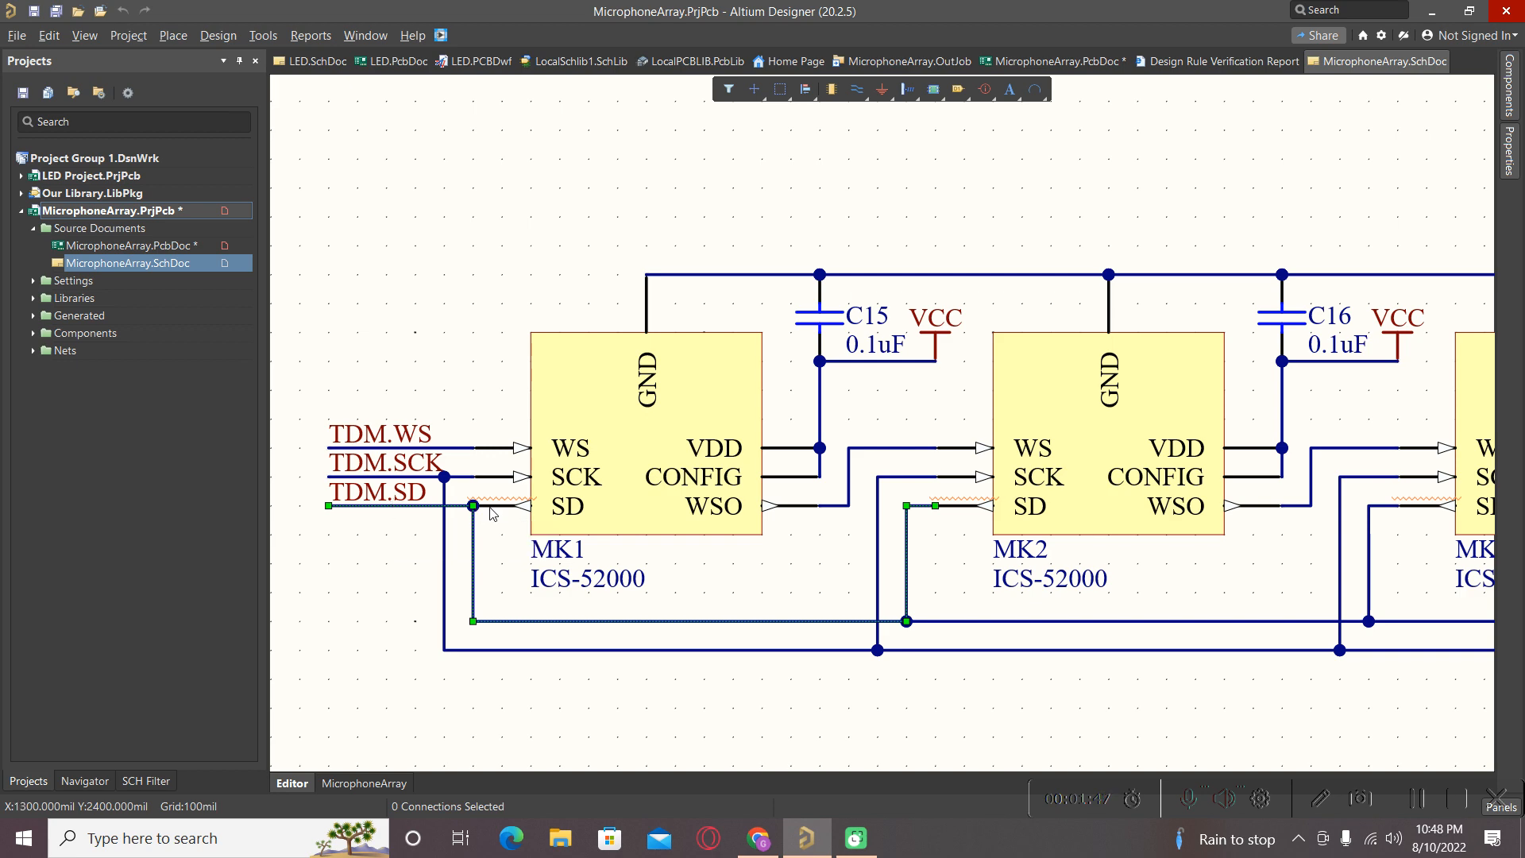
ctrl+scroll(554, 500, down, 1)
ctrl+scroll(555, 500, down, 4)
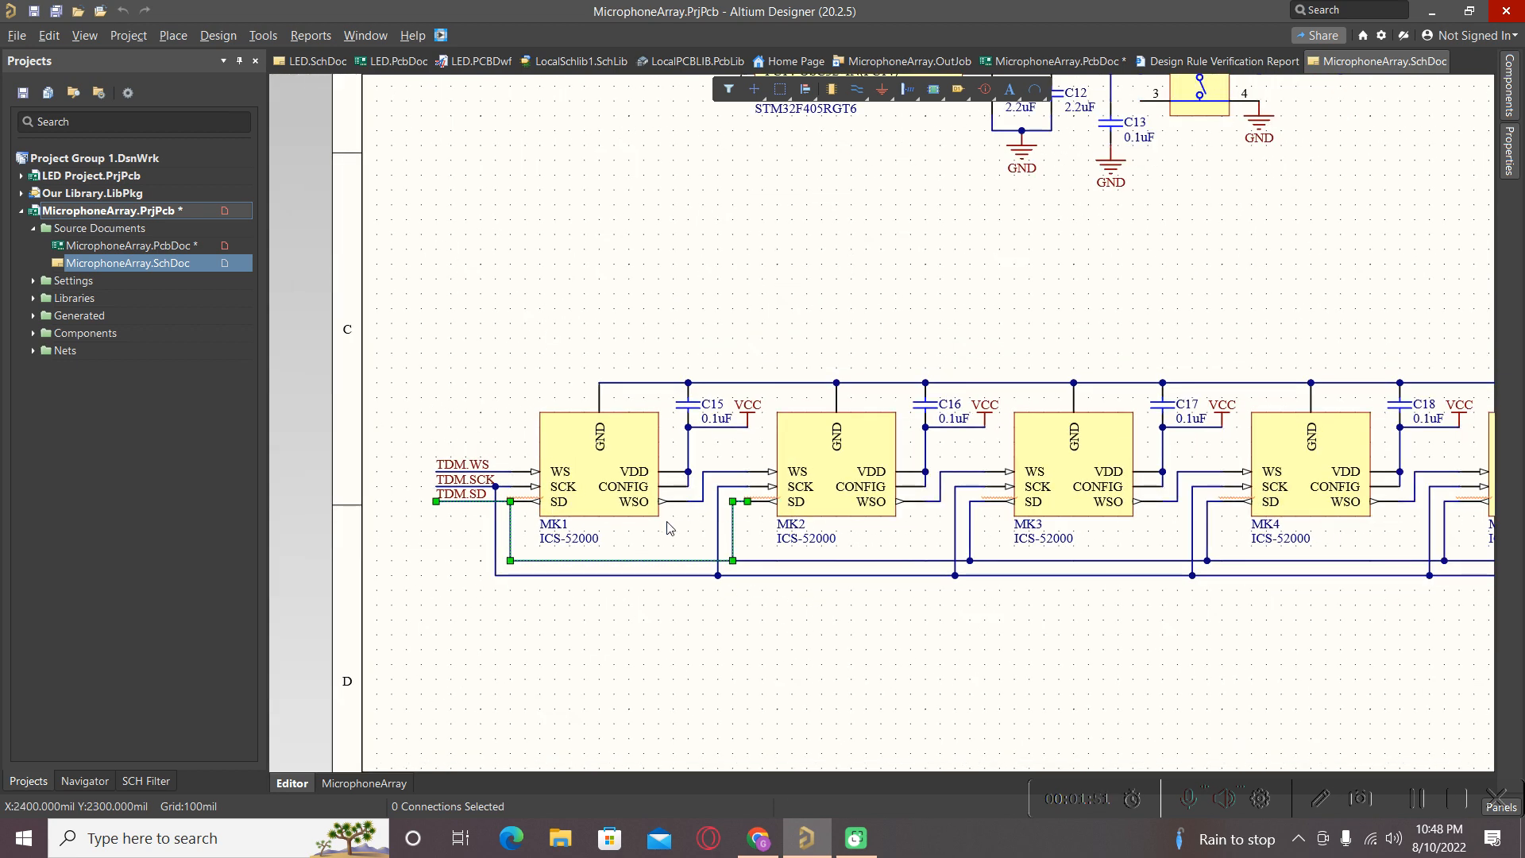
ctrl+scroll(797, 554, up, 2)
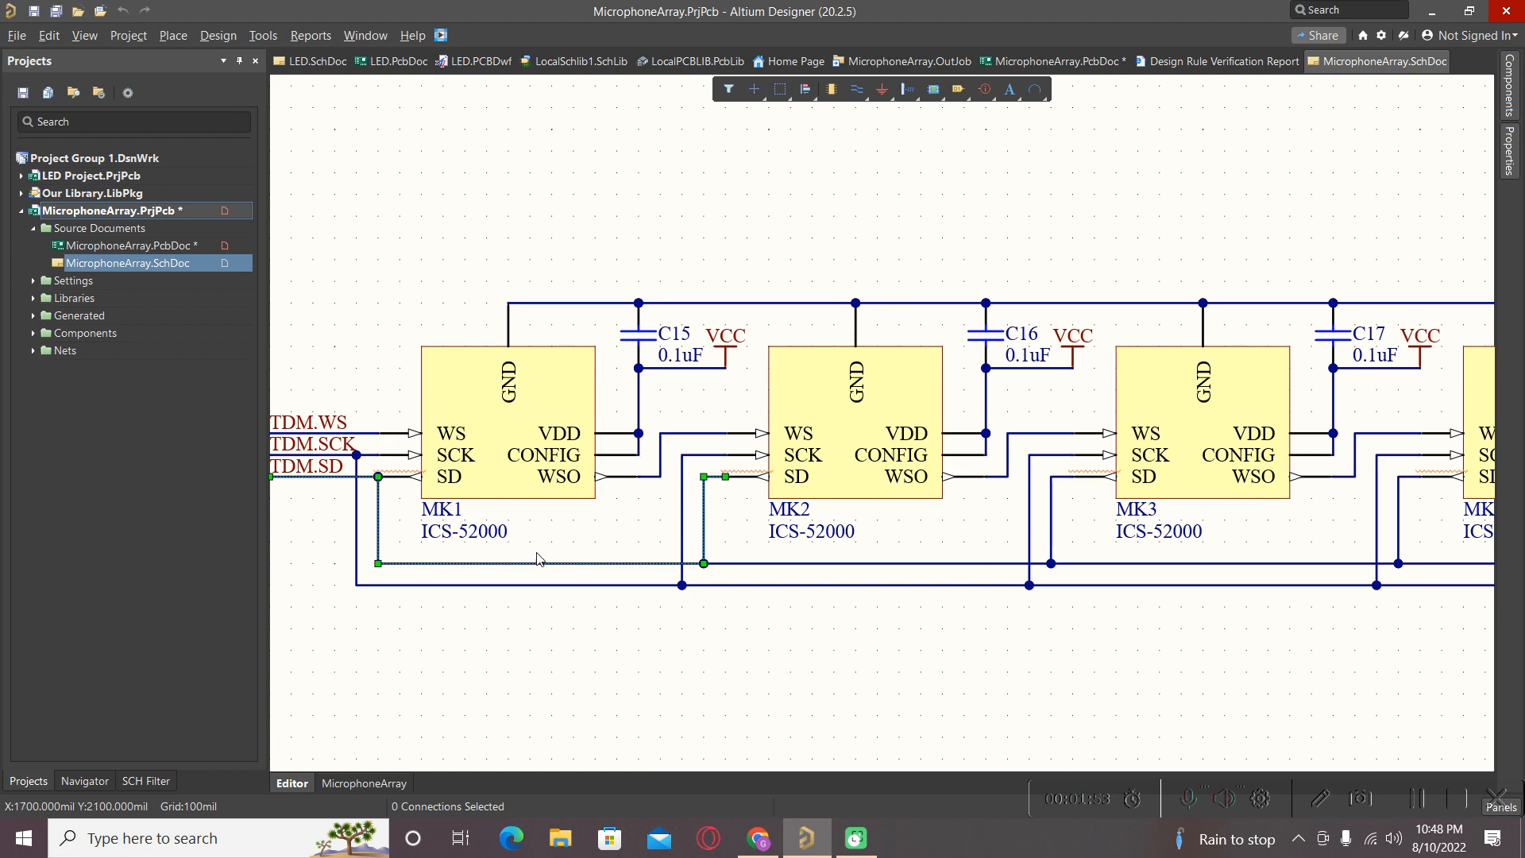
ctrl+scroll(651, 495, down, 3)
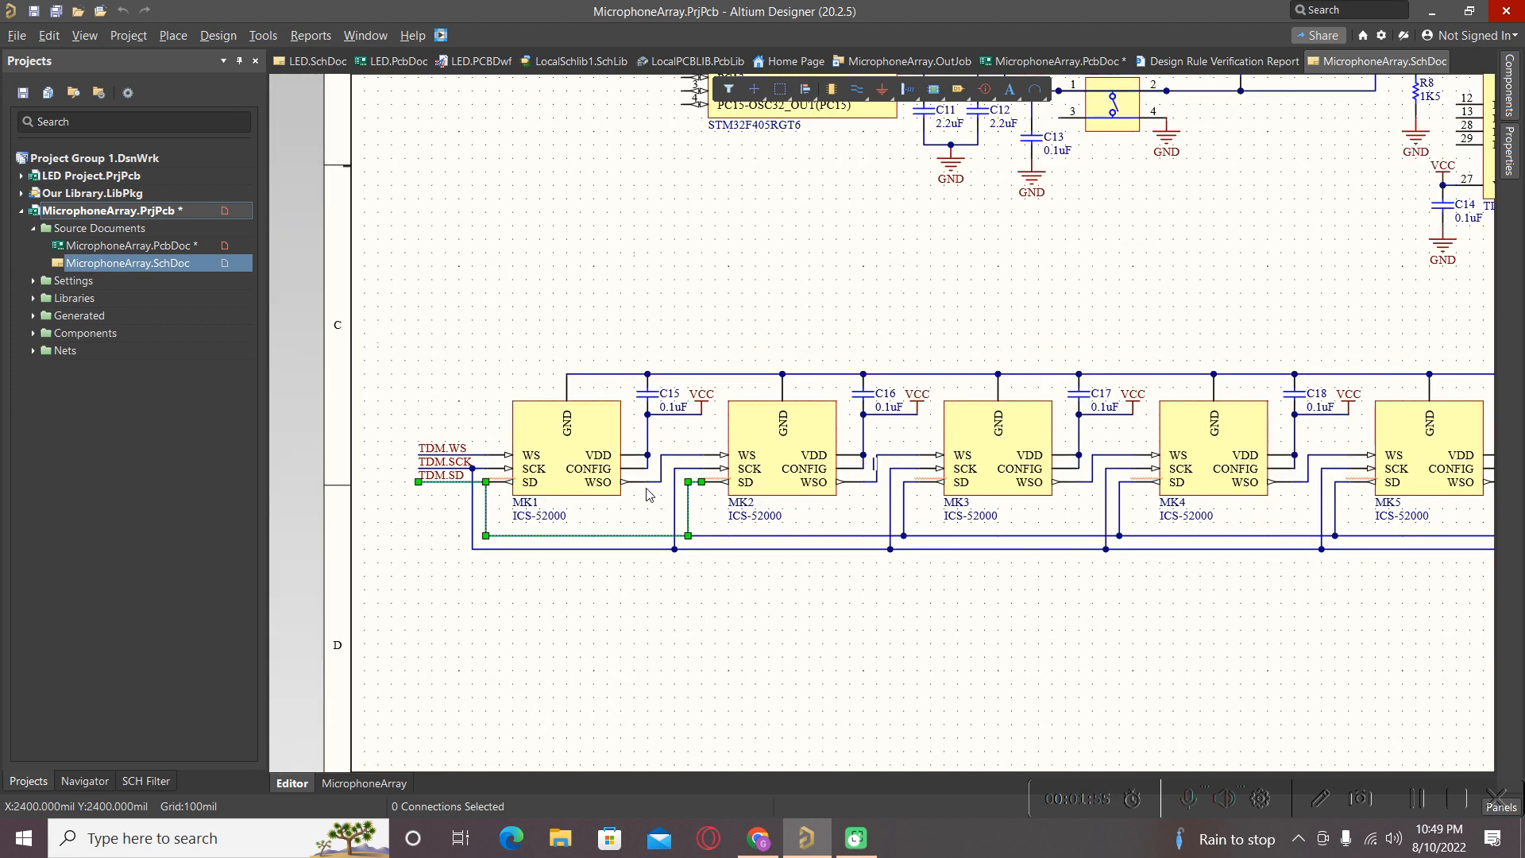
ctrl+scroll(718, 564, down, 3)
key(ctrl+z)
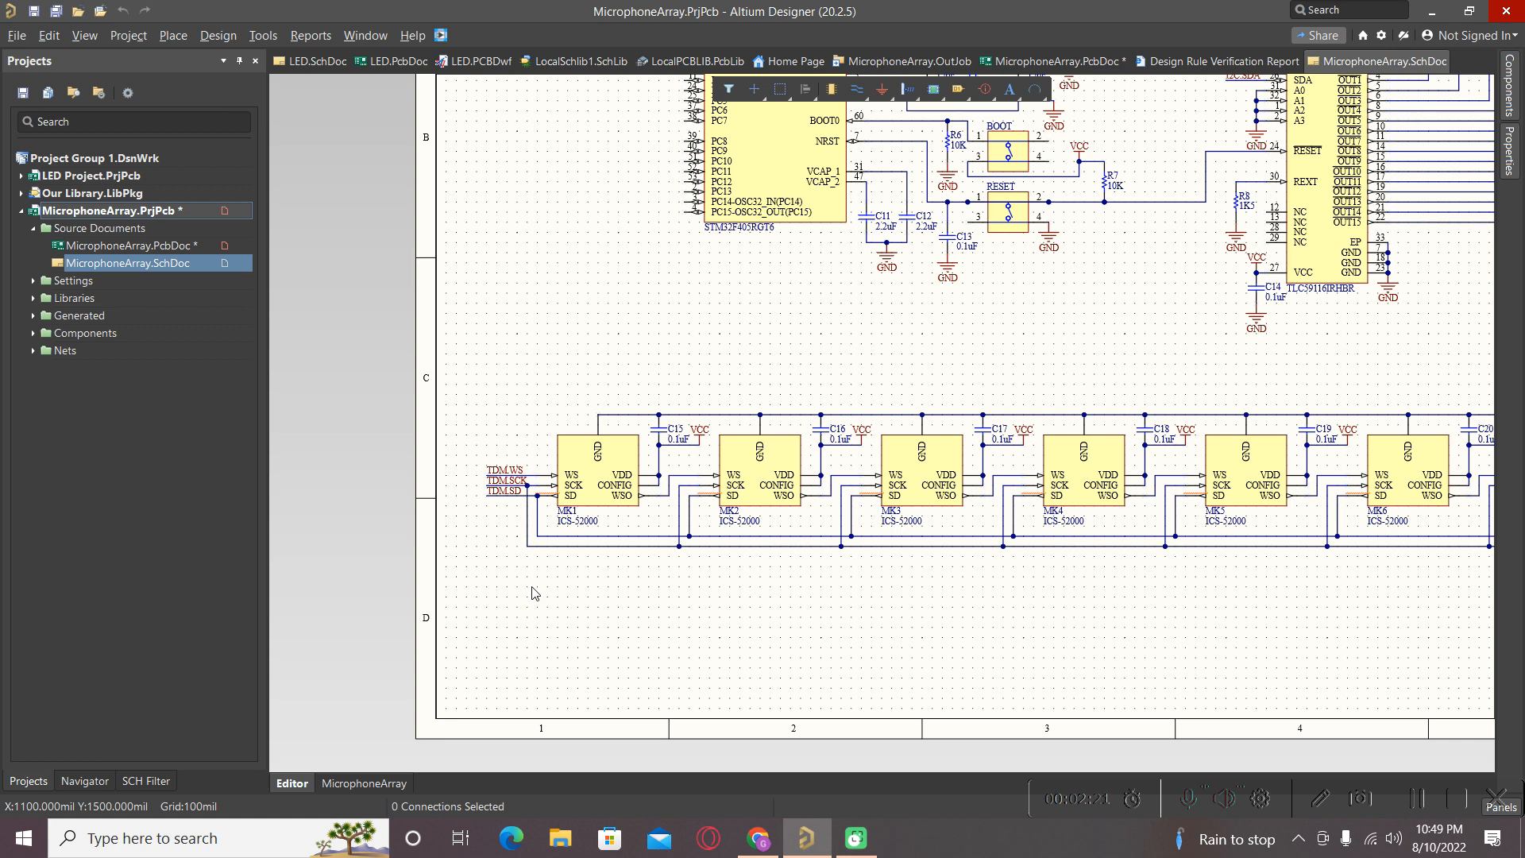
In Project Options' Connection Matrix, set Output Pin to Output Pin to No Report and confirm.
click(128, 33)
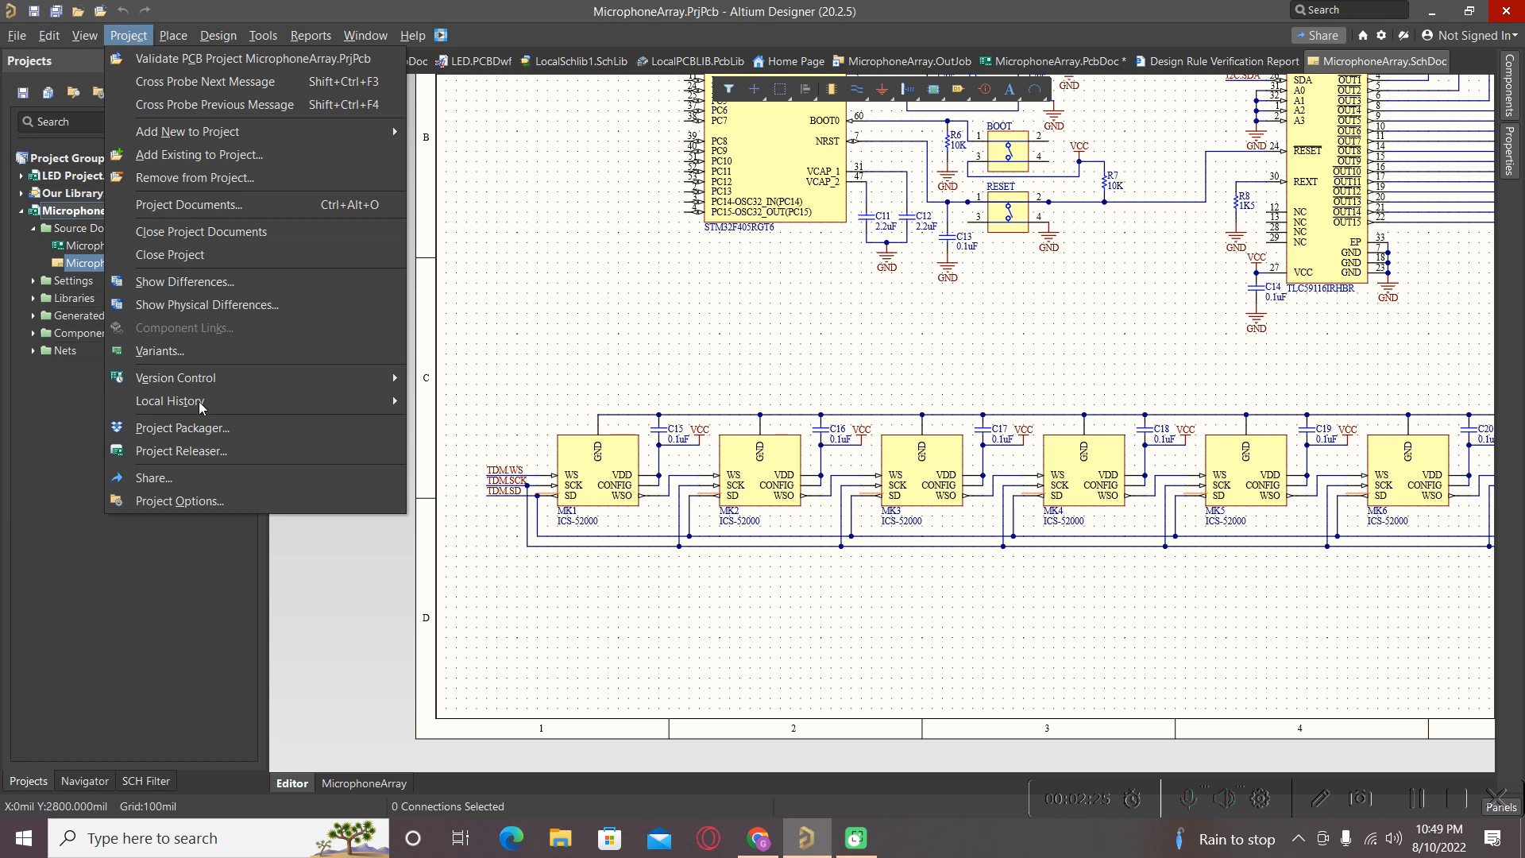
click(202, 503)
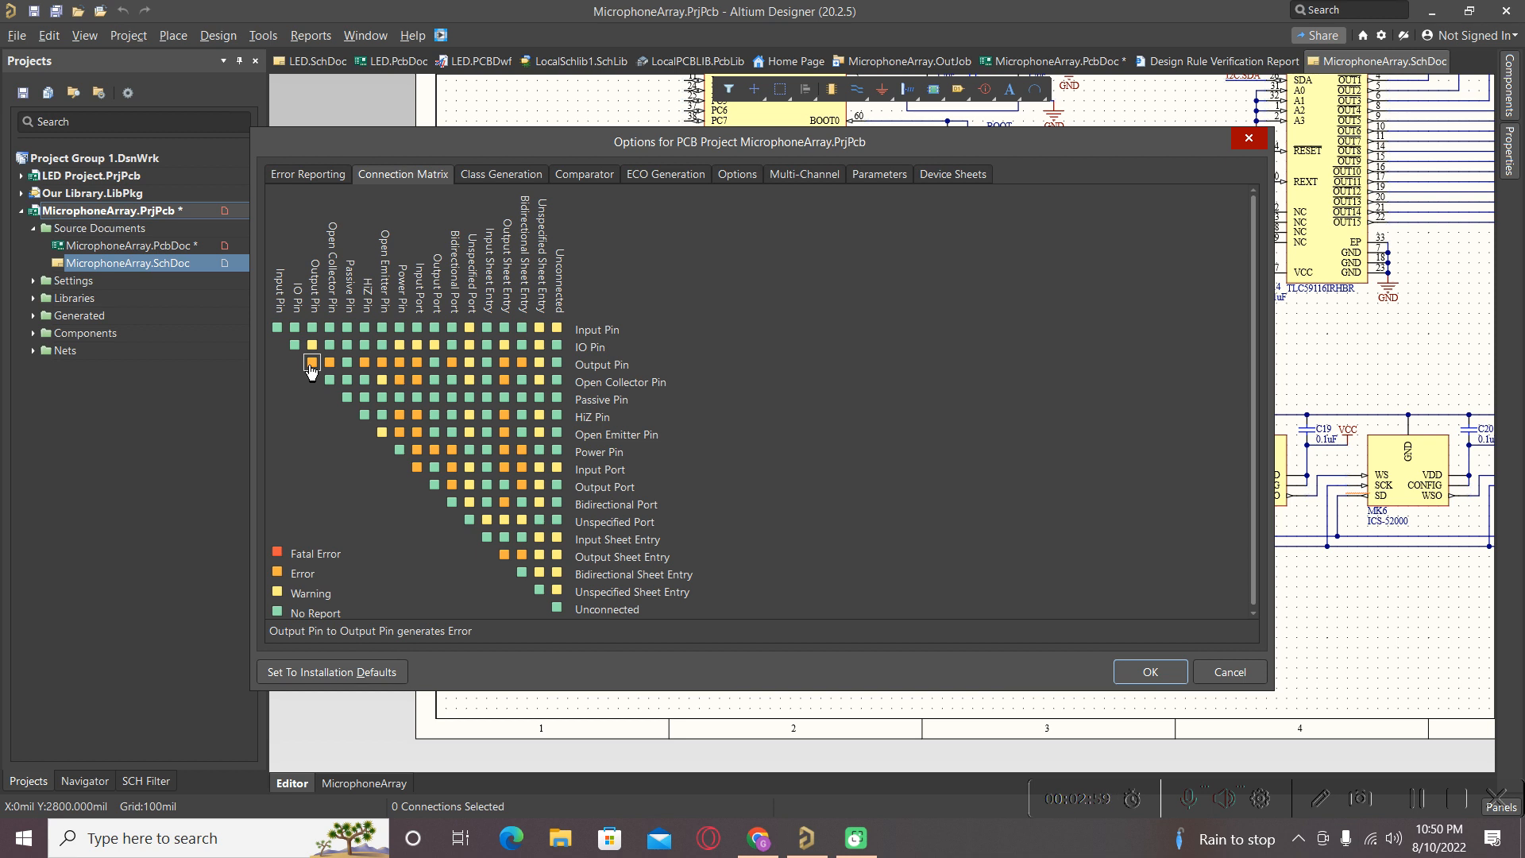
click(311, 363)
click(312, 363)
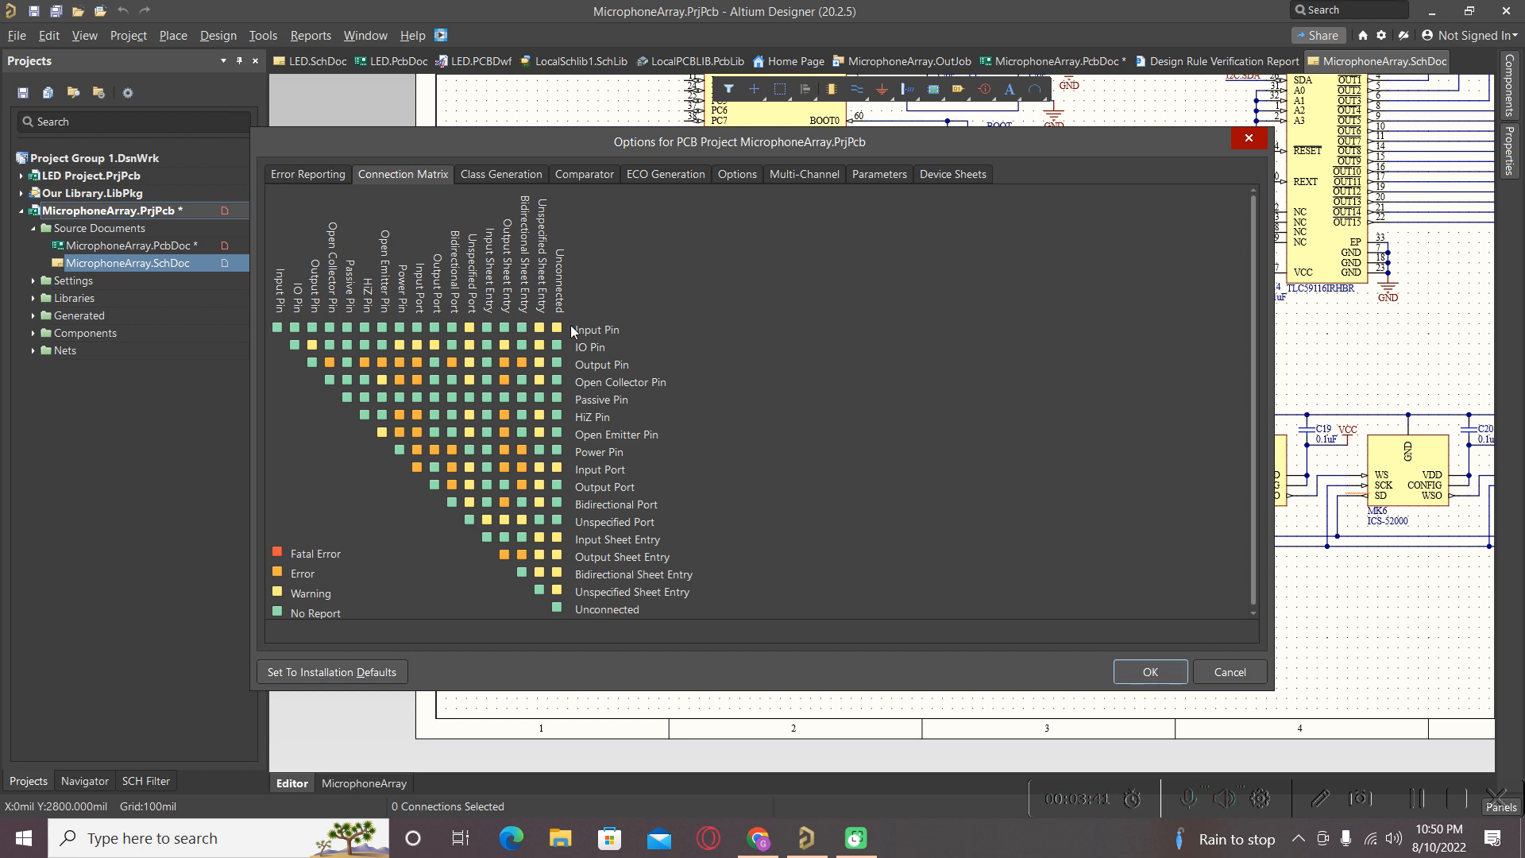
click(1148, 674)
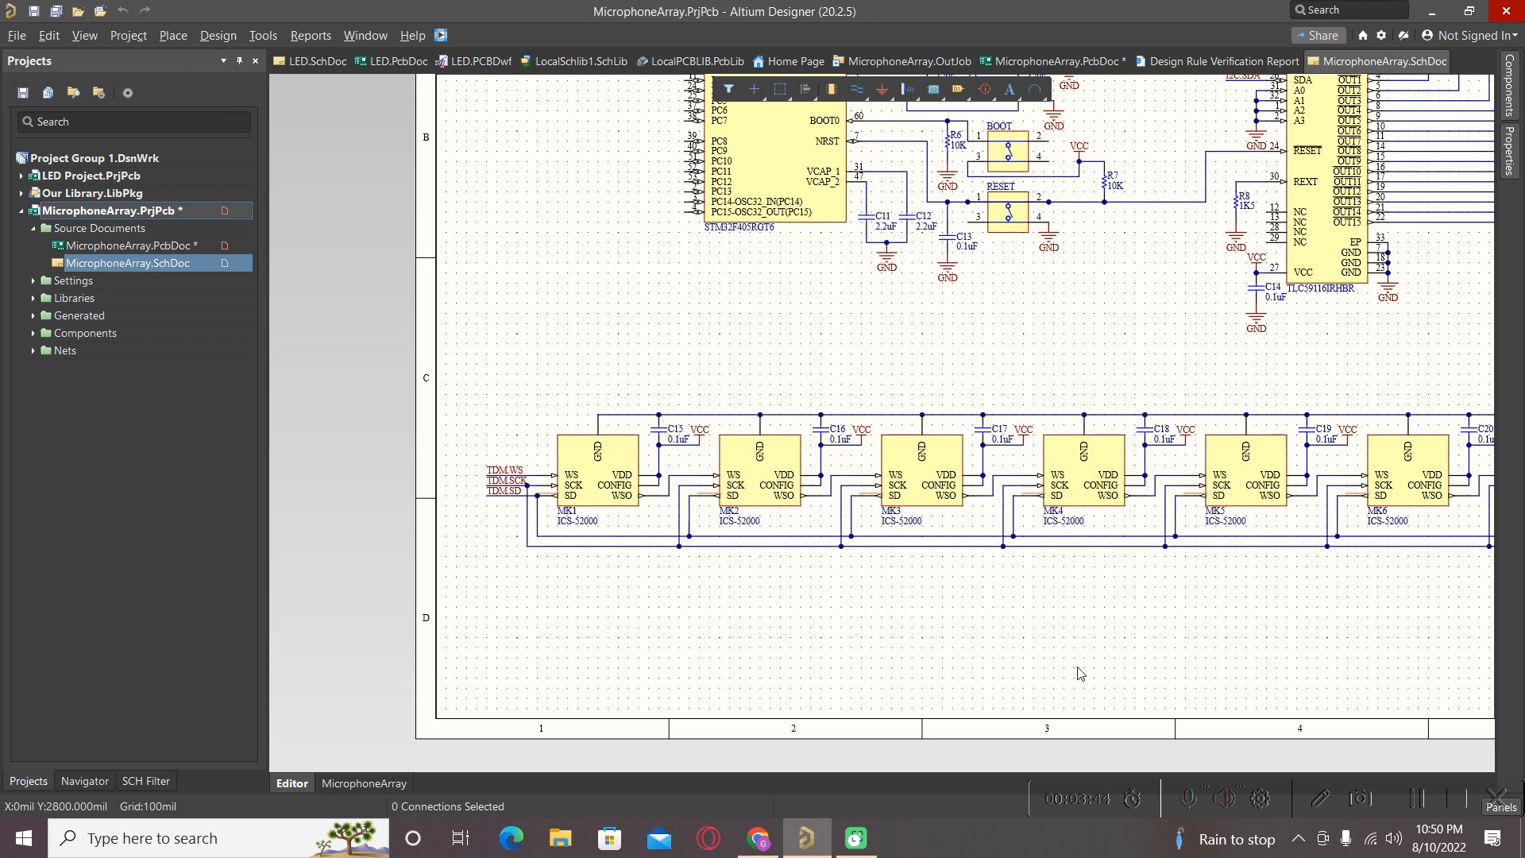
Revalidate the MicrophoneArray PCB project.
click(72, 212)
right_click(72, 213)
click(116, 229)
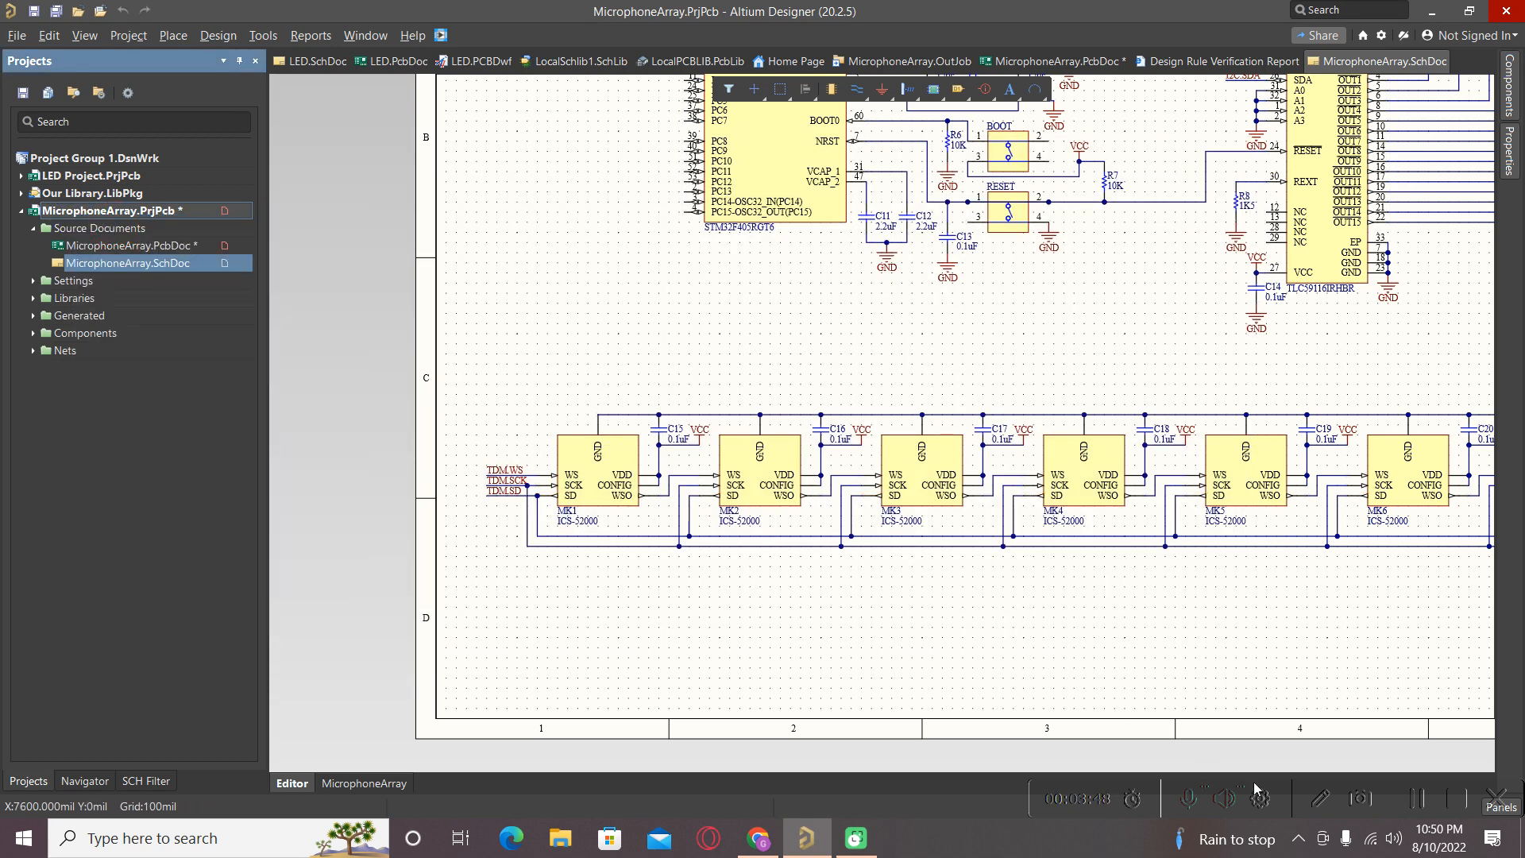
Show the Messages panel and jump to the off-grid USB.DP net label warning.
double_click(999, 16)
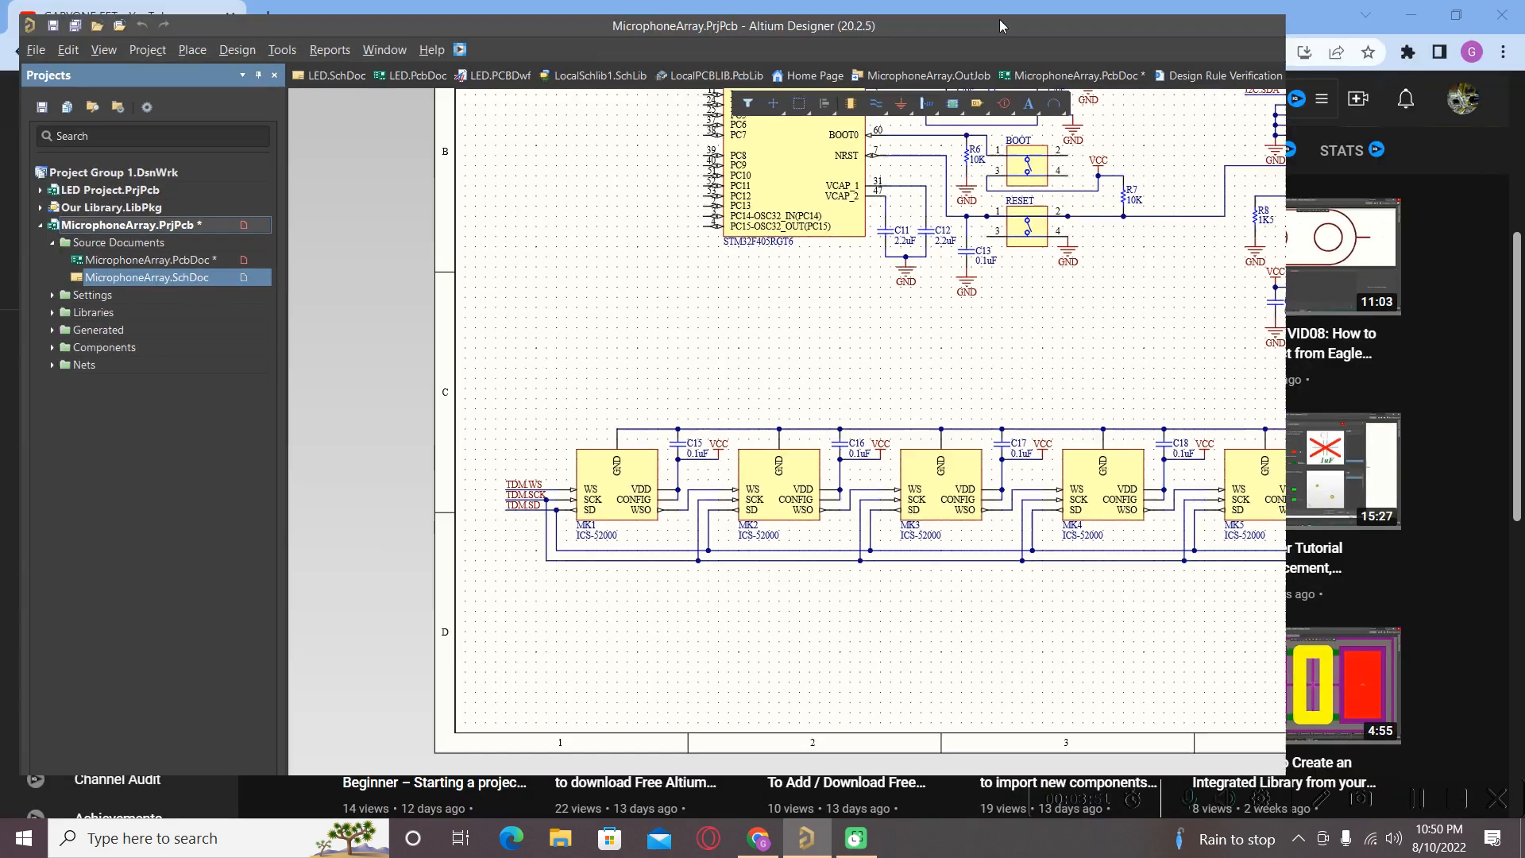
click(1261, 762)
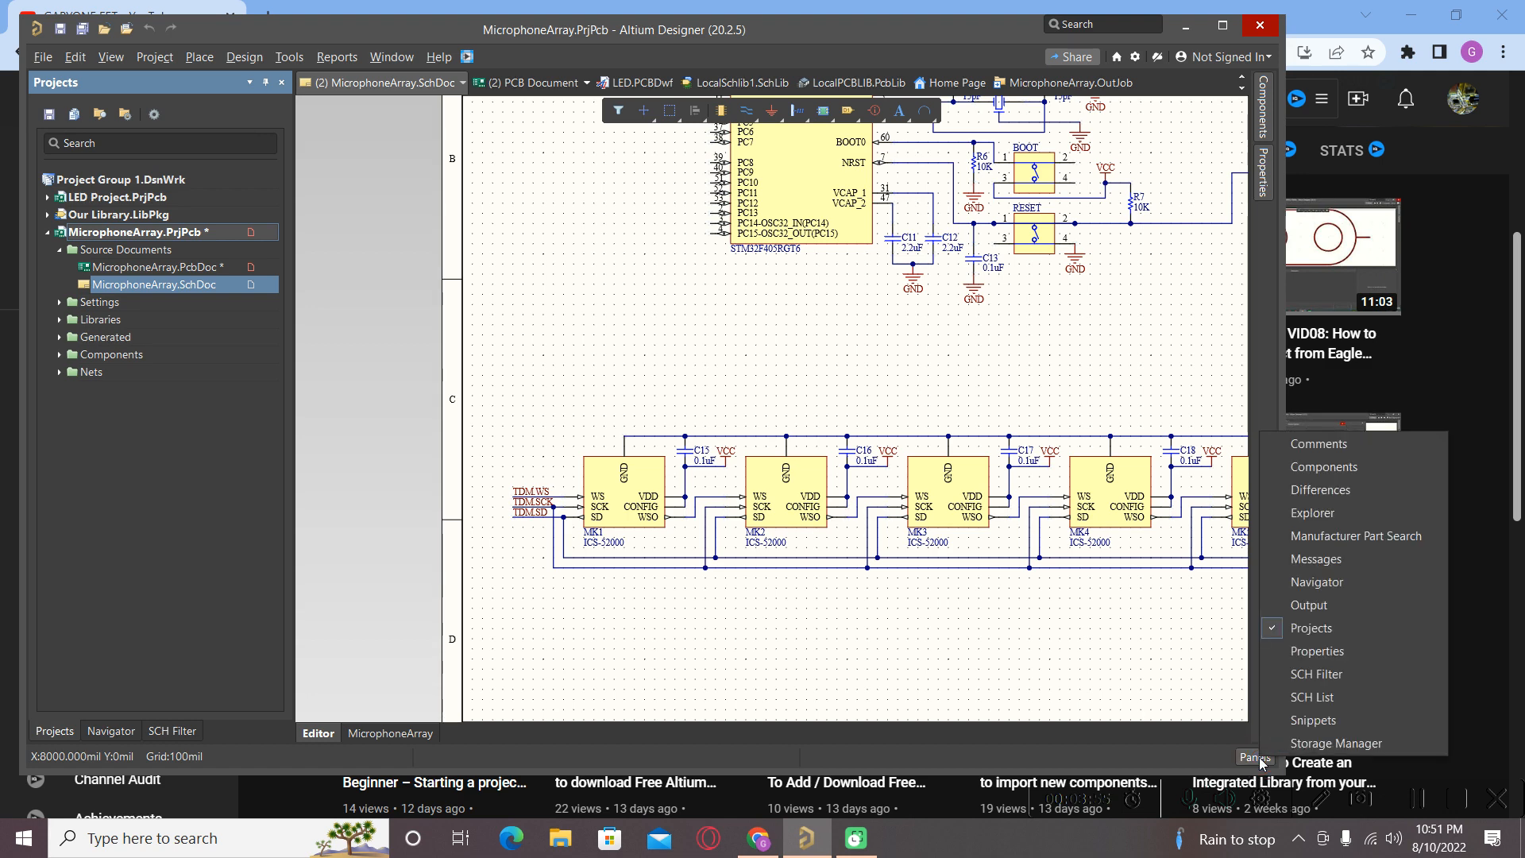
click(1313, 559)
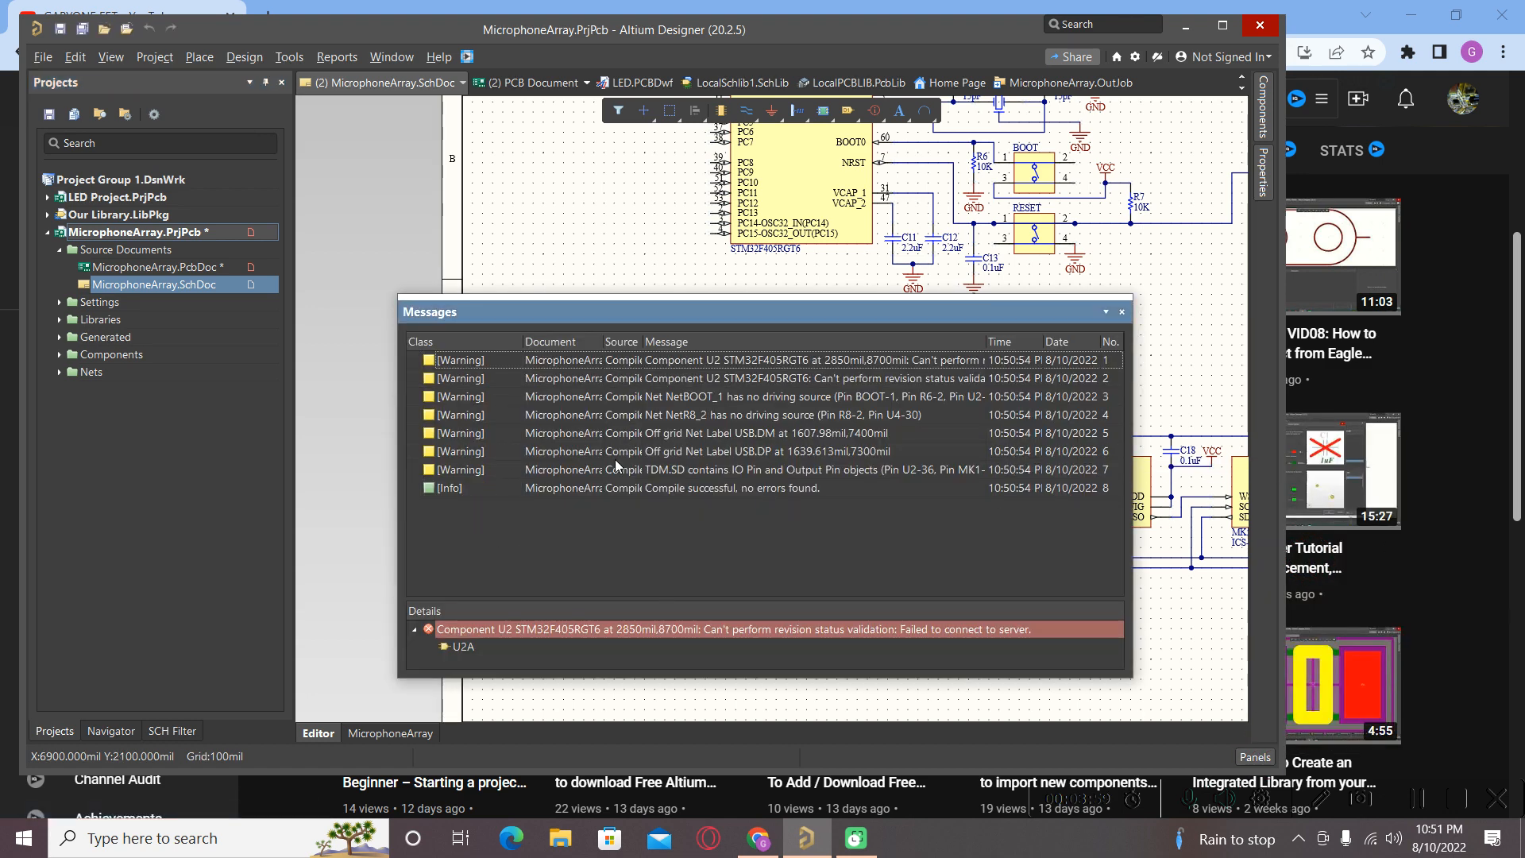
click(1222, 25)
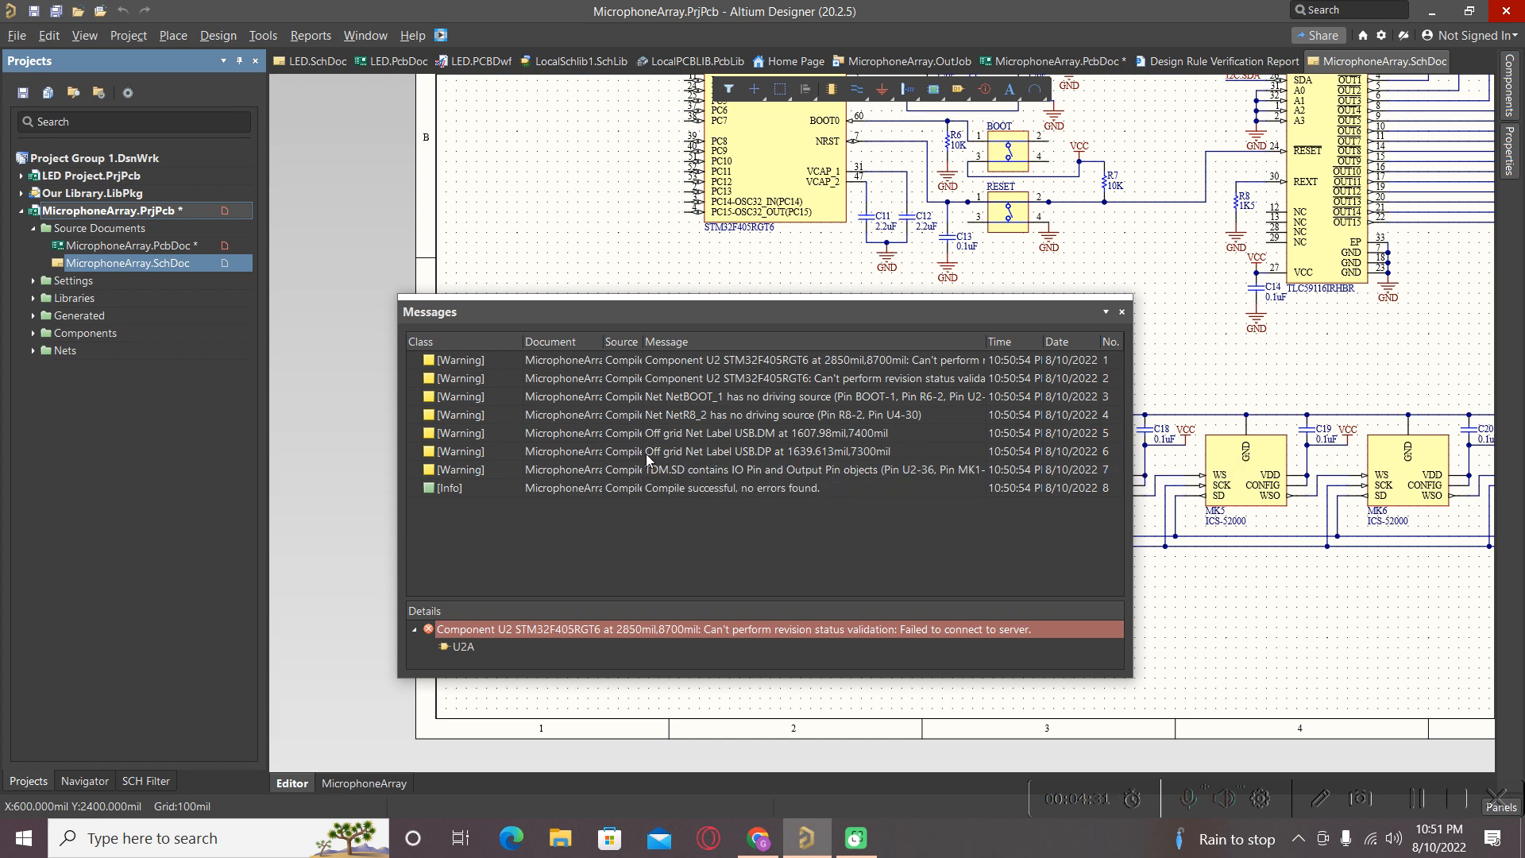
double_click(688, 451)
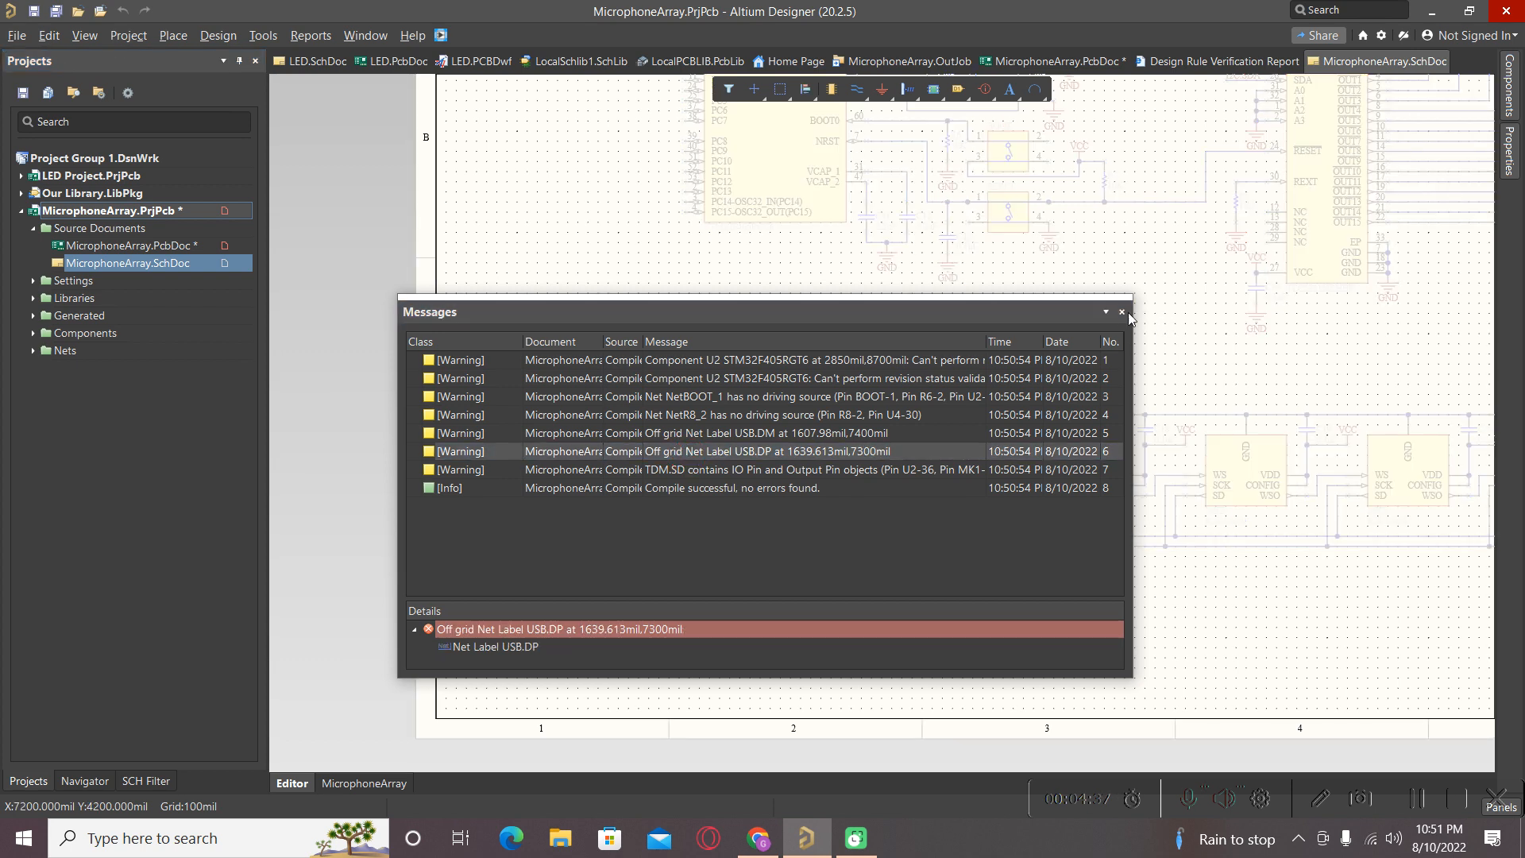
Close the messages and align the USB.DP net label to the grid.
click(1122, 312)
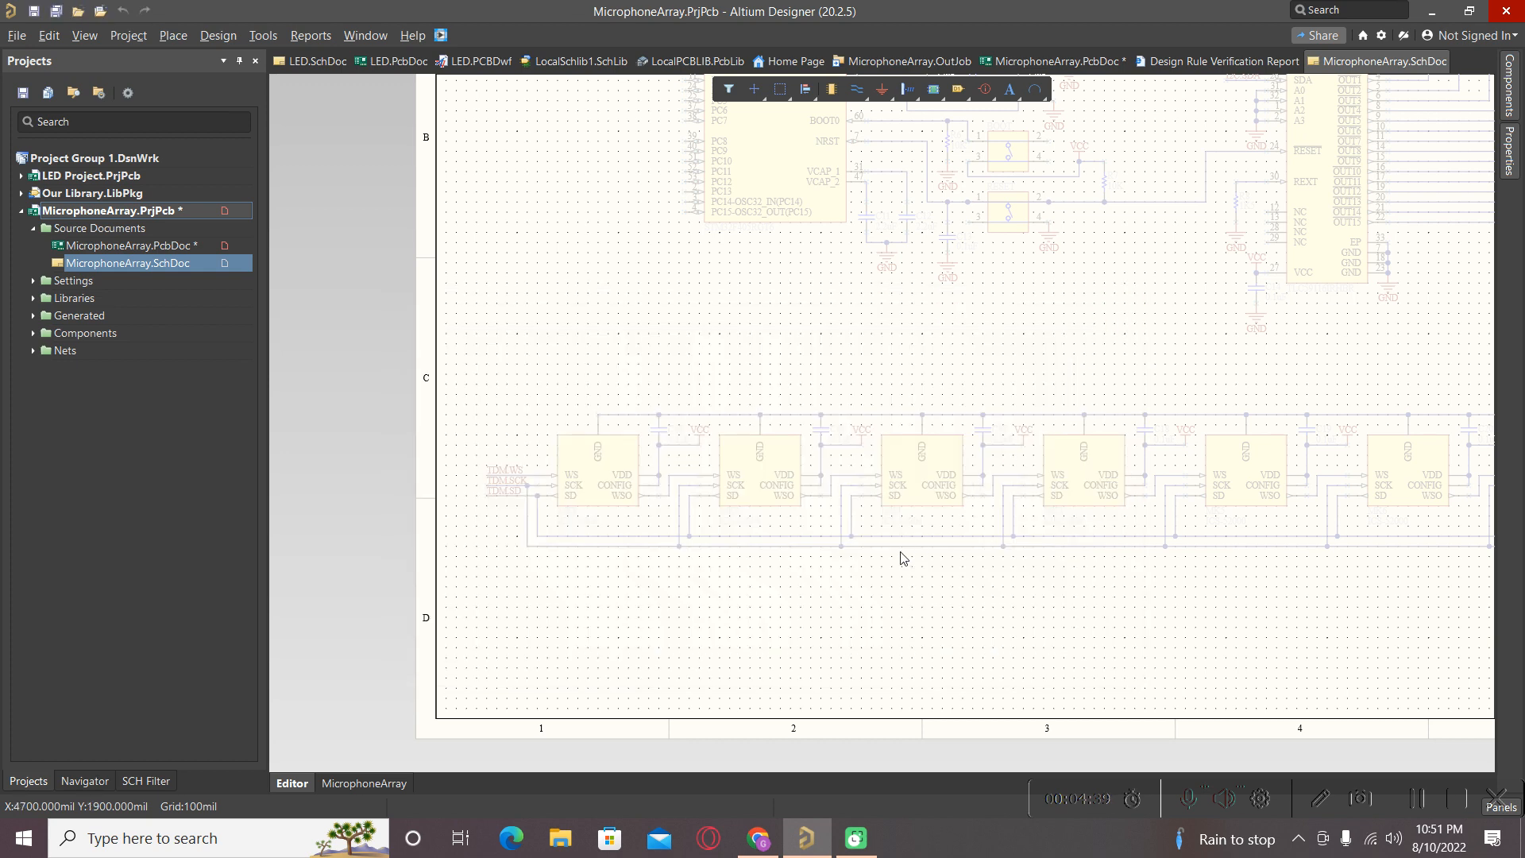
ctrl+scroll(817, 540, down, 2)
ctrl+scroll(817, 540, down, 1)
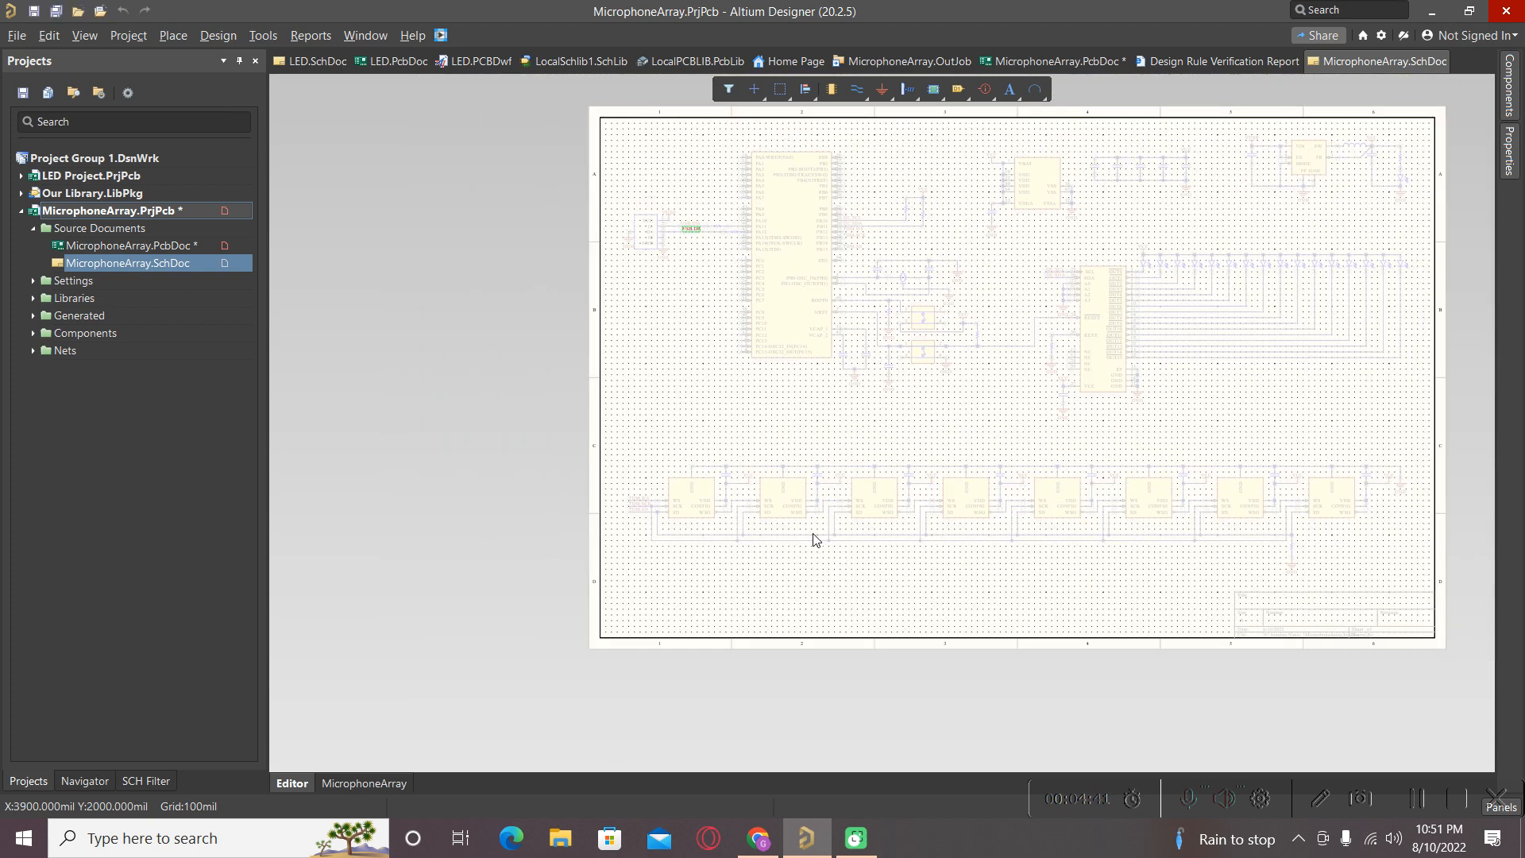
ctrl+scroll(683, 285, up, 4)
ctrl+scroll(682, 280, up, 5)
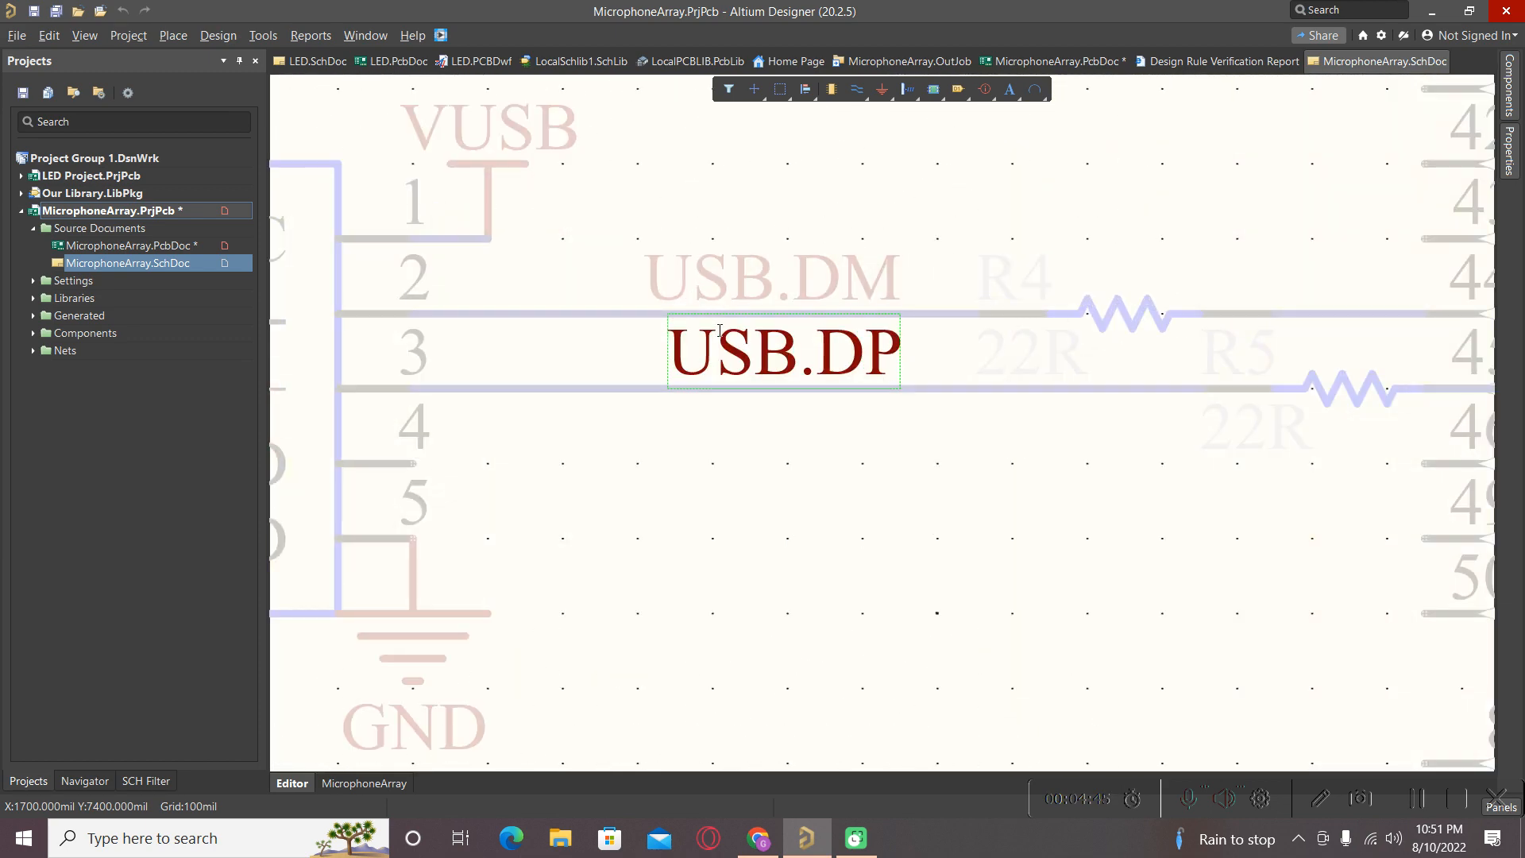
right_click(698, 355)
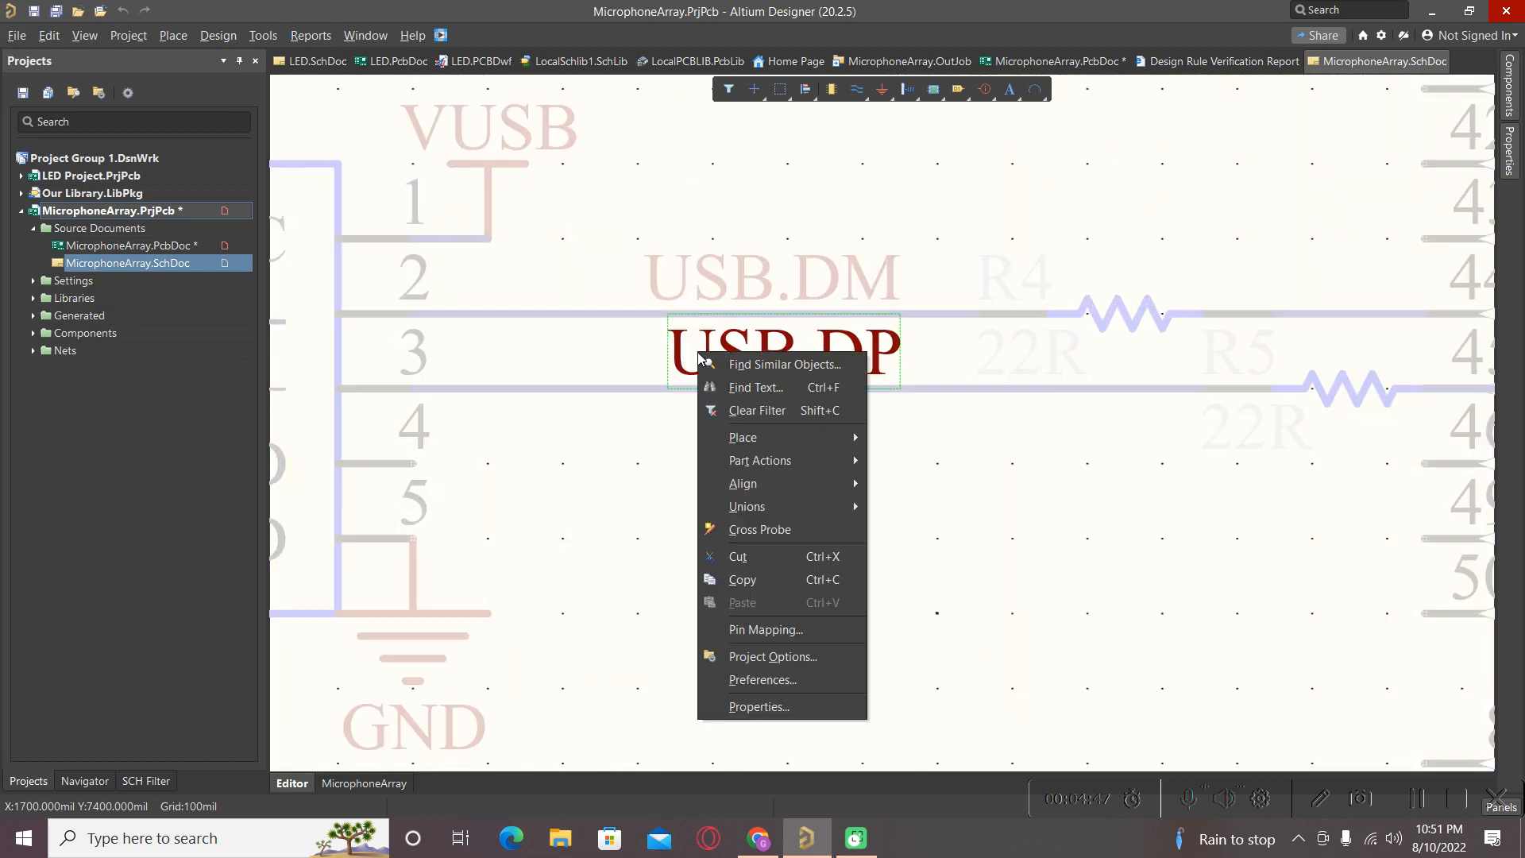
mouse_move(757, 489)
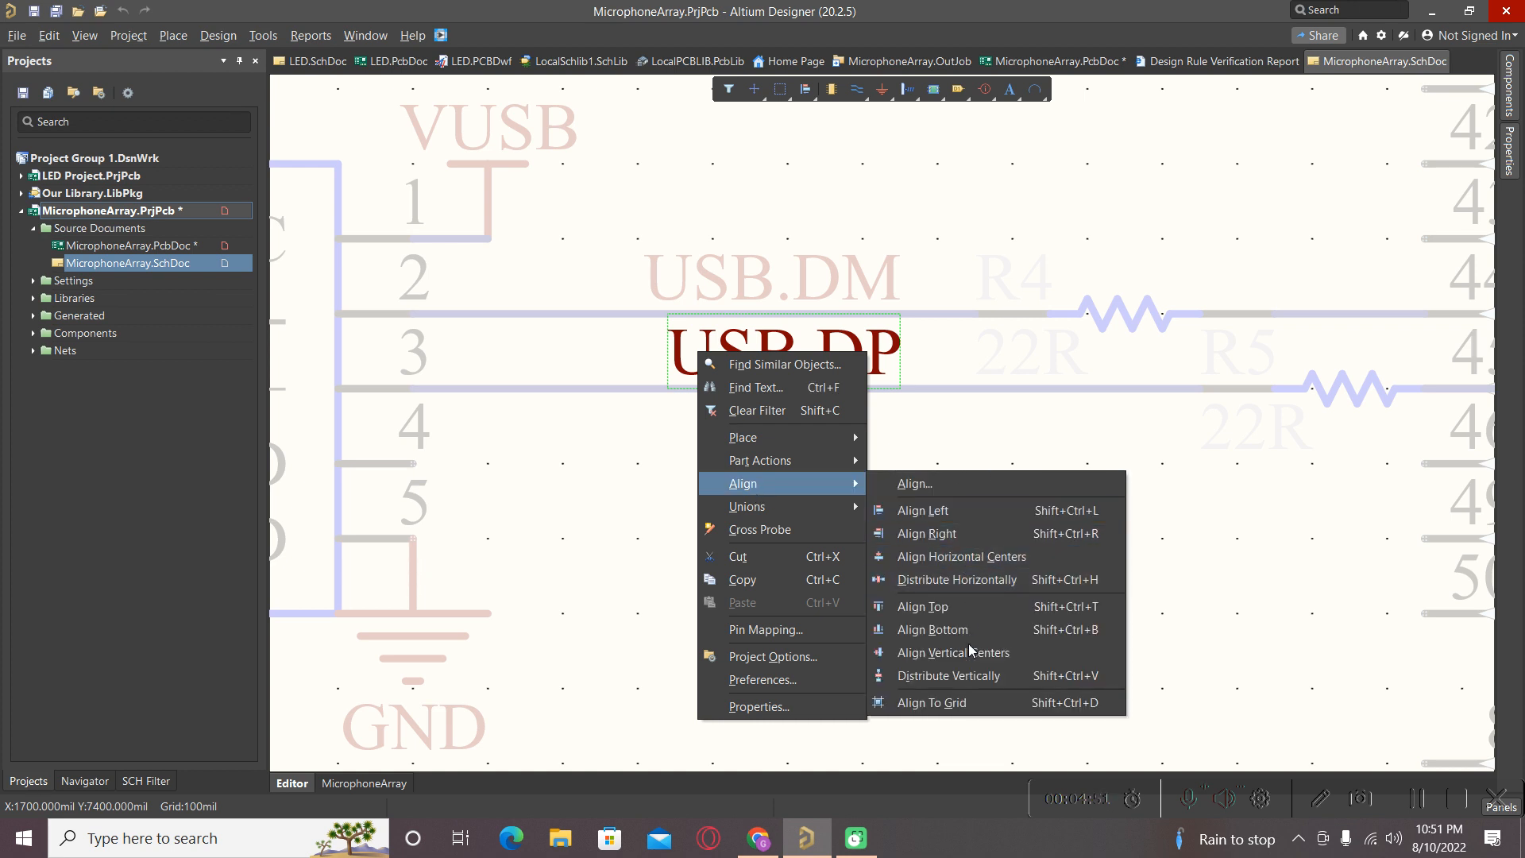
click(967, 704)
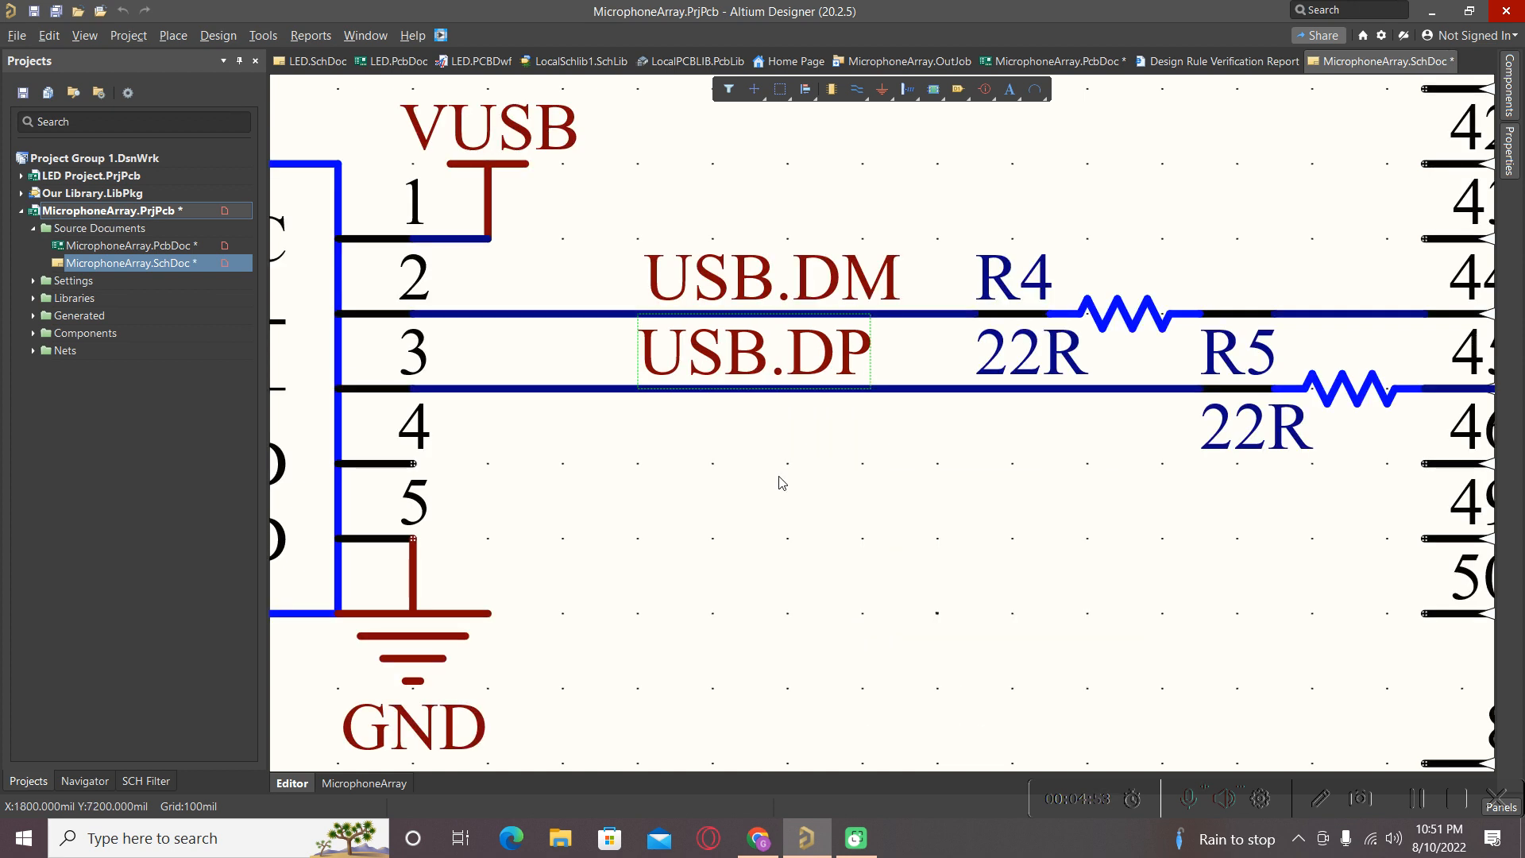
click(824, 508)
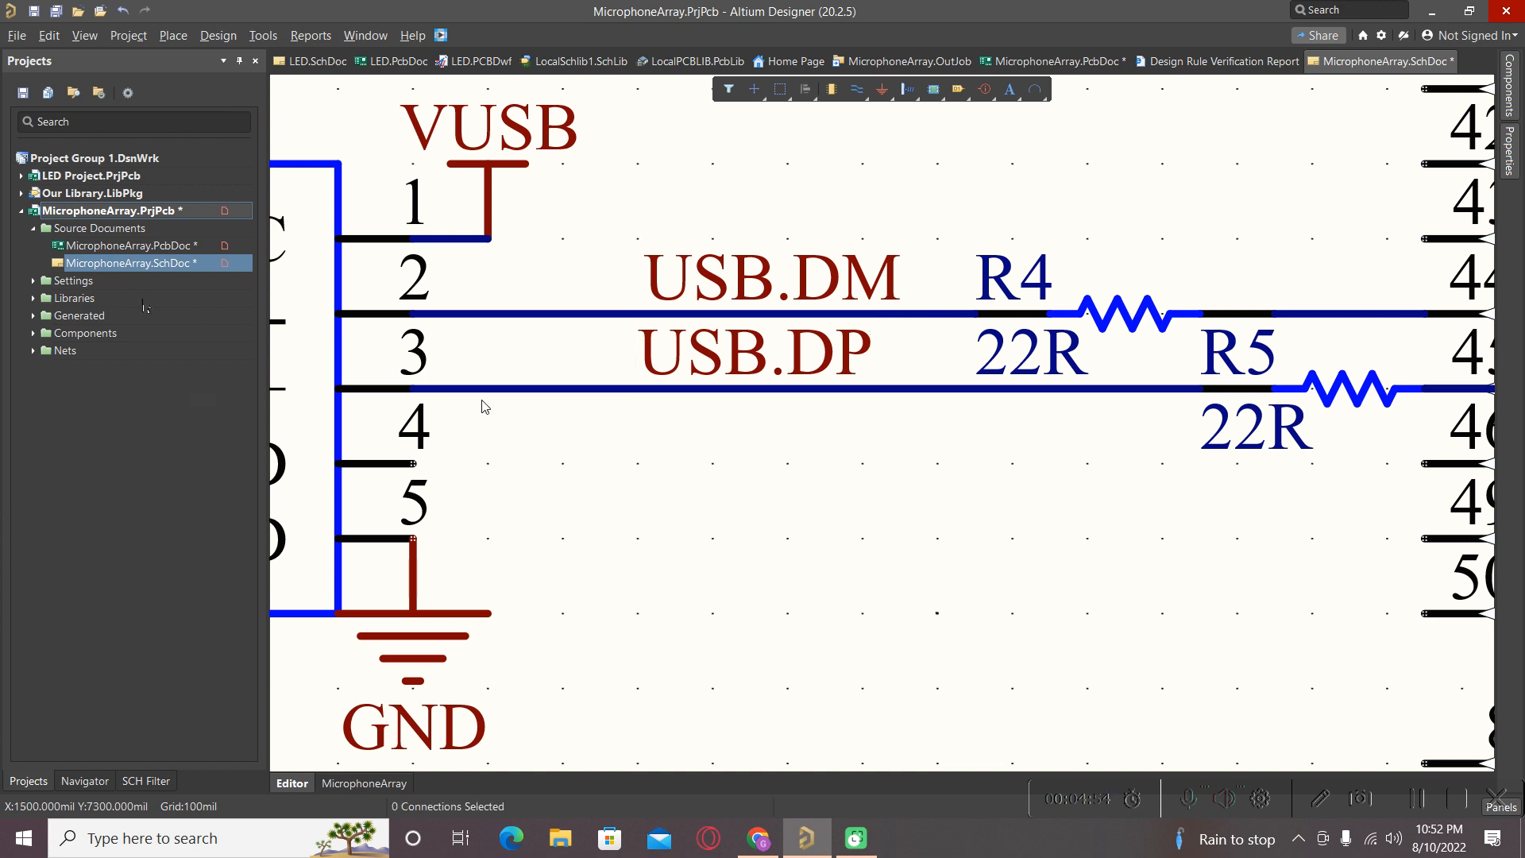
Validate the MicrophoneArray project again.
right_click(101, 207)
click(116, 214)
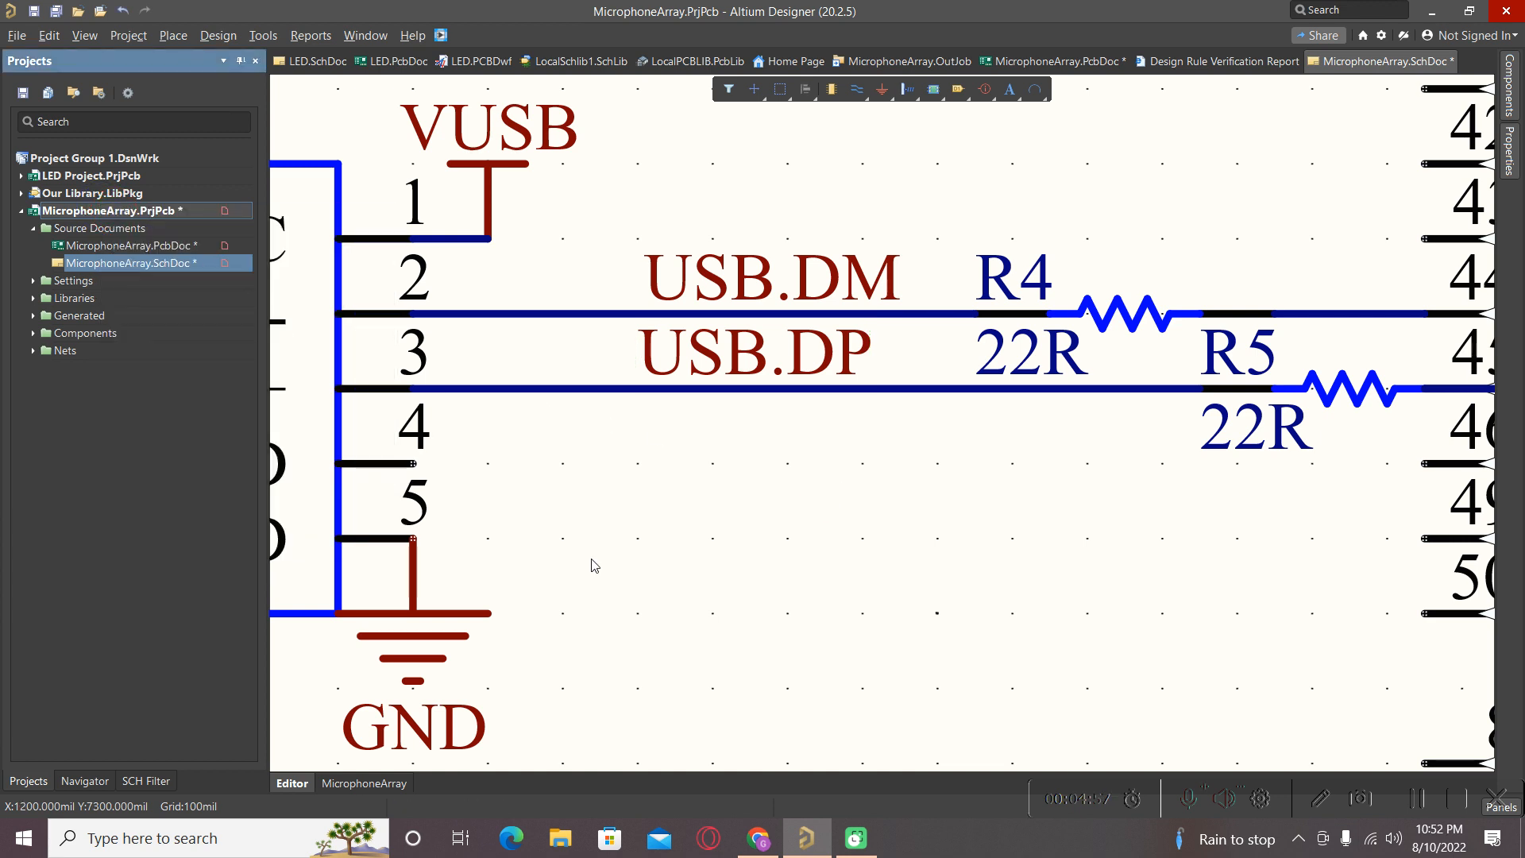
click(1087, 10)
Jump to the off-grid USB.DM warning and align that net label to the grid.
double_click(1087, 10)
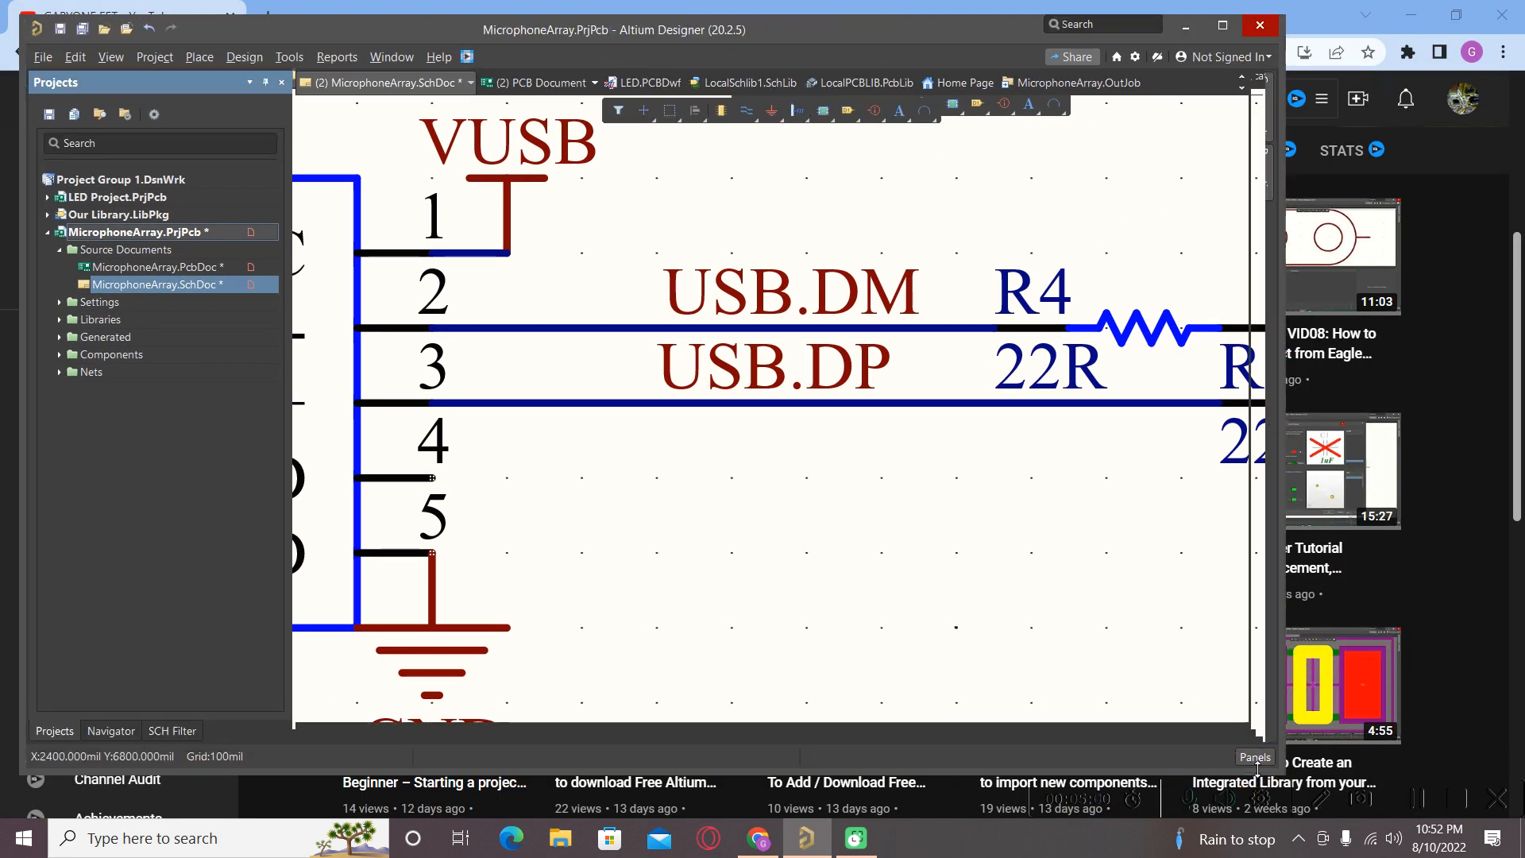
click(1256, 757)
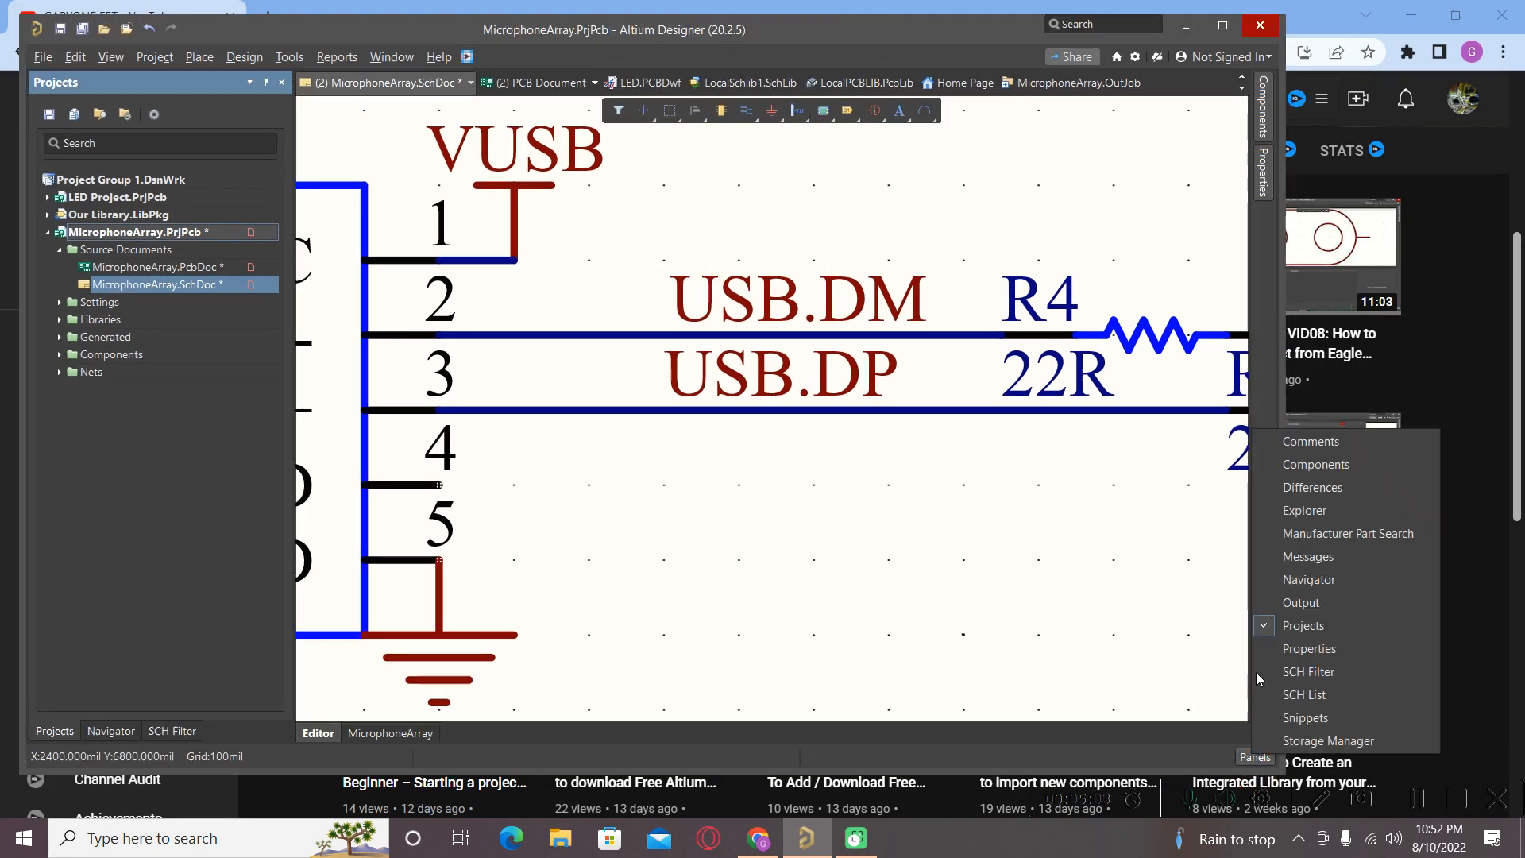
click(1308, 556)
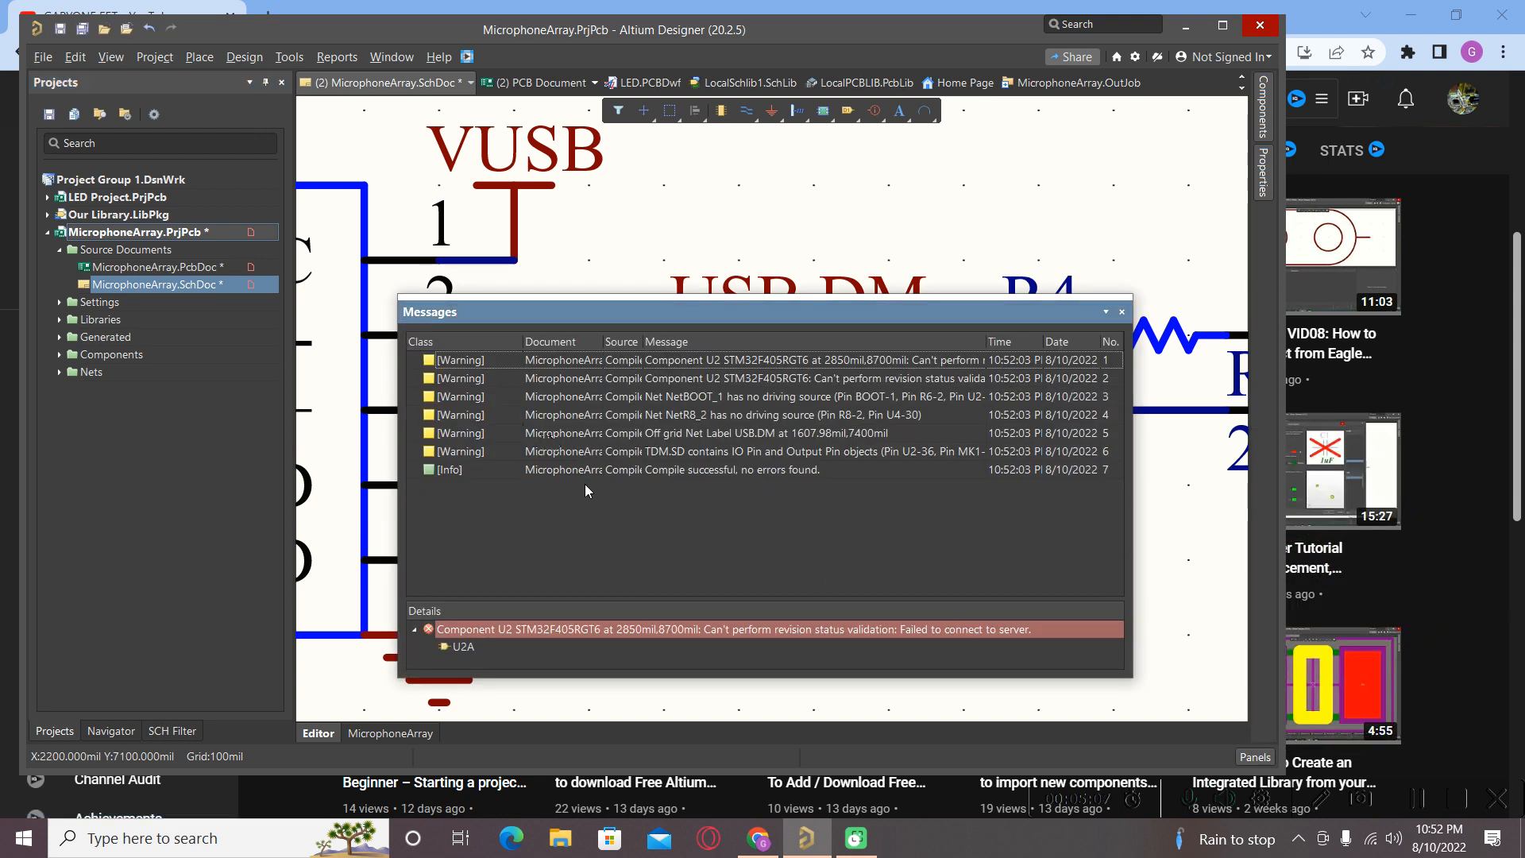
double_click(681, 434)
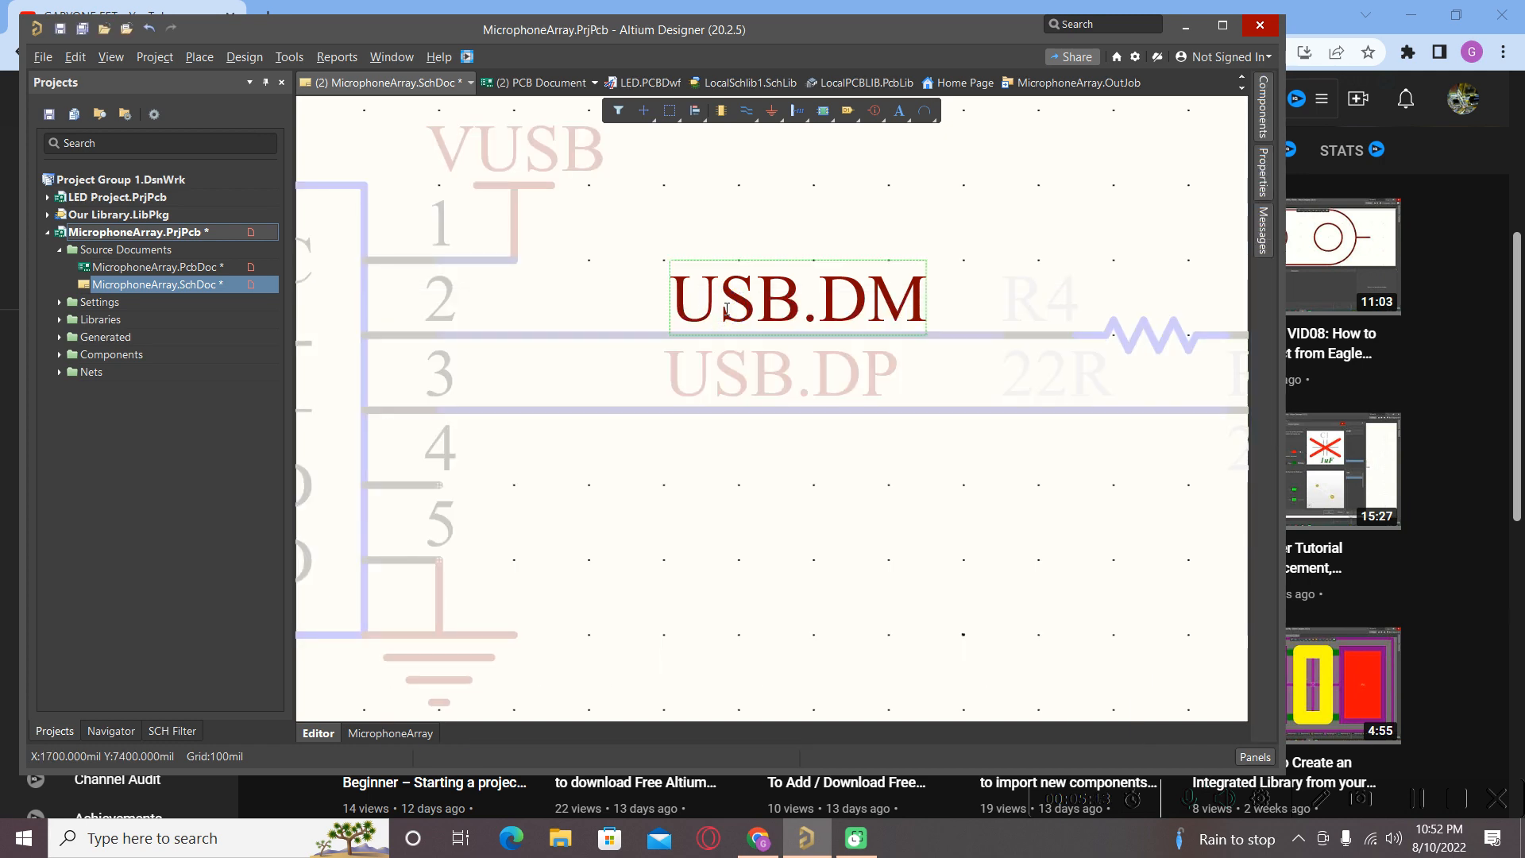
right_click(729, 332)
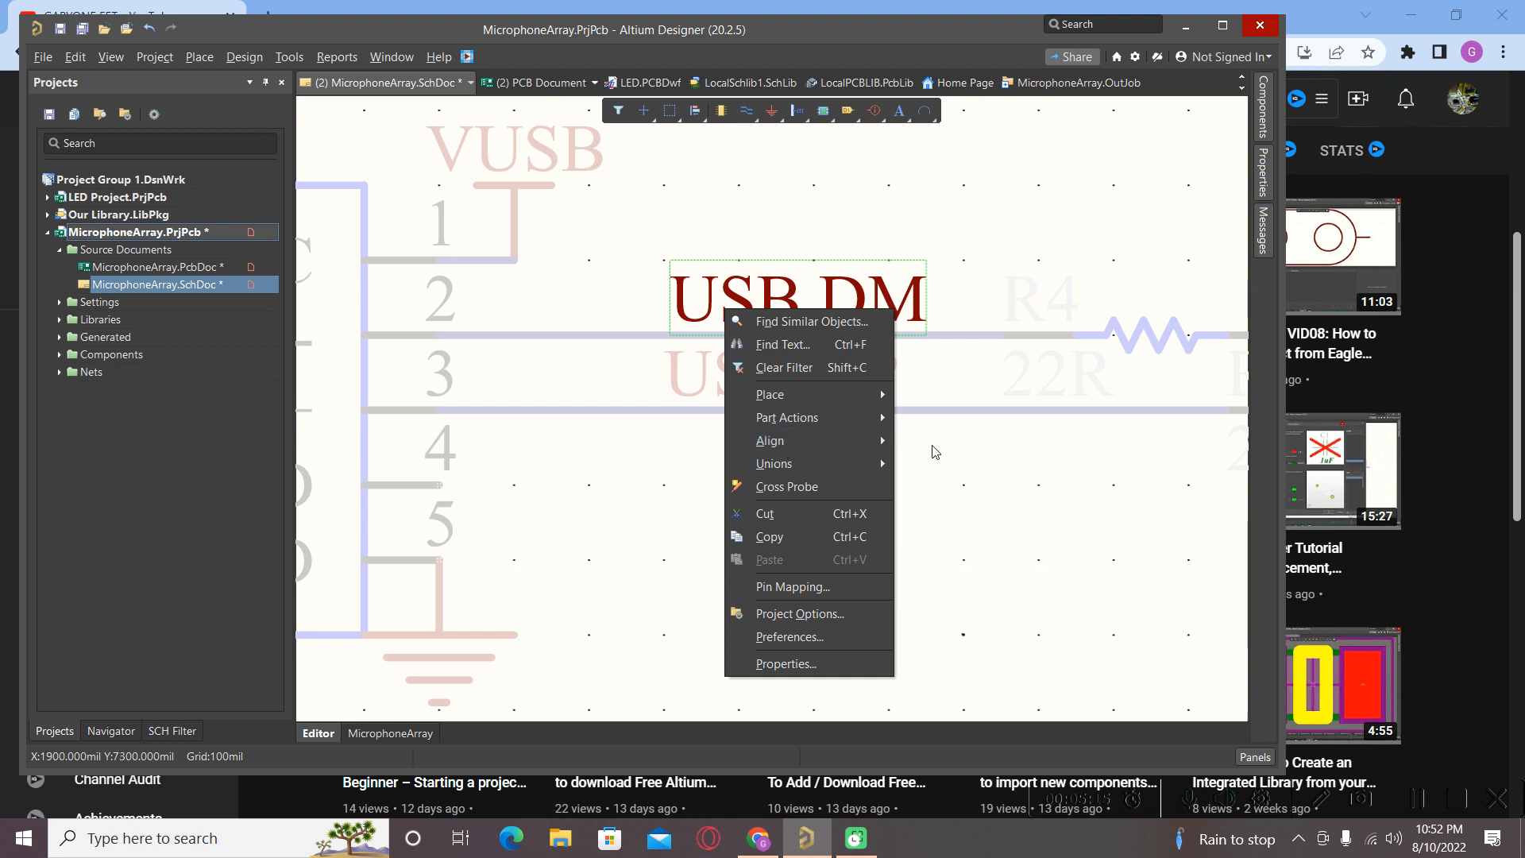
mouse_move(851, 444)
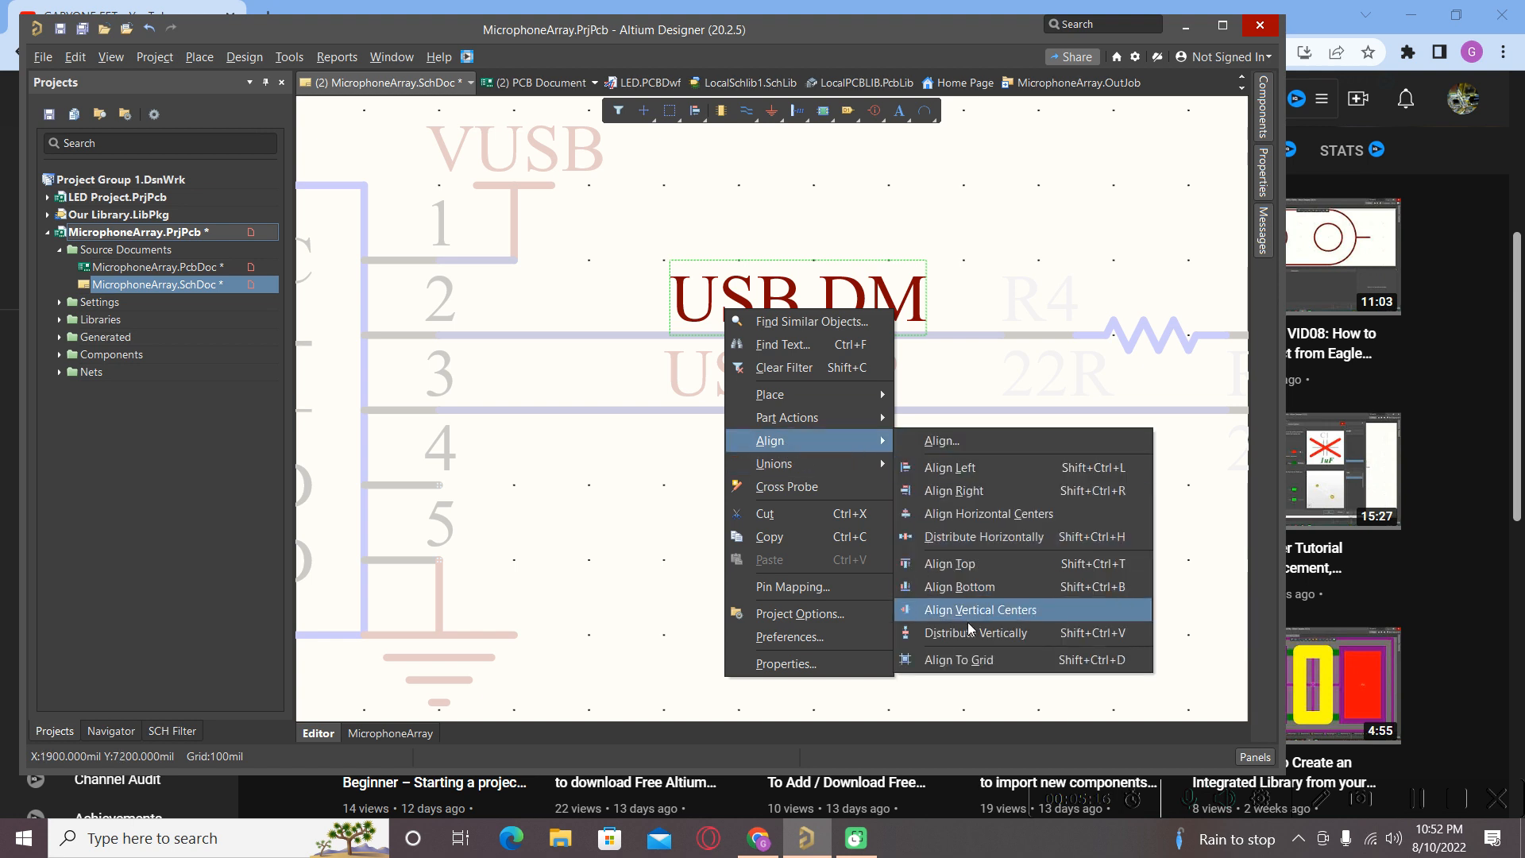
click(966, 664)
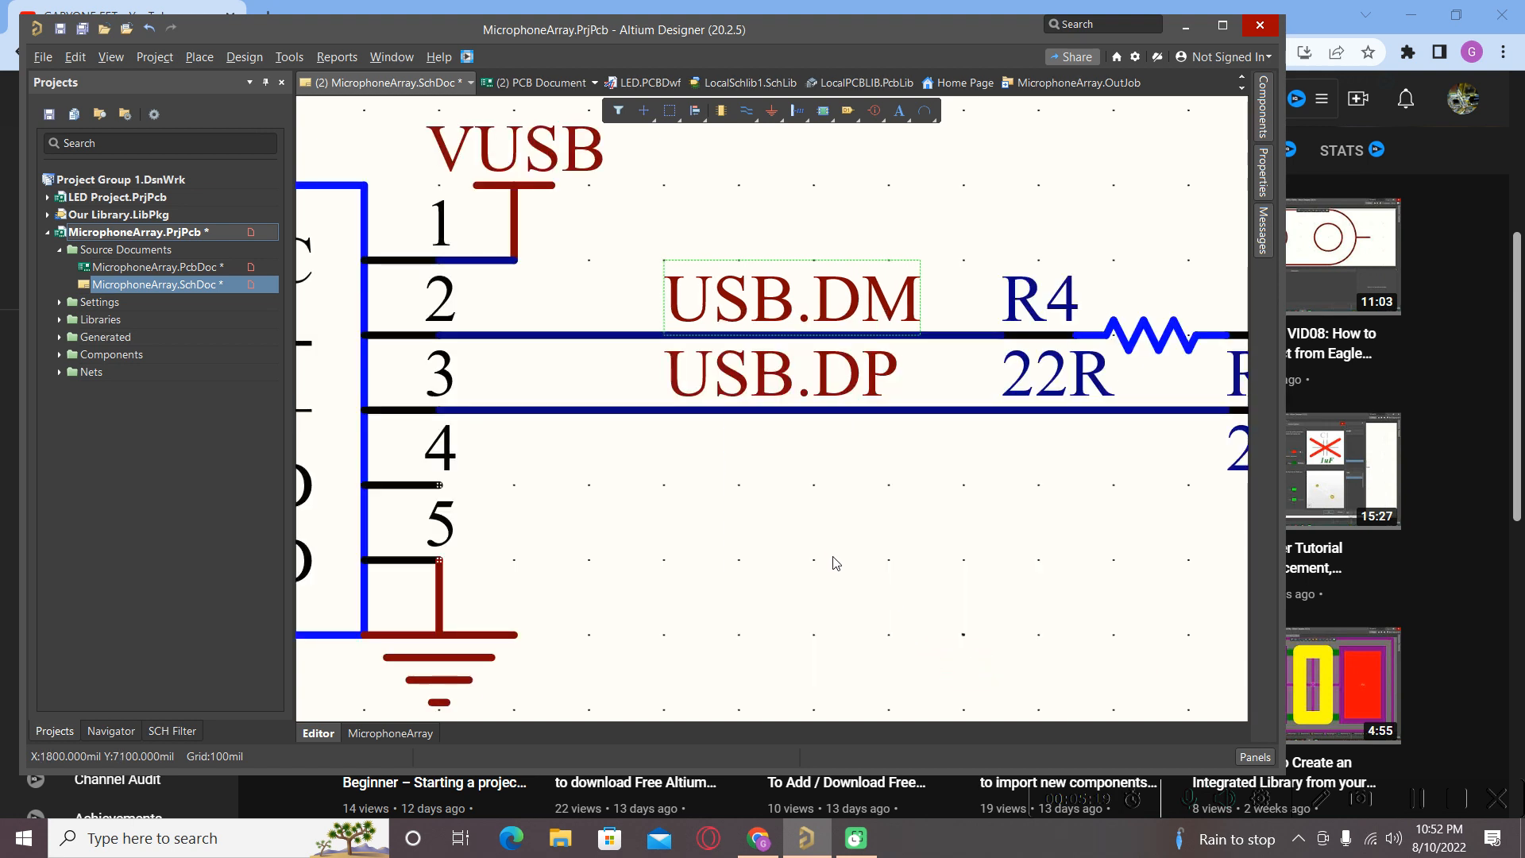
Reopen the compiler messages to recheck the remaining warnings.
click(1251, 757)
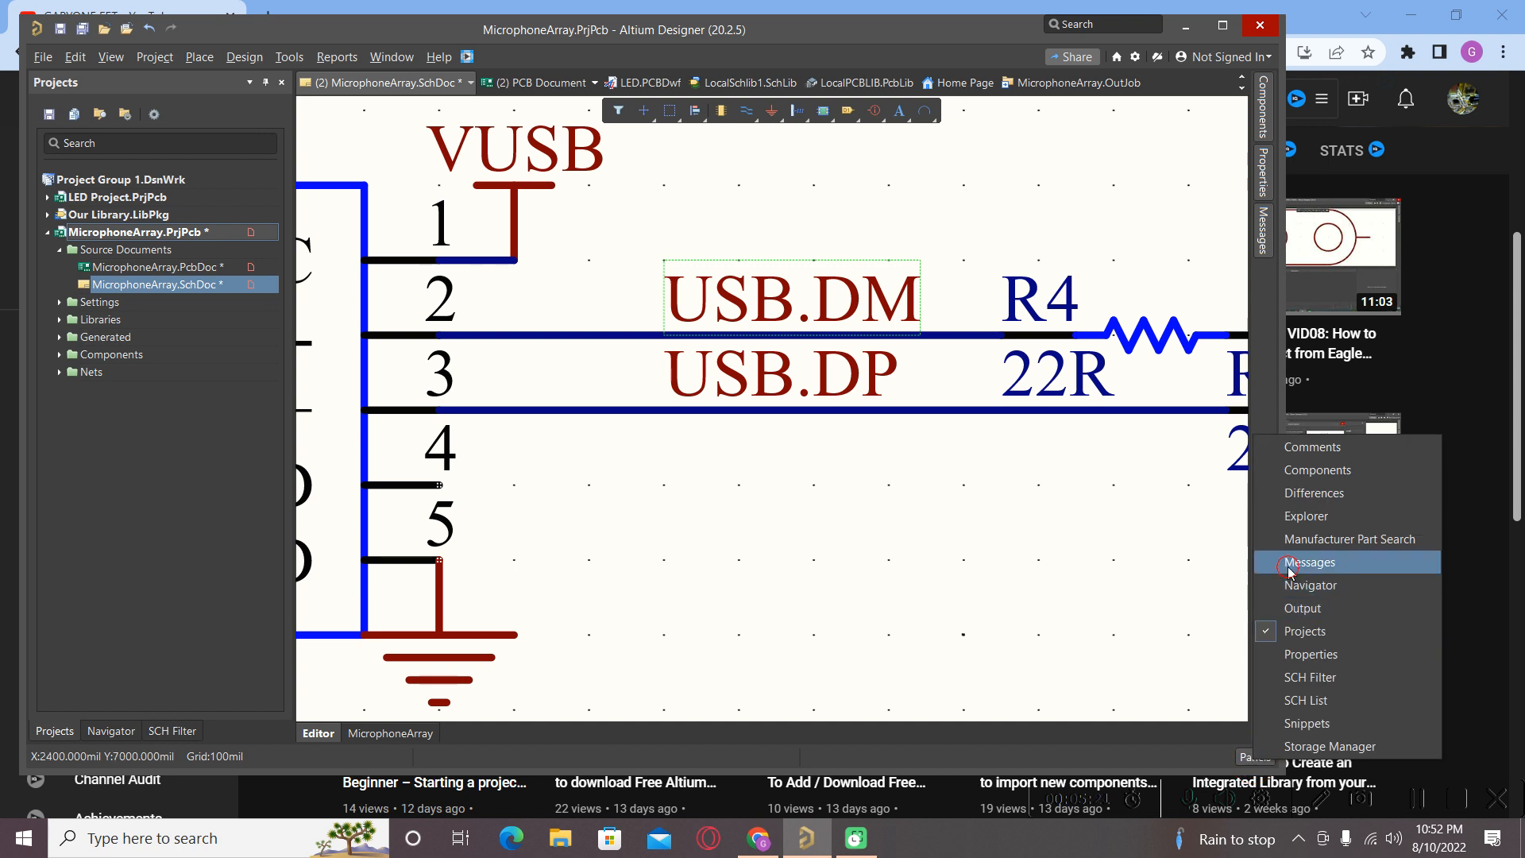
click(1319, 584)
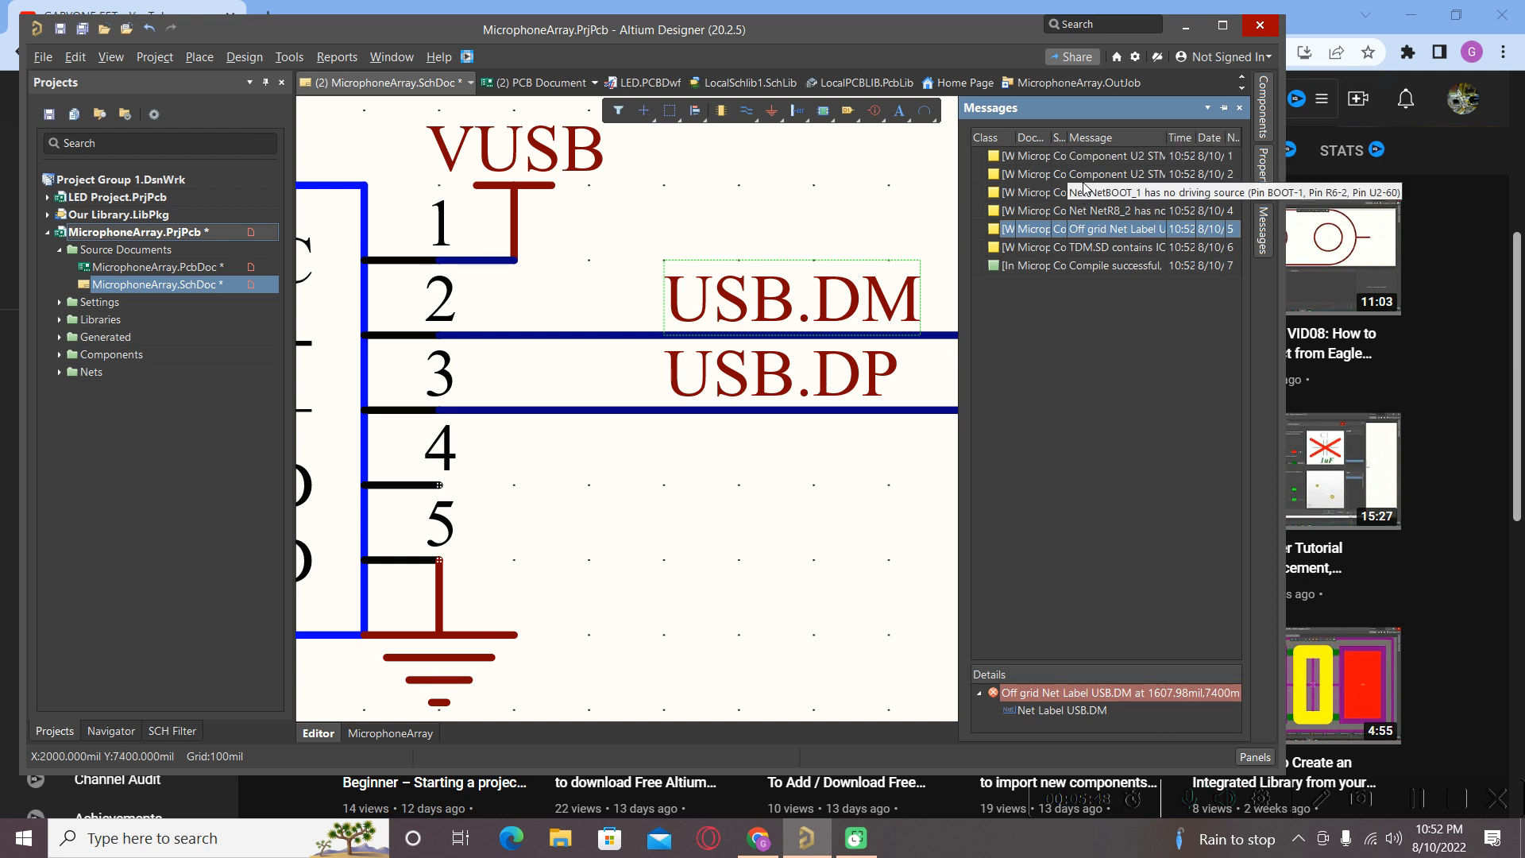
click(1227, 30)
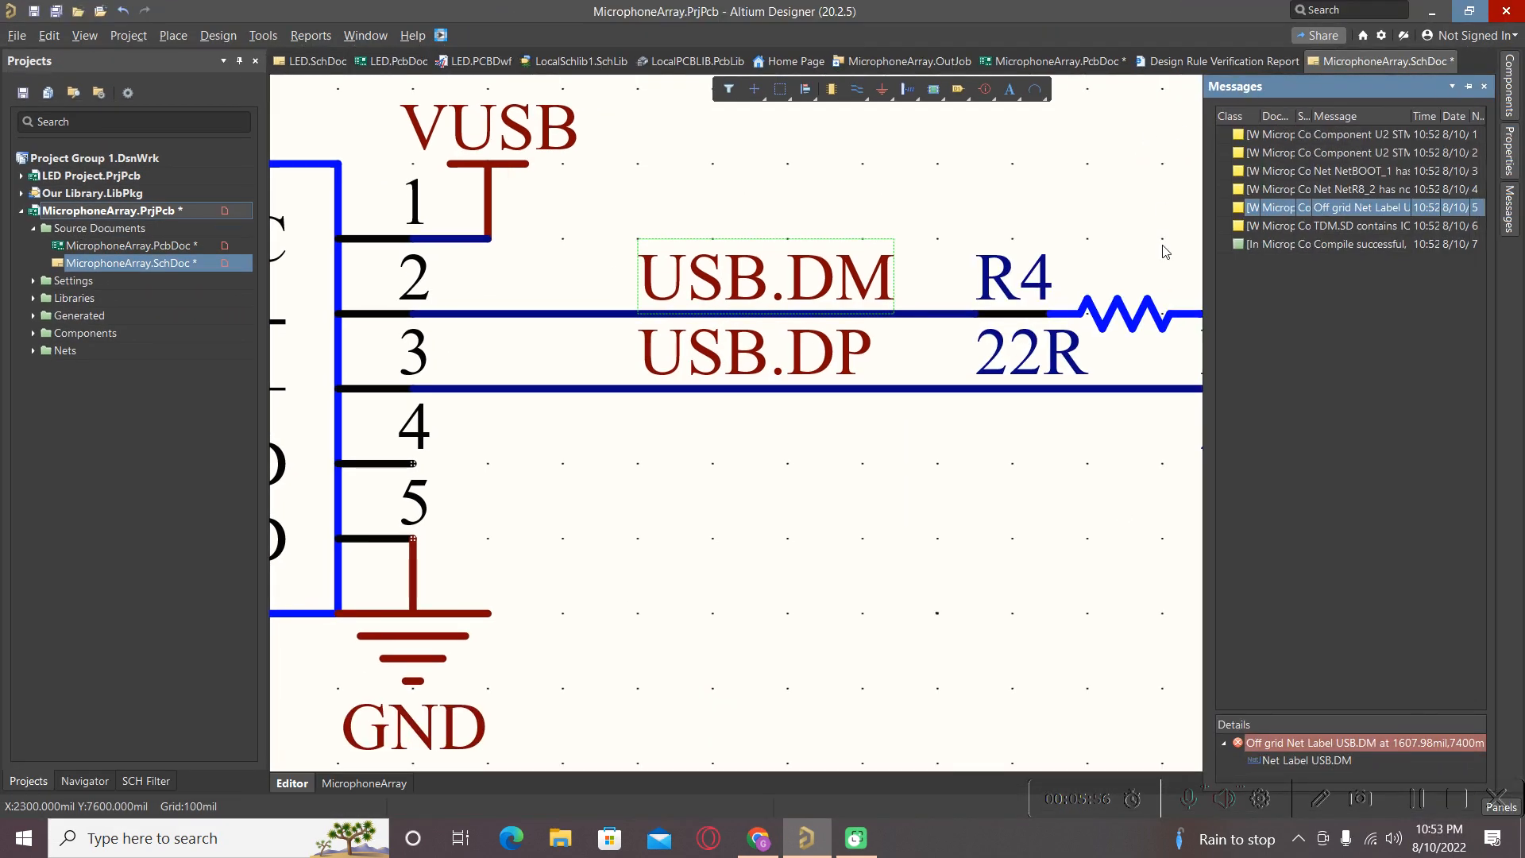
double_click(928, 7)
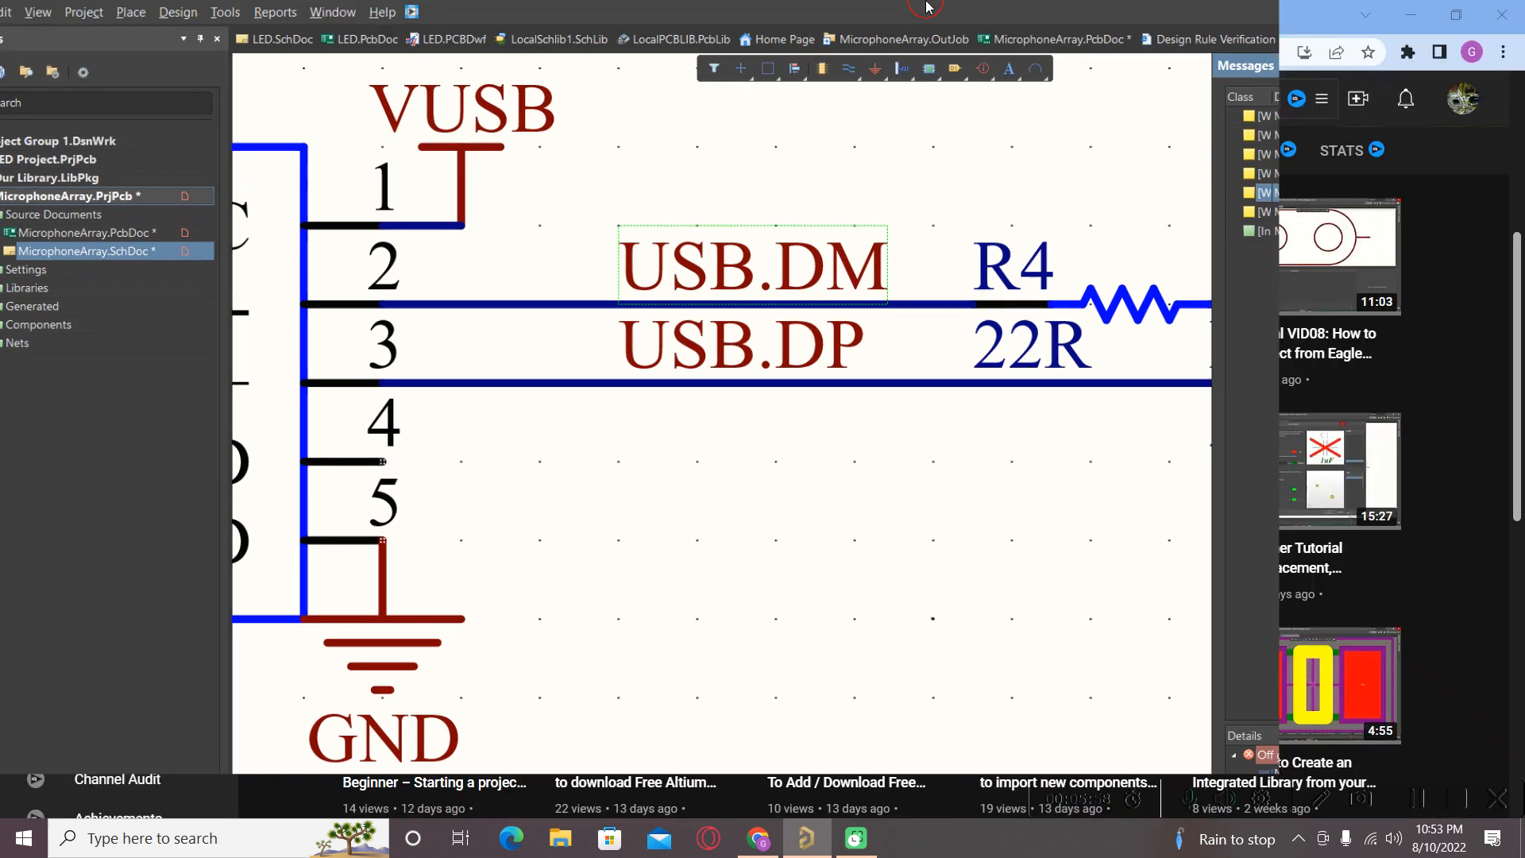
Hide the Messages panel and open the MicrophoneArray.PcbDoc layout.
click(1263, 760)
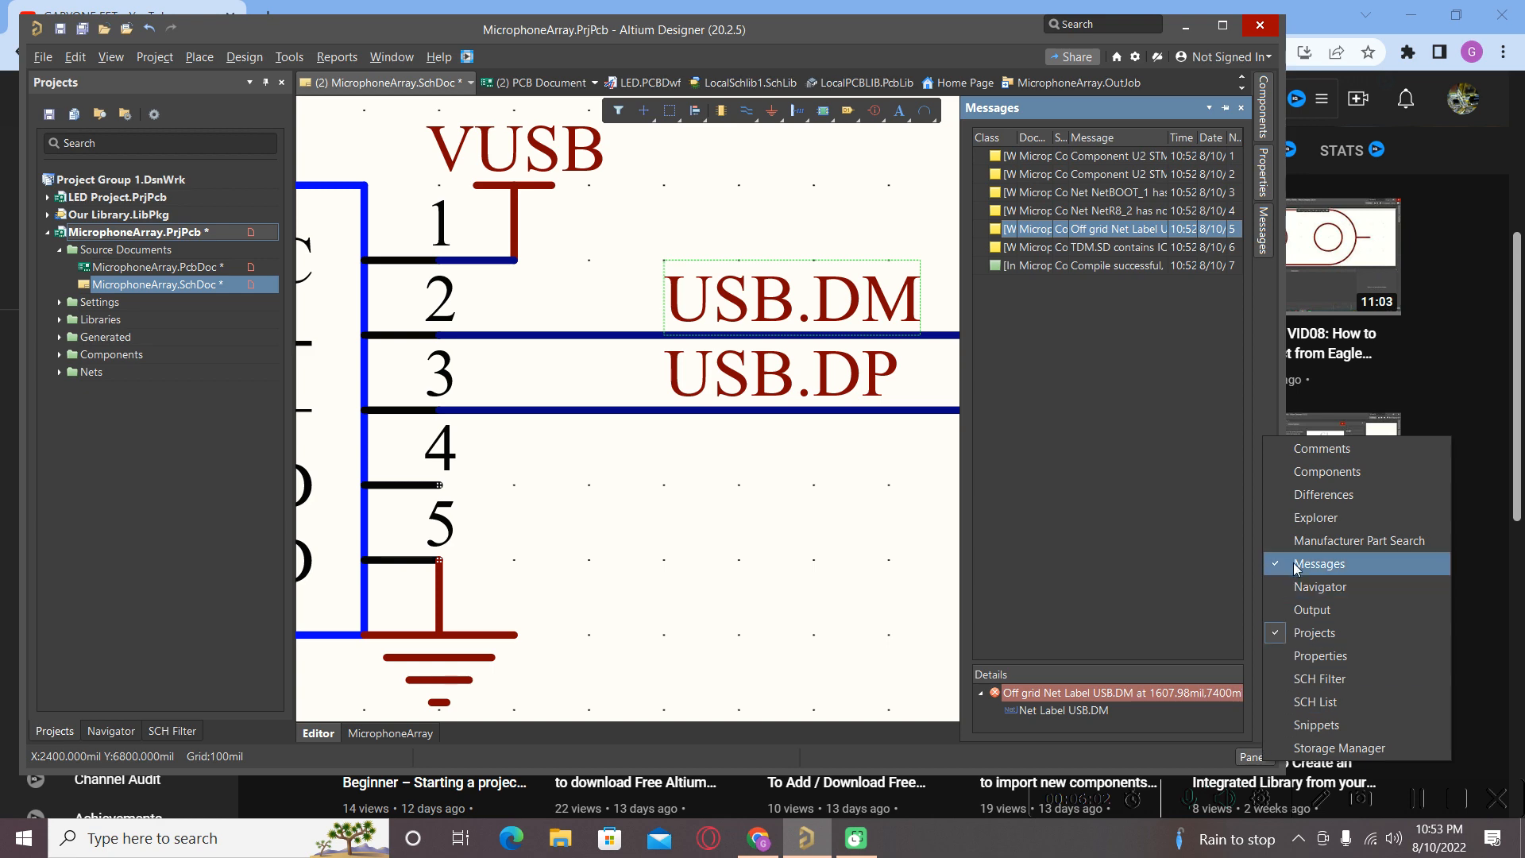
click(1362, 563)
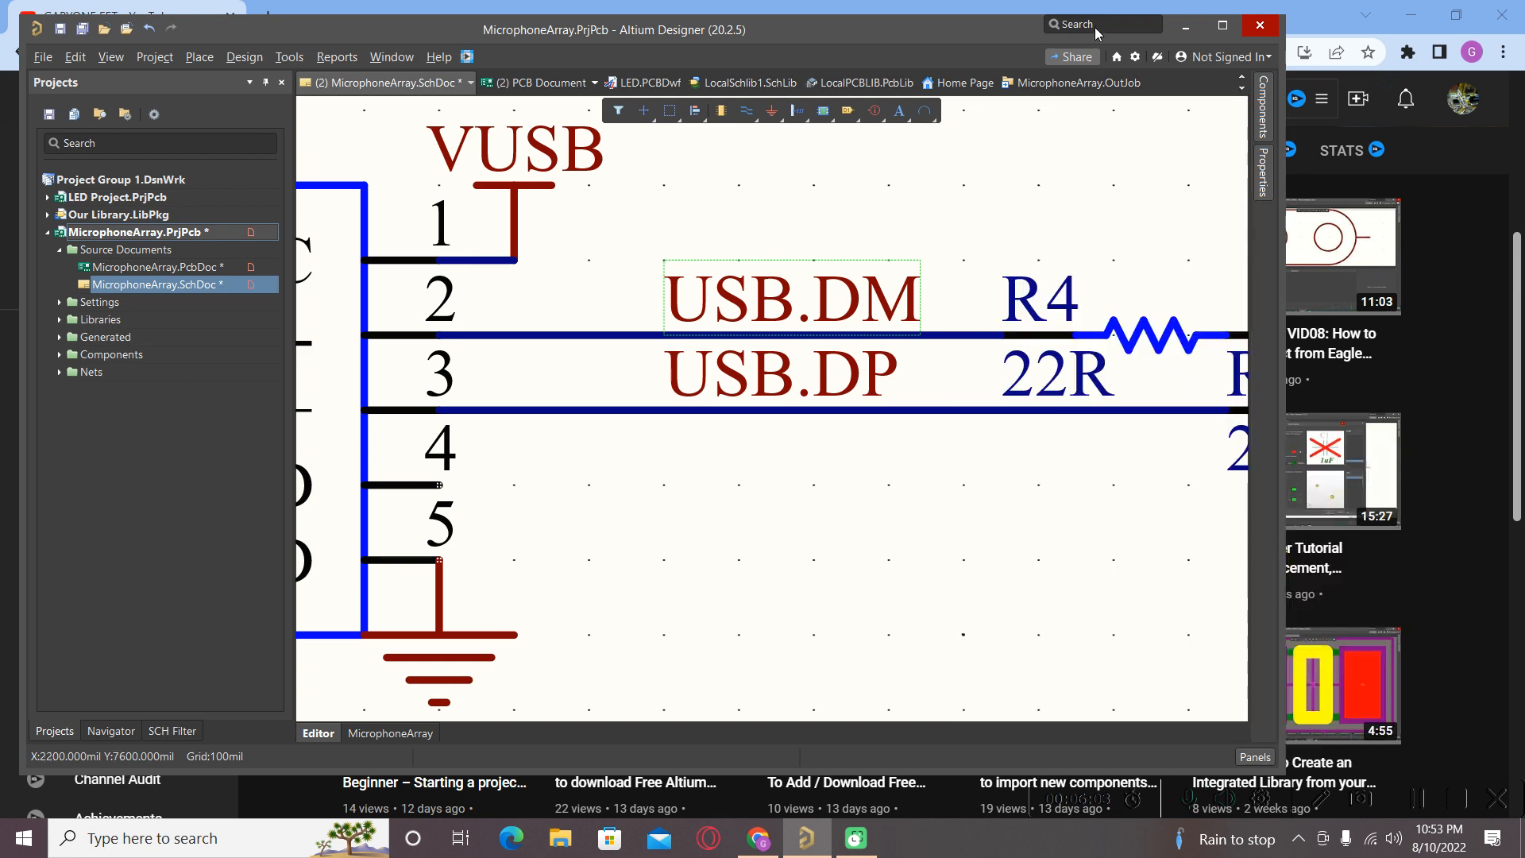
click(1222, 24)
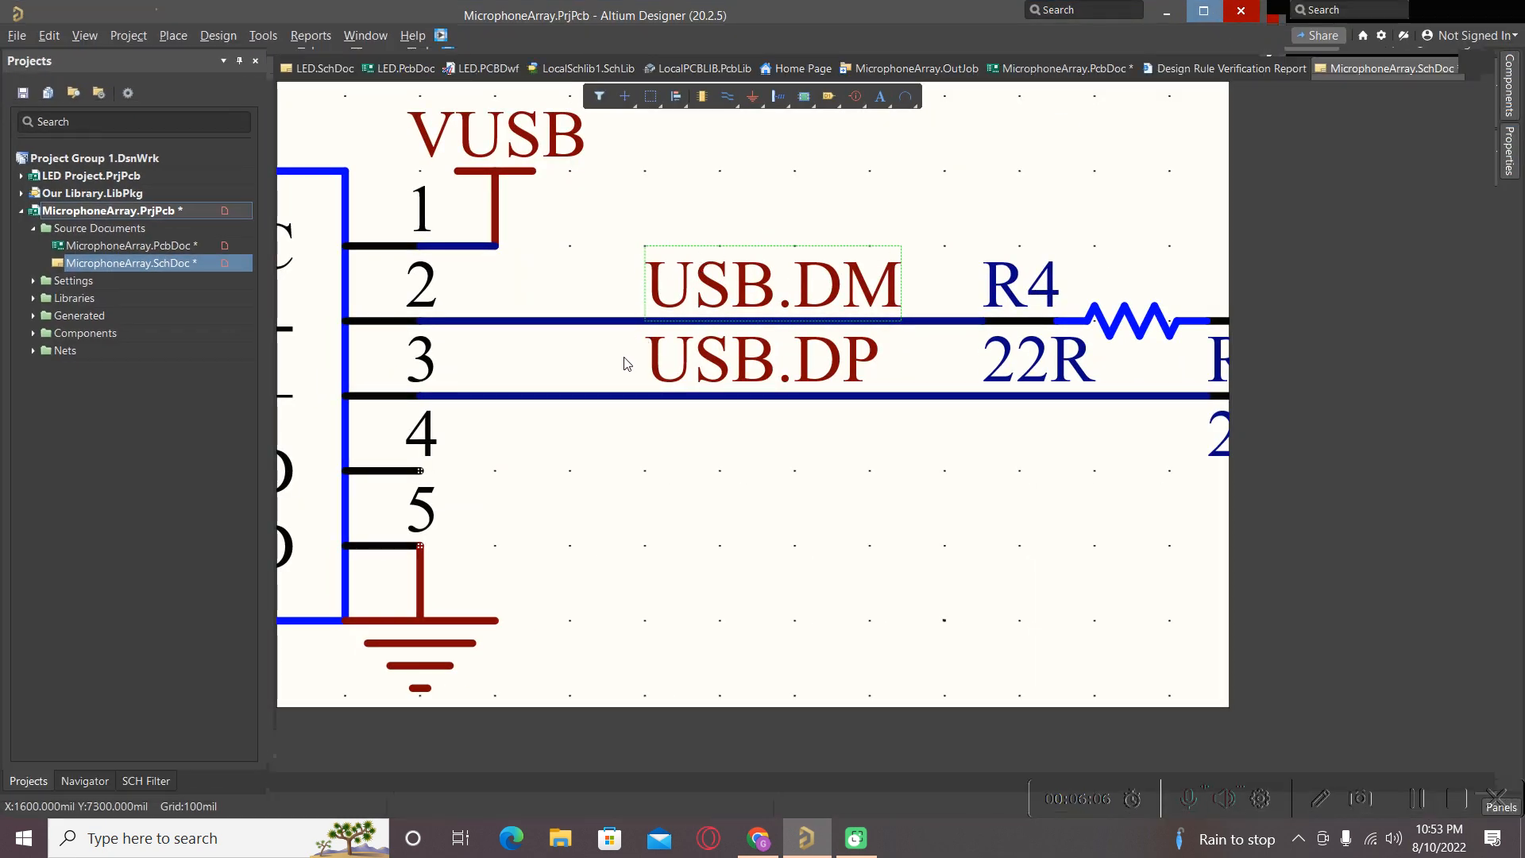
click(132, 251)
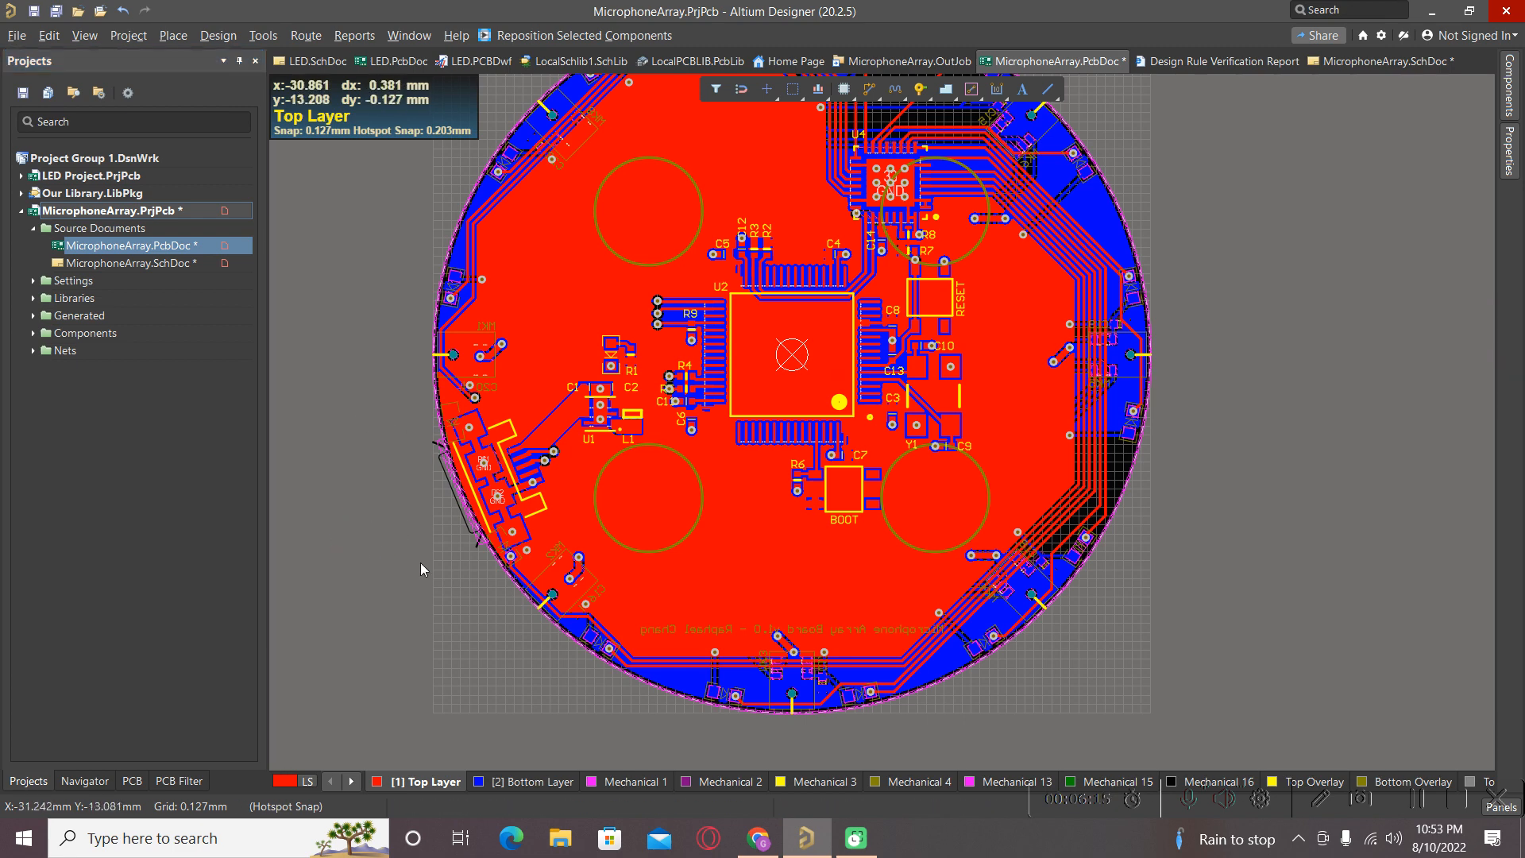
Zoom out on the circular board and open the PCB Rules and Constraints Editor via Design > Rules.
ctrl+scroll(441, 569, down, 2)
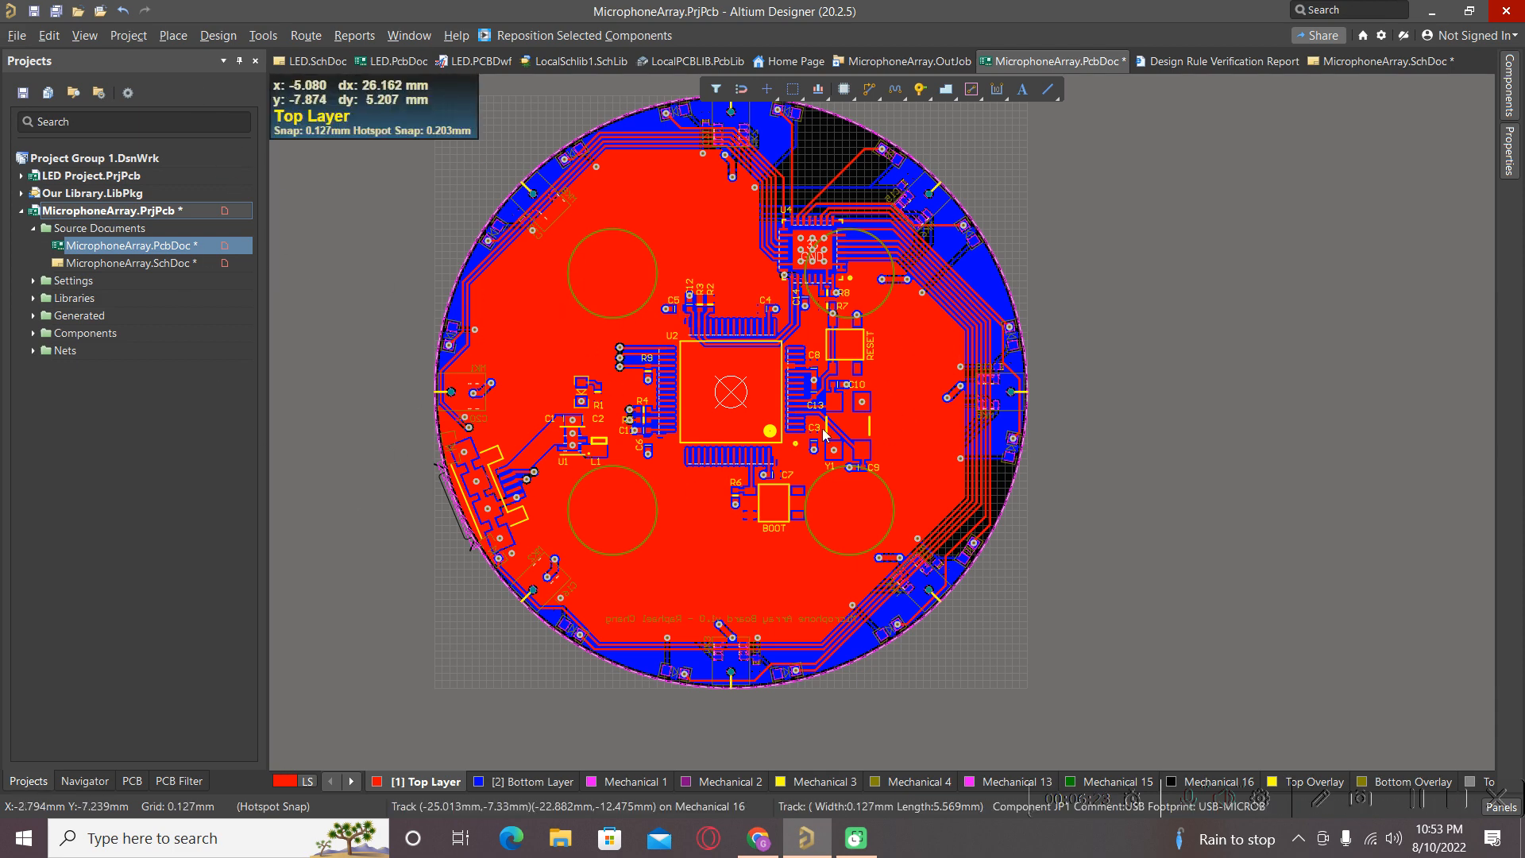
click(216, 36)
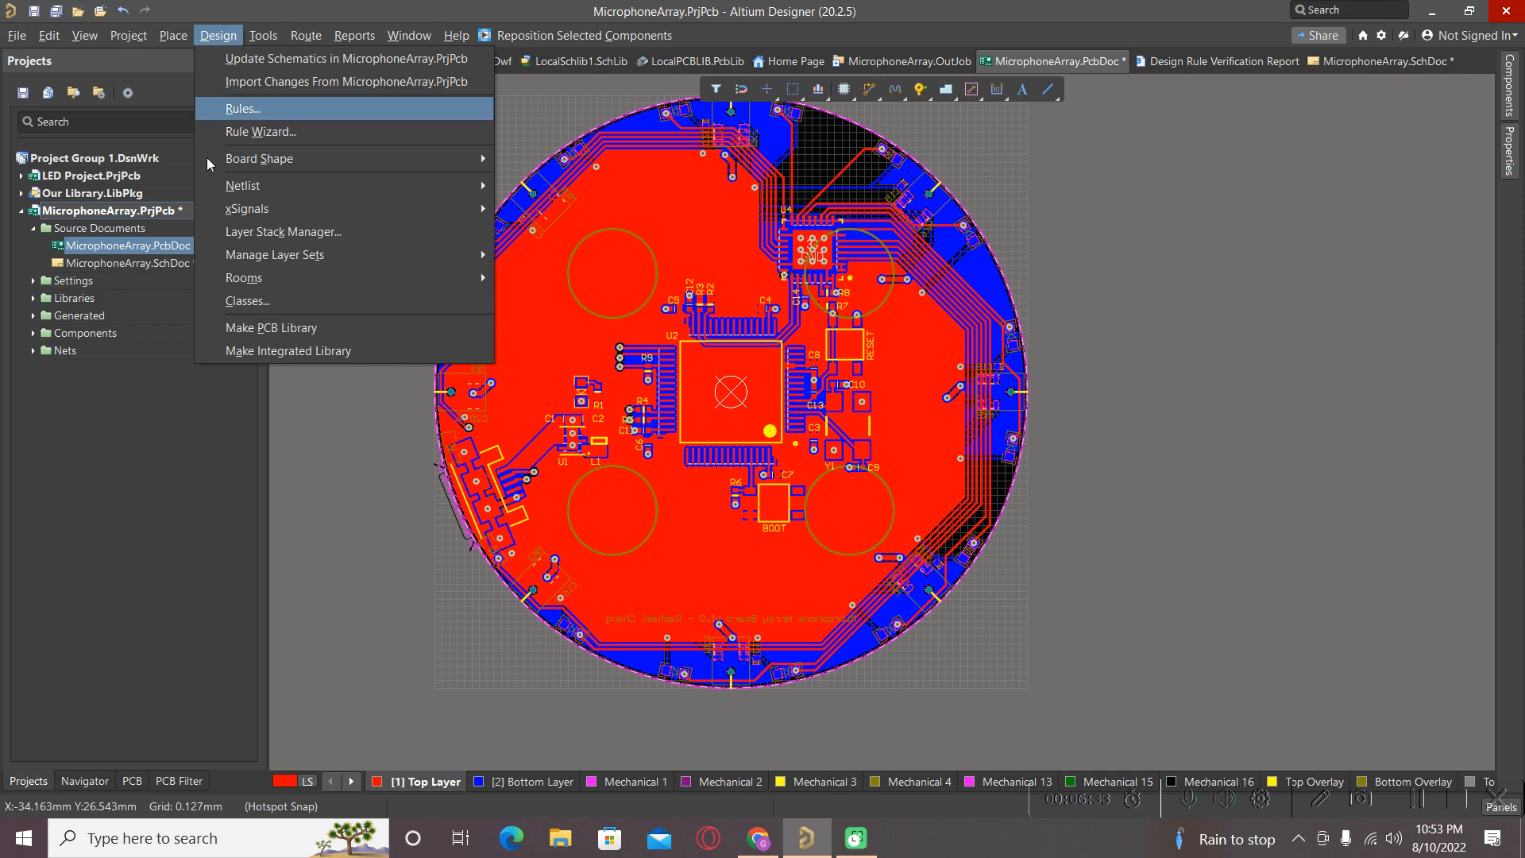
click(433, 543)
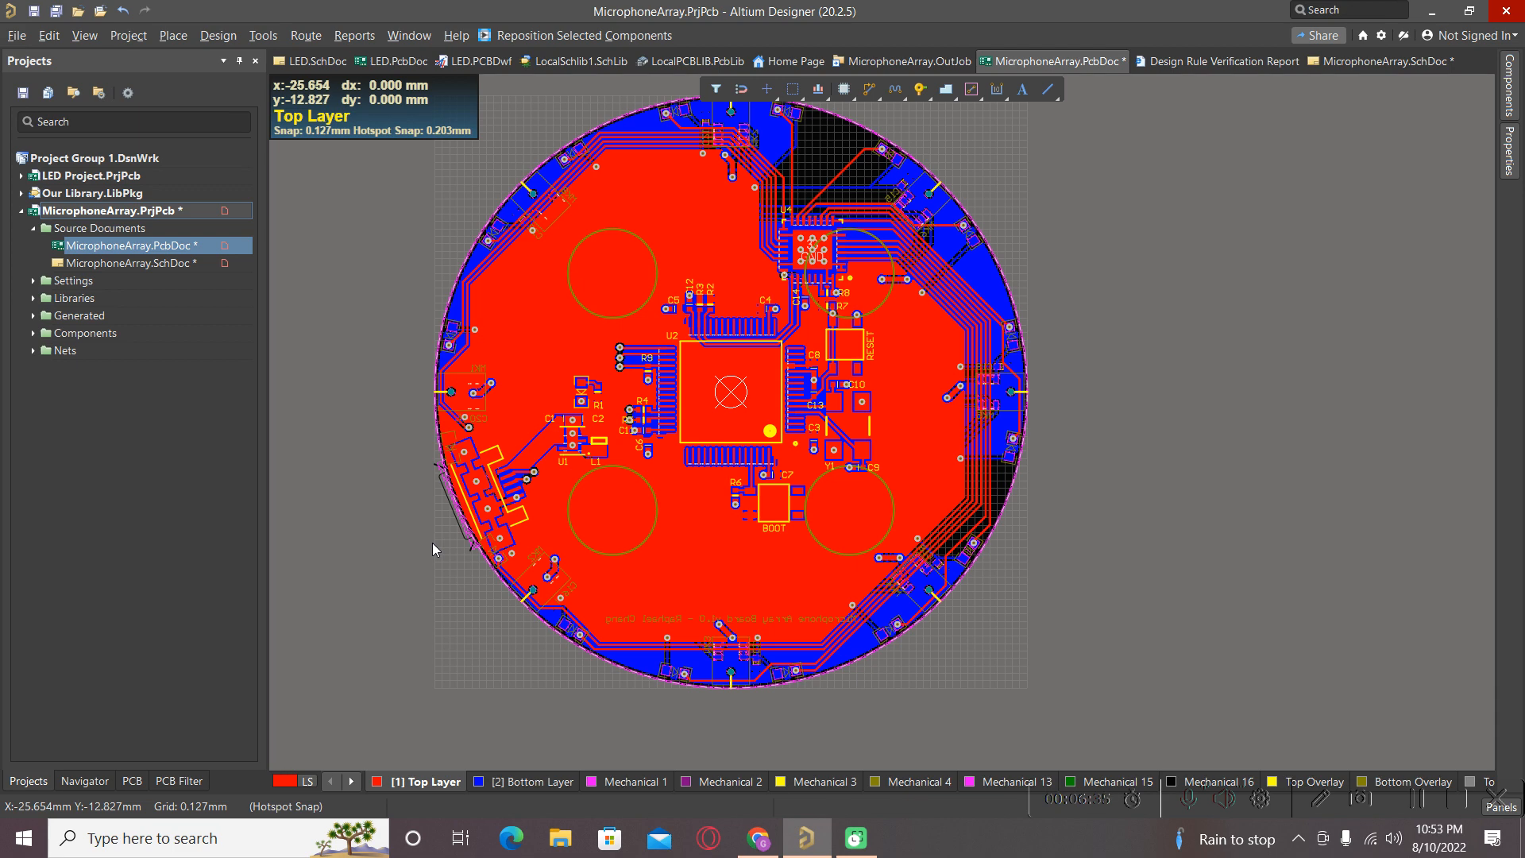
right_click(432, 544)
key(Escape)
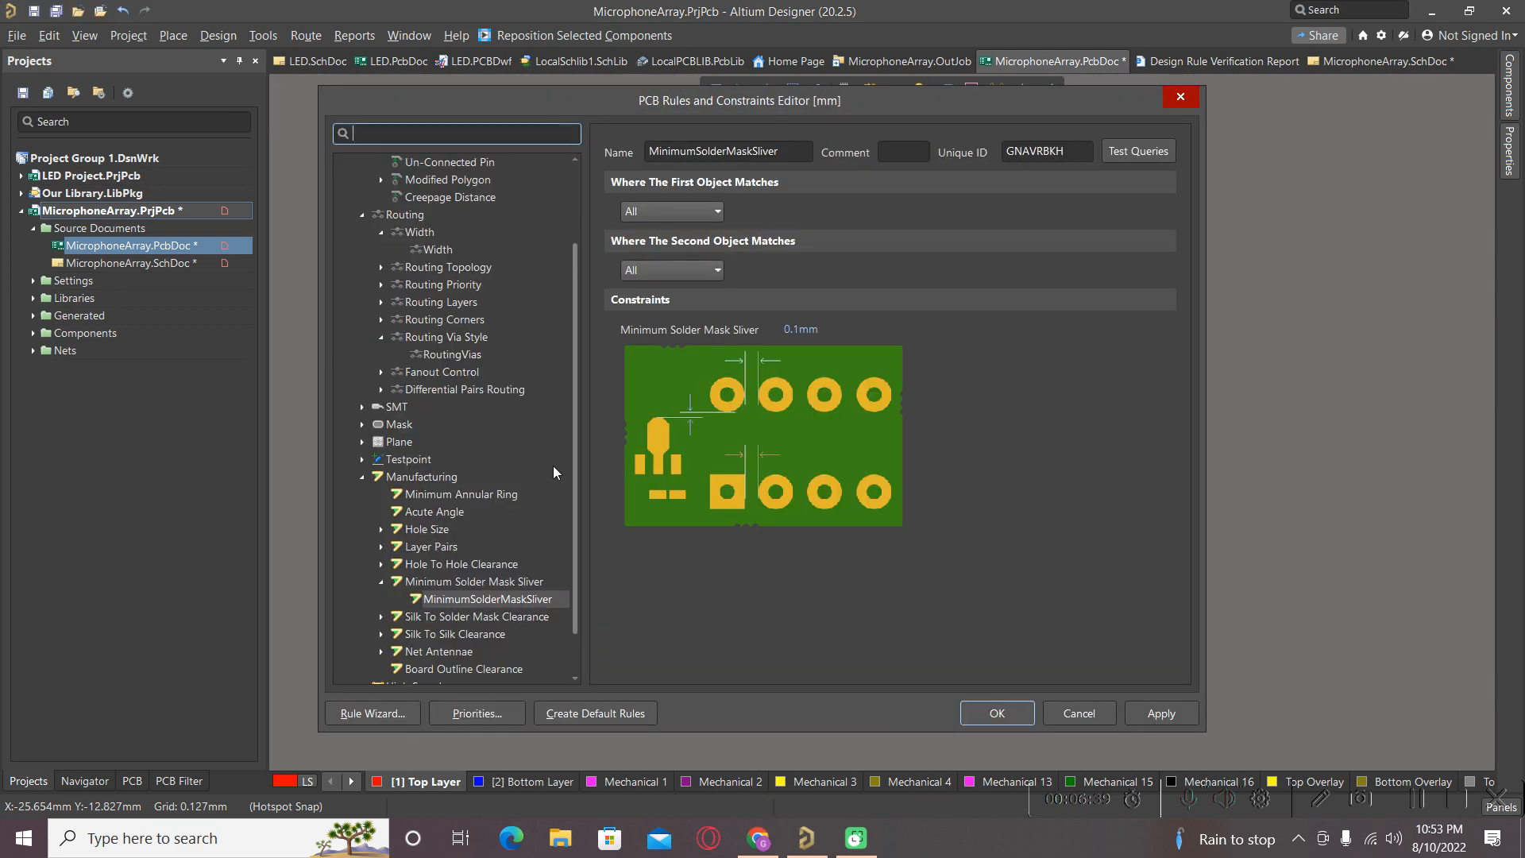
Set the Electrical > Clearance rule's Minimum Clearance to 0.127.
scroll(553, 471, up, 2)
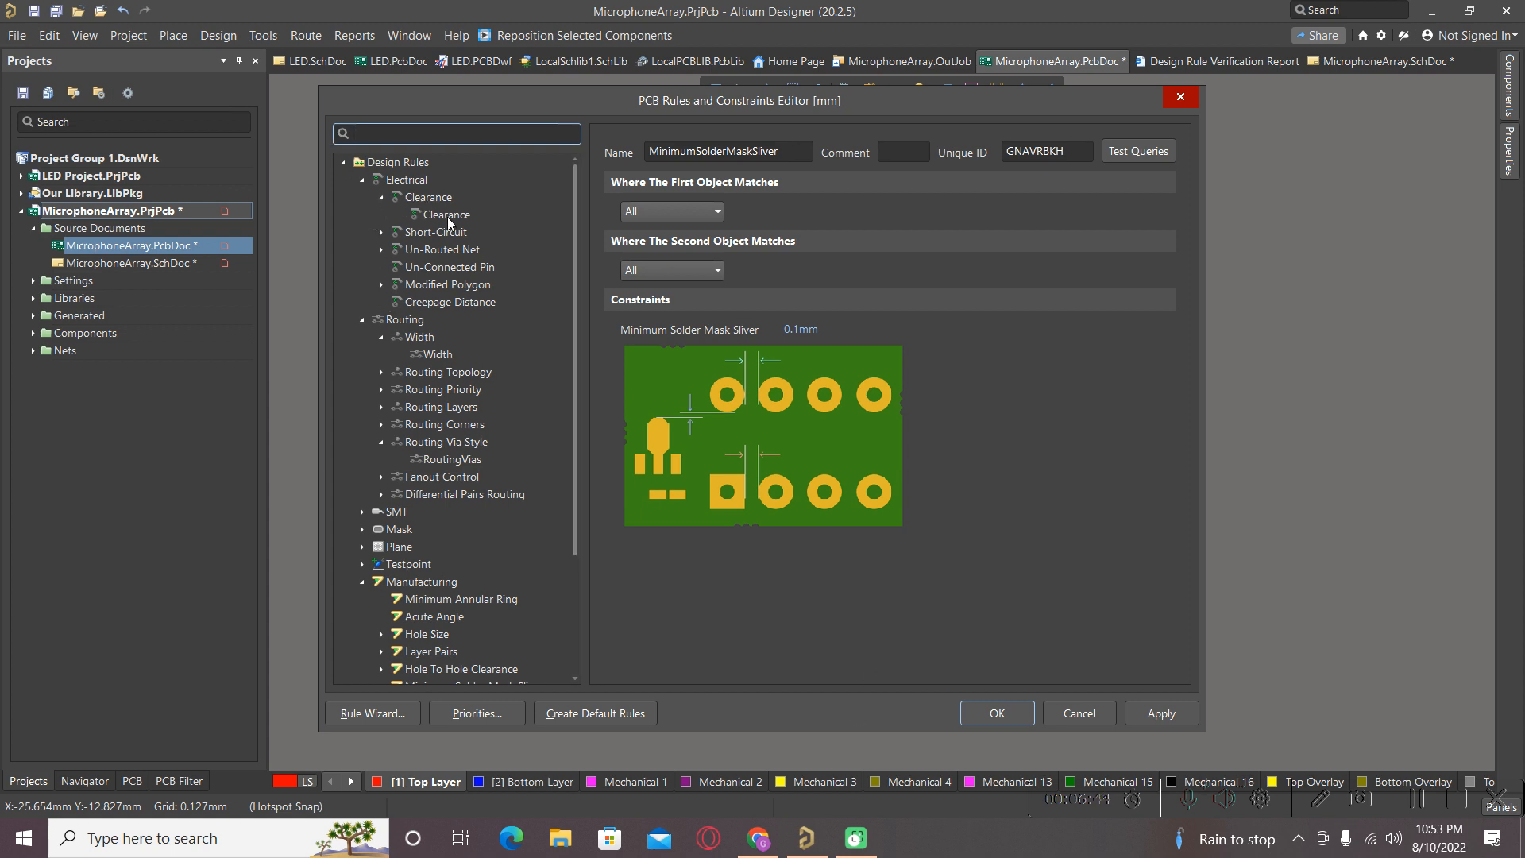
click(421, 186)
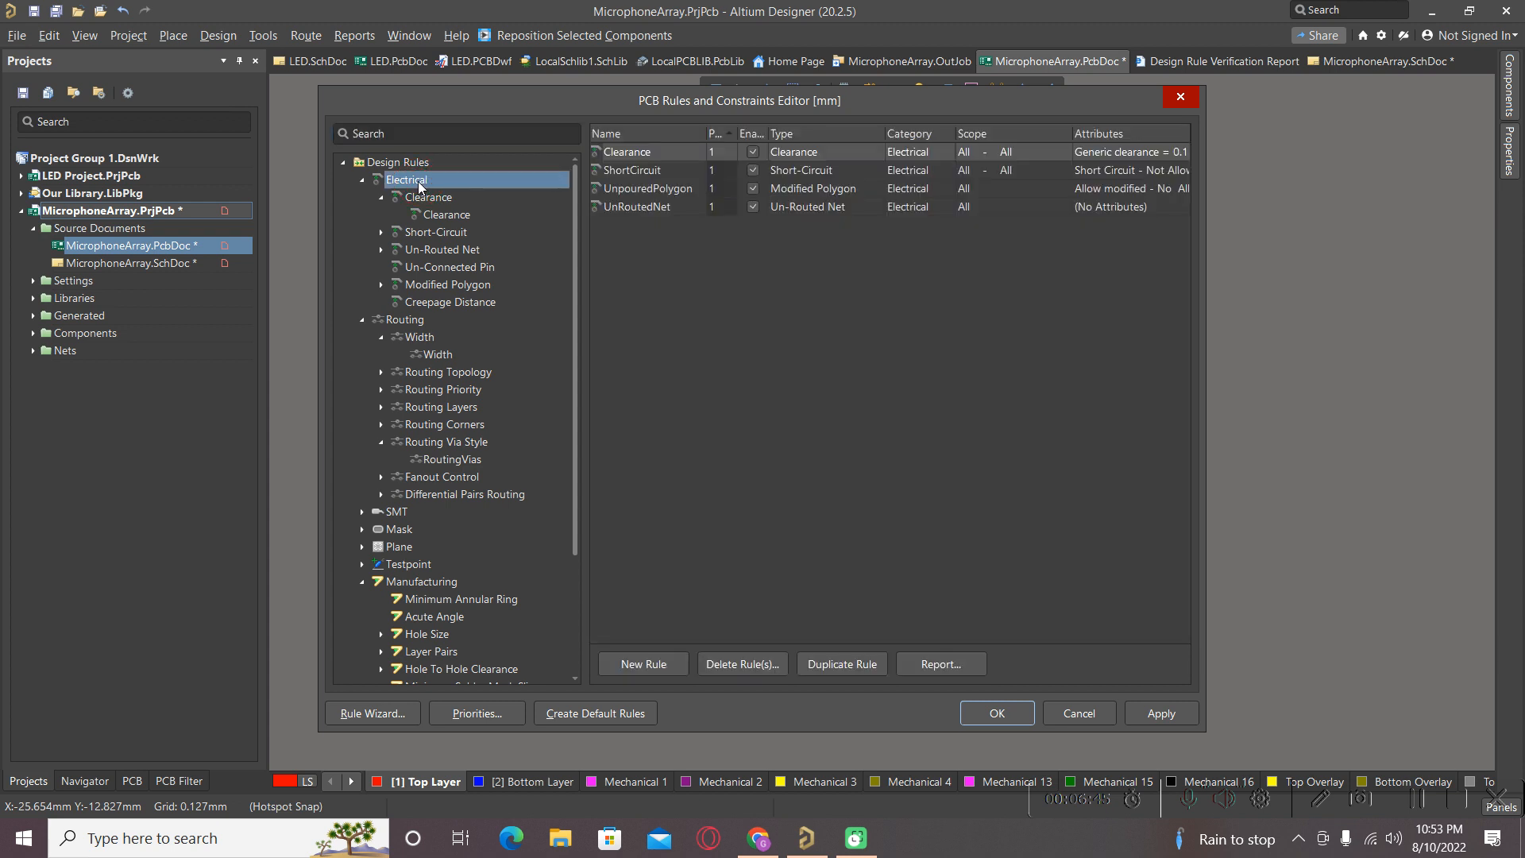
click(453, 216)
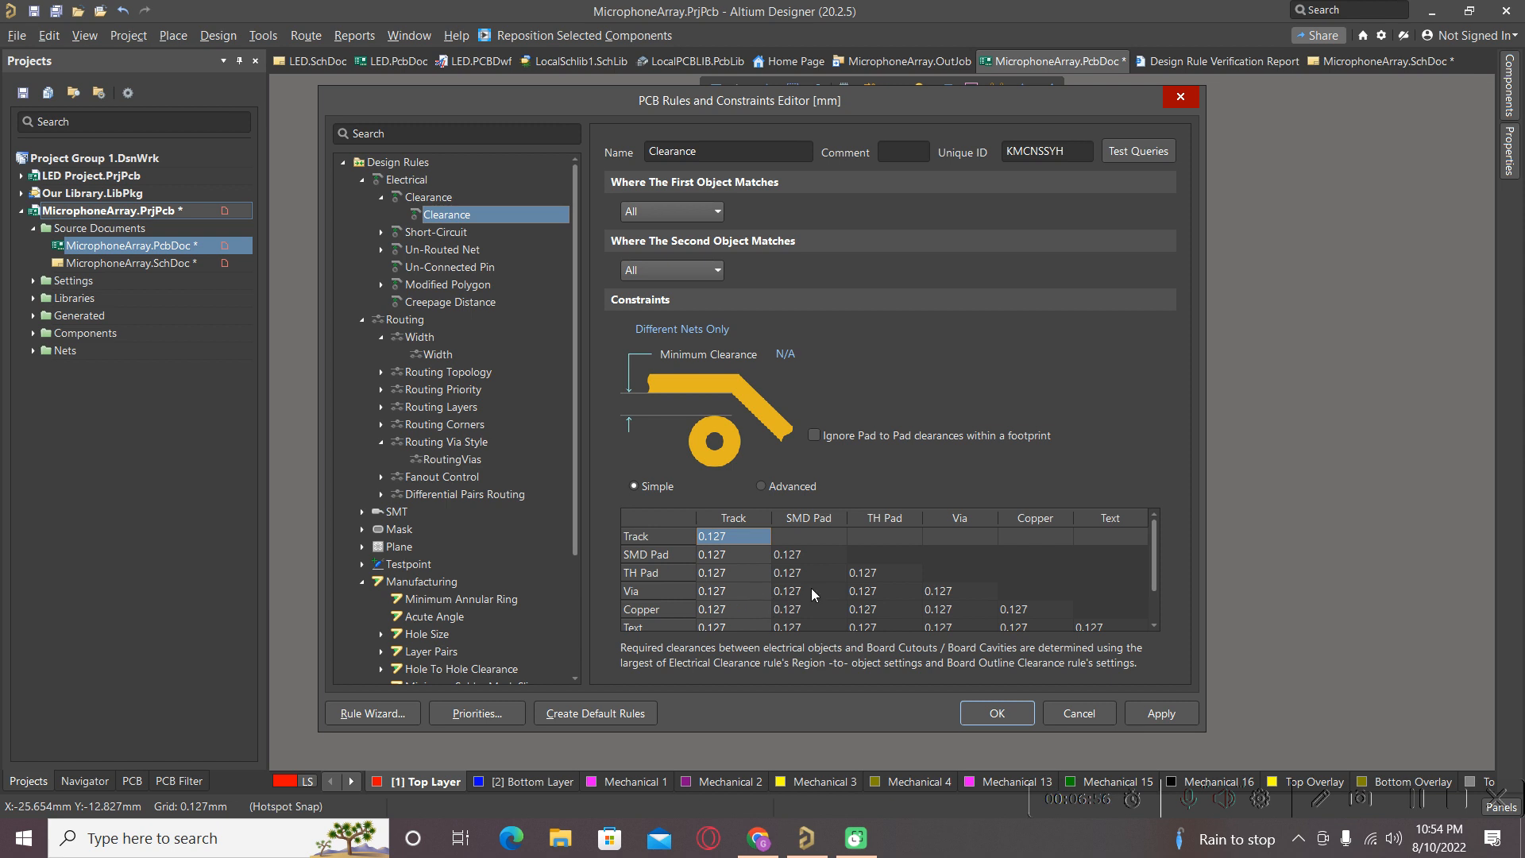
click(783, 357)
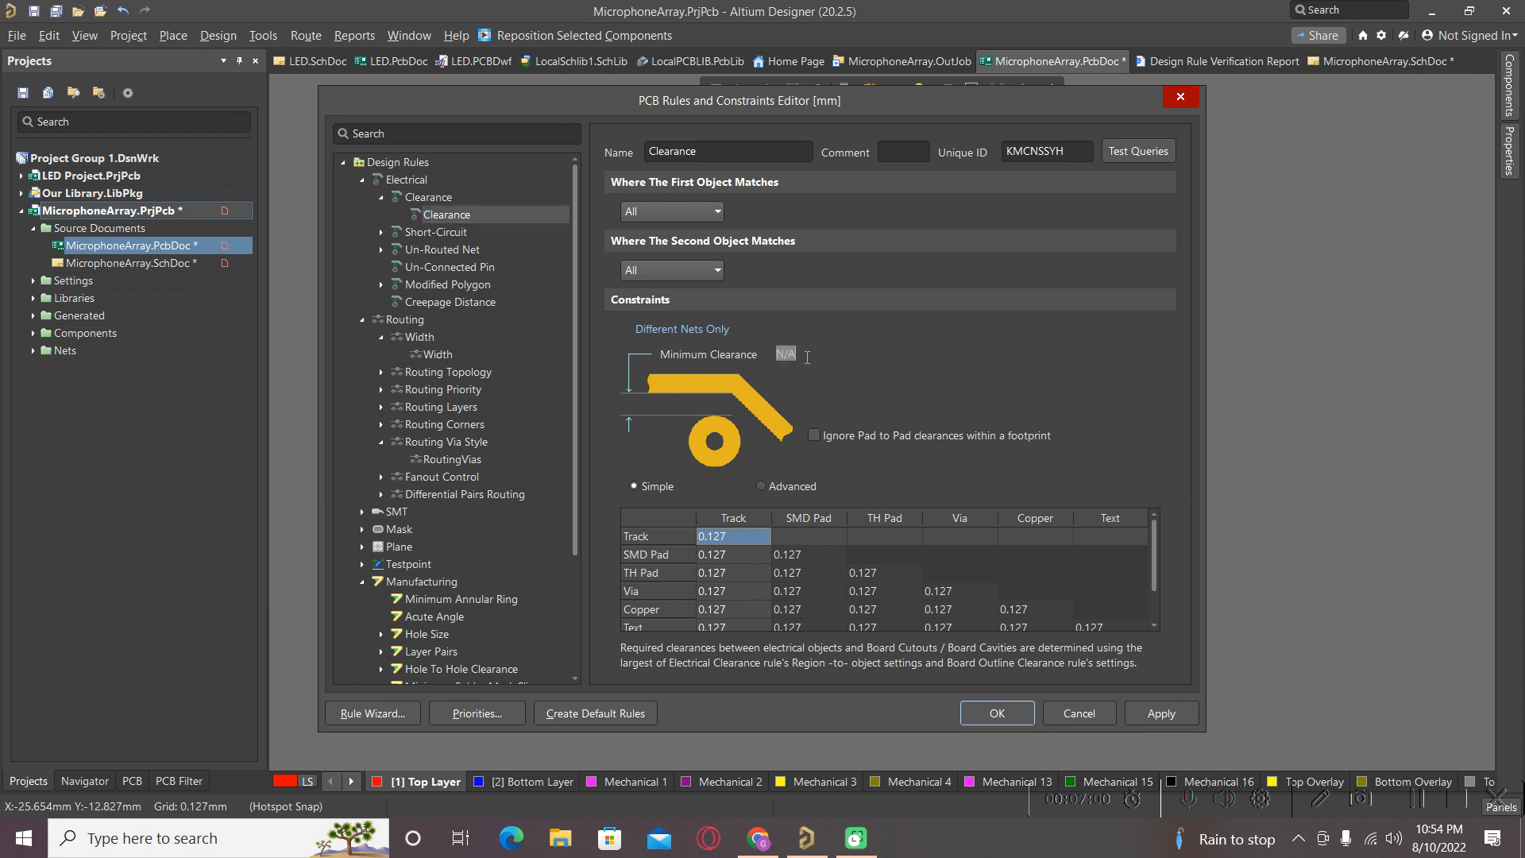
text(0.12)
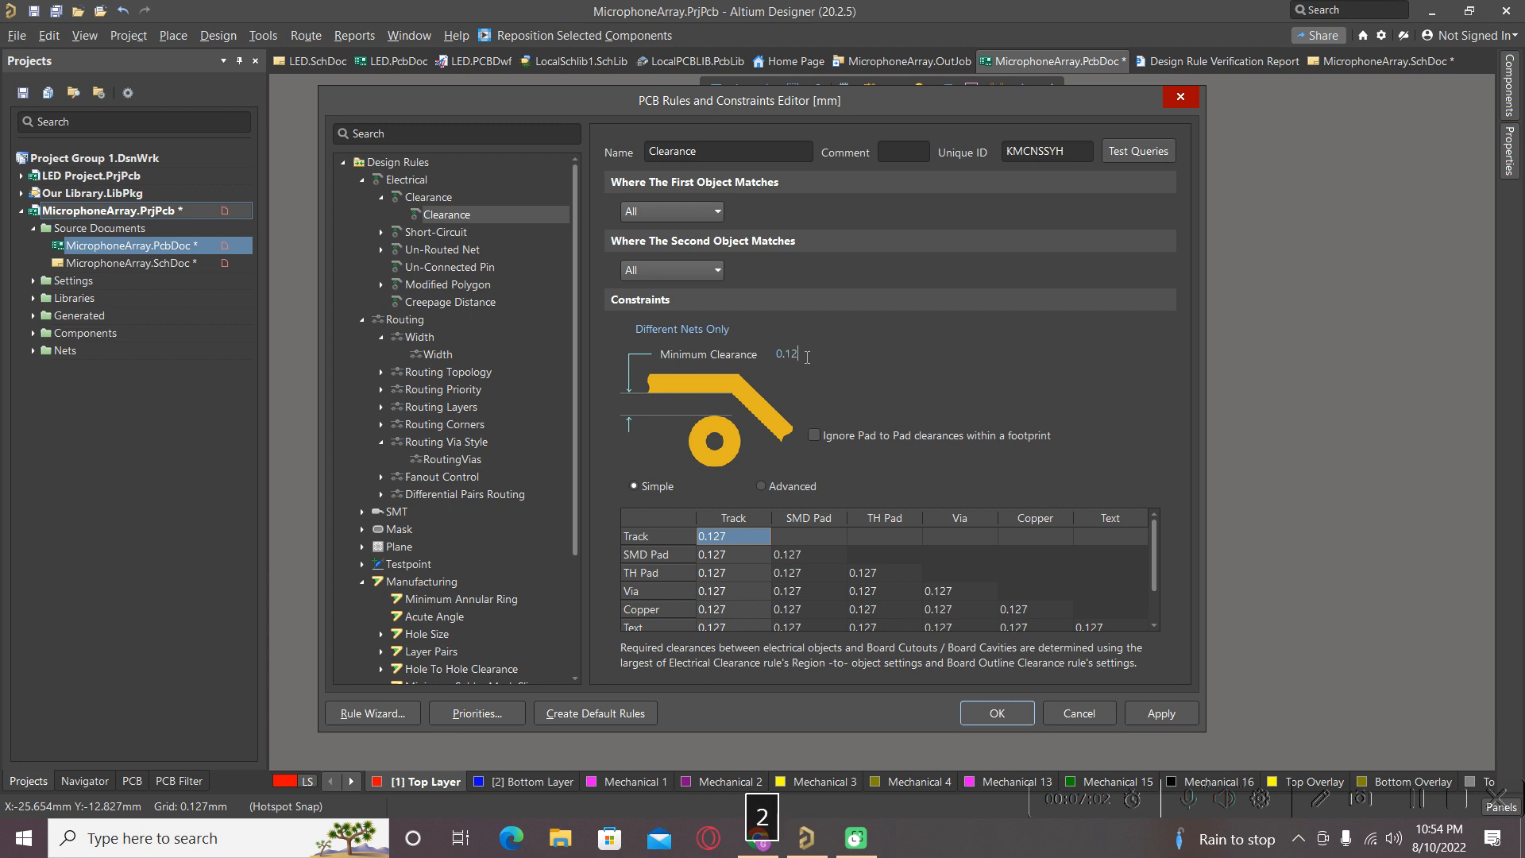
text(7)
key(Return)
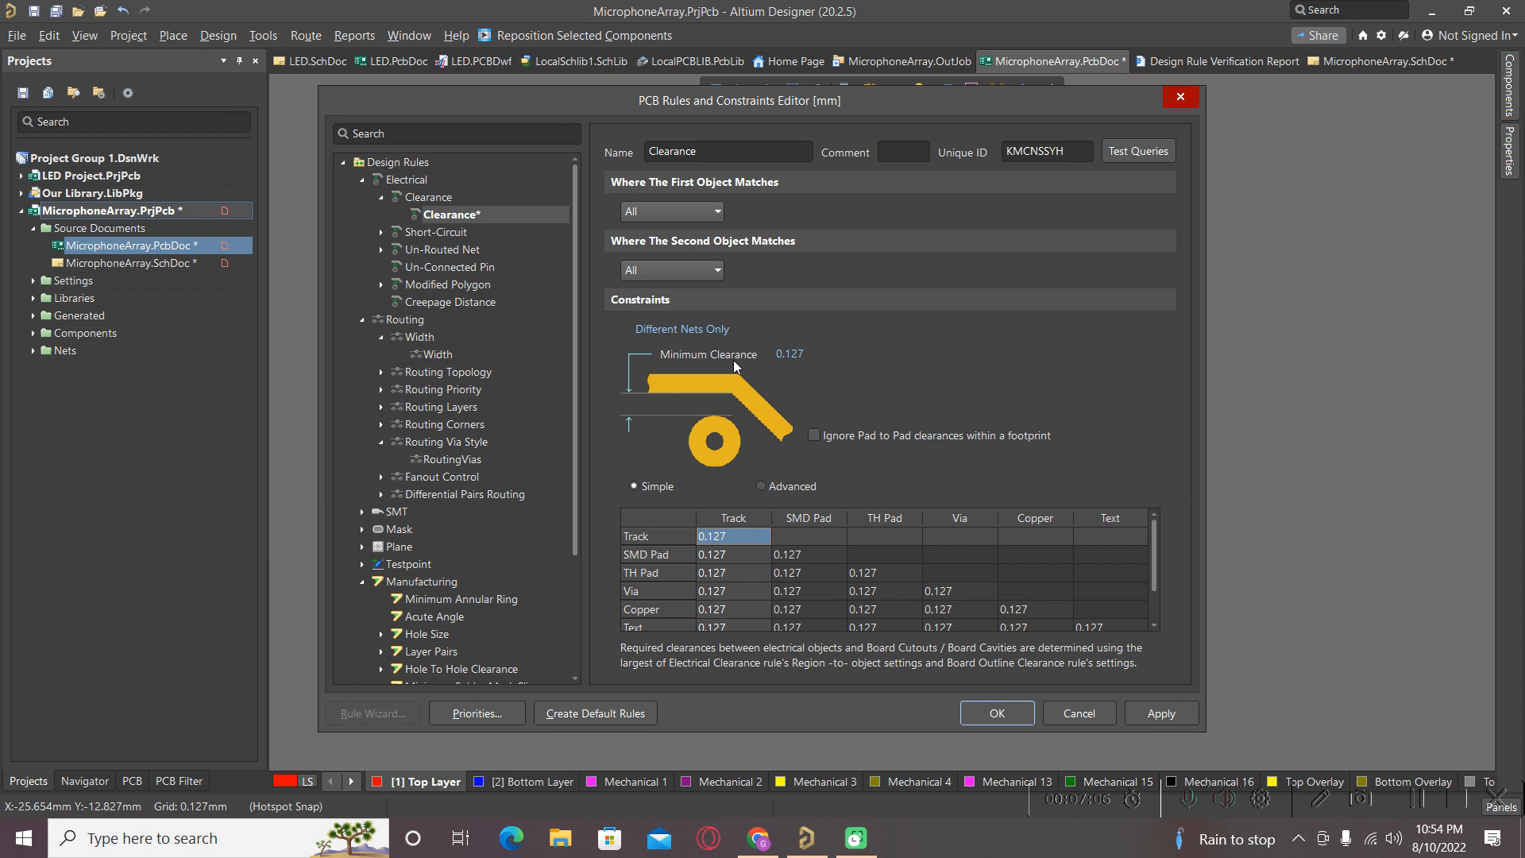
Inspect the ShortCircuit rule's settings, keeping its scope at All.
click(412, 240)
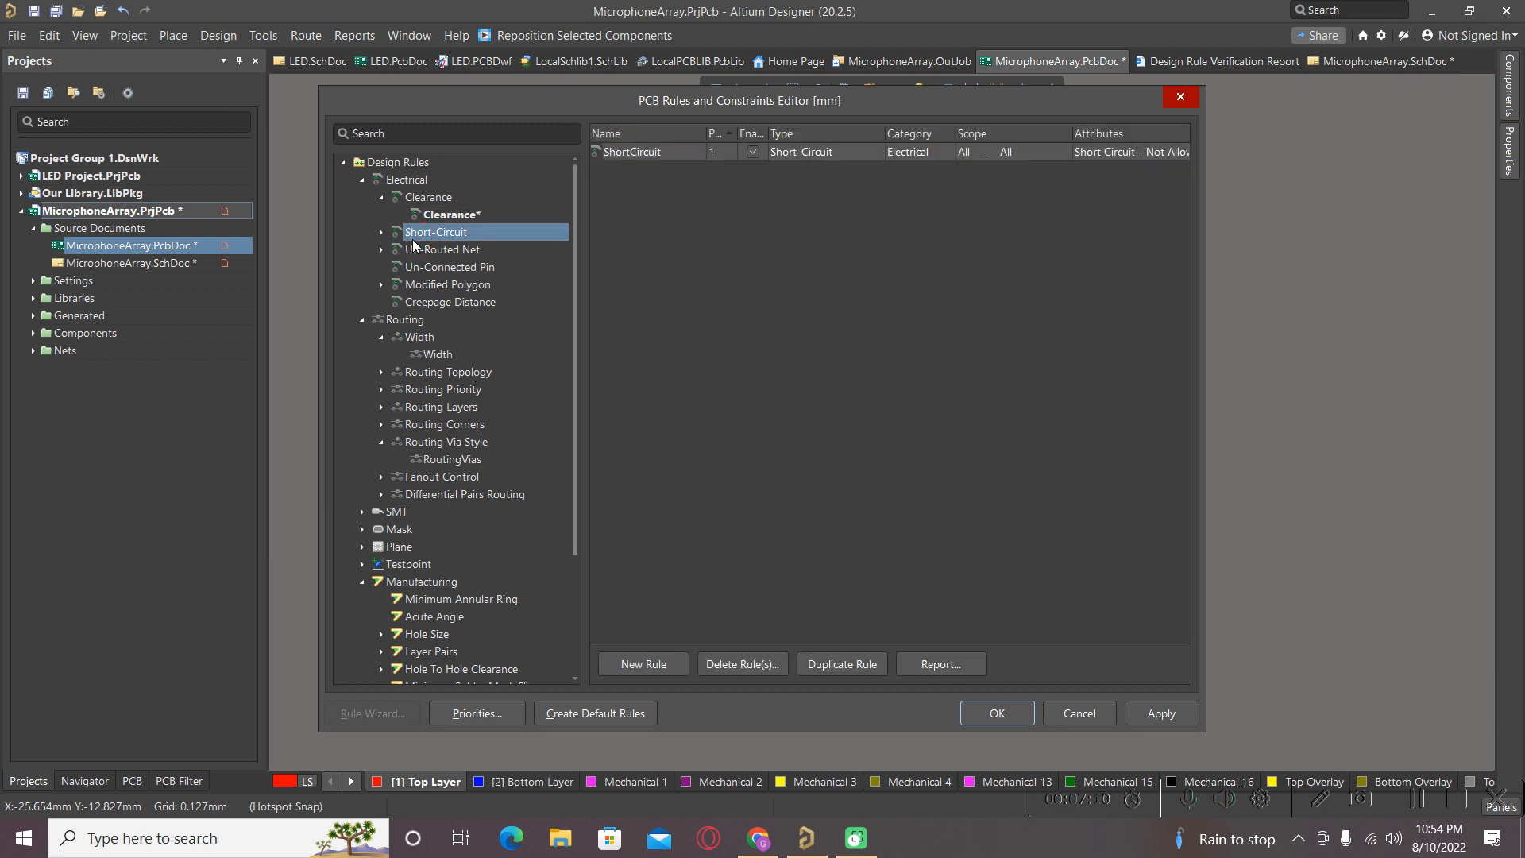
click(381, 232)
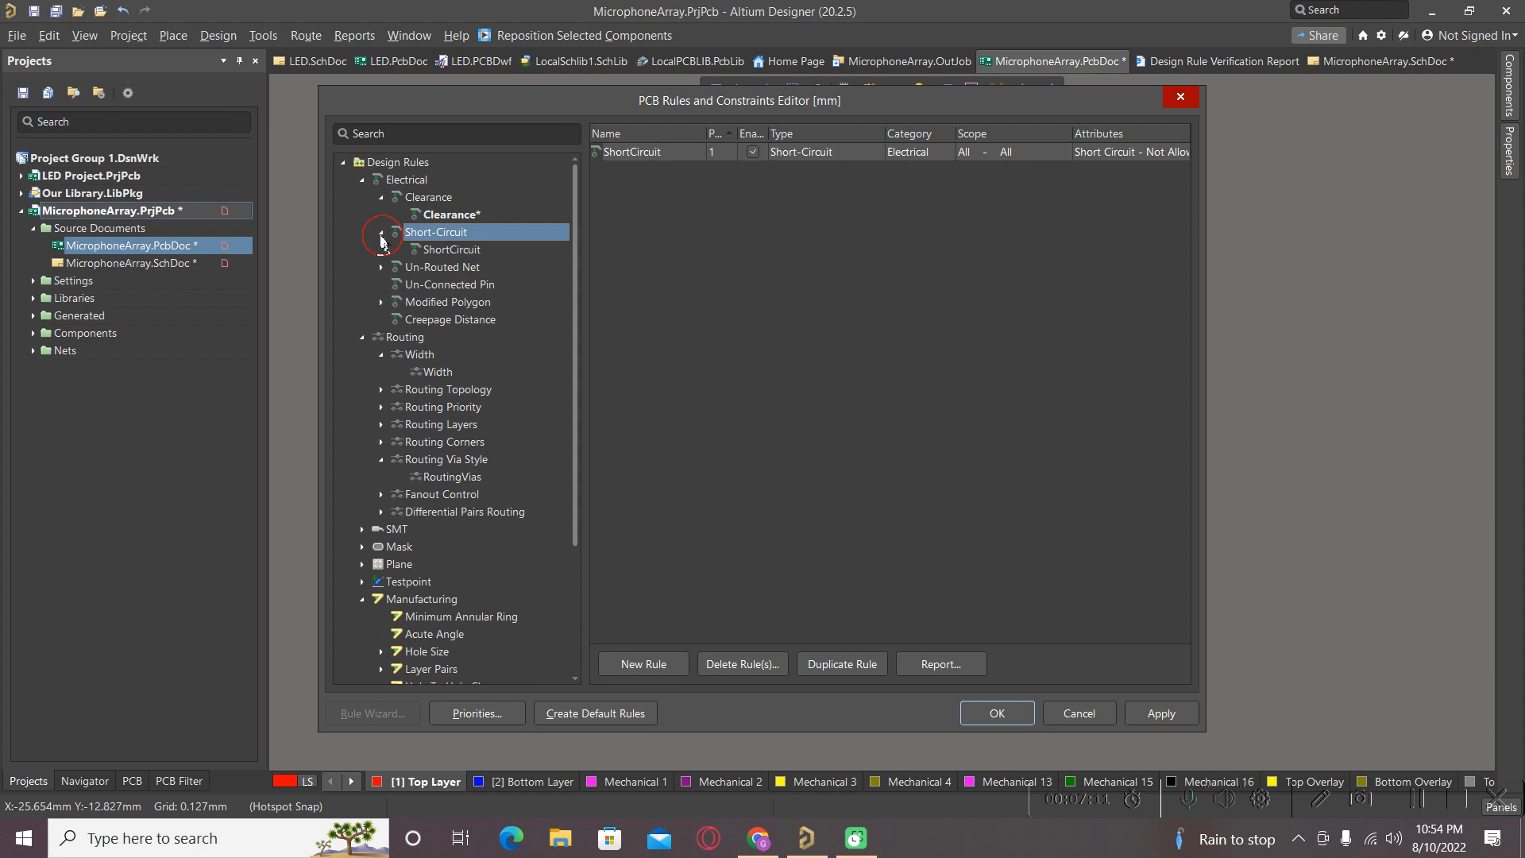
click(445, 249)
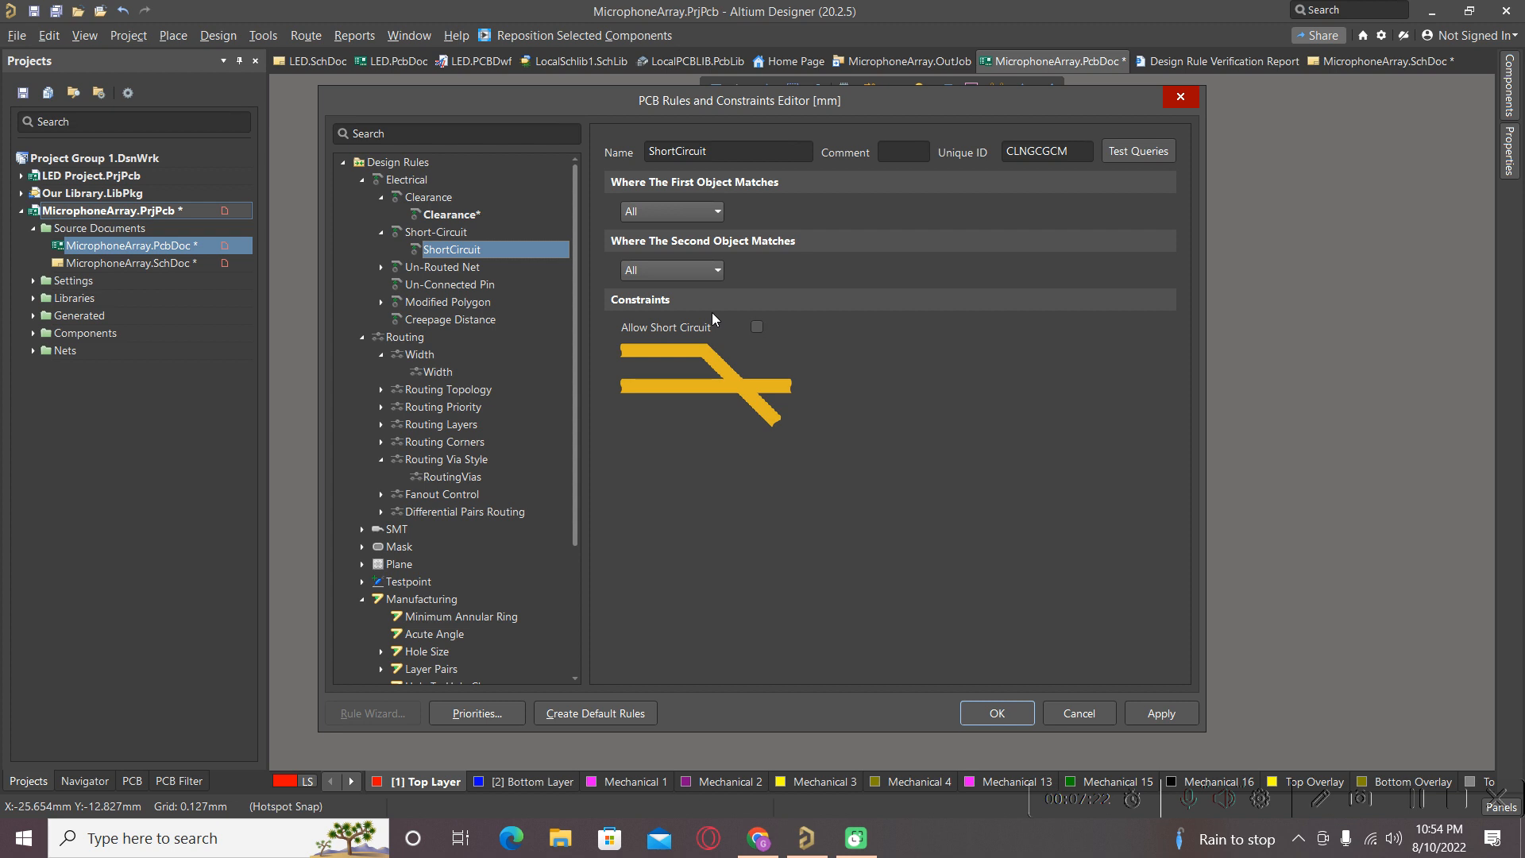
click(704, 271)
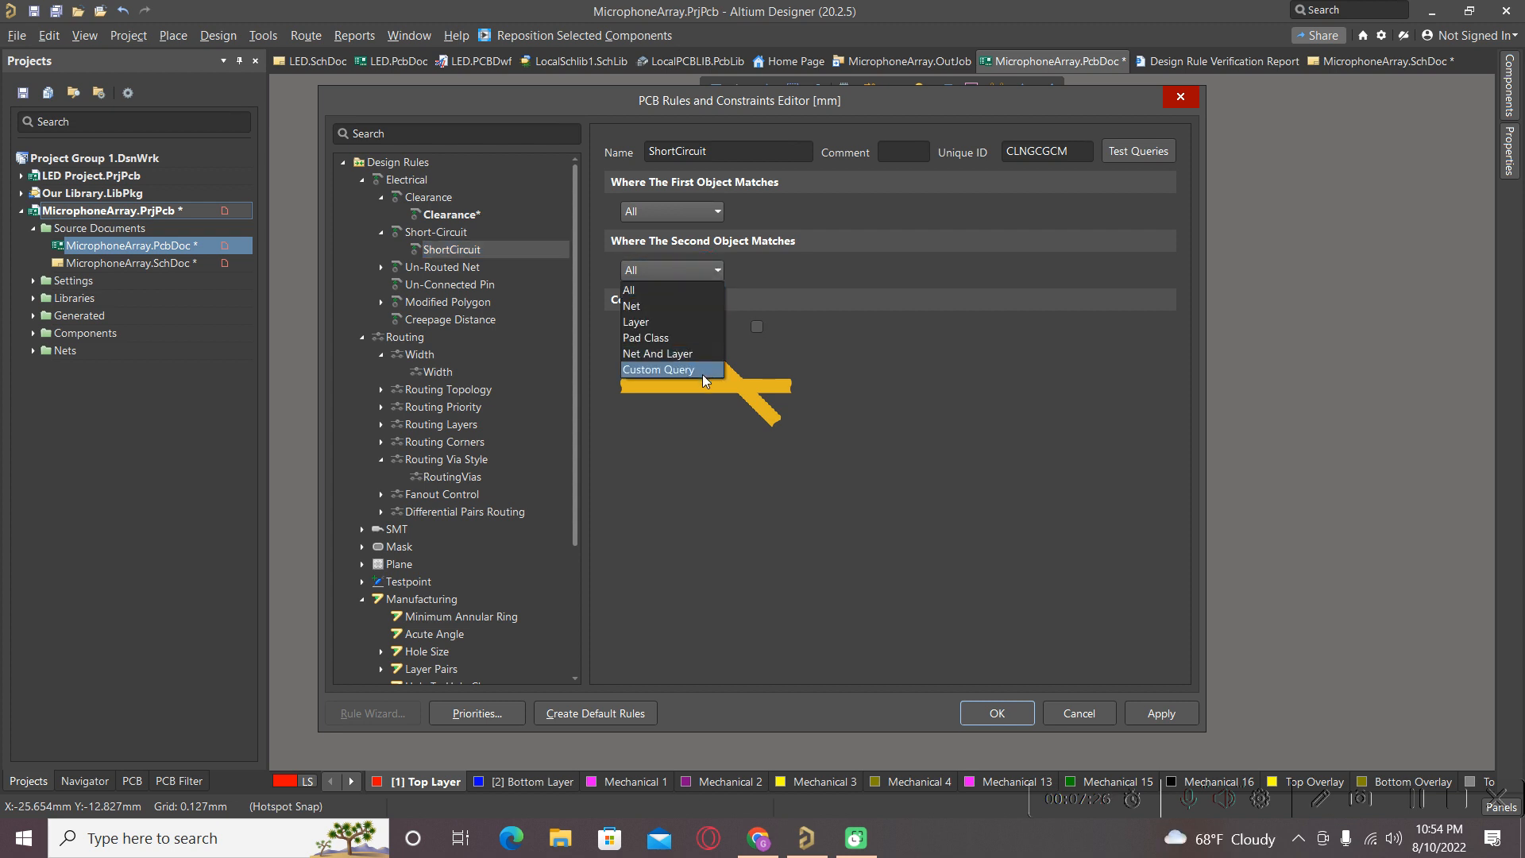
click(789, 267)
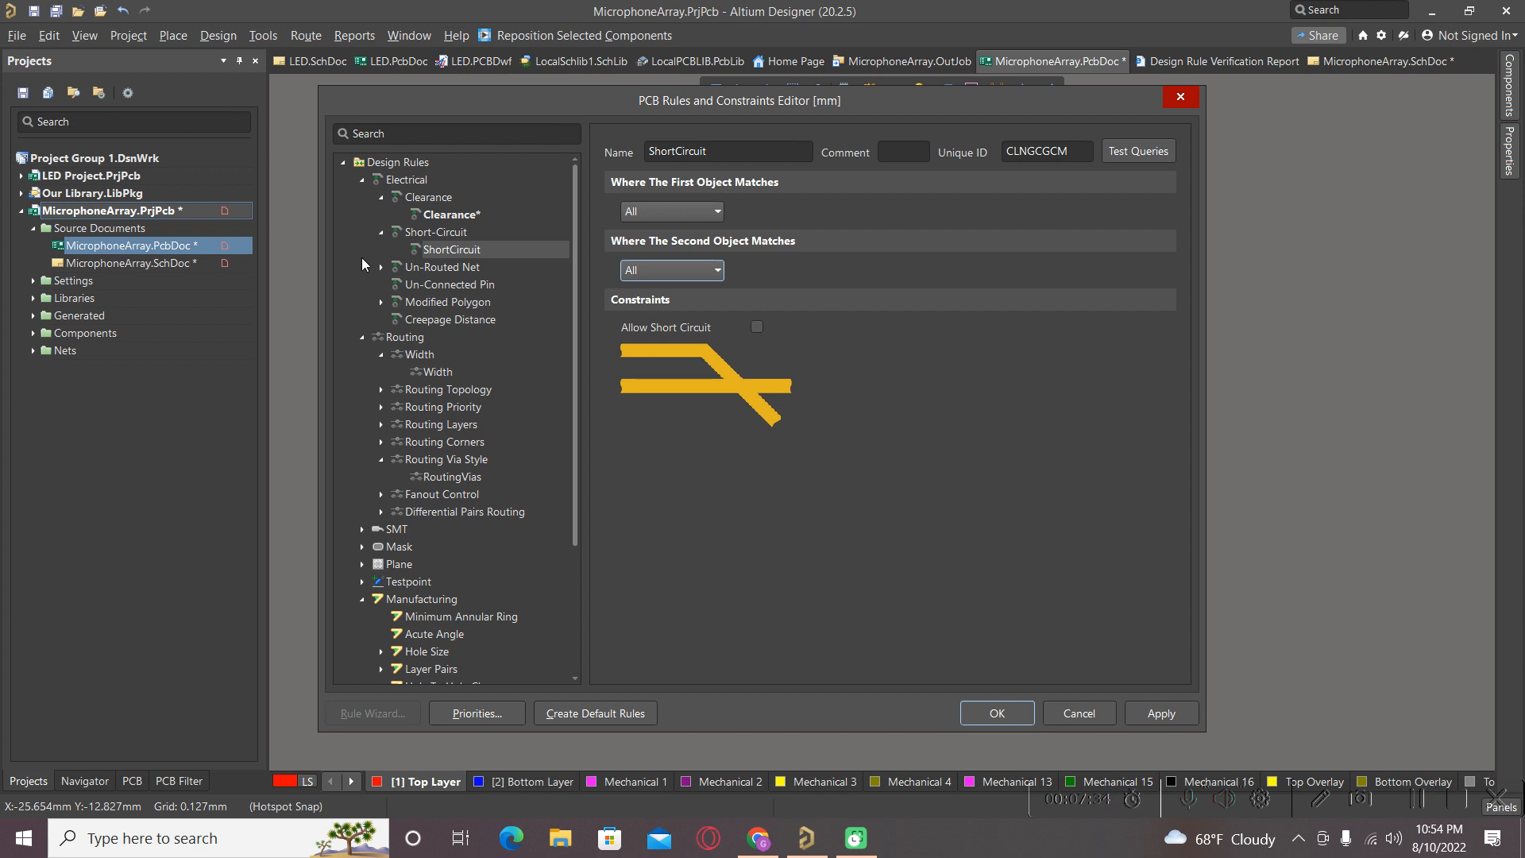
Inspect the UnRoutedNet rule, then list the Un-Routed Net category.
click(381, 267)
click(382, 268)
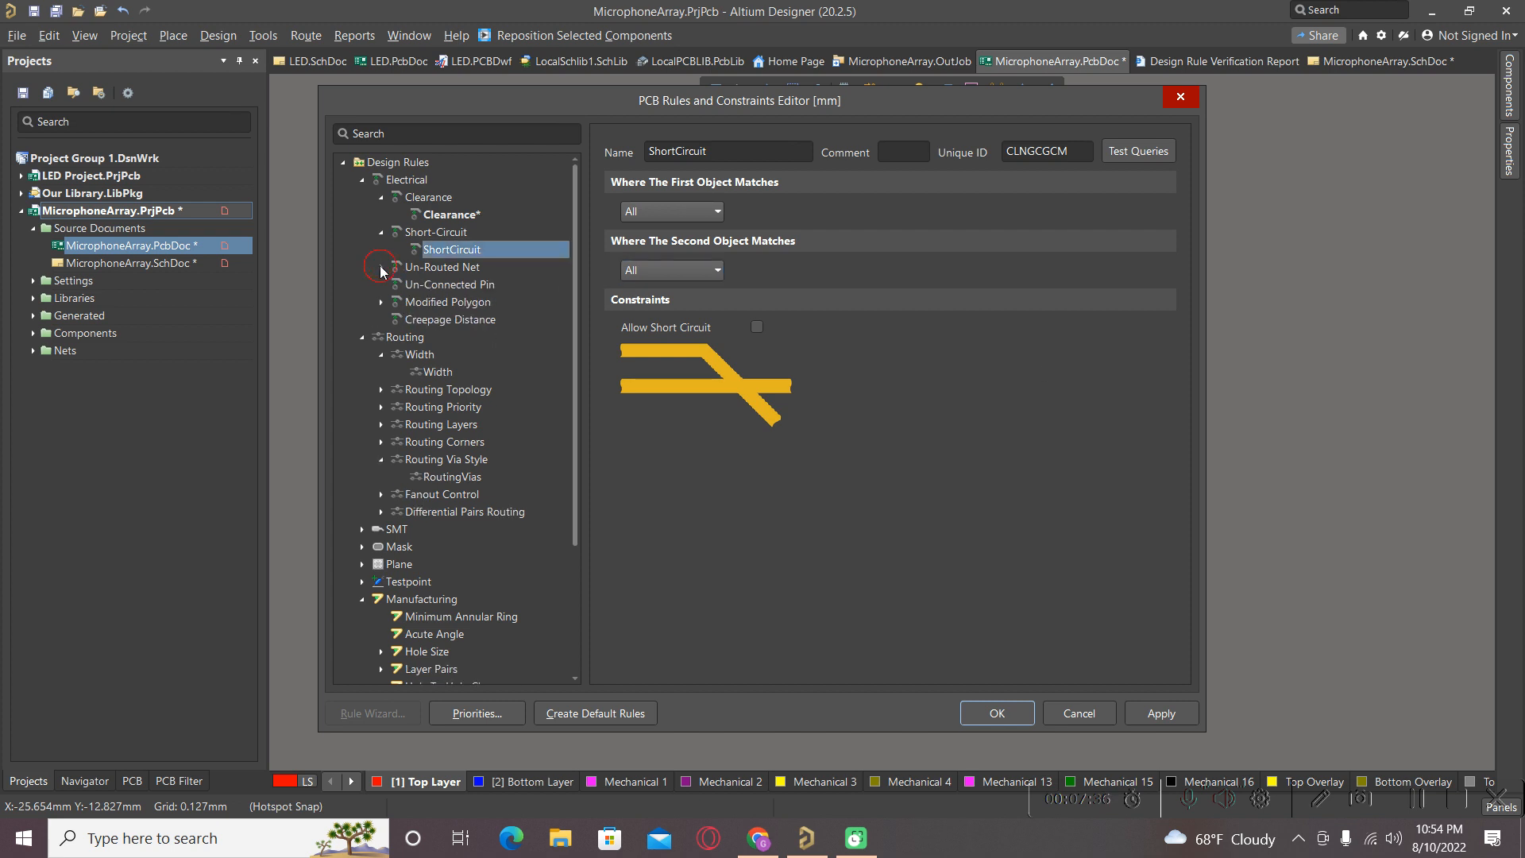
click(381, 267)
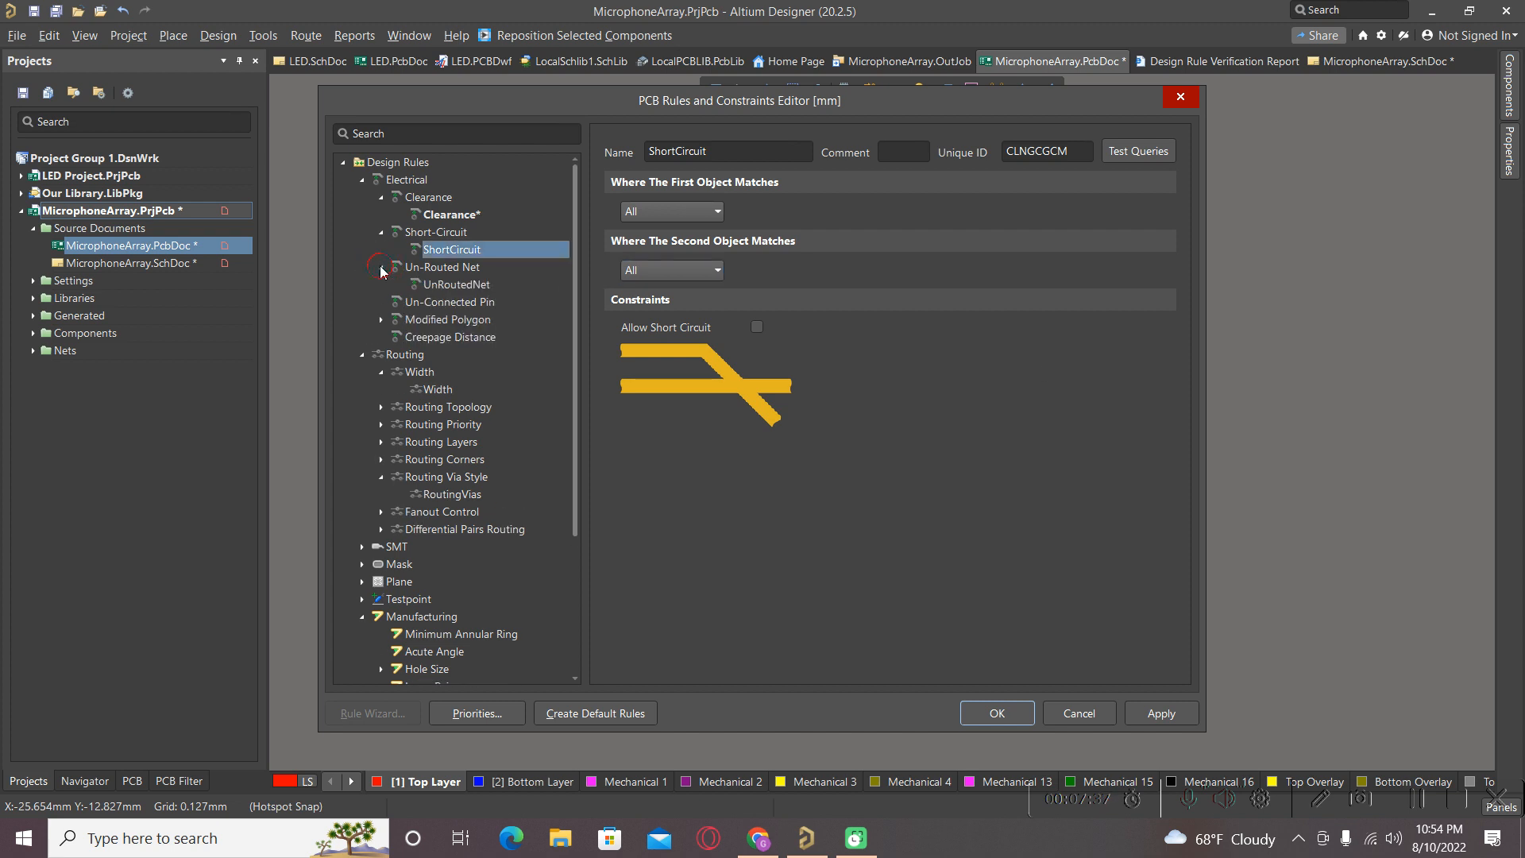
click(461, 290)
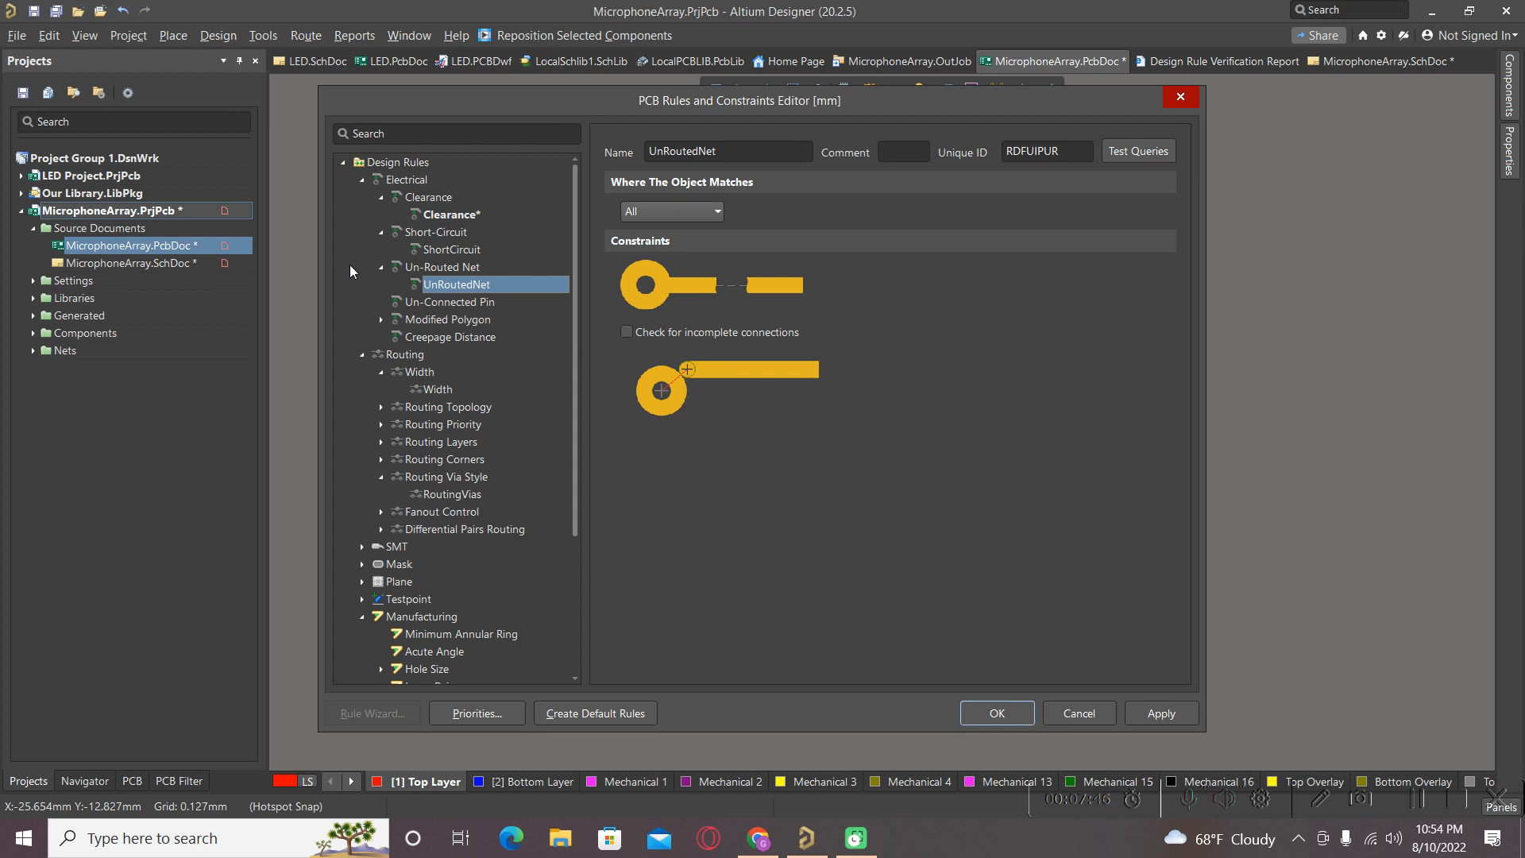
click(383, 267)
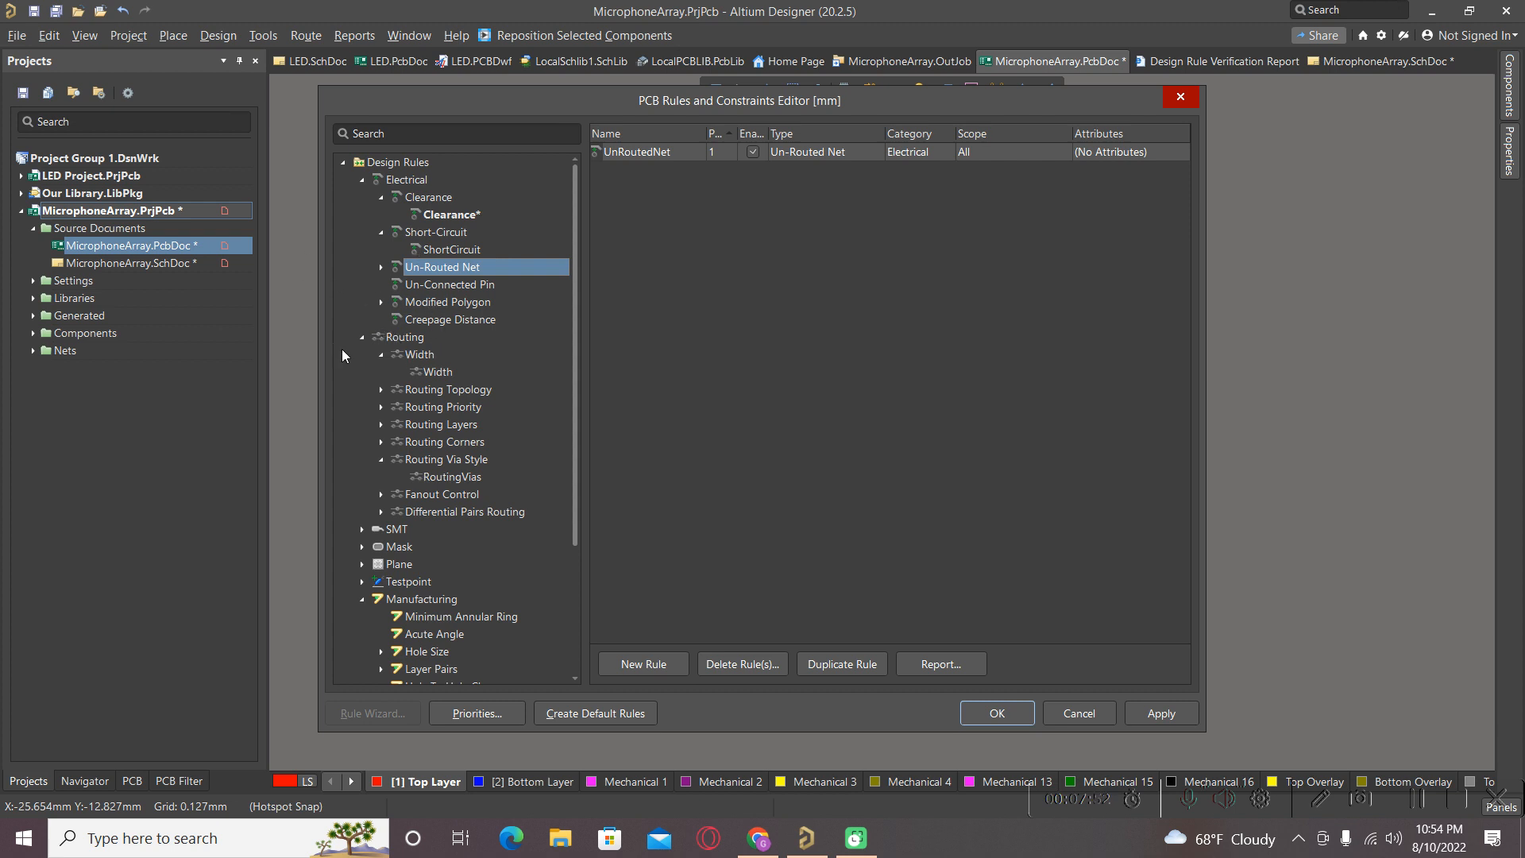
Inspect the Width rule and RoutingVias rule (0.61mm via, 0.305mm hole), then collapse Electrical.
click(429, 372)
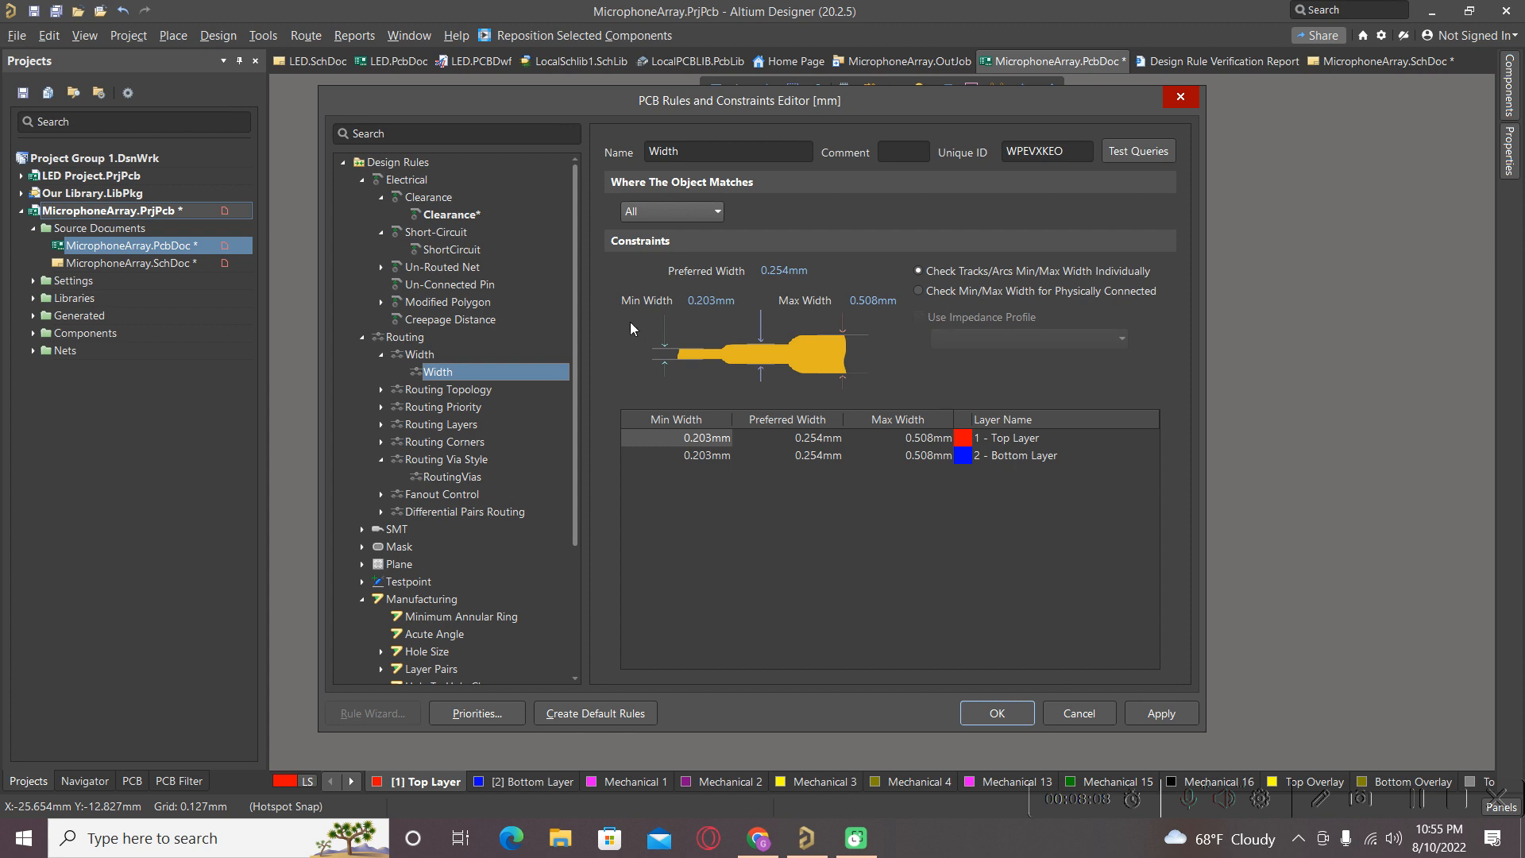
click(380, 390)
click(381, 390)
click(429, 477)
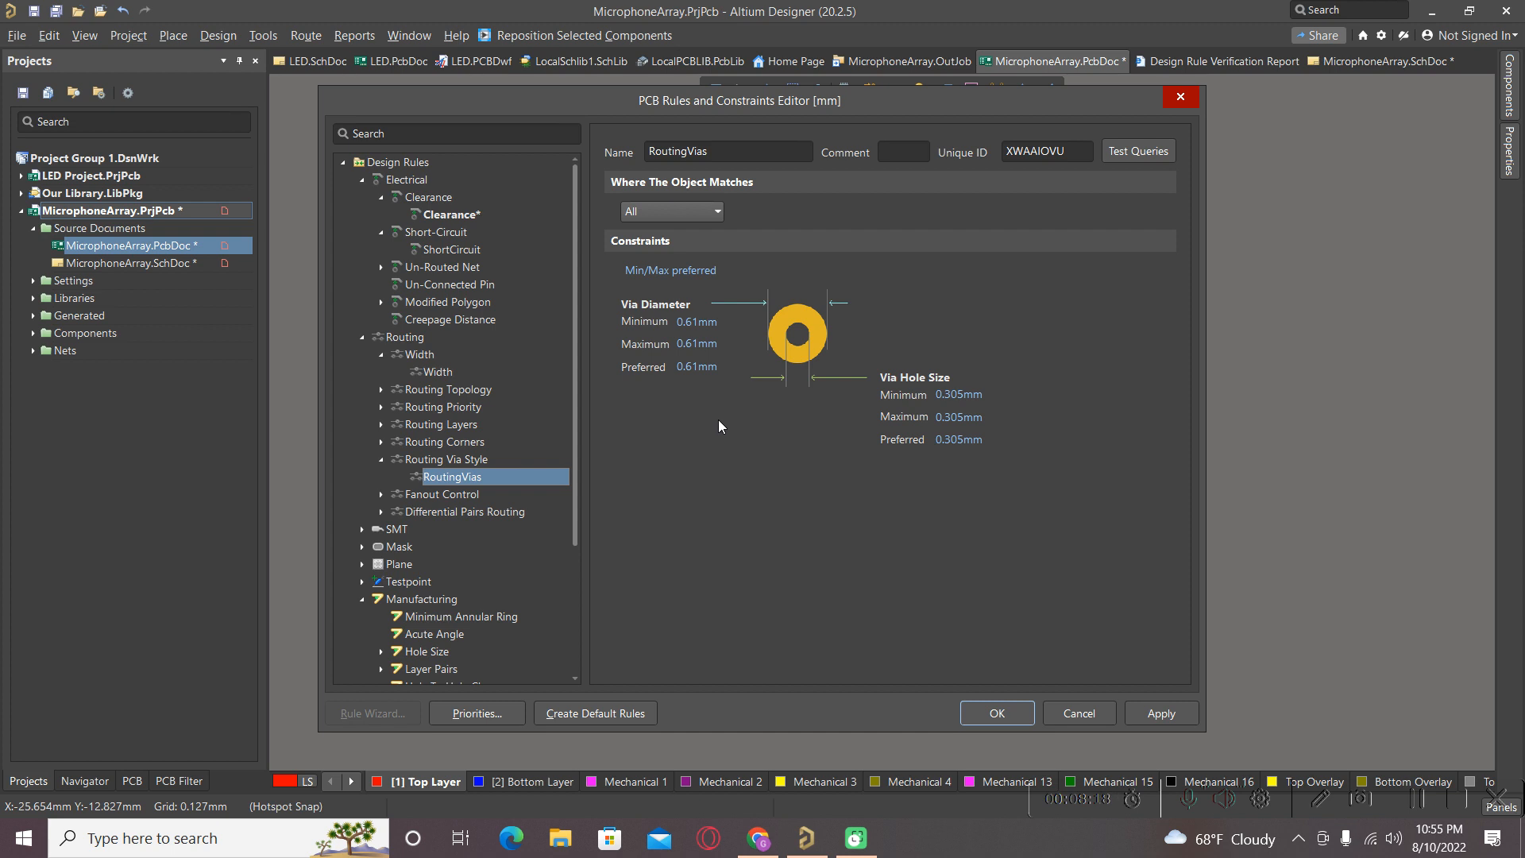
click(692, 340)
click(362, 180)
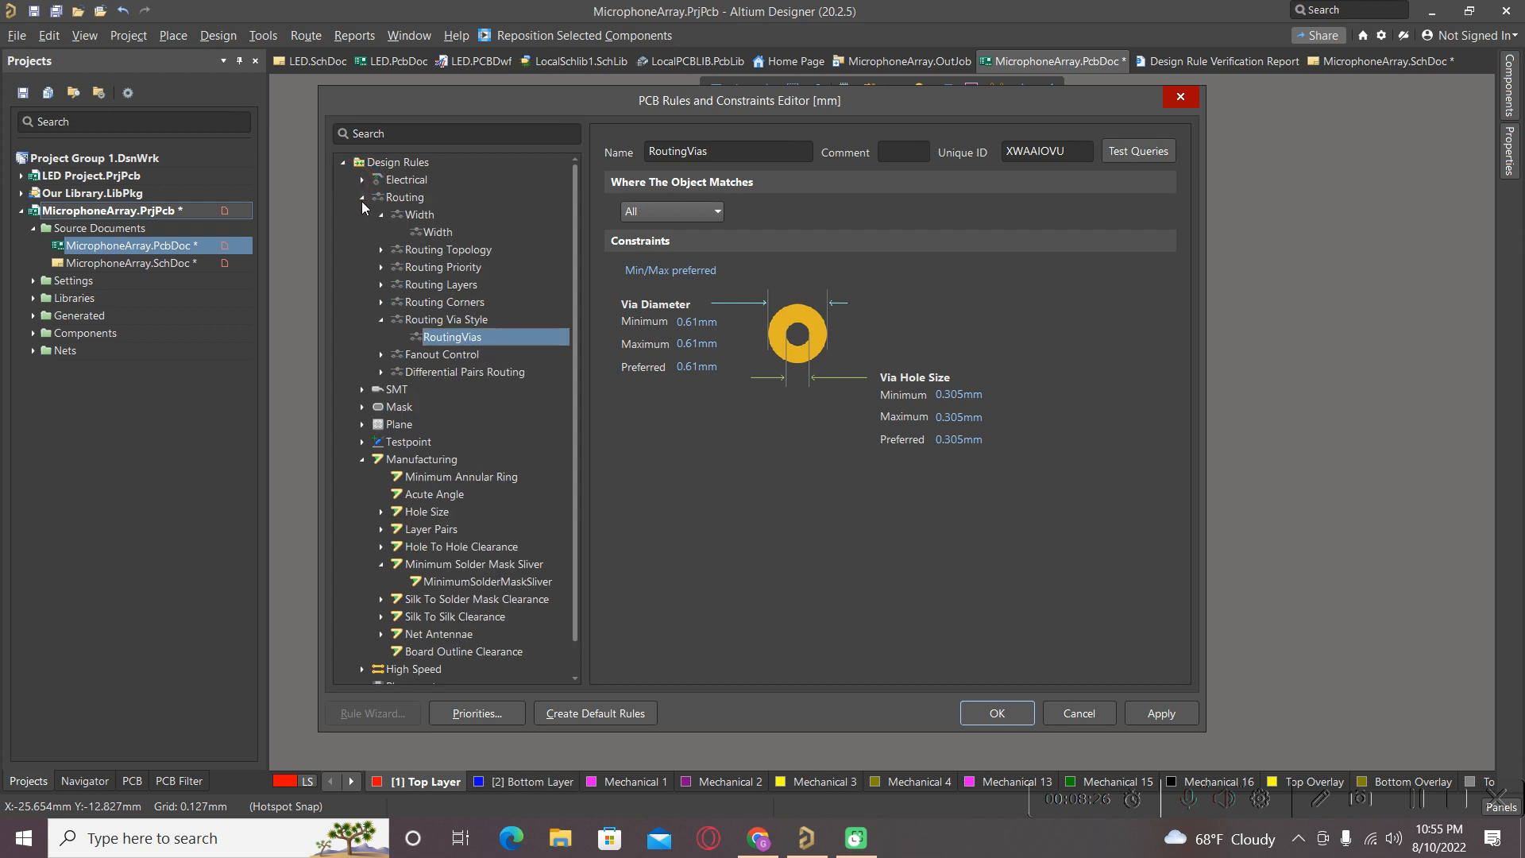
Inspect the Routing, SilkToSolderMaskClearance and seven Manufacturing rules, then close the rules editor.
double_click(363, 200)
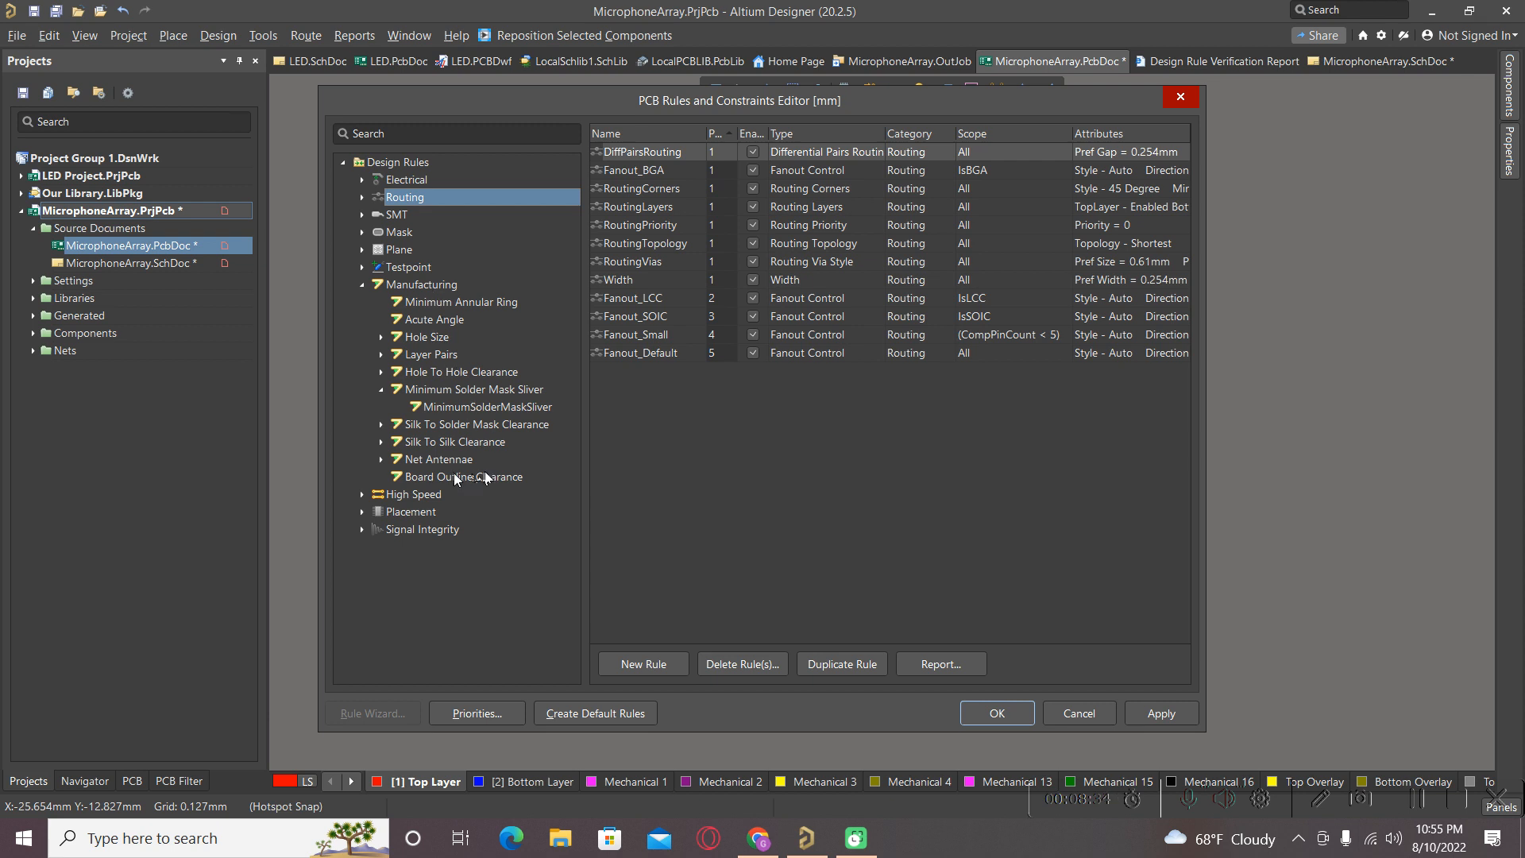
double_click(429, 425)
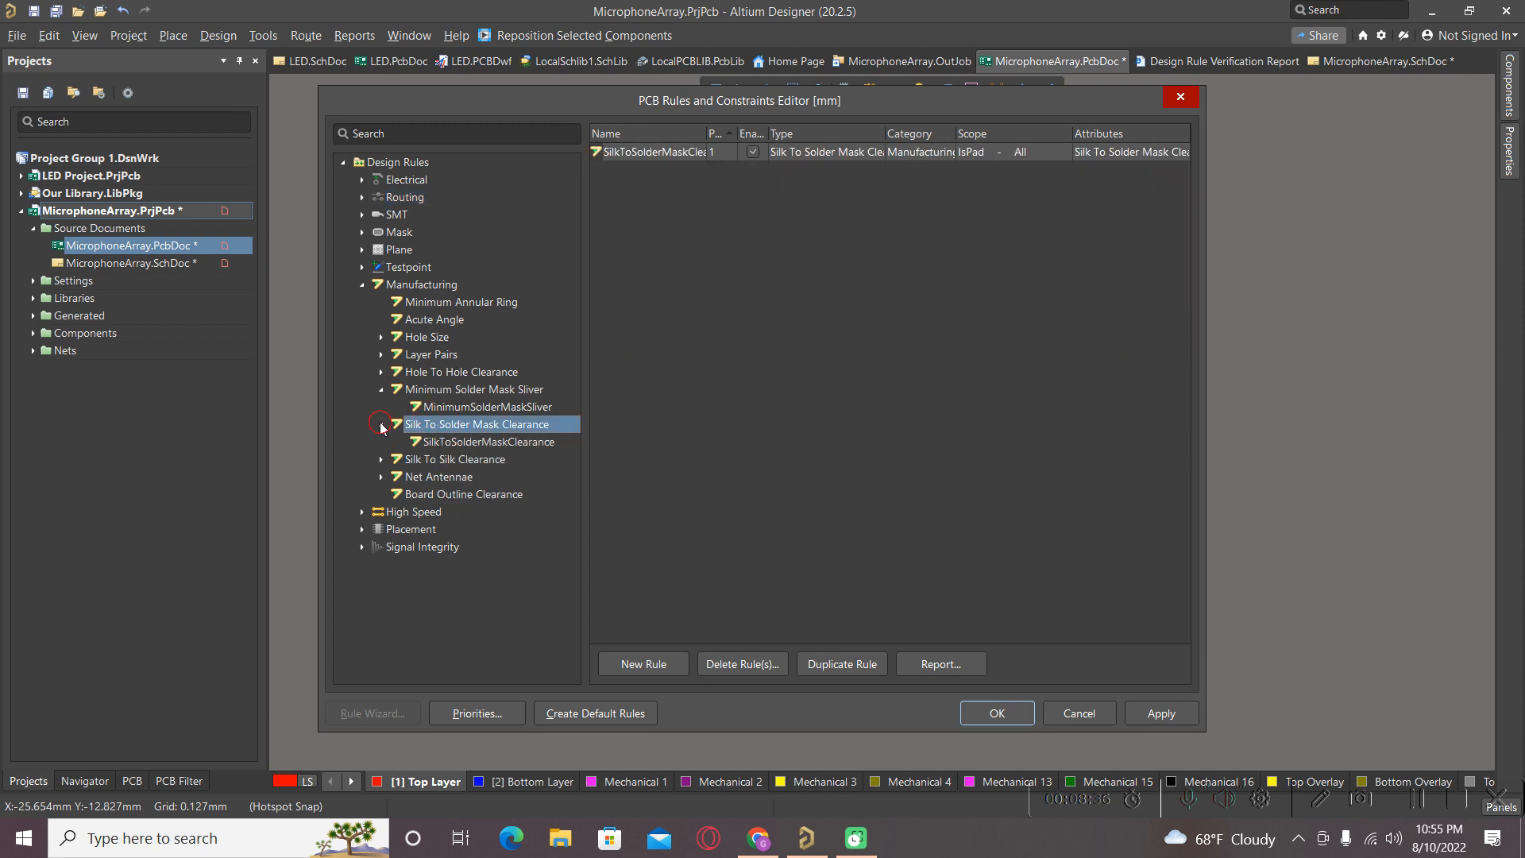
click(431, 443)
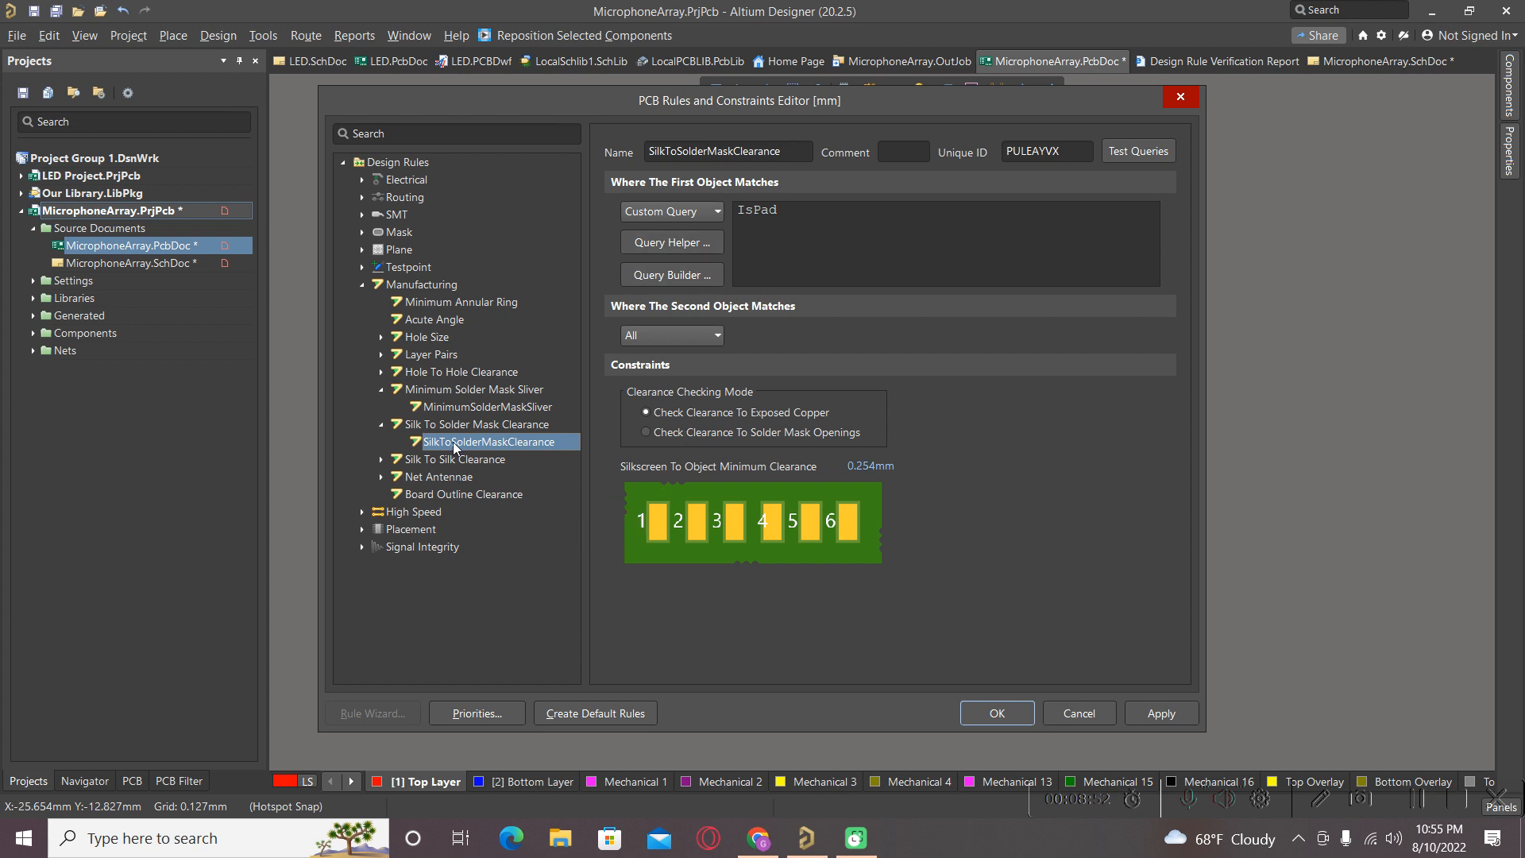
click(383, 427)
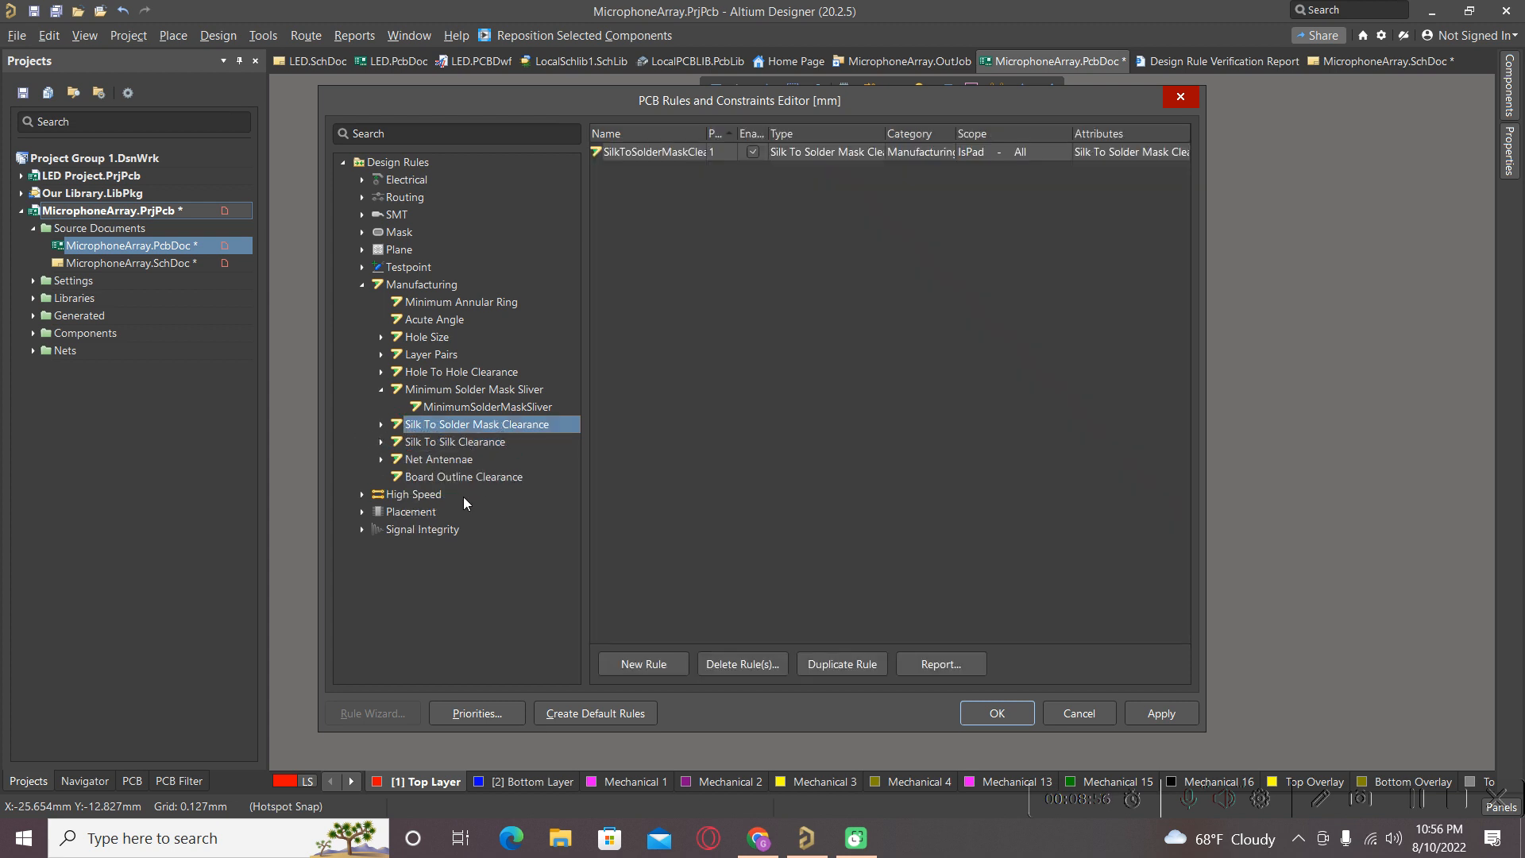
click(359, 288)
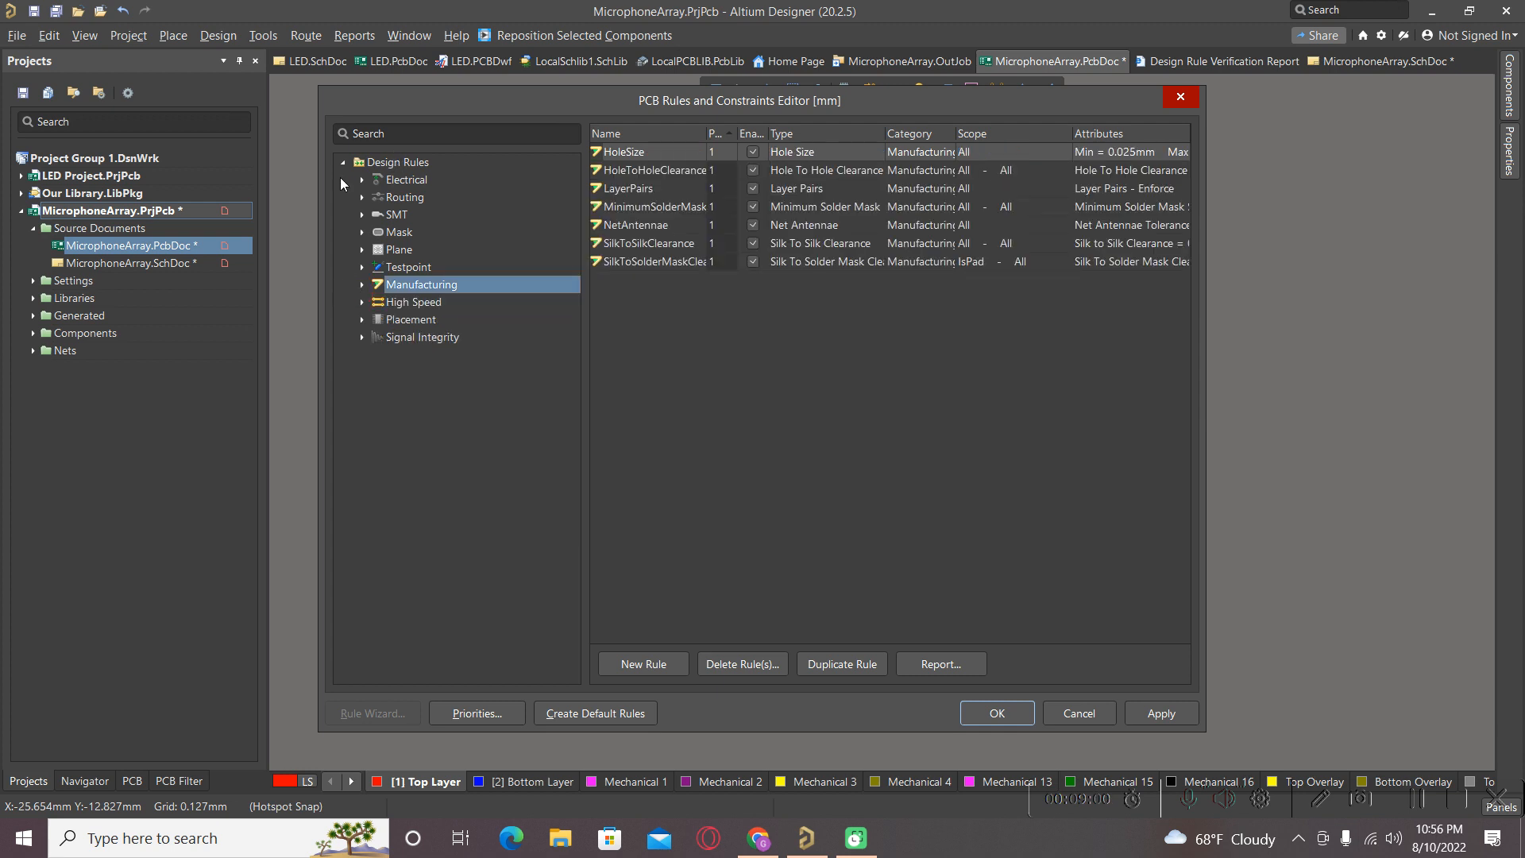
click(1184, 97)
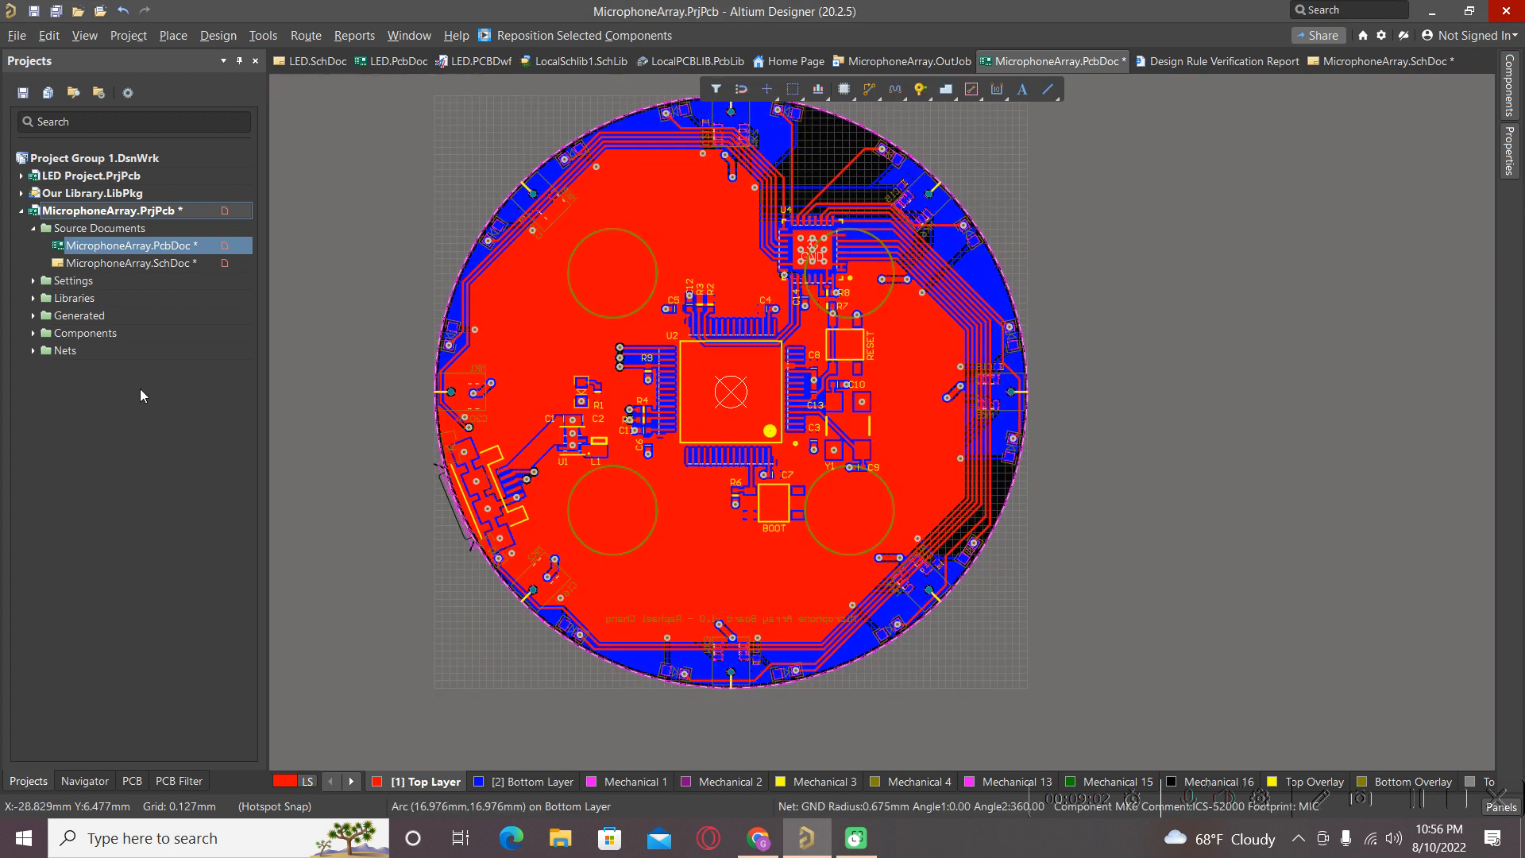
Open the Design Rule Checker and change the stop-after-violations limit from 500 to 10000.
click(274, 37)
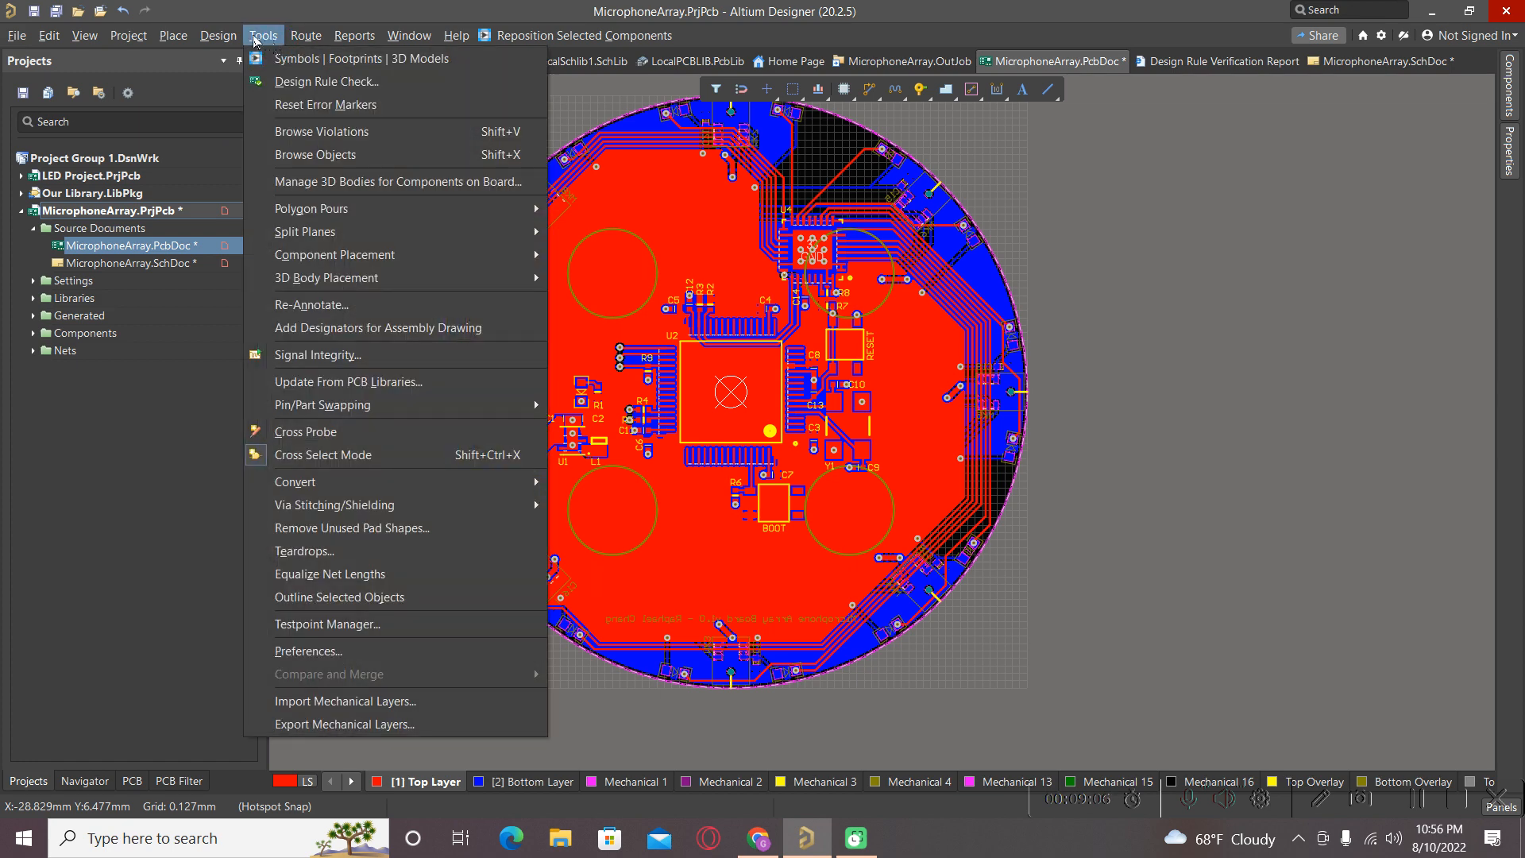
click(262, 37)
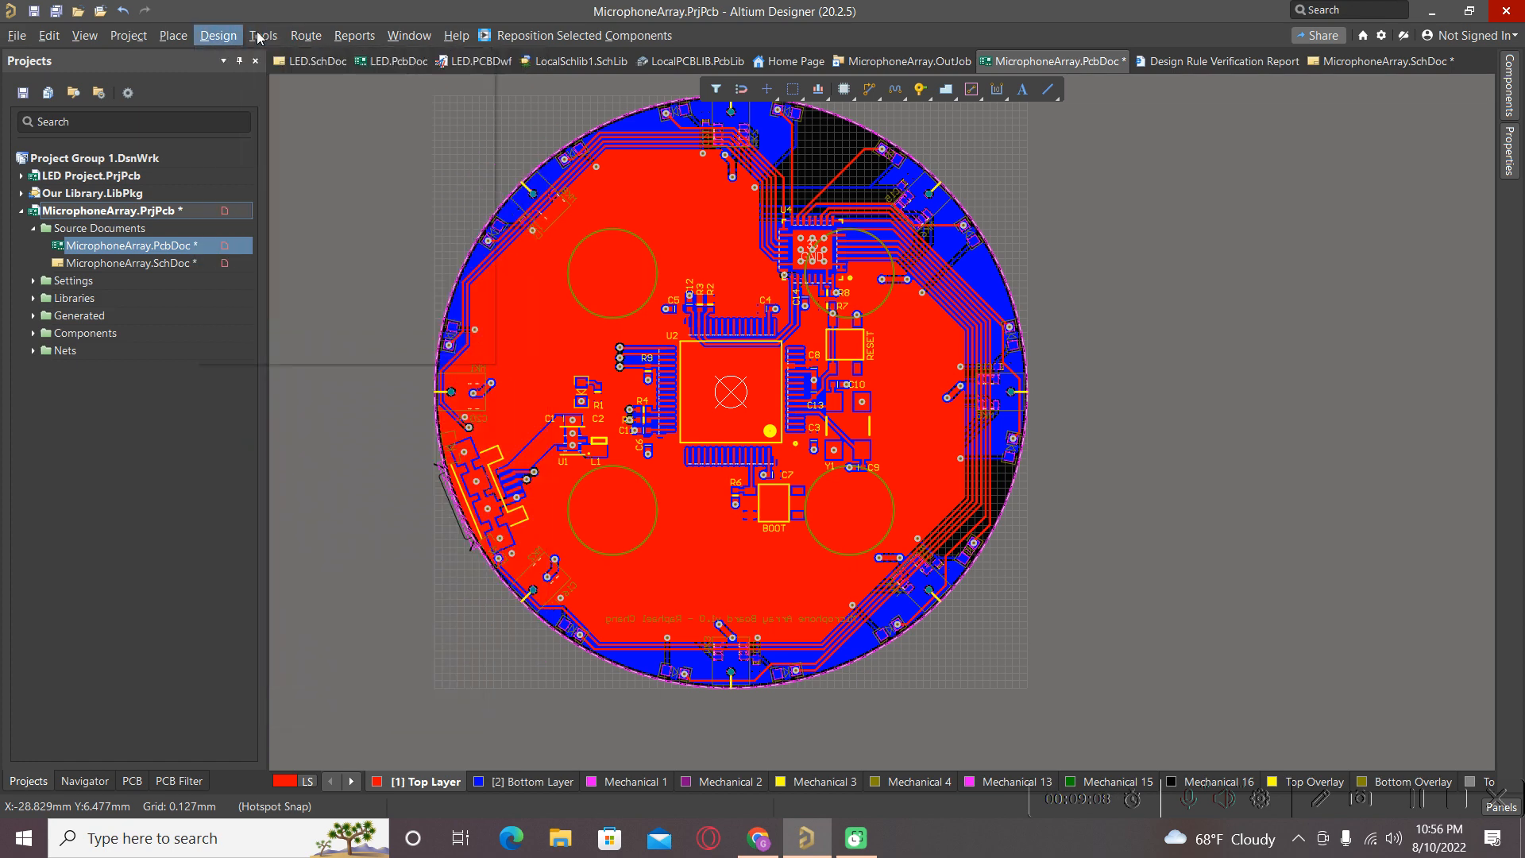
click(263, 37)
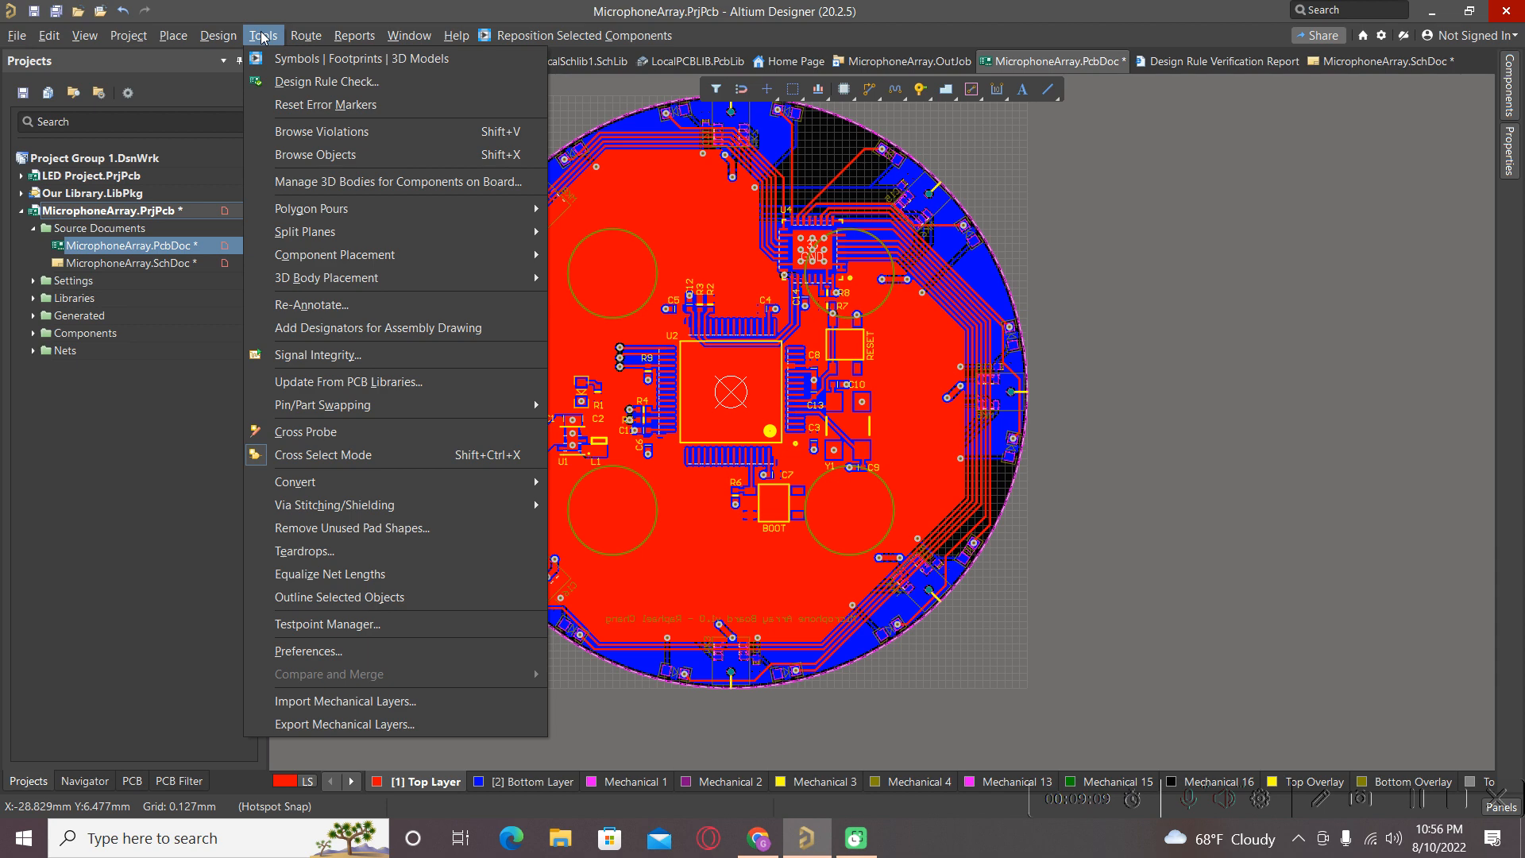
click(301, 86)
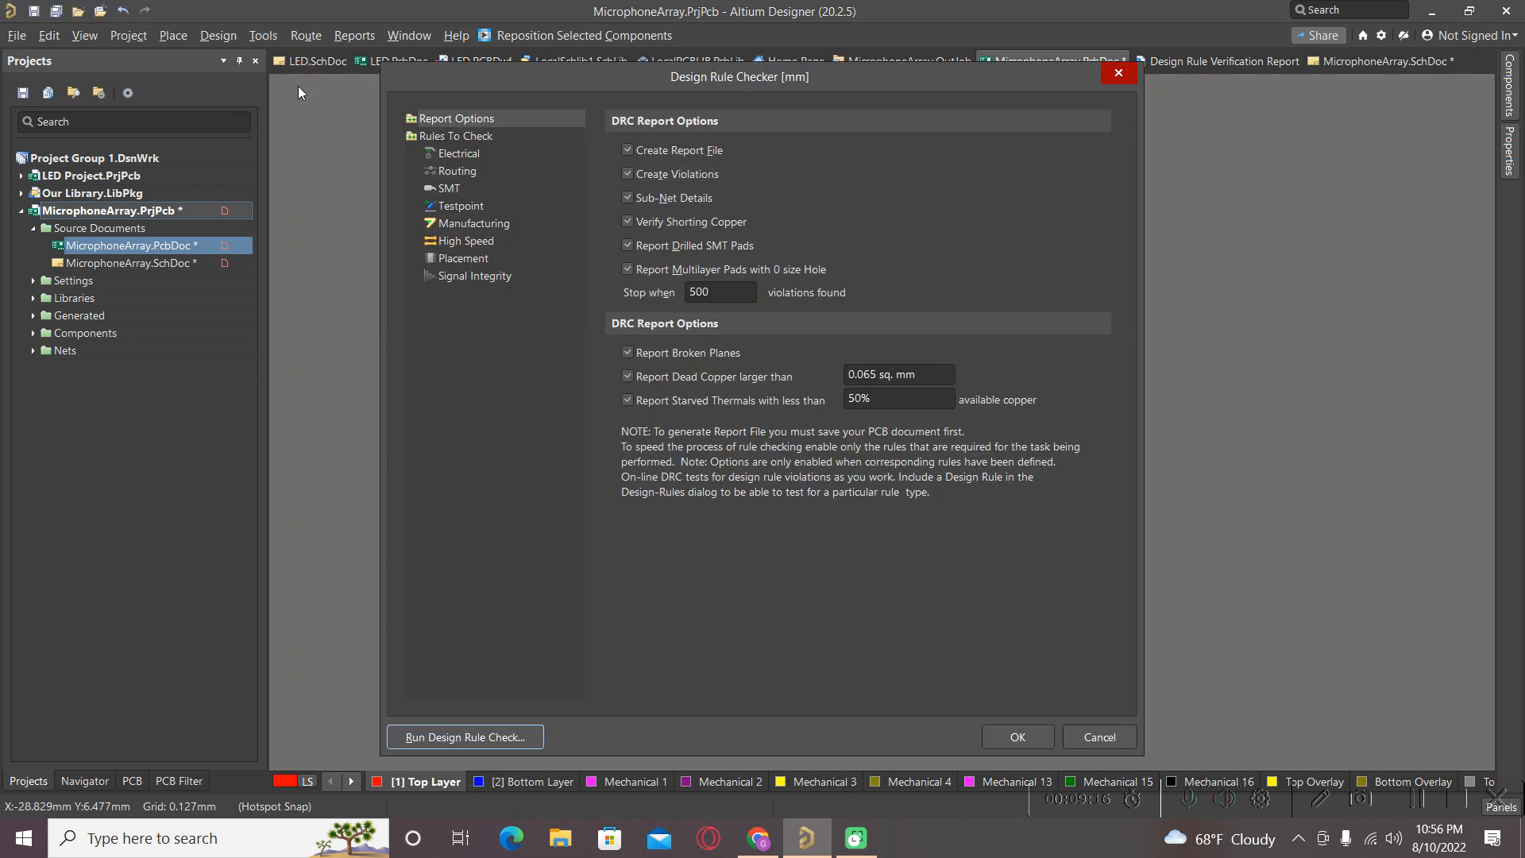
drag(727, 295, 648, 297)
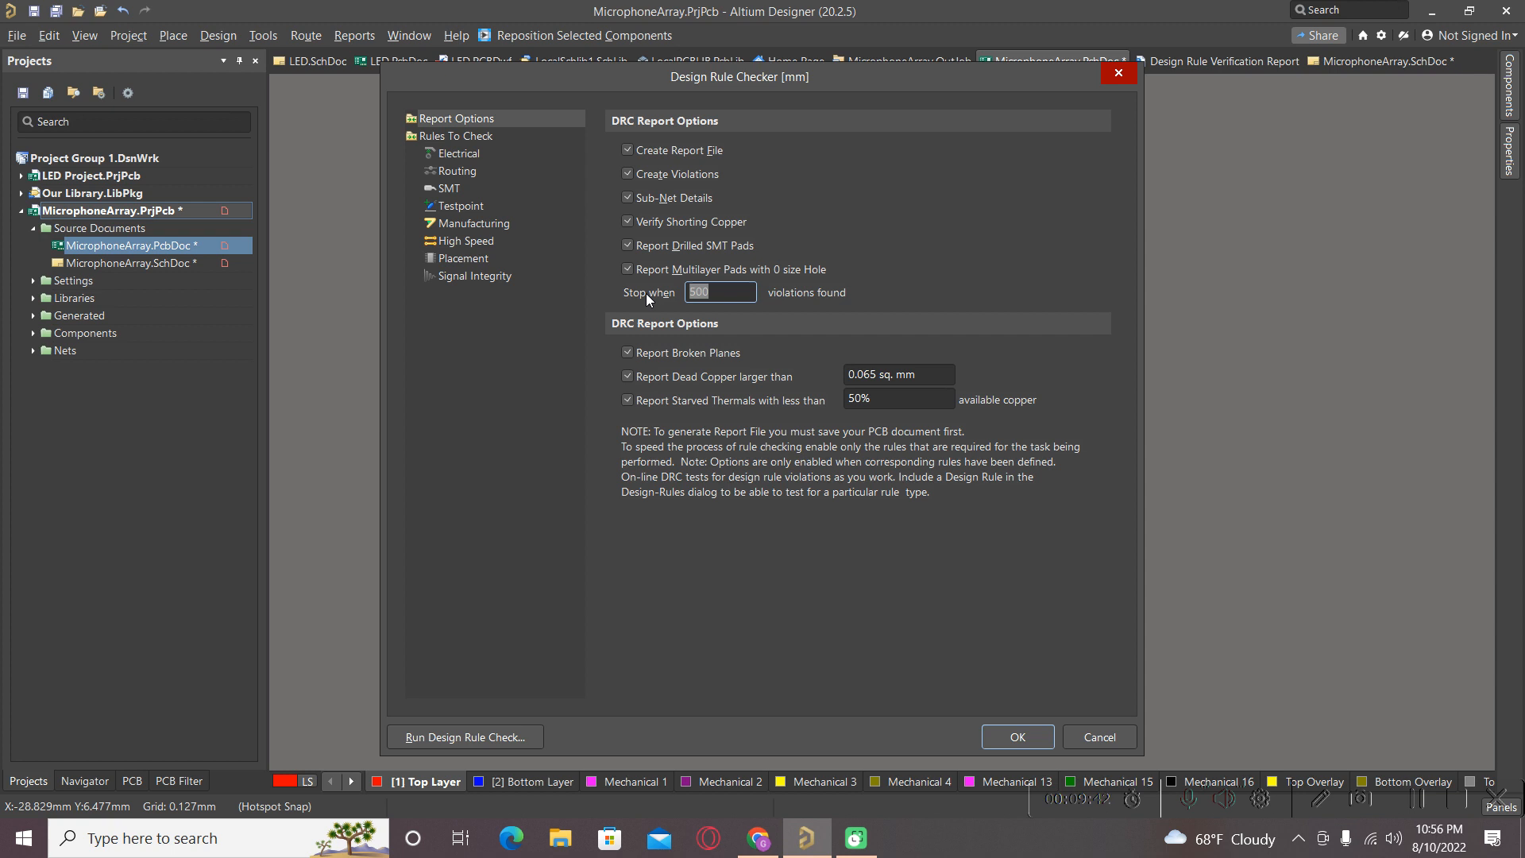
text(1000)
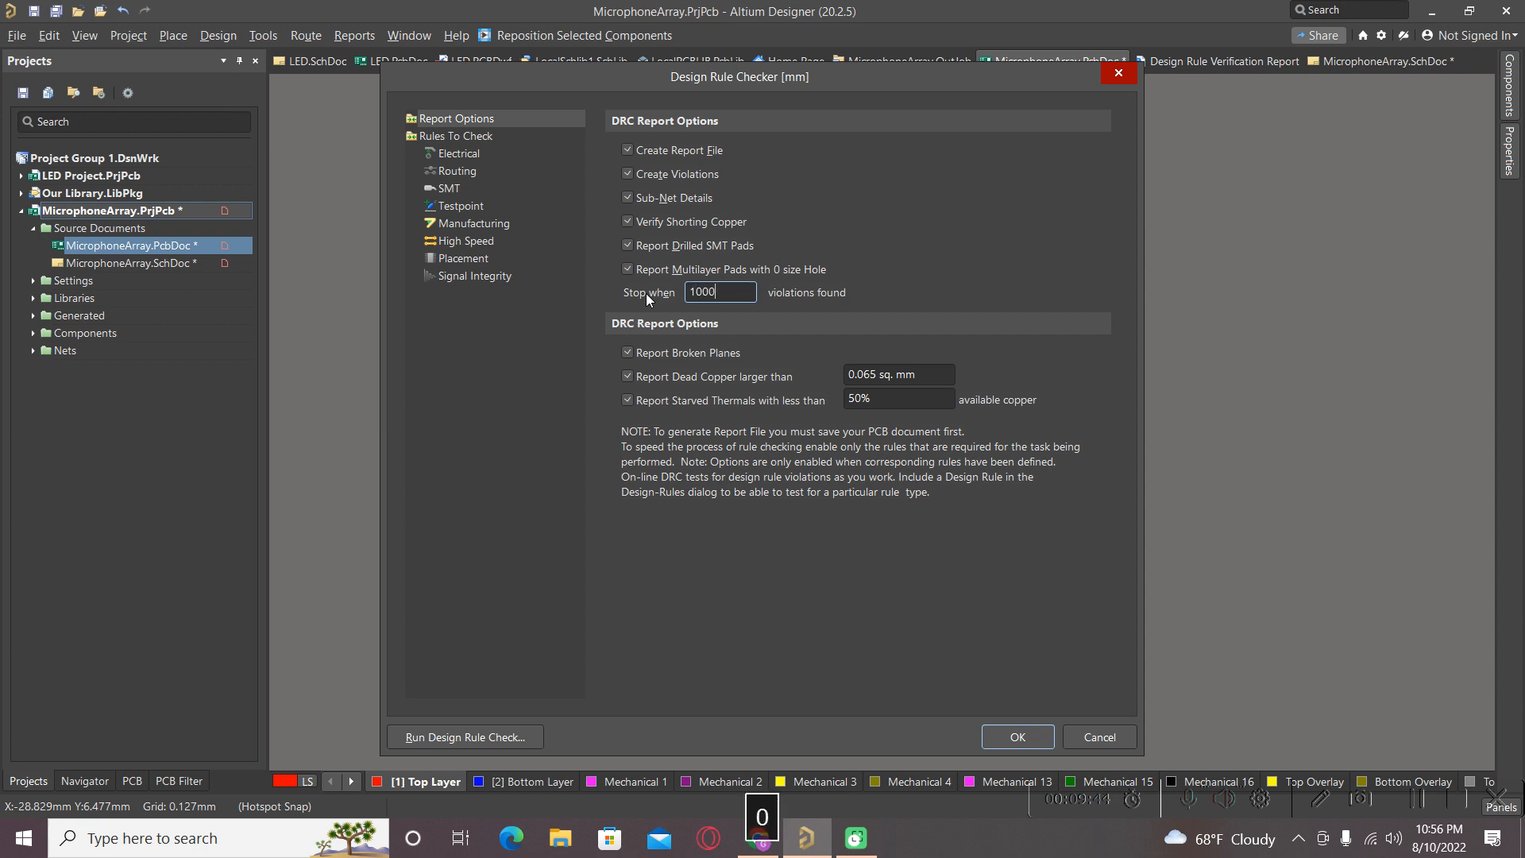
text(0)
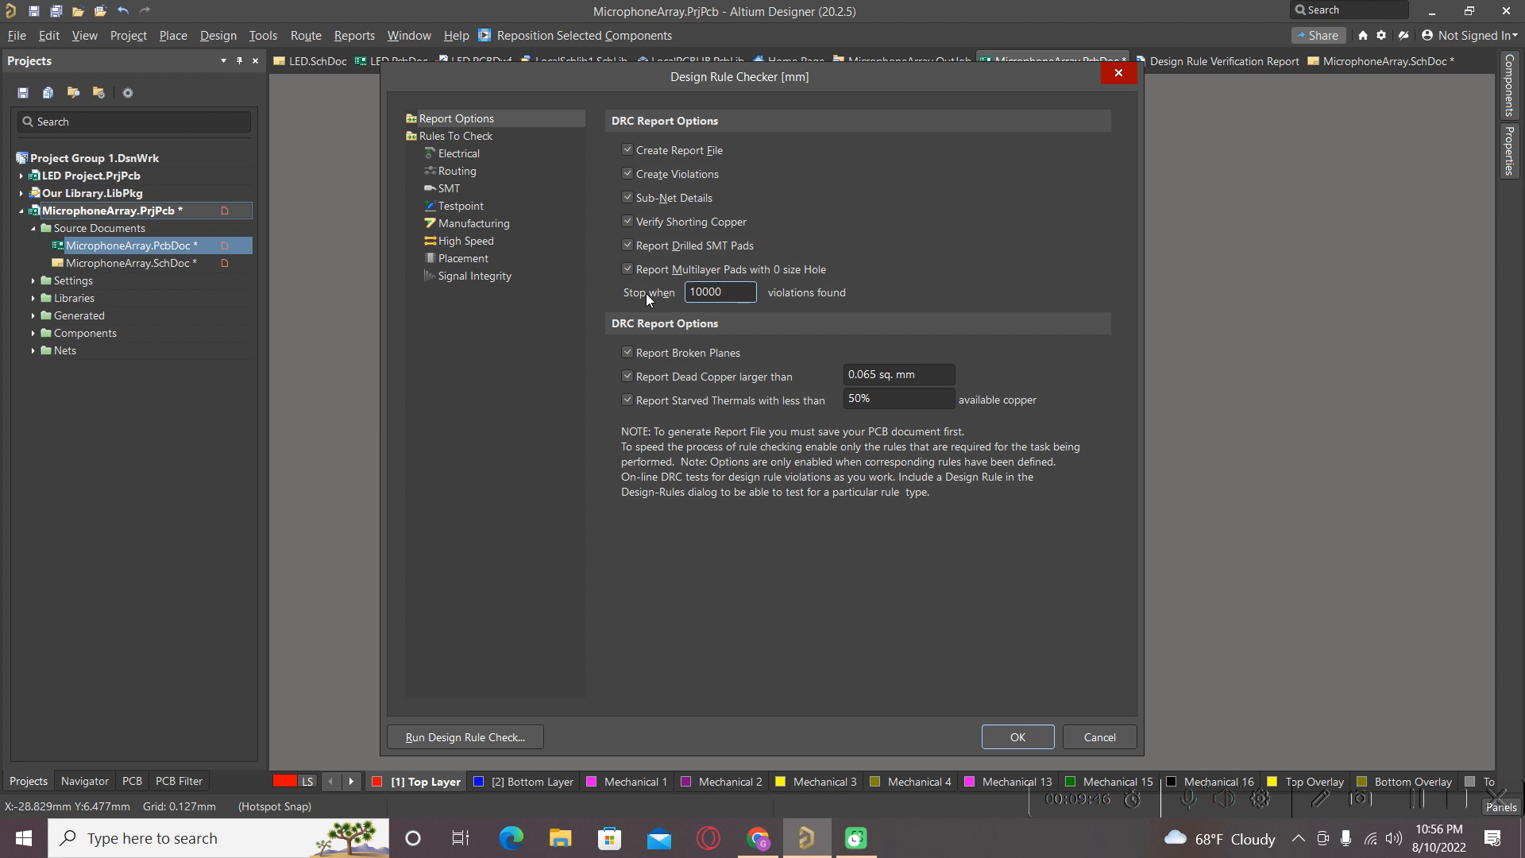
Turn off Create Report File and run the design rule check on the board.
click(628, 150)
click(1019, 737)
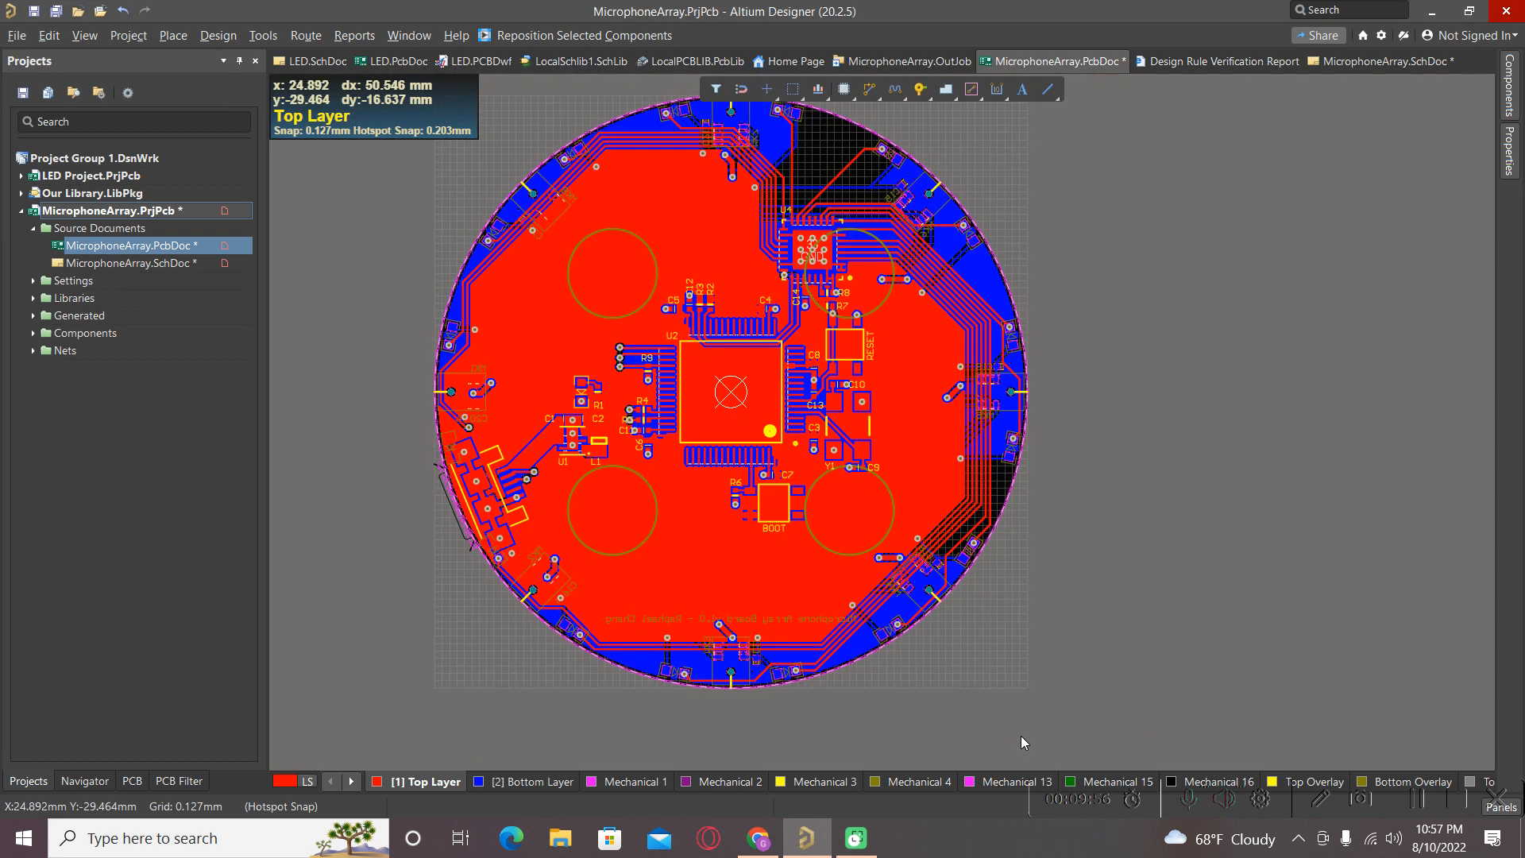
click(262, 36)
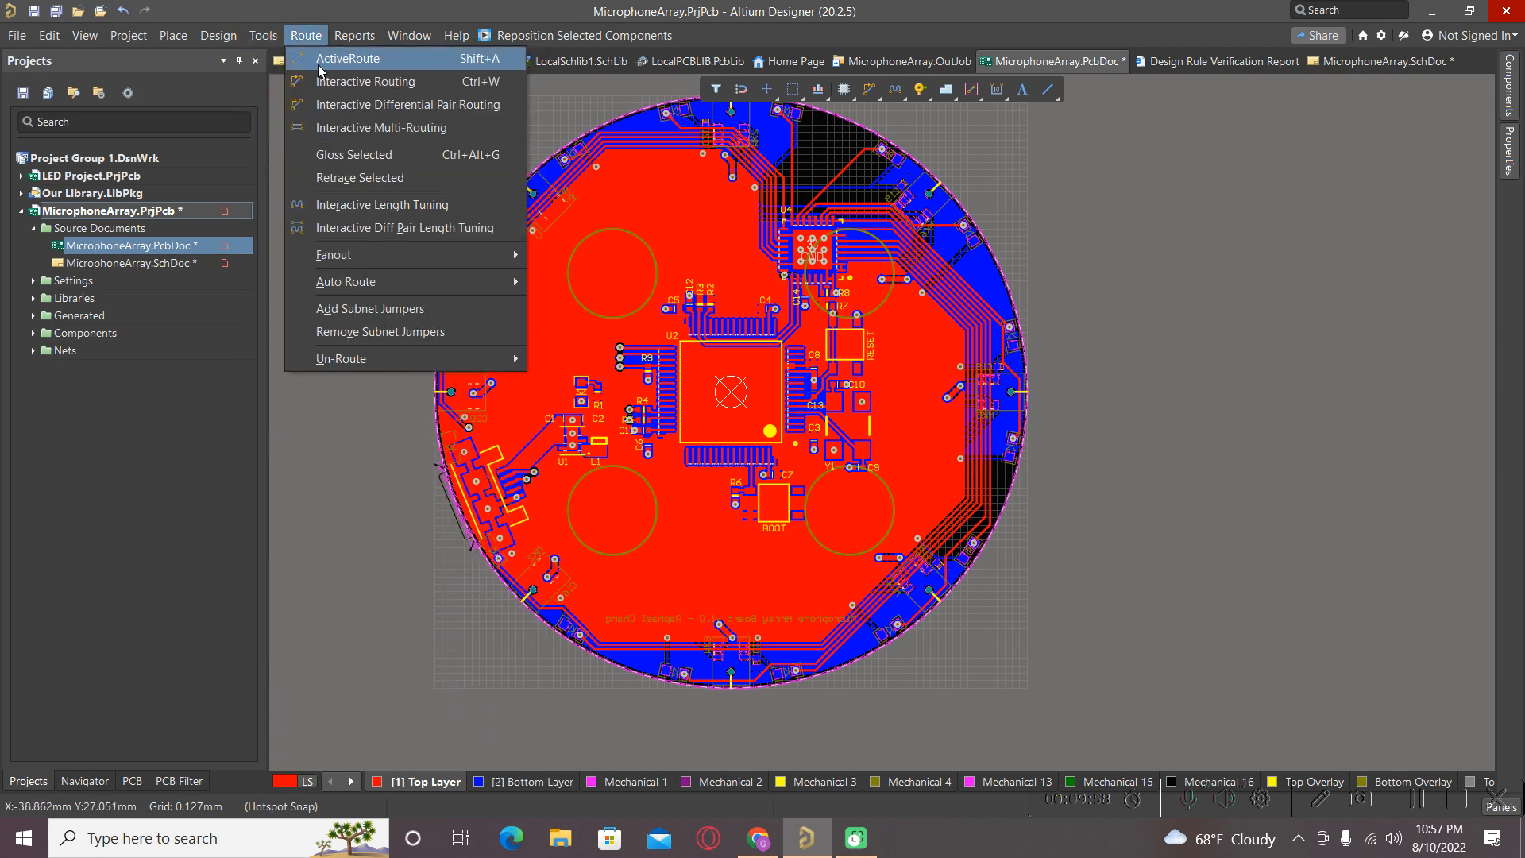
click(287, 84)
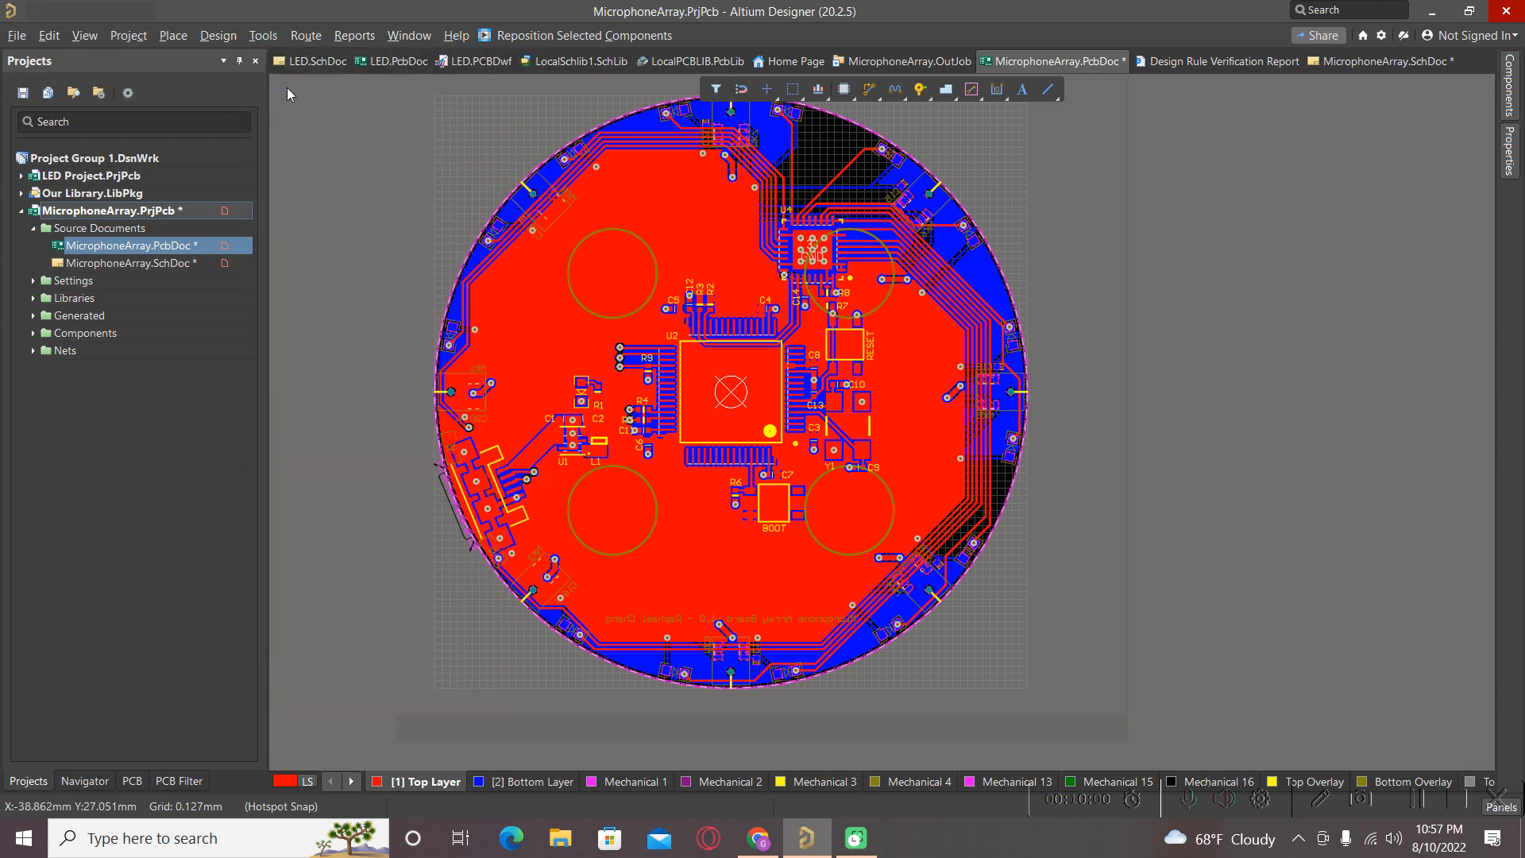
click(456, 737)
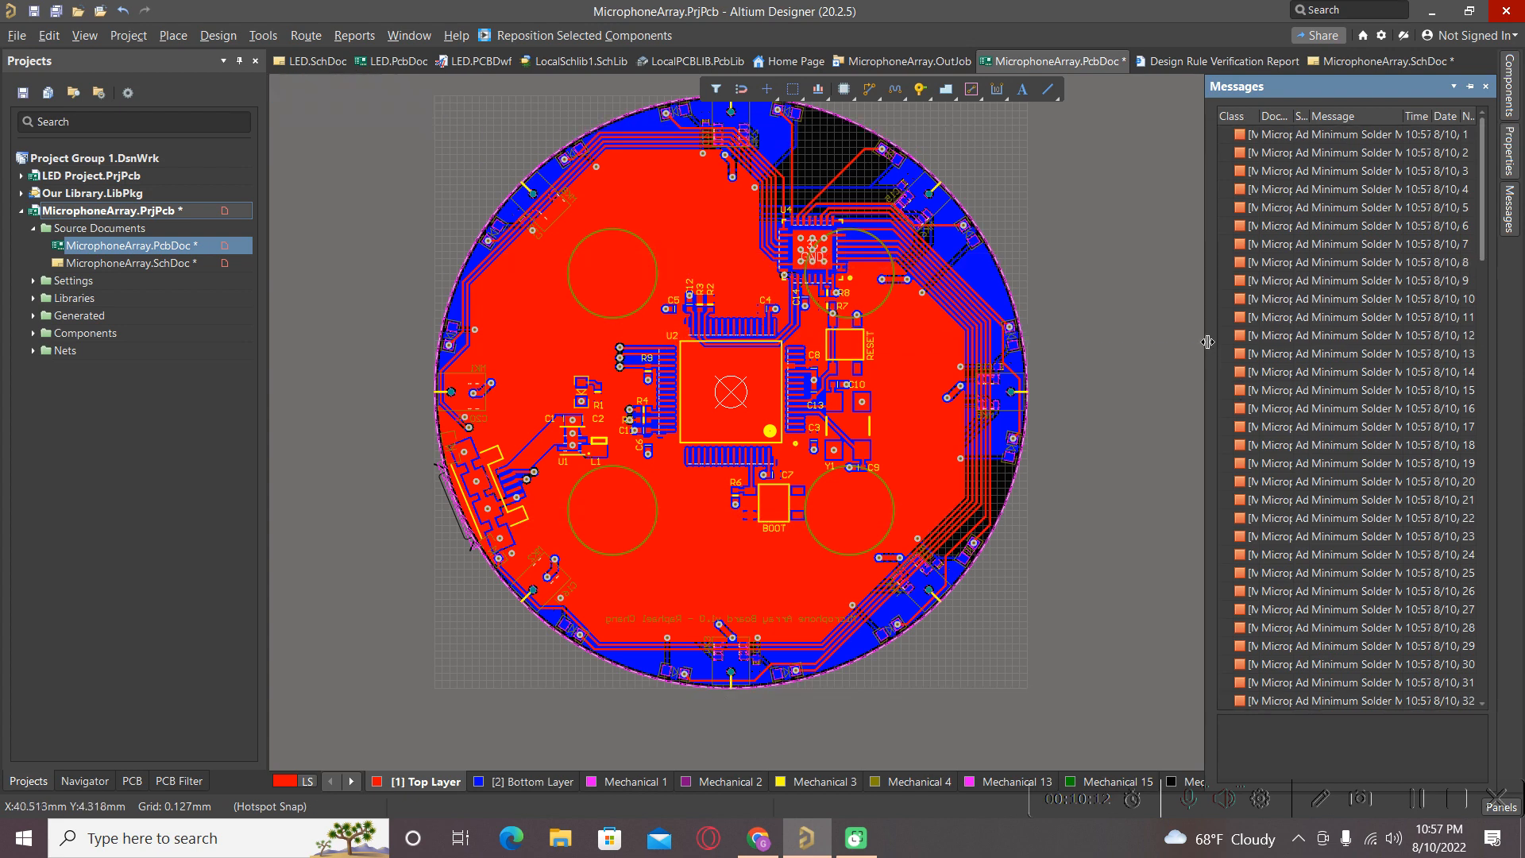
Widen the Messages panel and read through the Minimum Solder Mask Sliver violations.
drag(1206, 342, 900, 308)
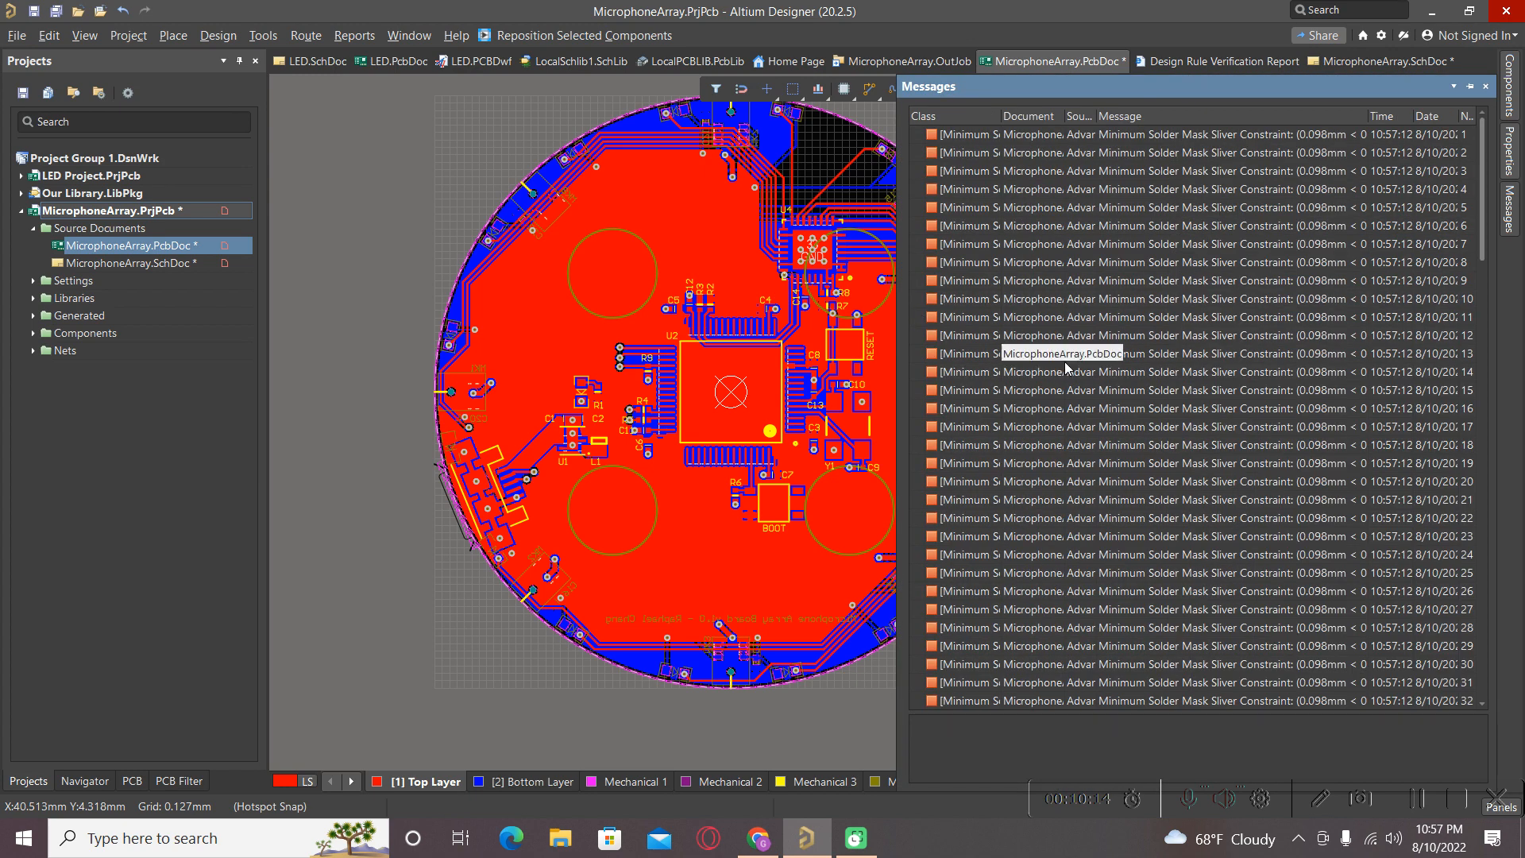
scroll(1160, 238, down, 20)
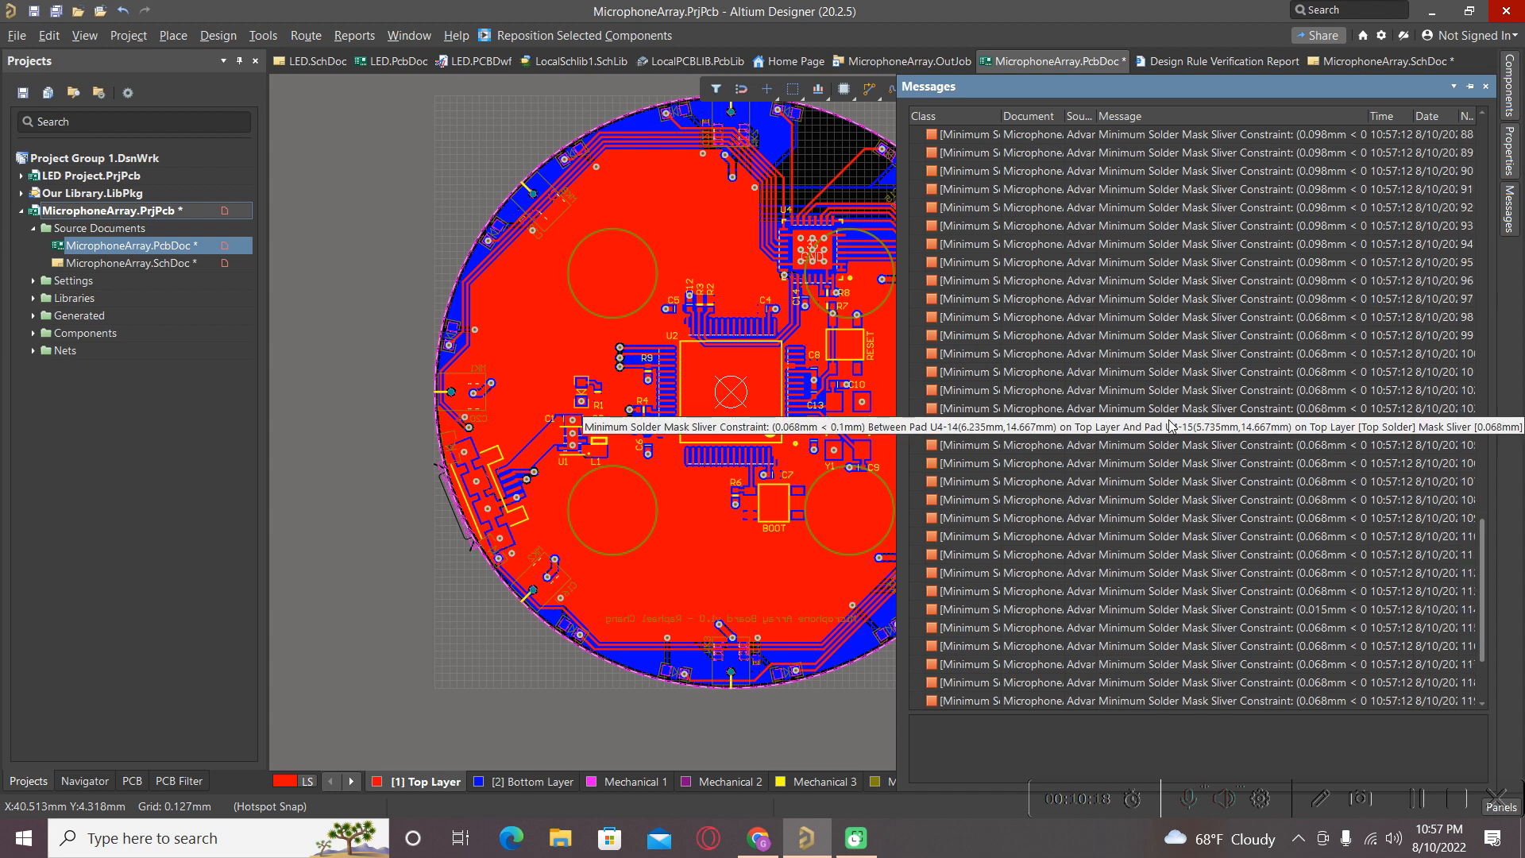
scroll(1170, 427, up, 14)
scroll(1170, 427, up, 10)
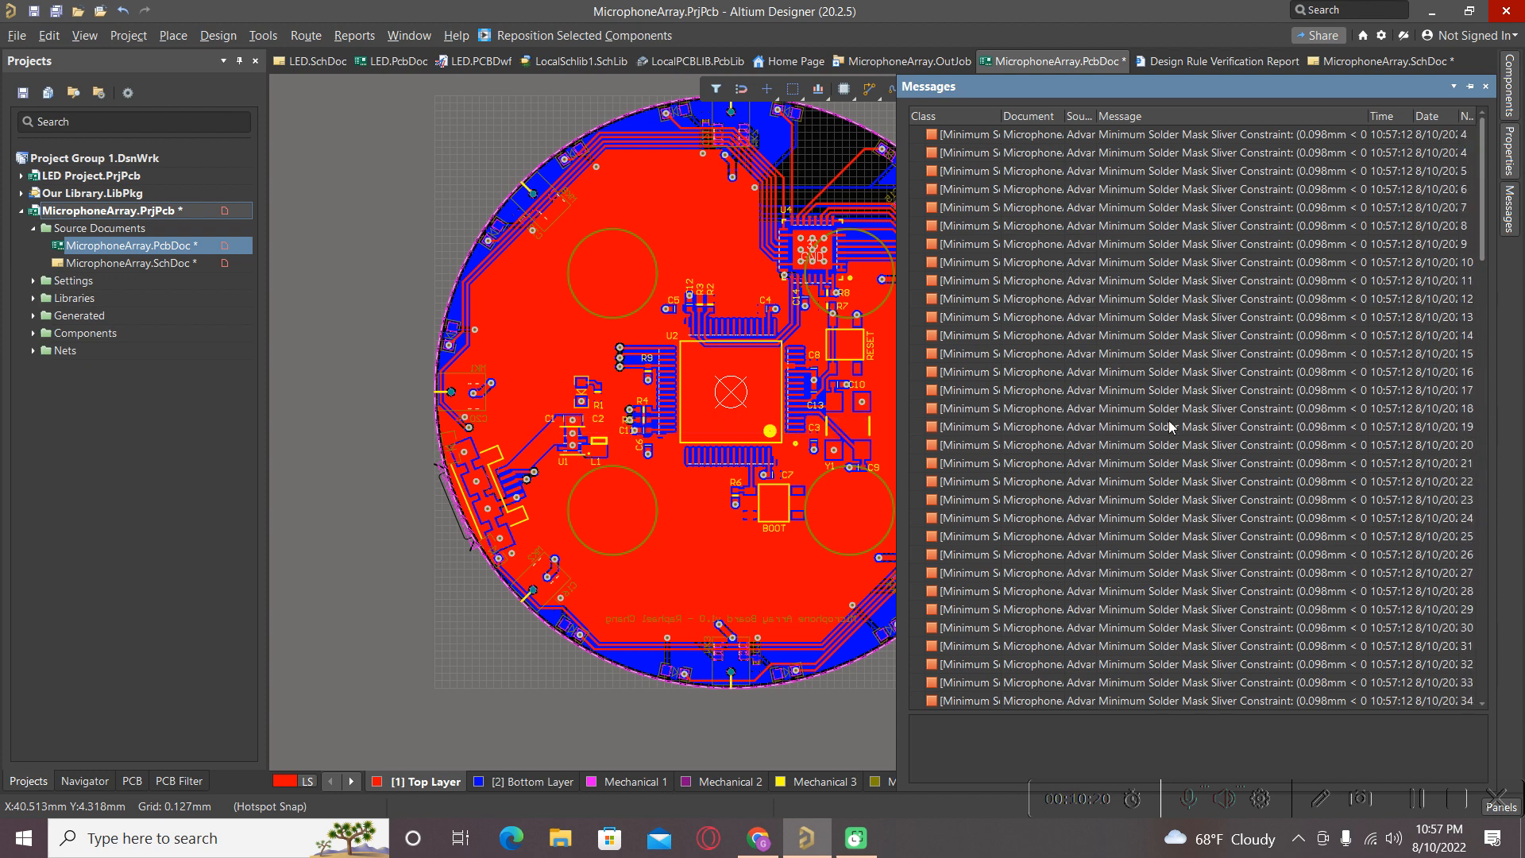
click(265, 37)
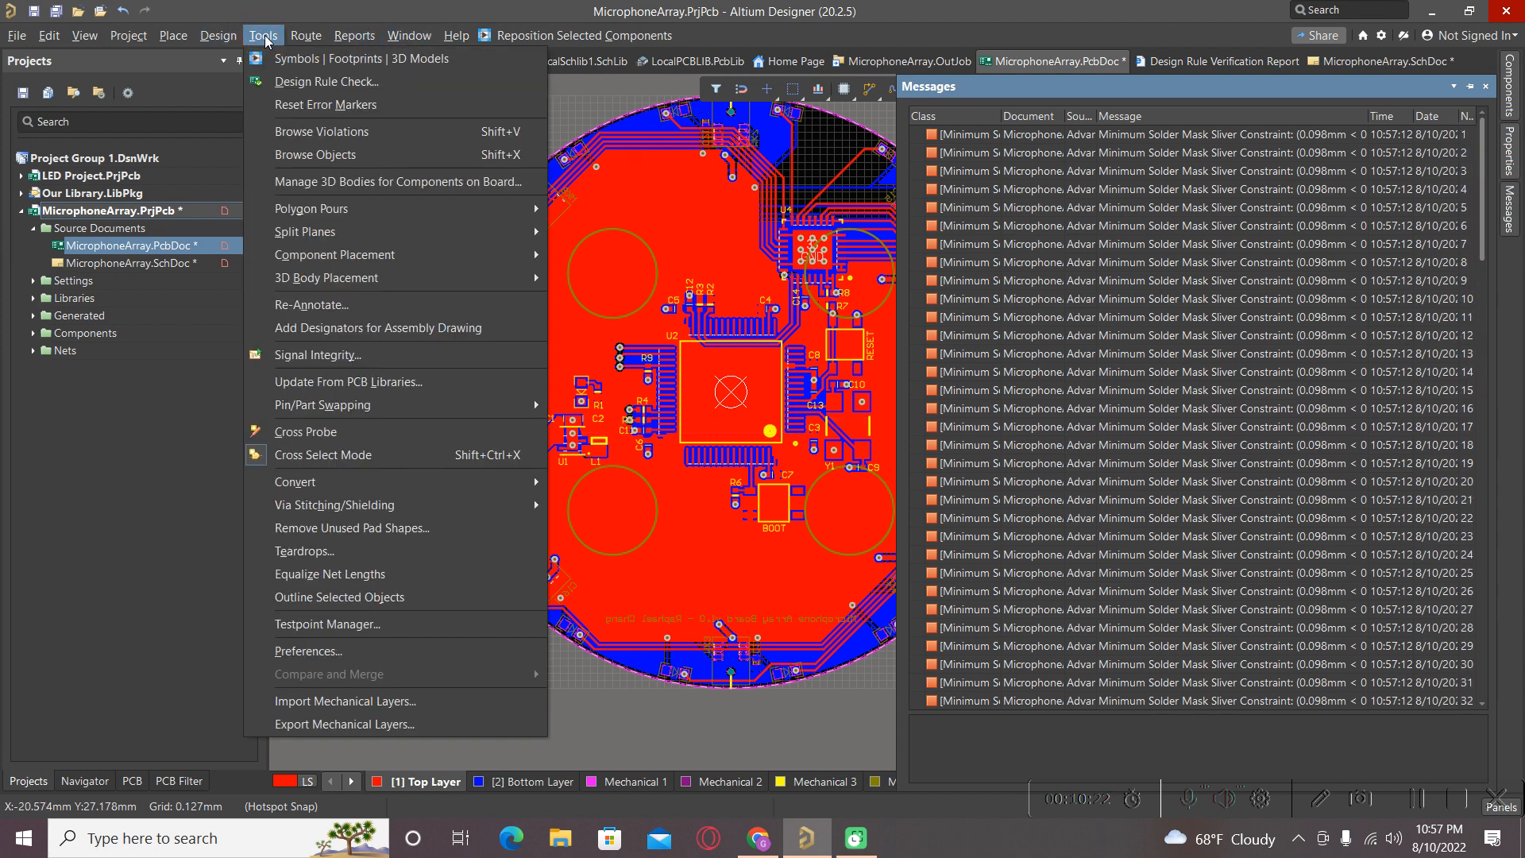
Rerun the design rule check with Create Report File enabled.
click(306, 57)
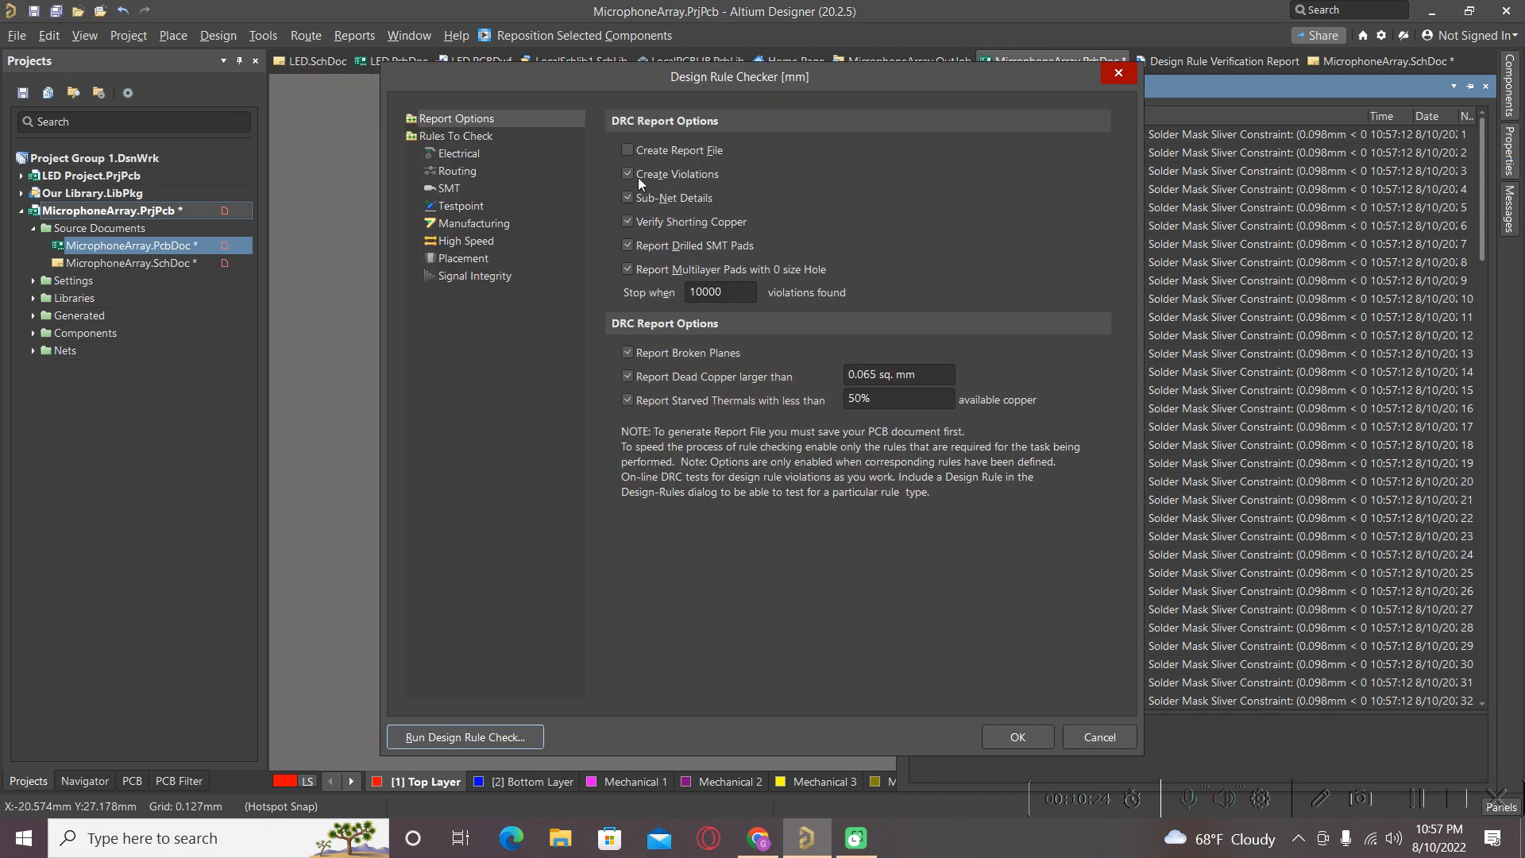
click(630, 152)
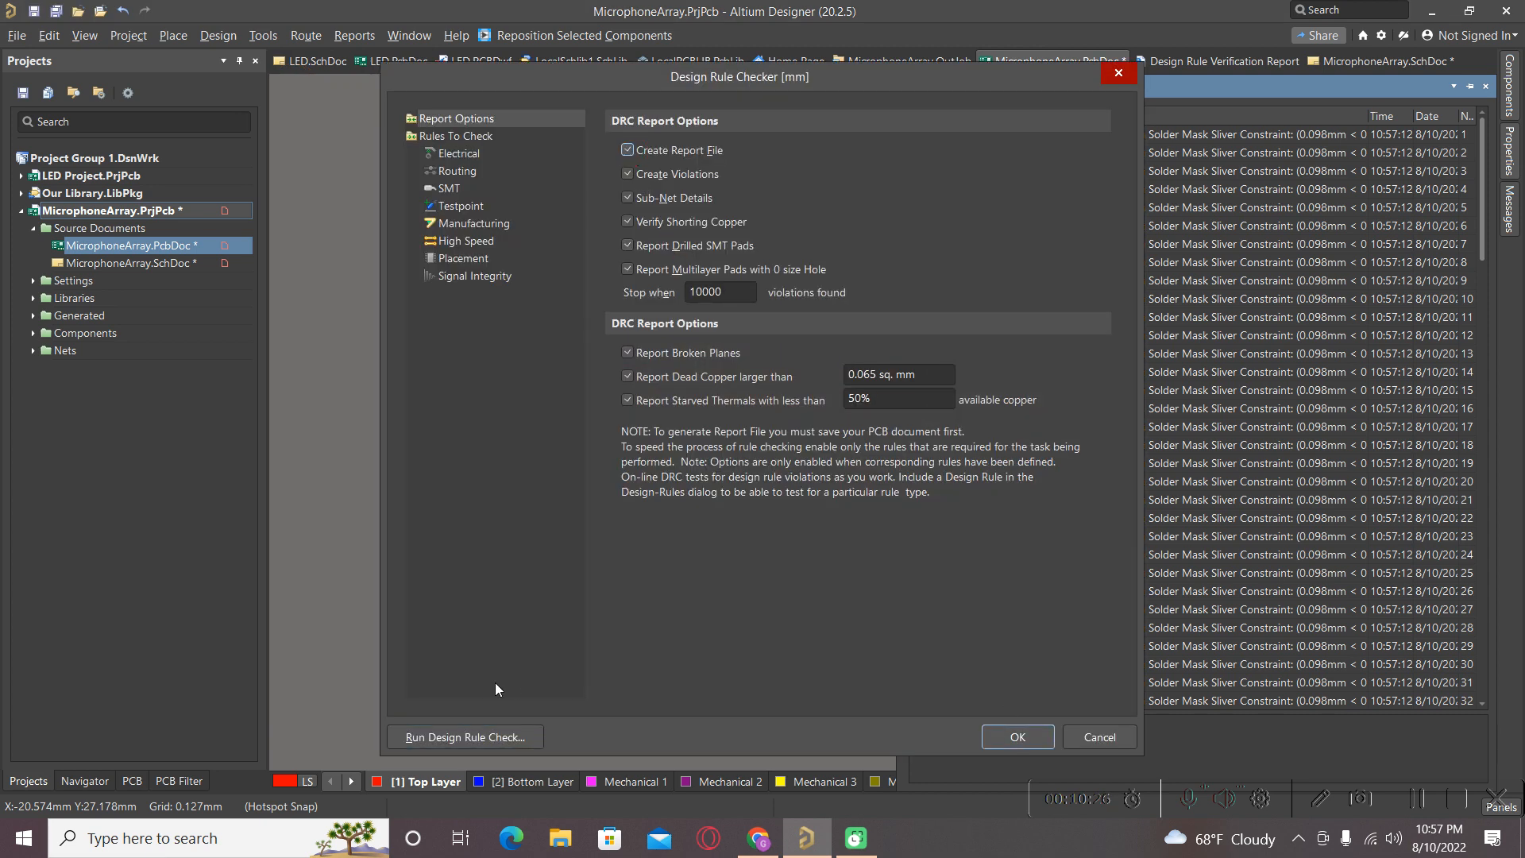
click(456, 738)
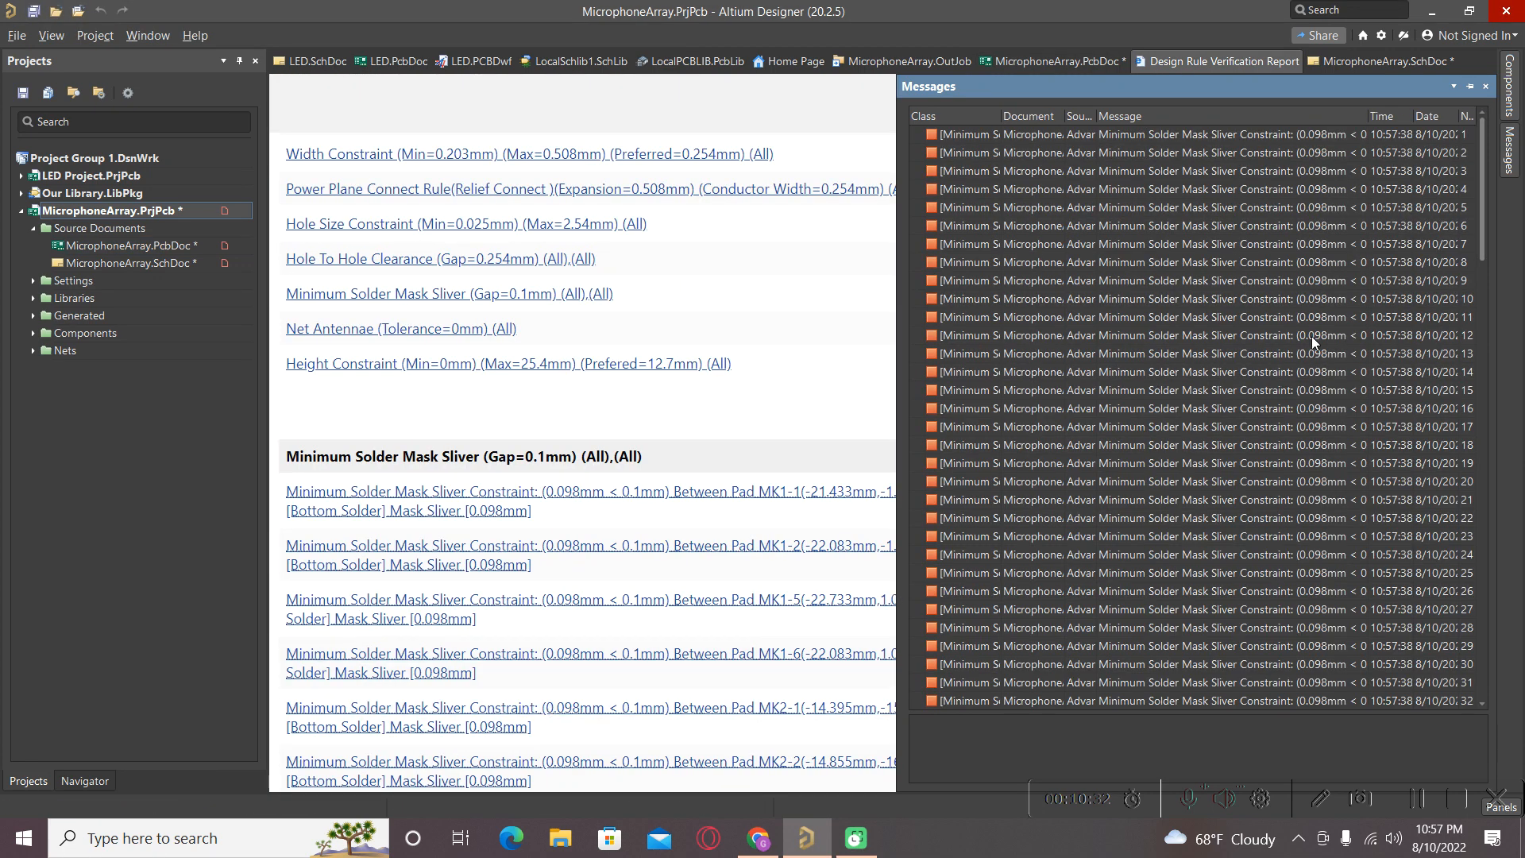
Review the report's 126 sliver violations and jump to the first one at MK1.
click(1488, 93)
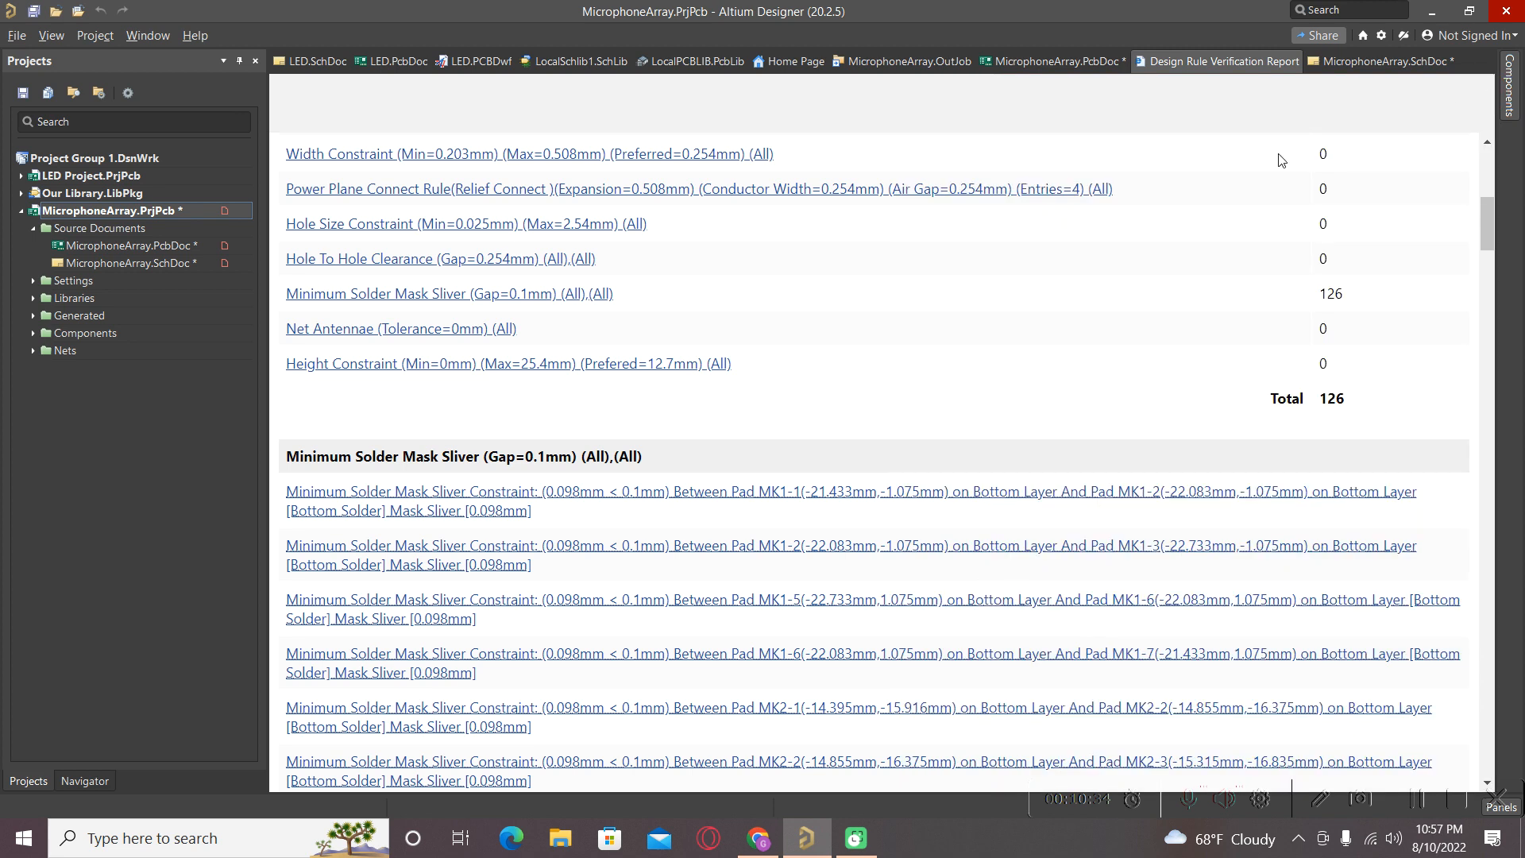
scroll(1047, 439, up, 5)
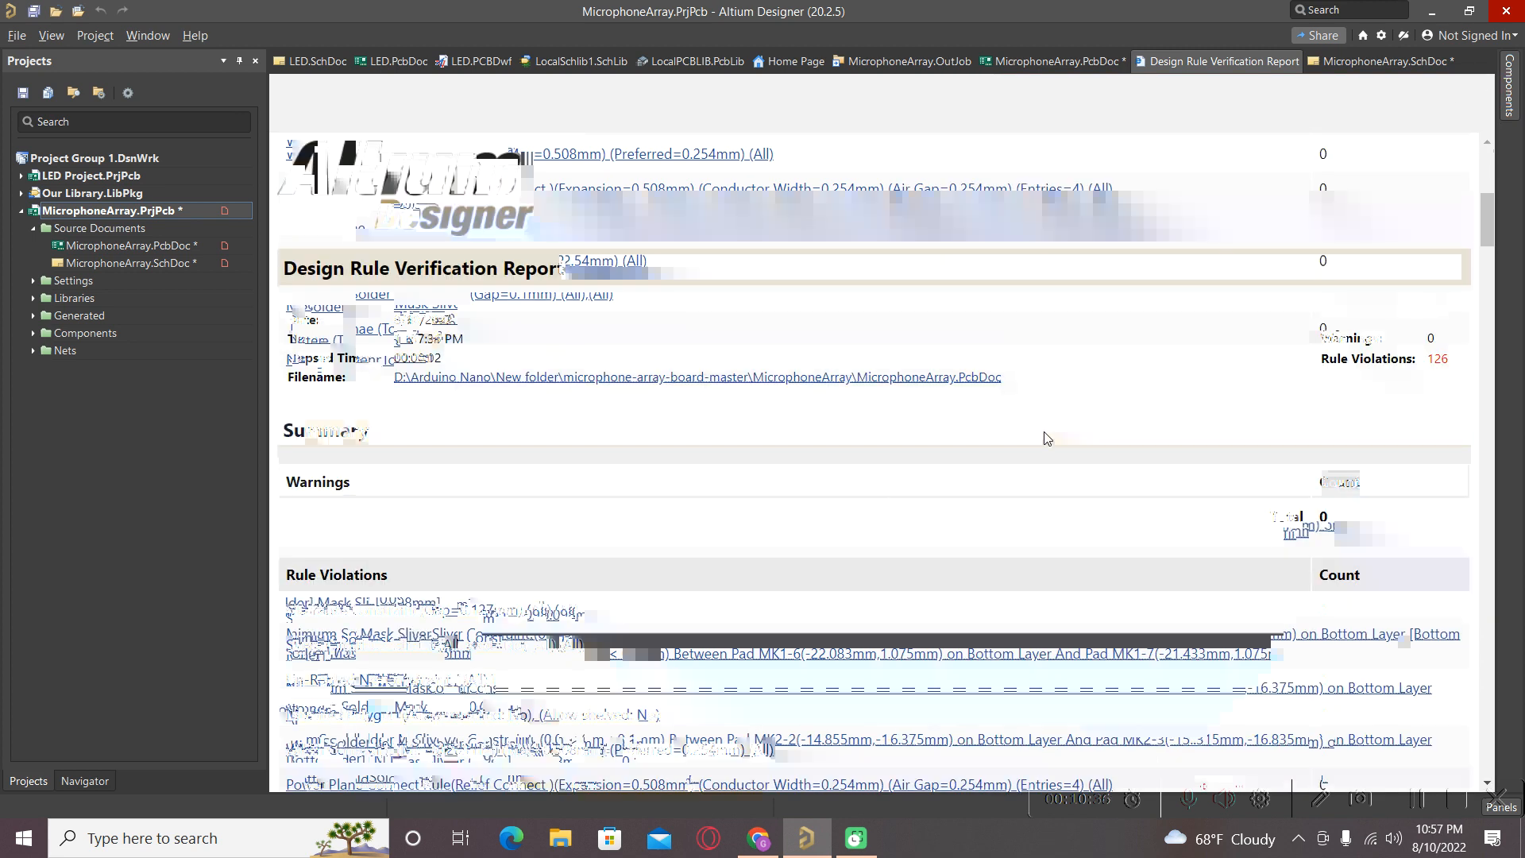
scroll(1045, 436, up, 3)
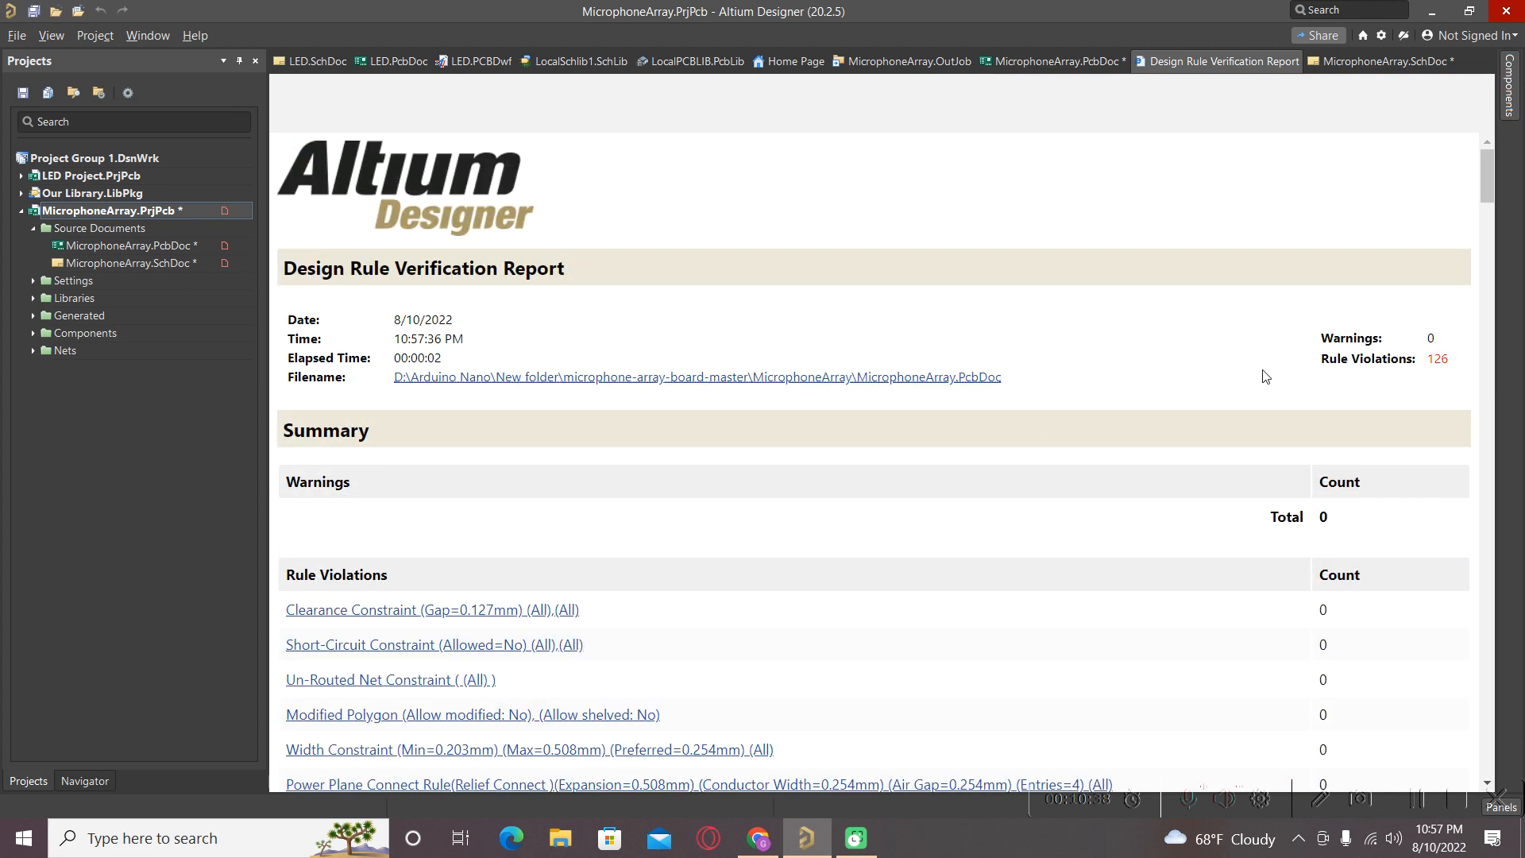
scroll(790, 384, down, 3)
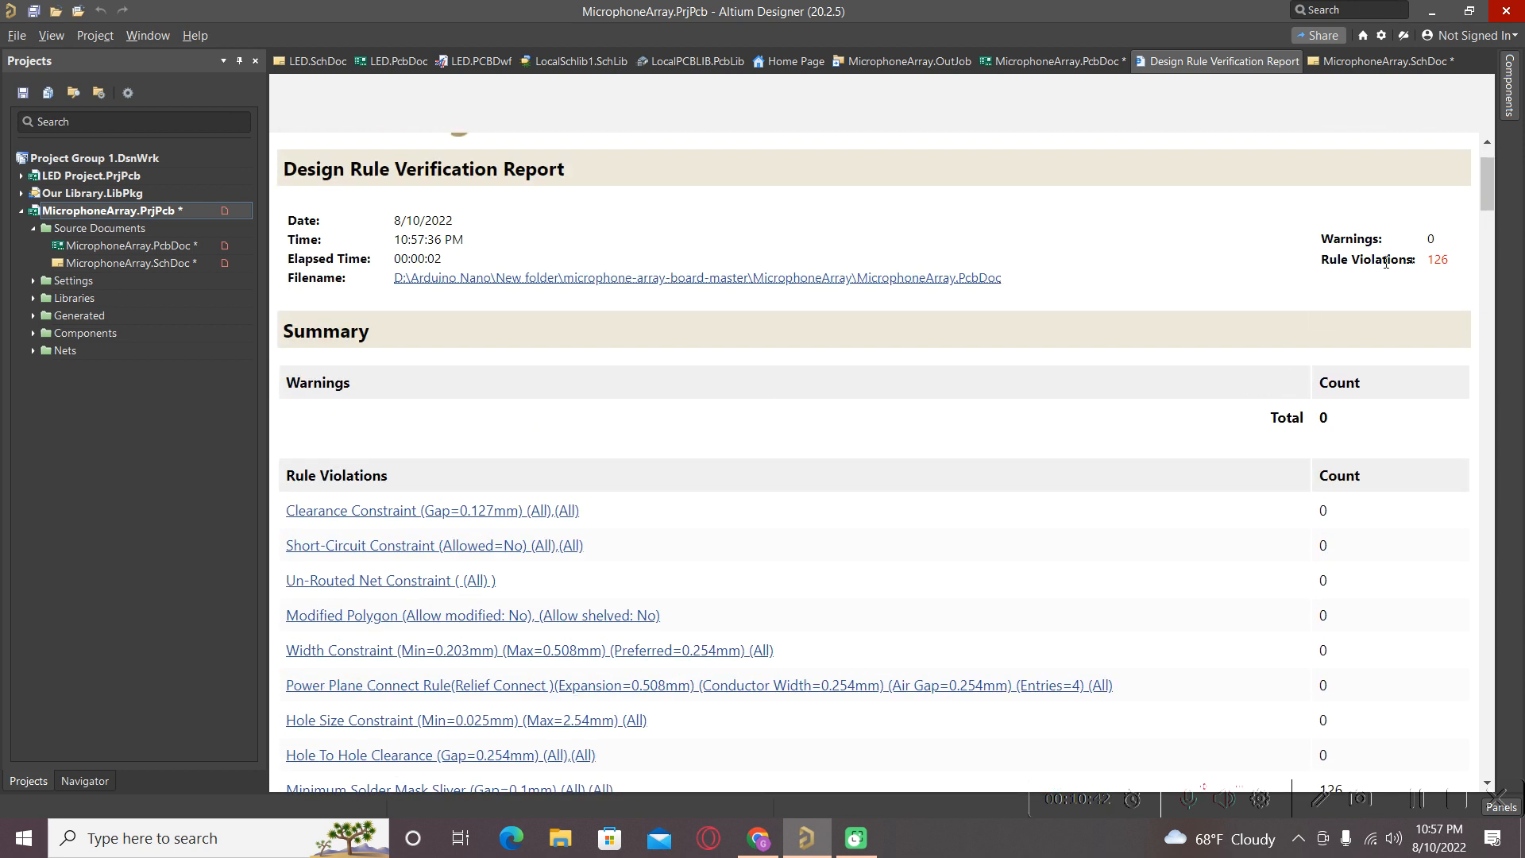
drag(1427, 262, 1459, 262)
scroll(941, 543, down, 6)
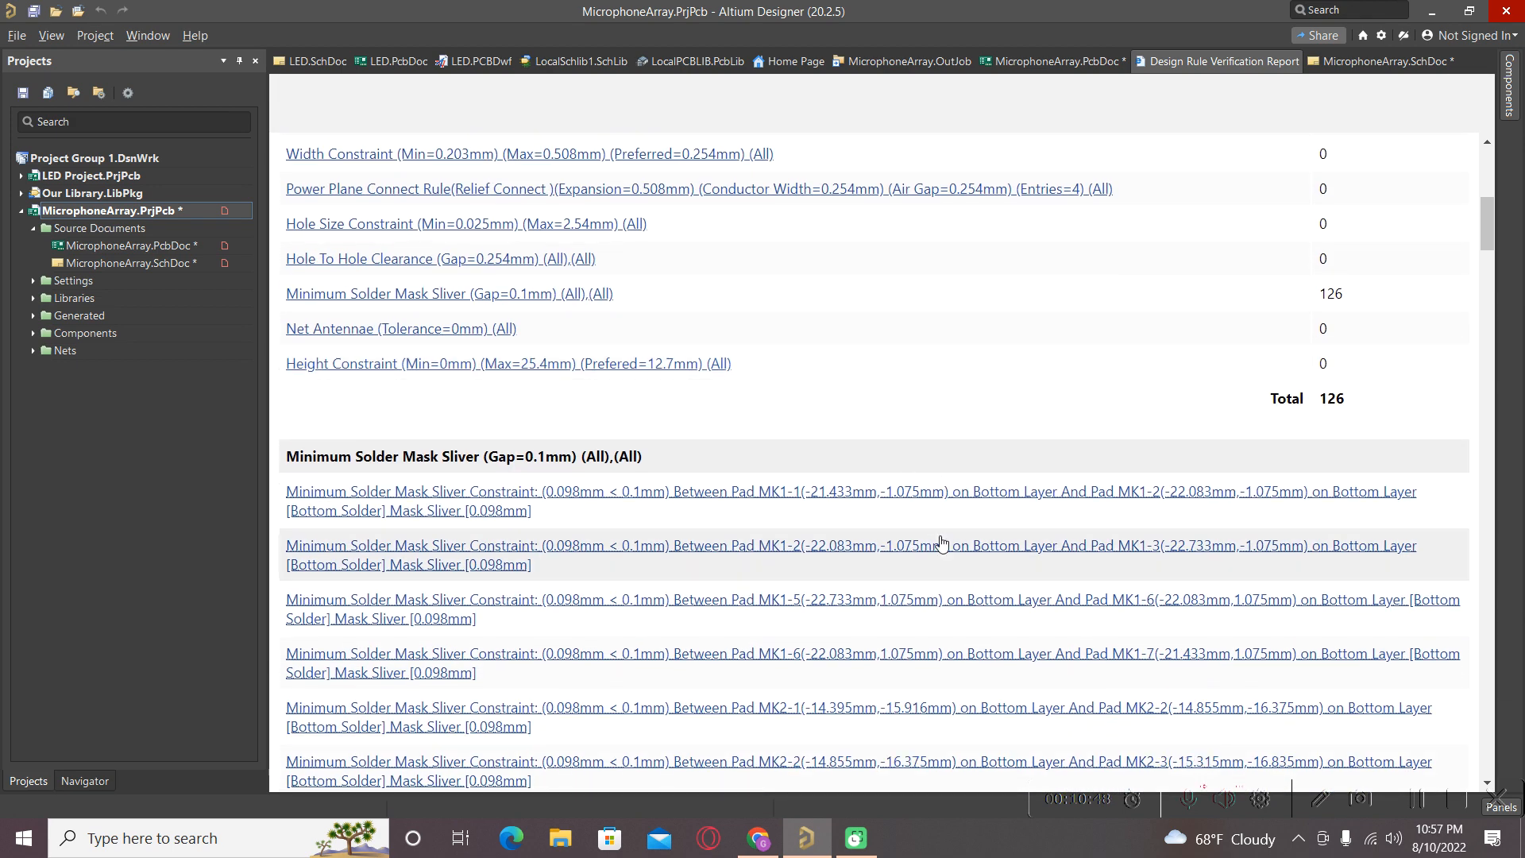
scroll(942, 542, up, 1)
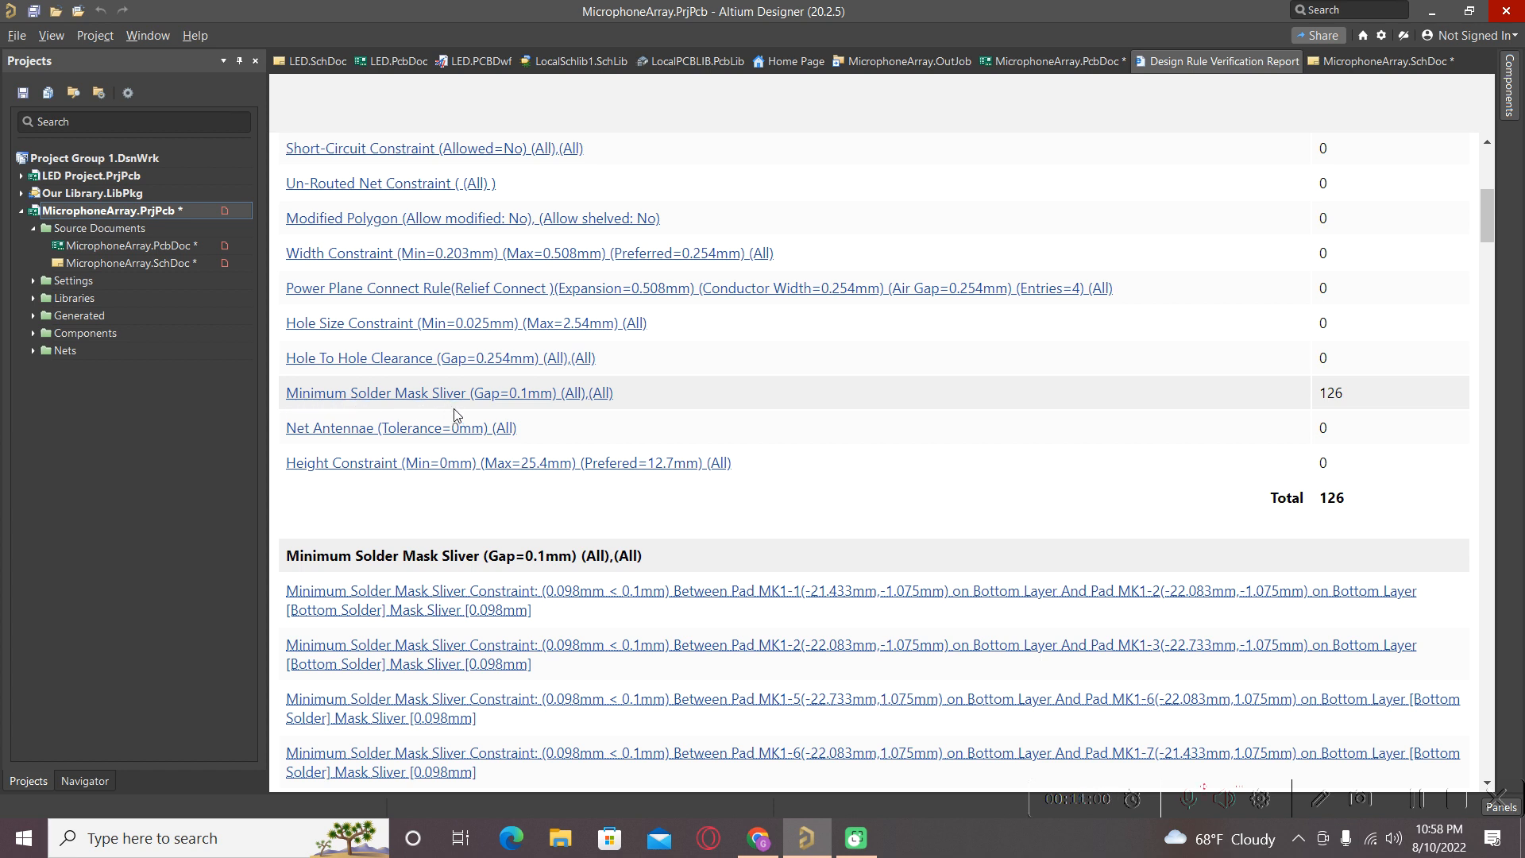
scroll(489, 429, down, 2)
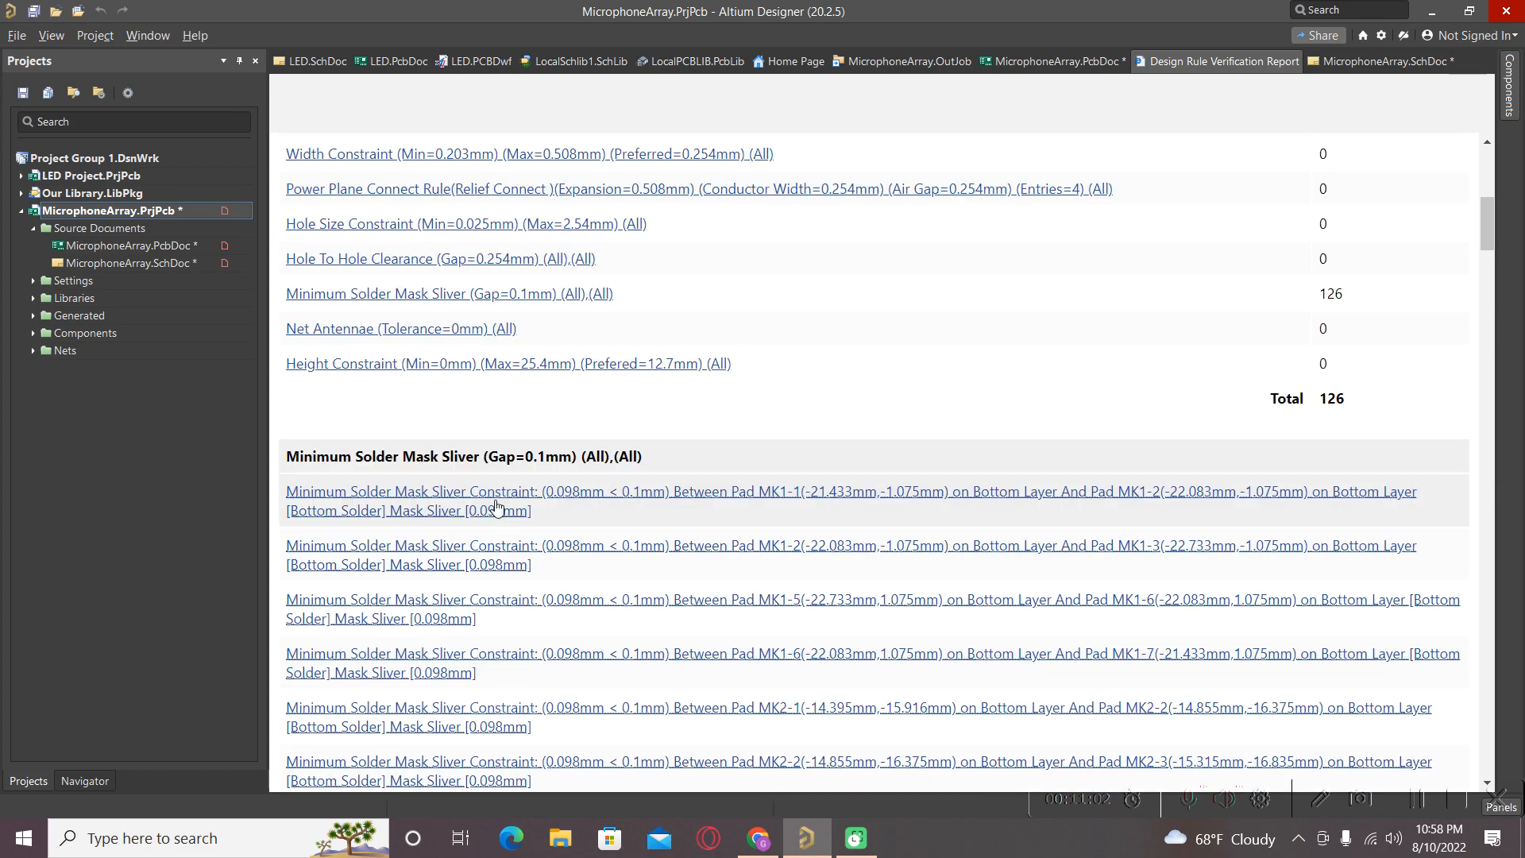
click(497, 509)
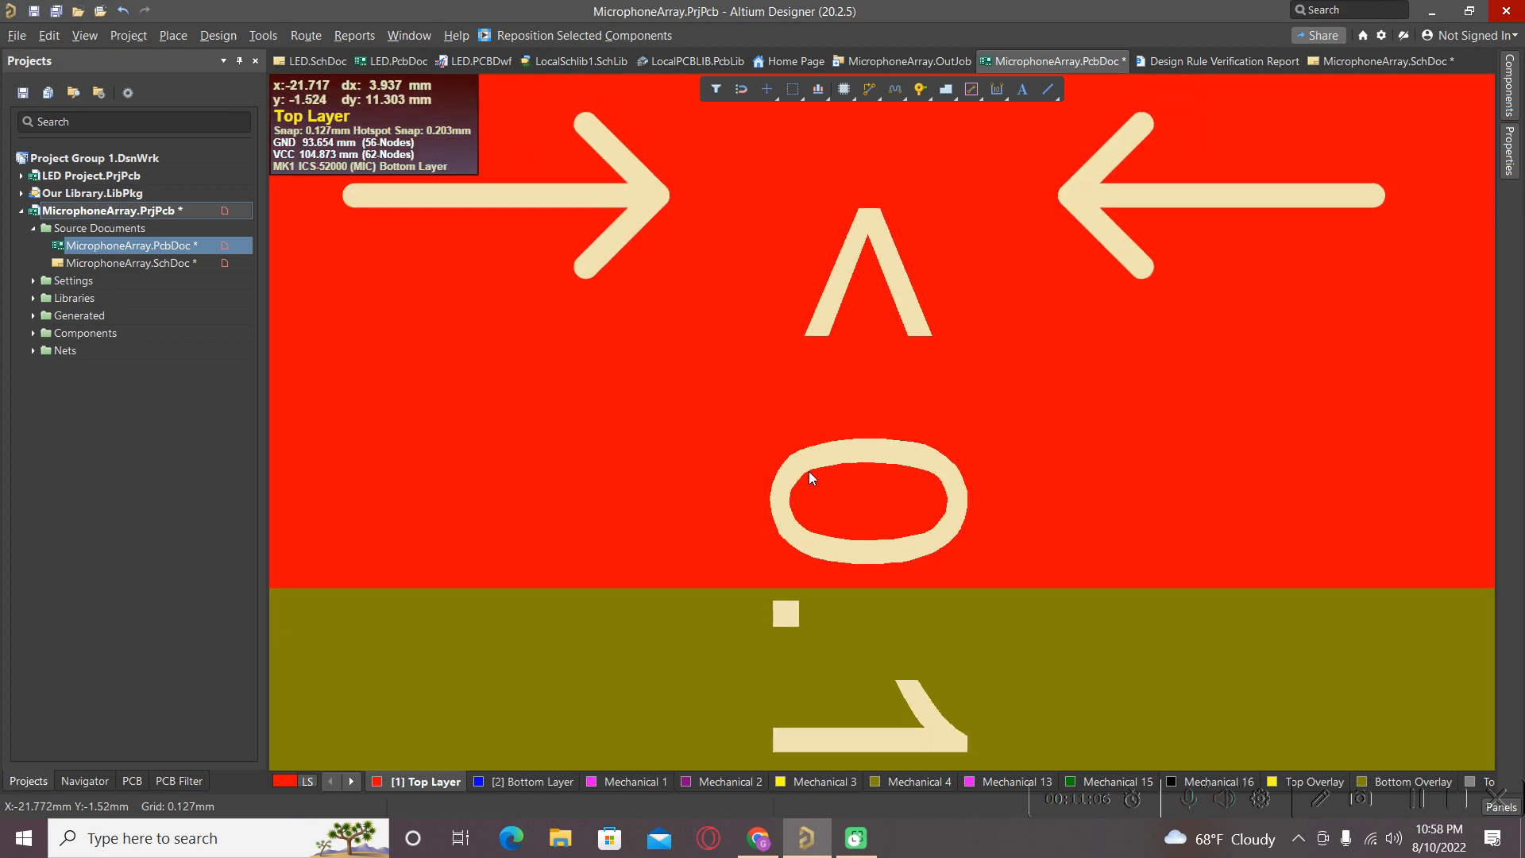
Zoom in around C20 and inspect the Mechanical 2 track beside MK1's pads.
ctrl+scroll(809, 472, down, 10)
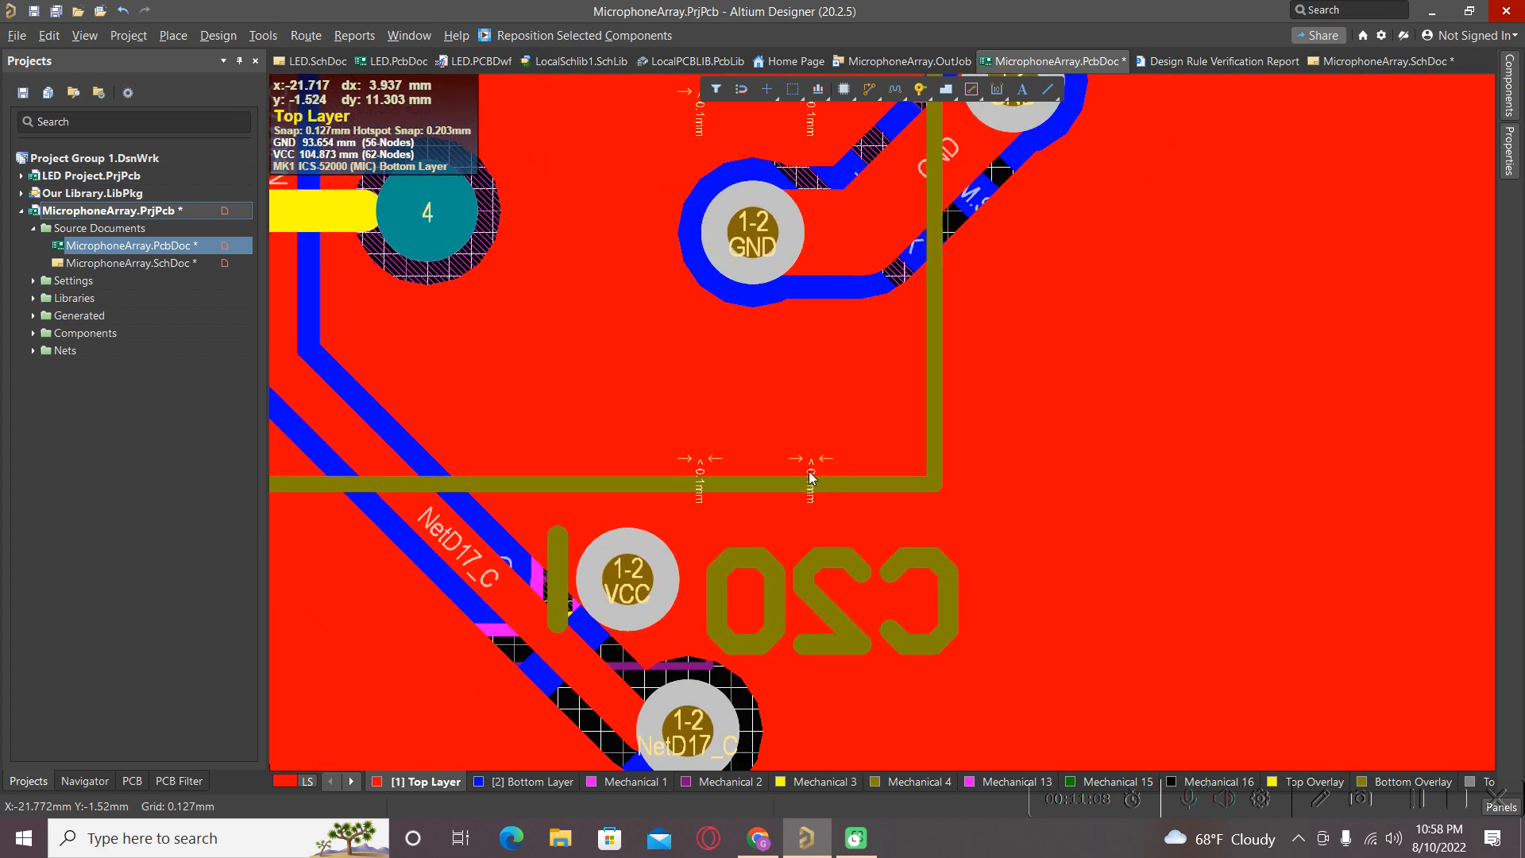
ctrl+scroll(809, 471, down, 3)
ctrl+scroll(766, 492, up, 3)
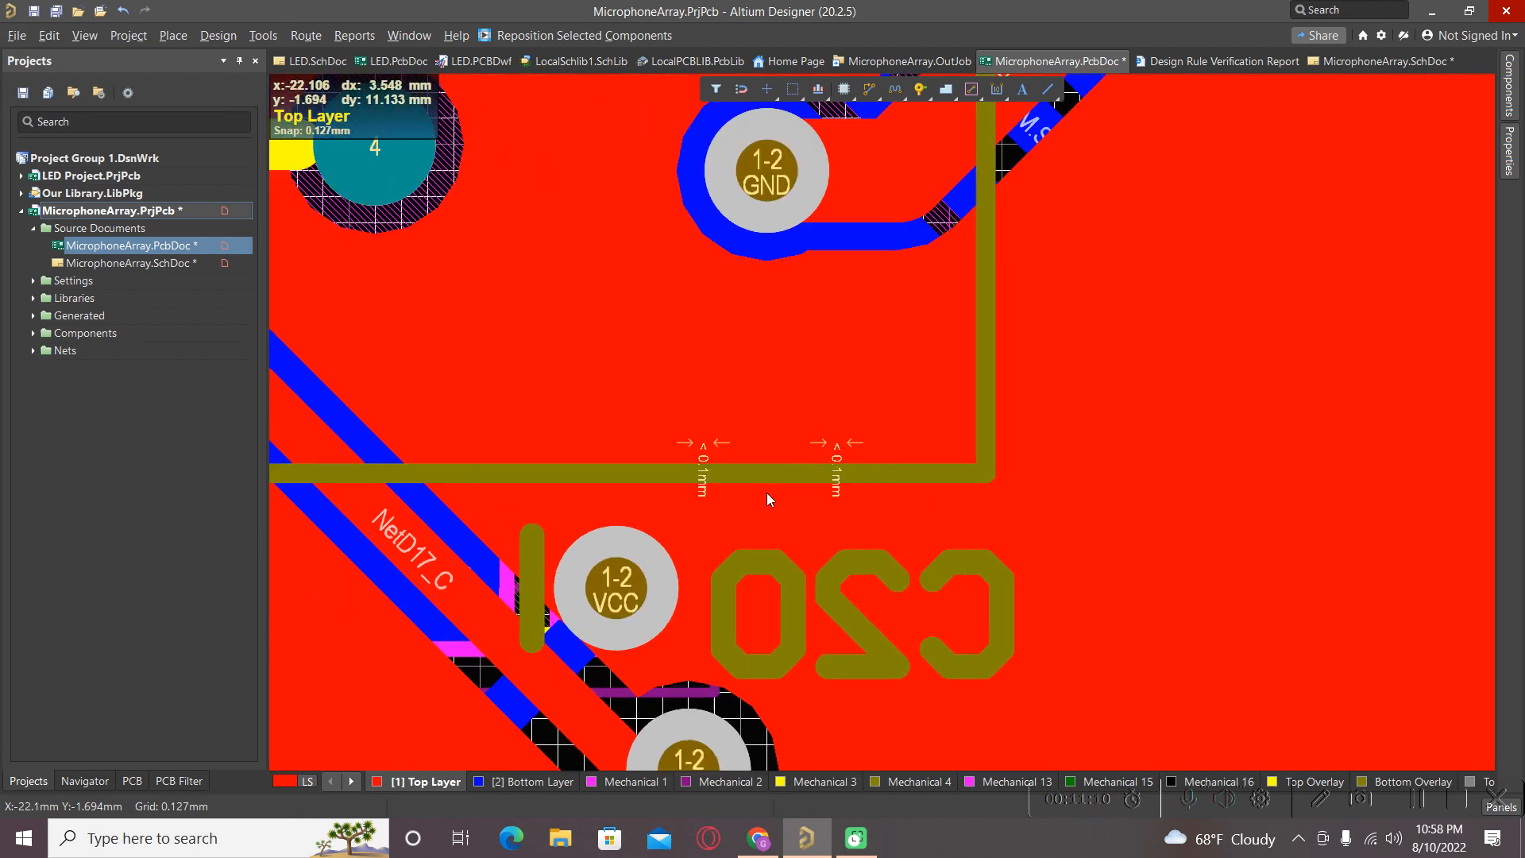
ctrl+scroll(766, 492, up, 2)
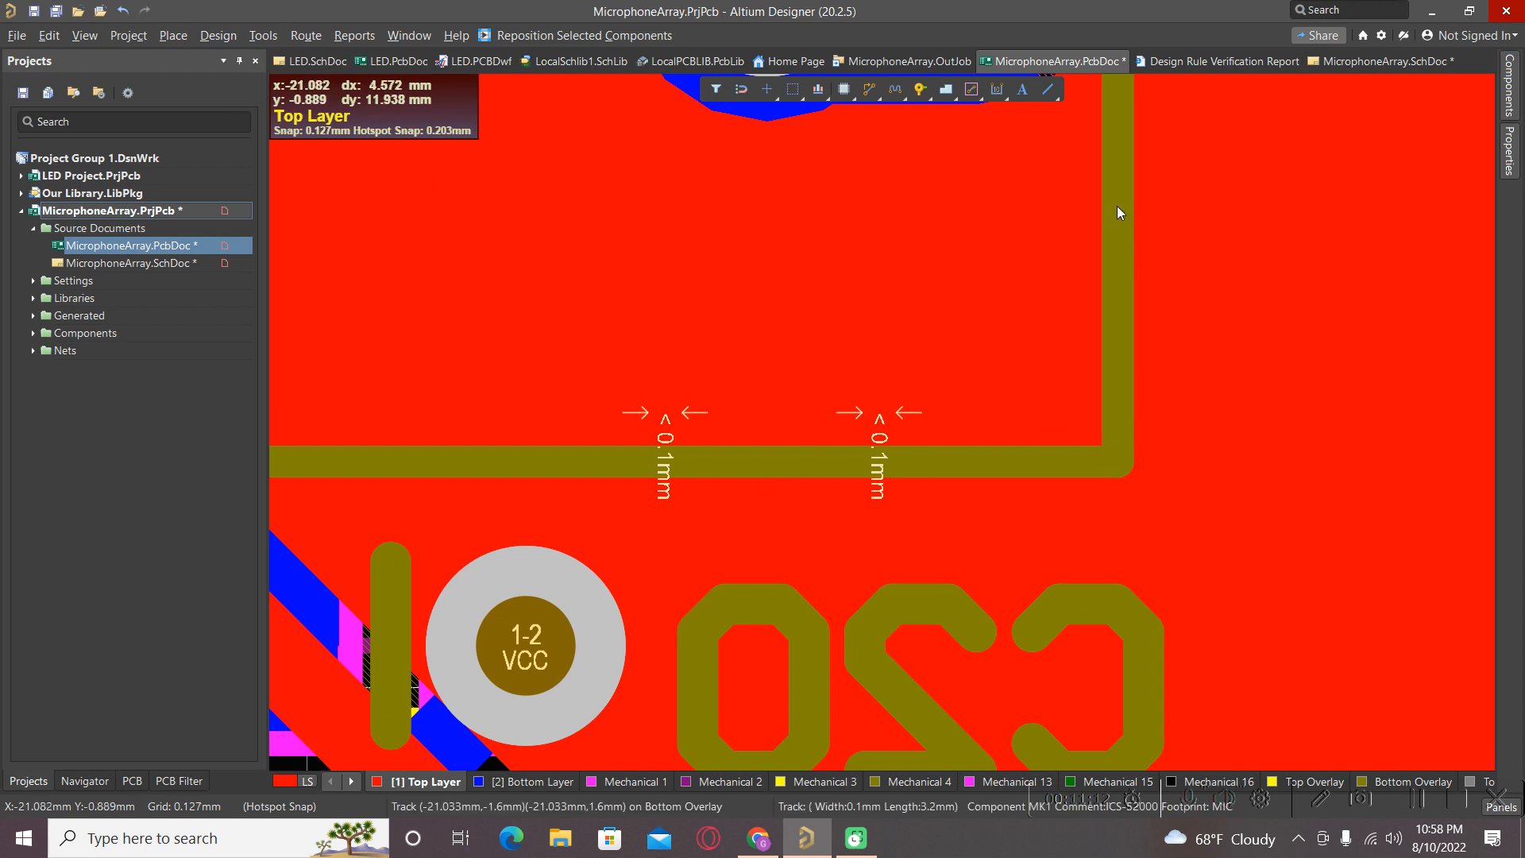
ctrl+scroll(726, 451, down, 4)
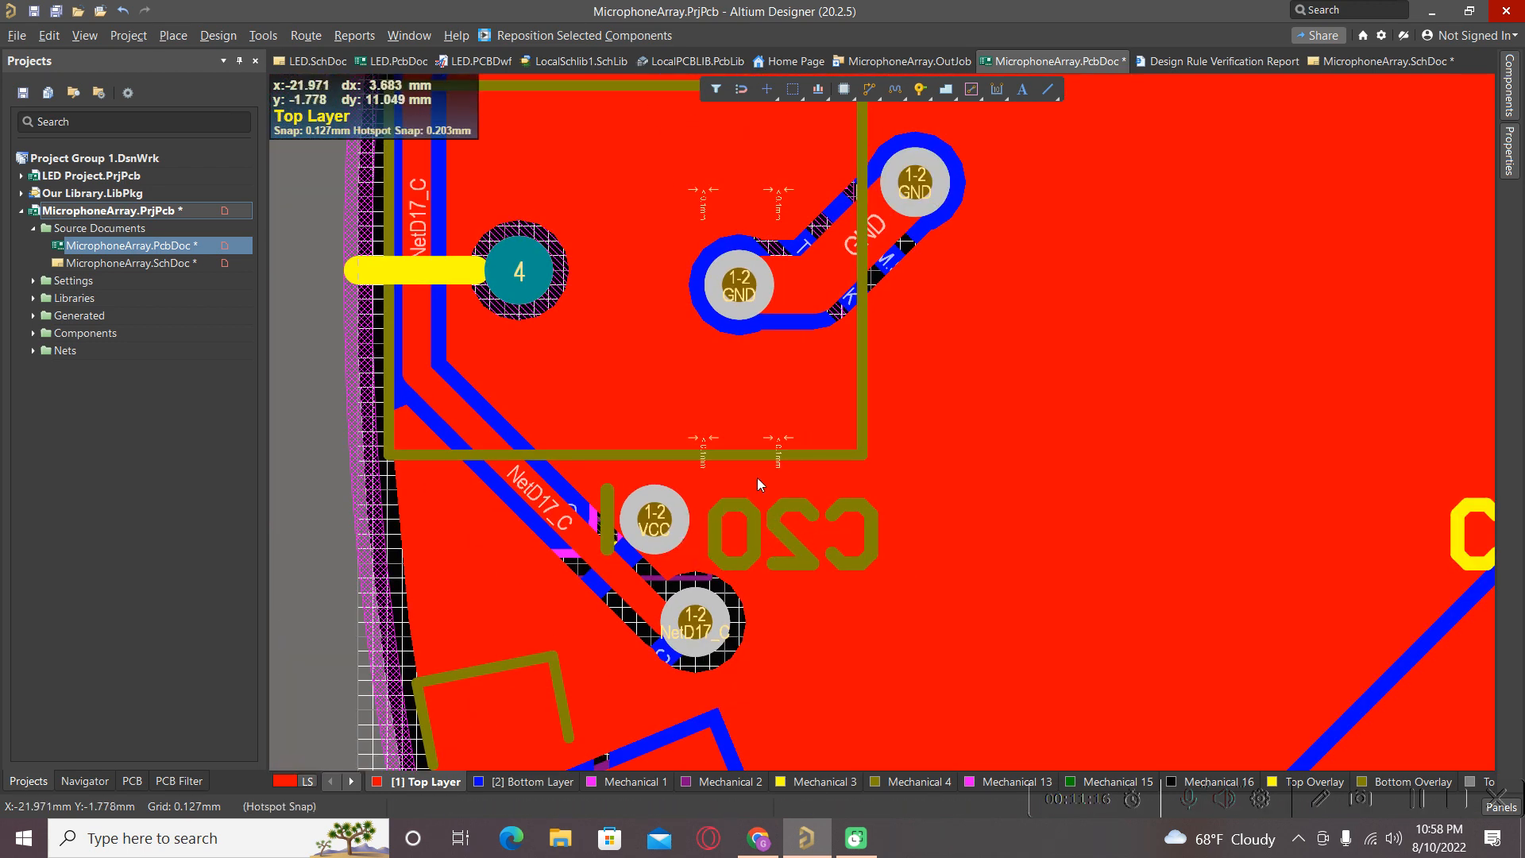
ctrl+scroll(737, 499, up, 3)
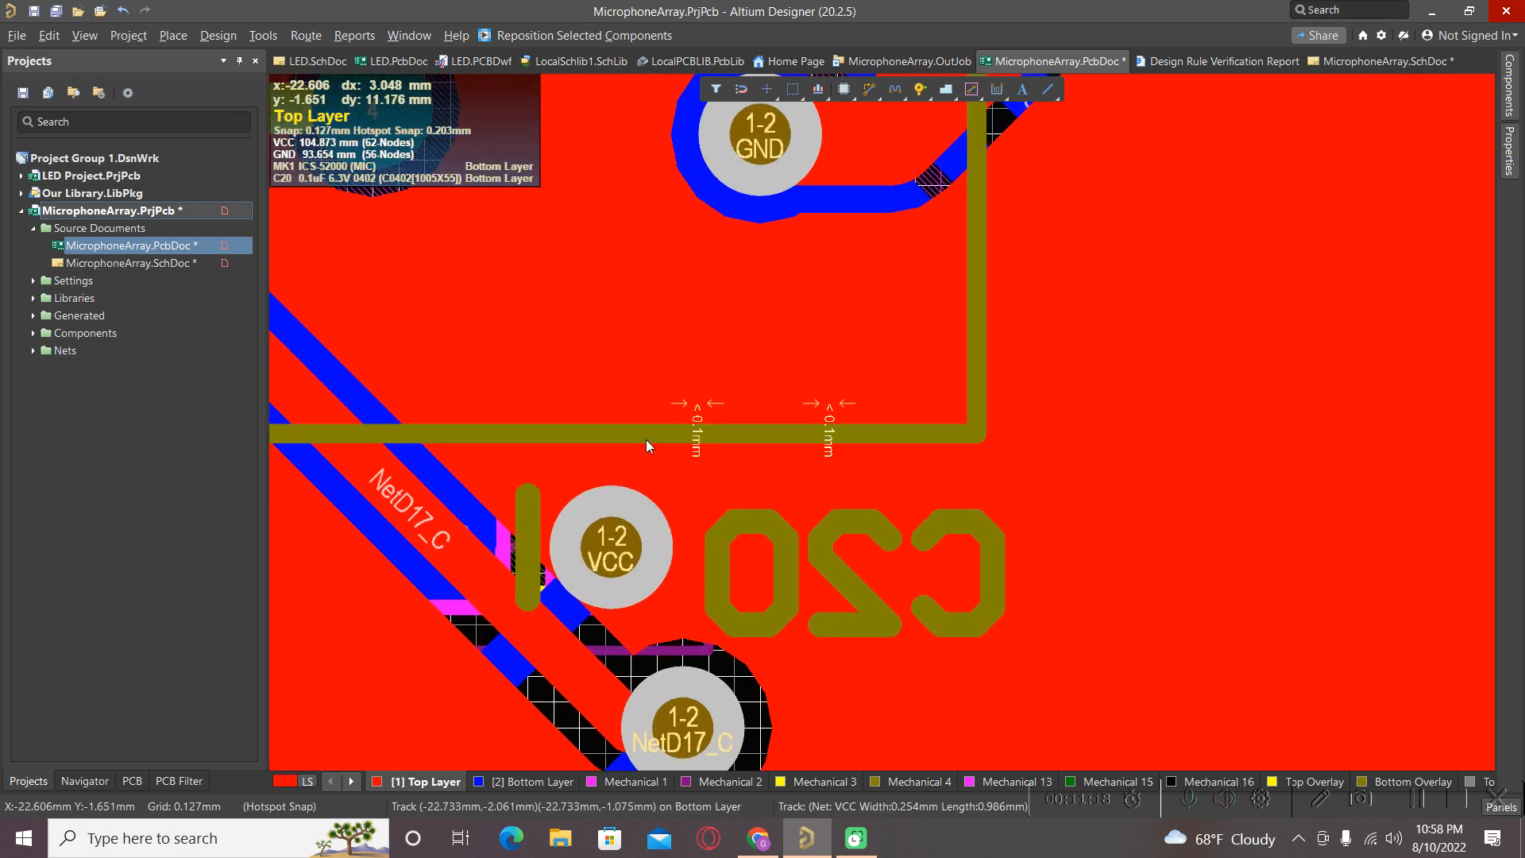
click(646, 440)
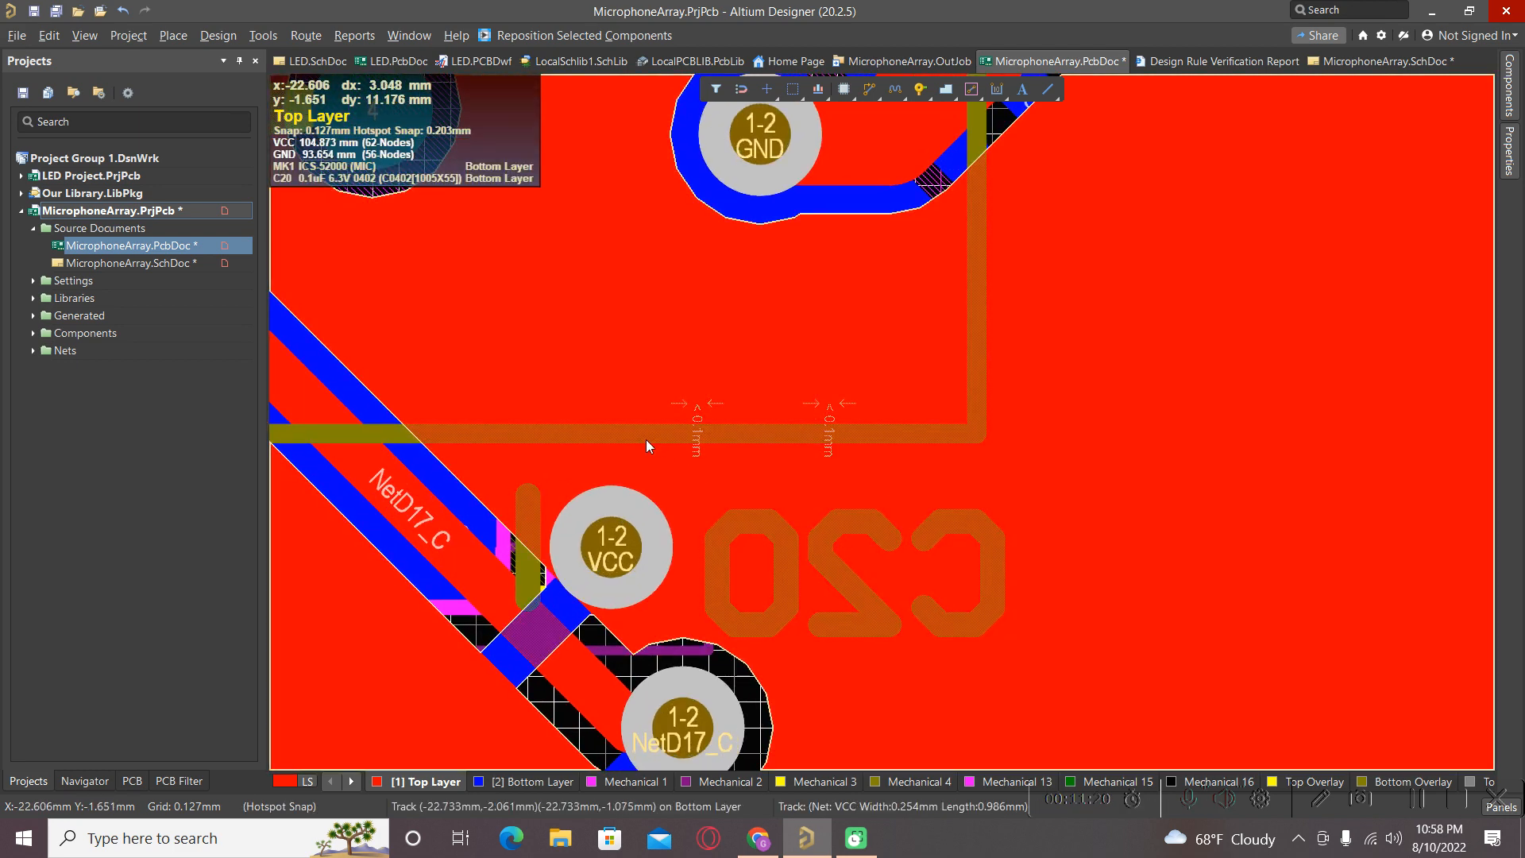
click(678, 433)
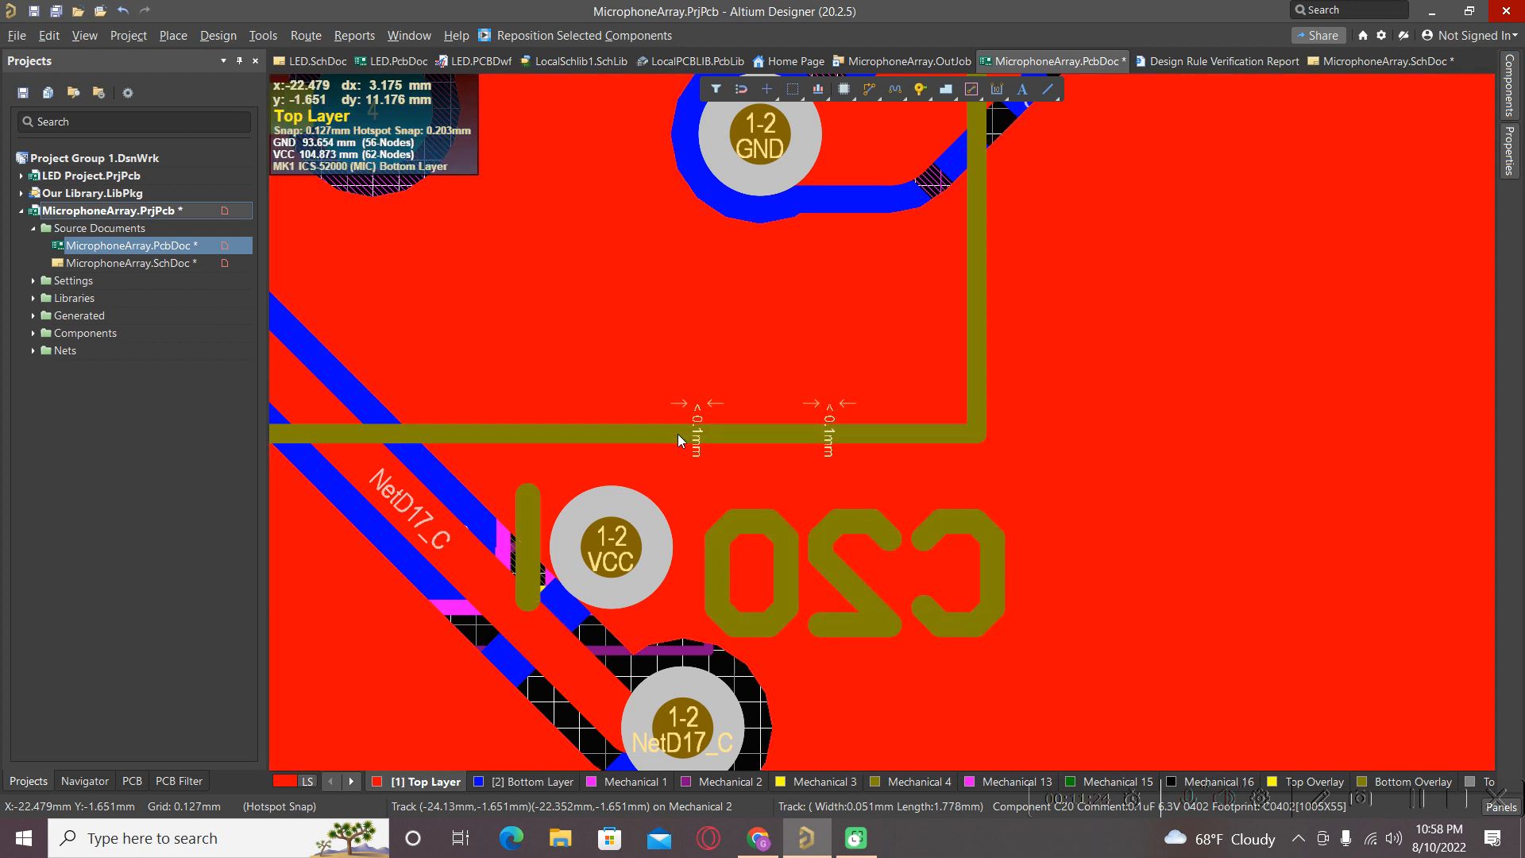
Browse the rule violations with Shift+V and zoom out to the full board.
key(shift+v)
key(shift+v)
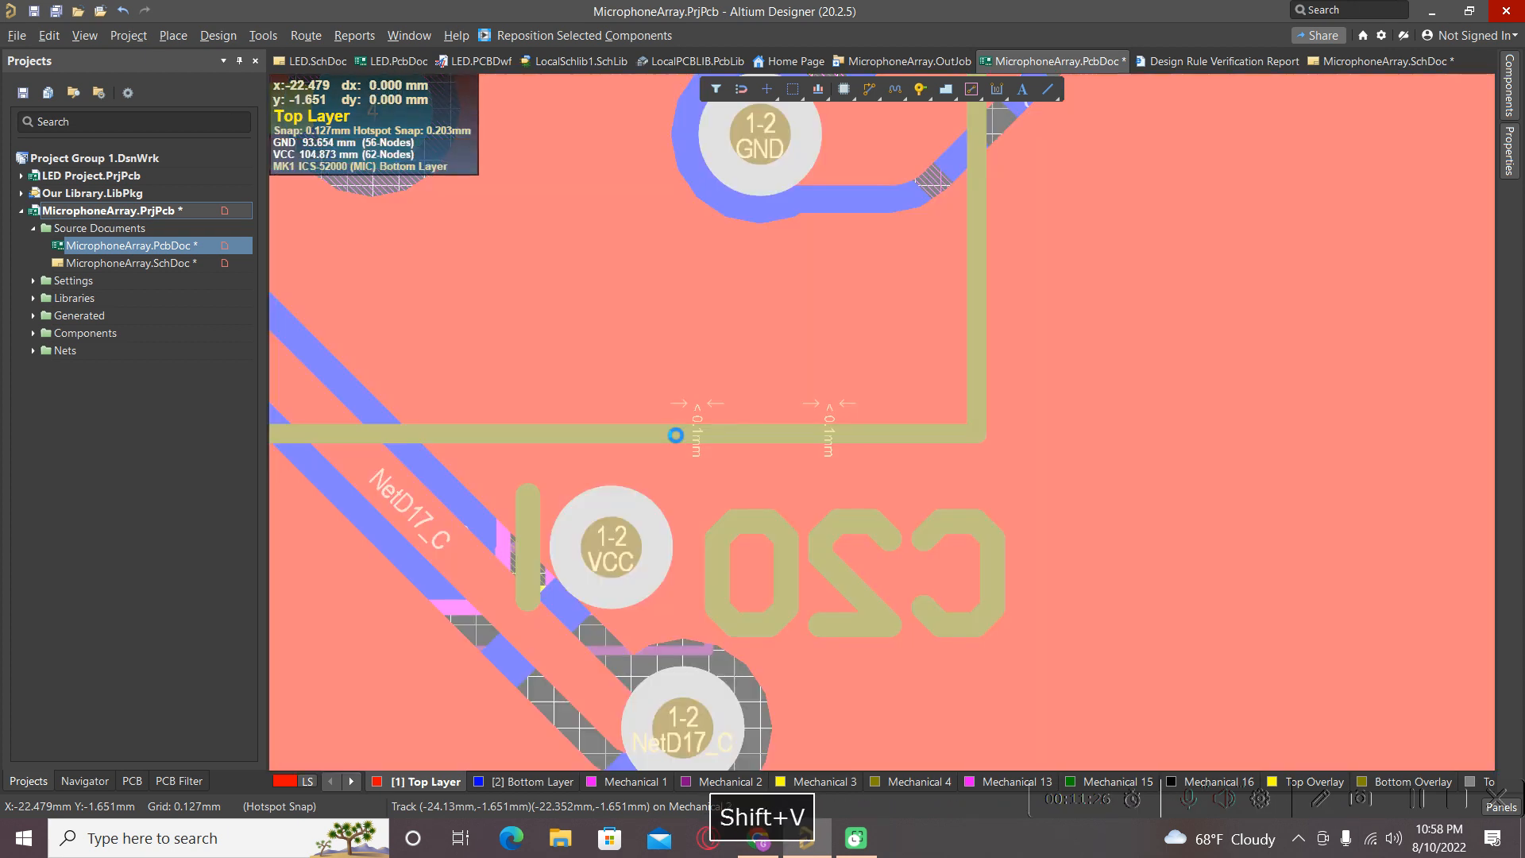
key(shift+v)
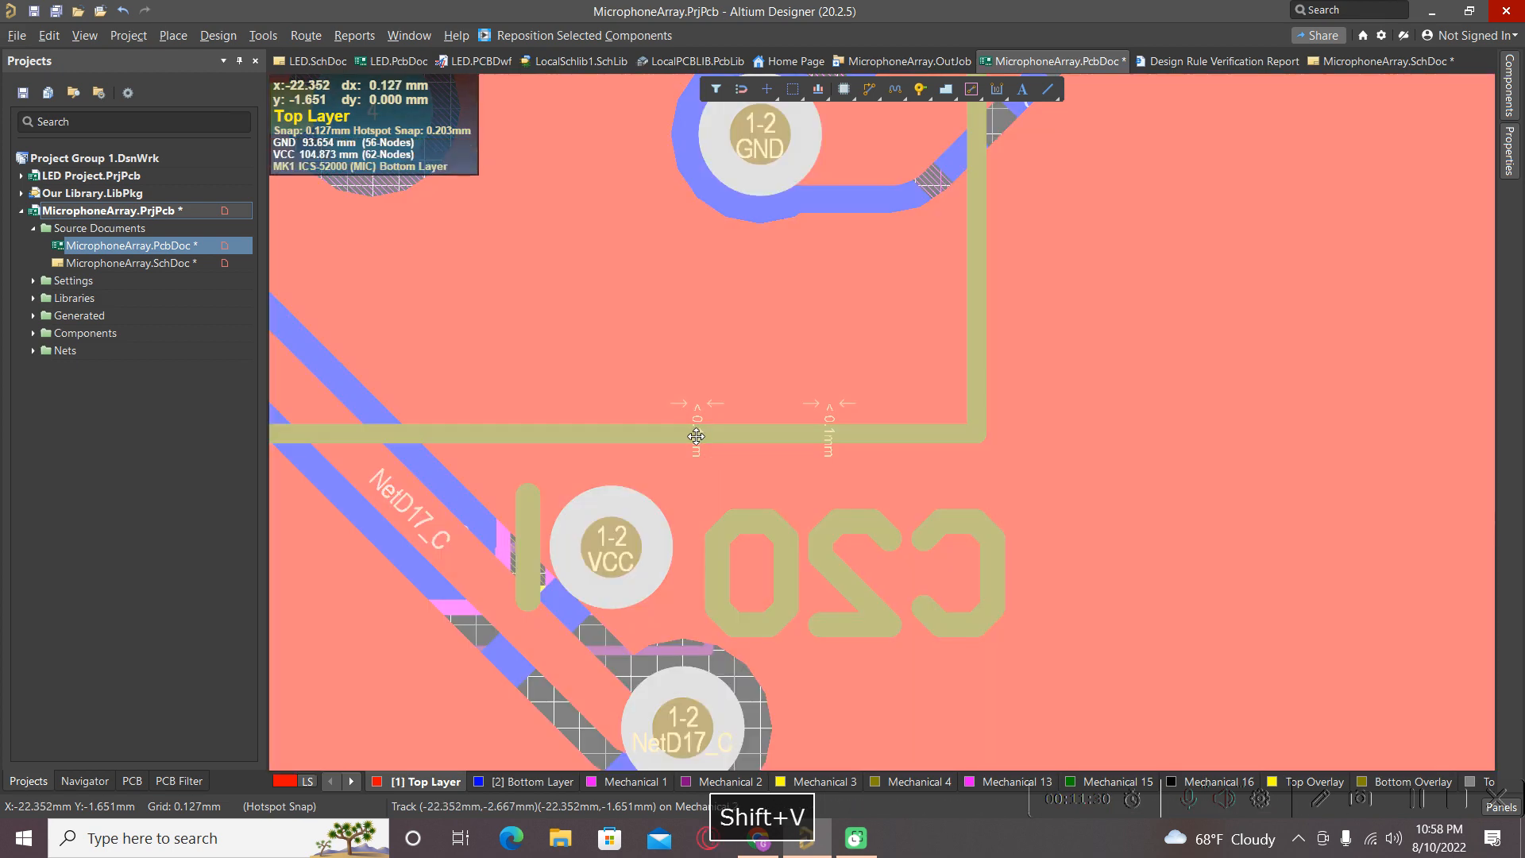
scroll(692, 441, down, 1)
ctrl+scroll(692, 440, down, 5)
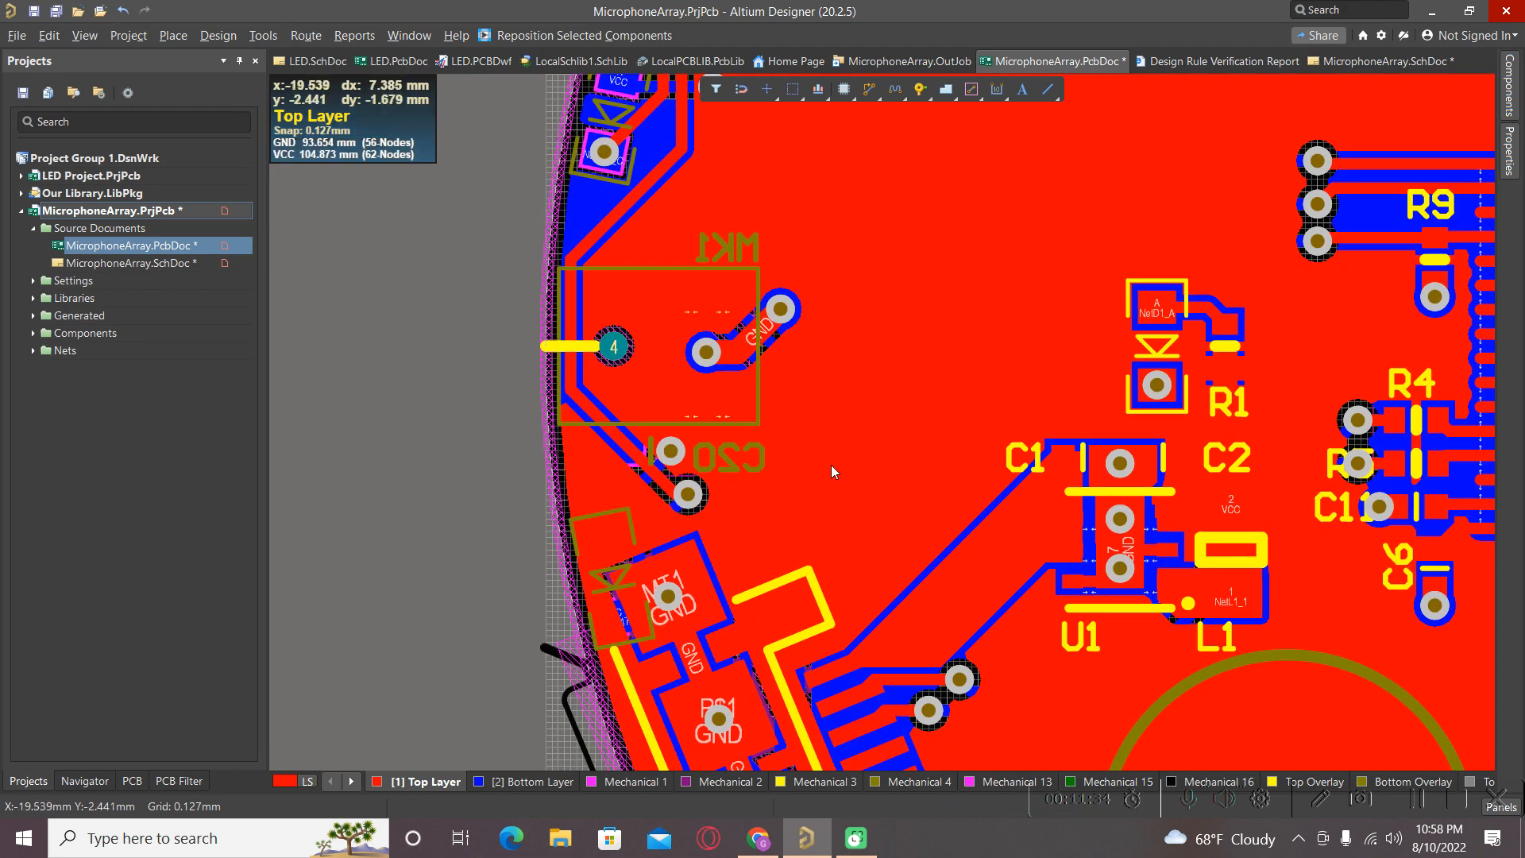
ctrl+scroll(831, 464, down, 2)
ctrl+scroll(673, 461, down, 3)
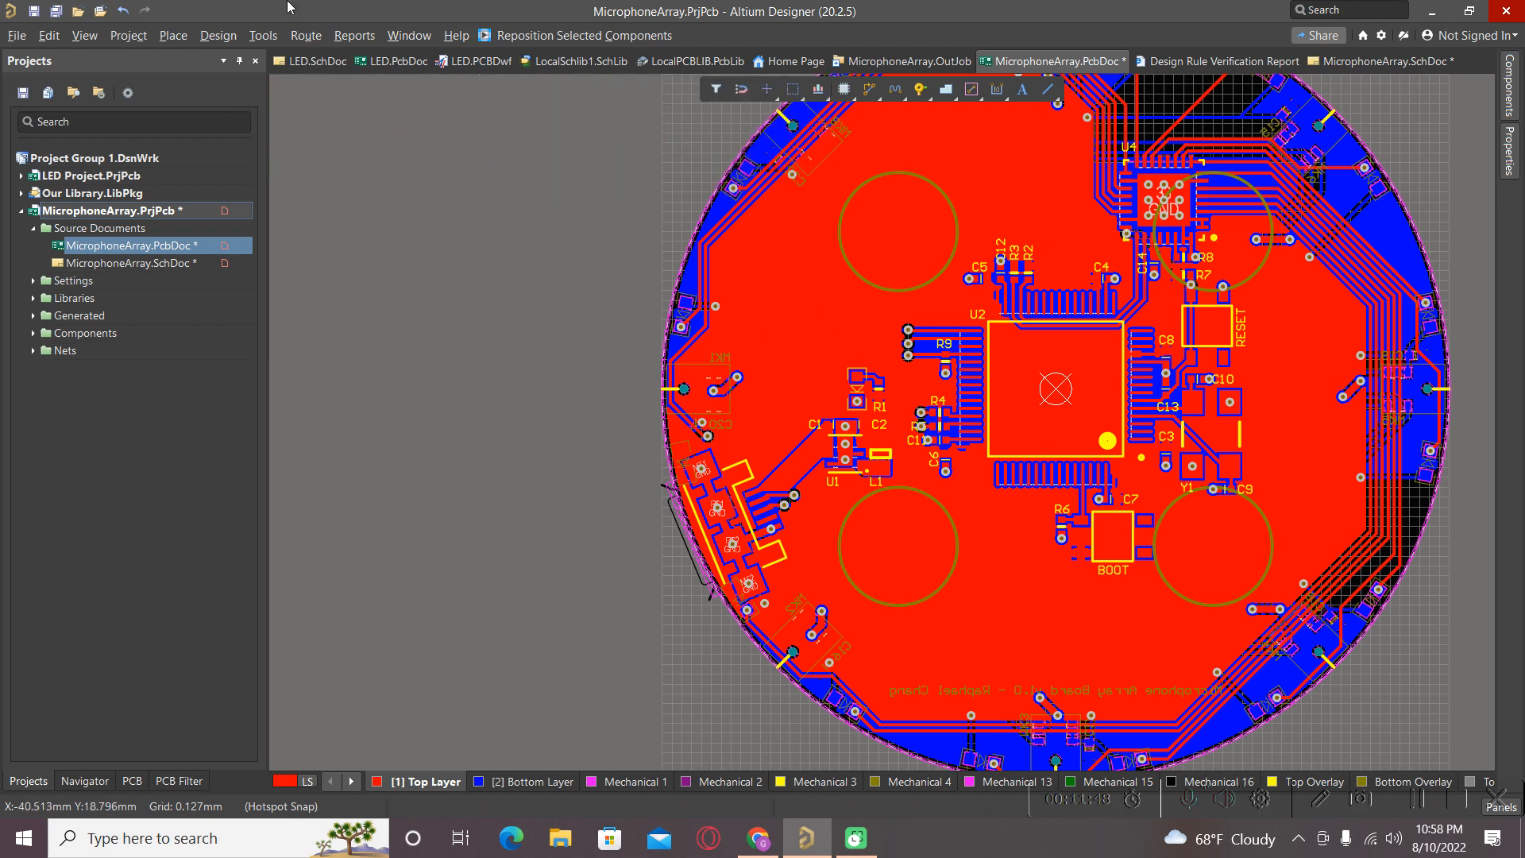
Under Manufacturing in the rules editor, set MinimumSolderMaskSliver to 0.01mm and confirm with OK.
click(264, 36)
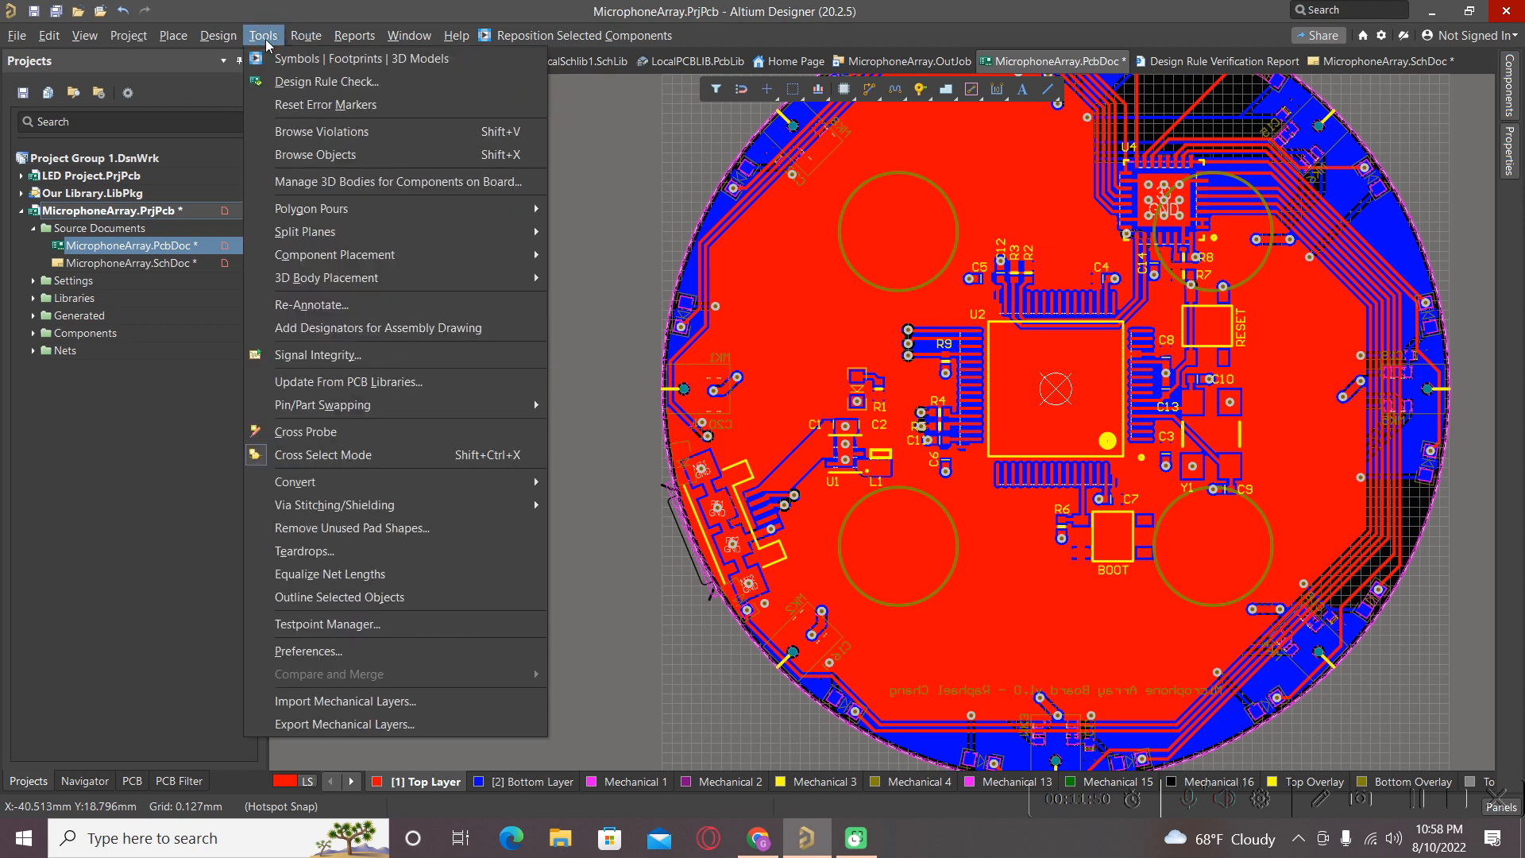
mouse_move(218, 36)
click(237, 108)
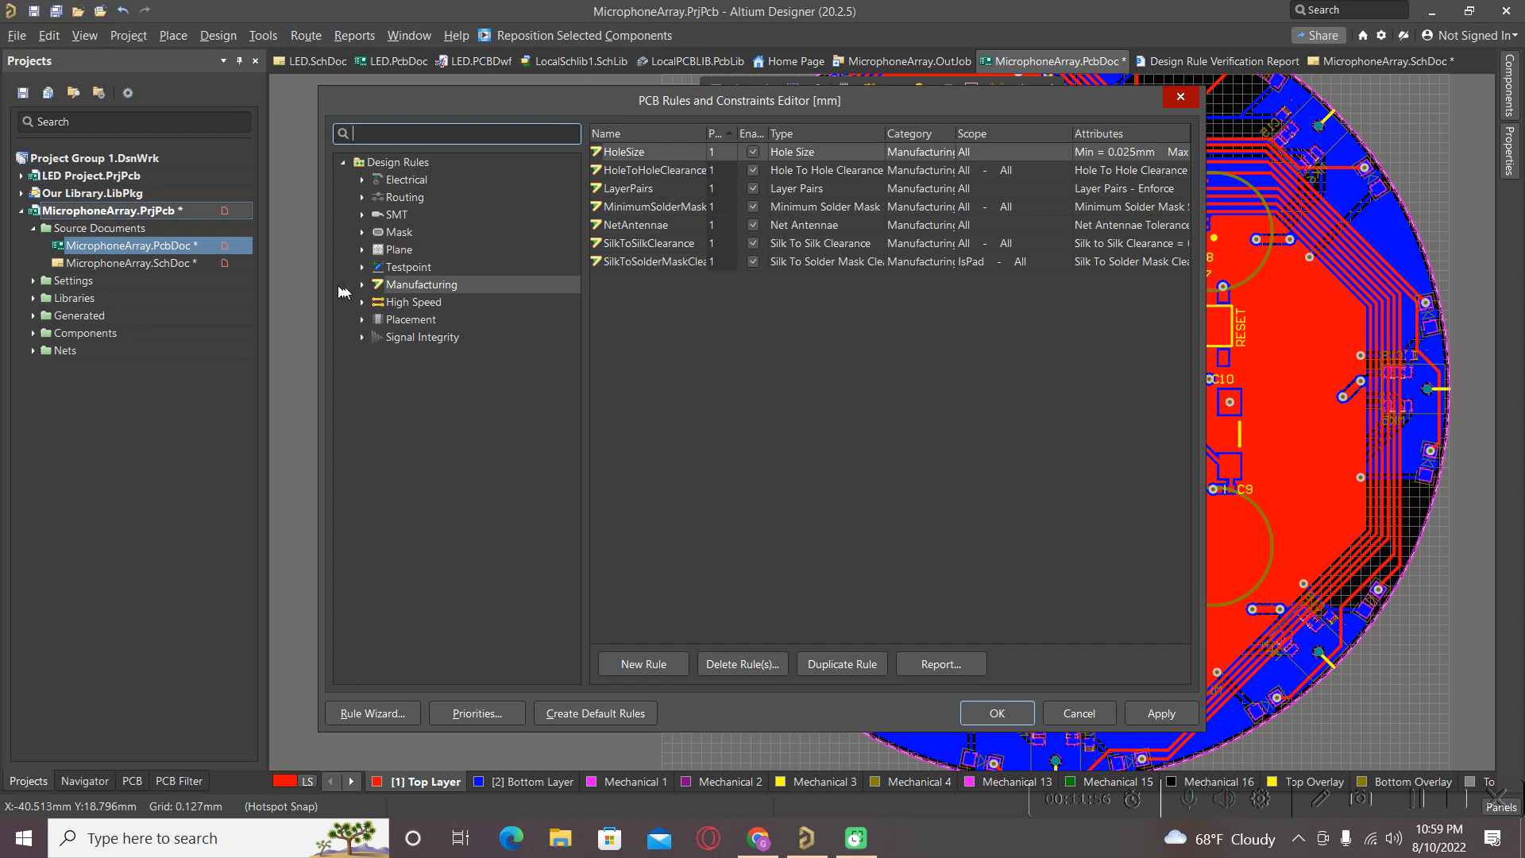
click(363, 285)
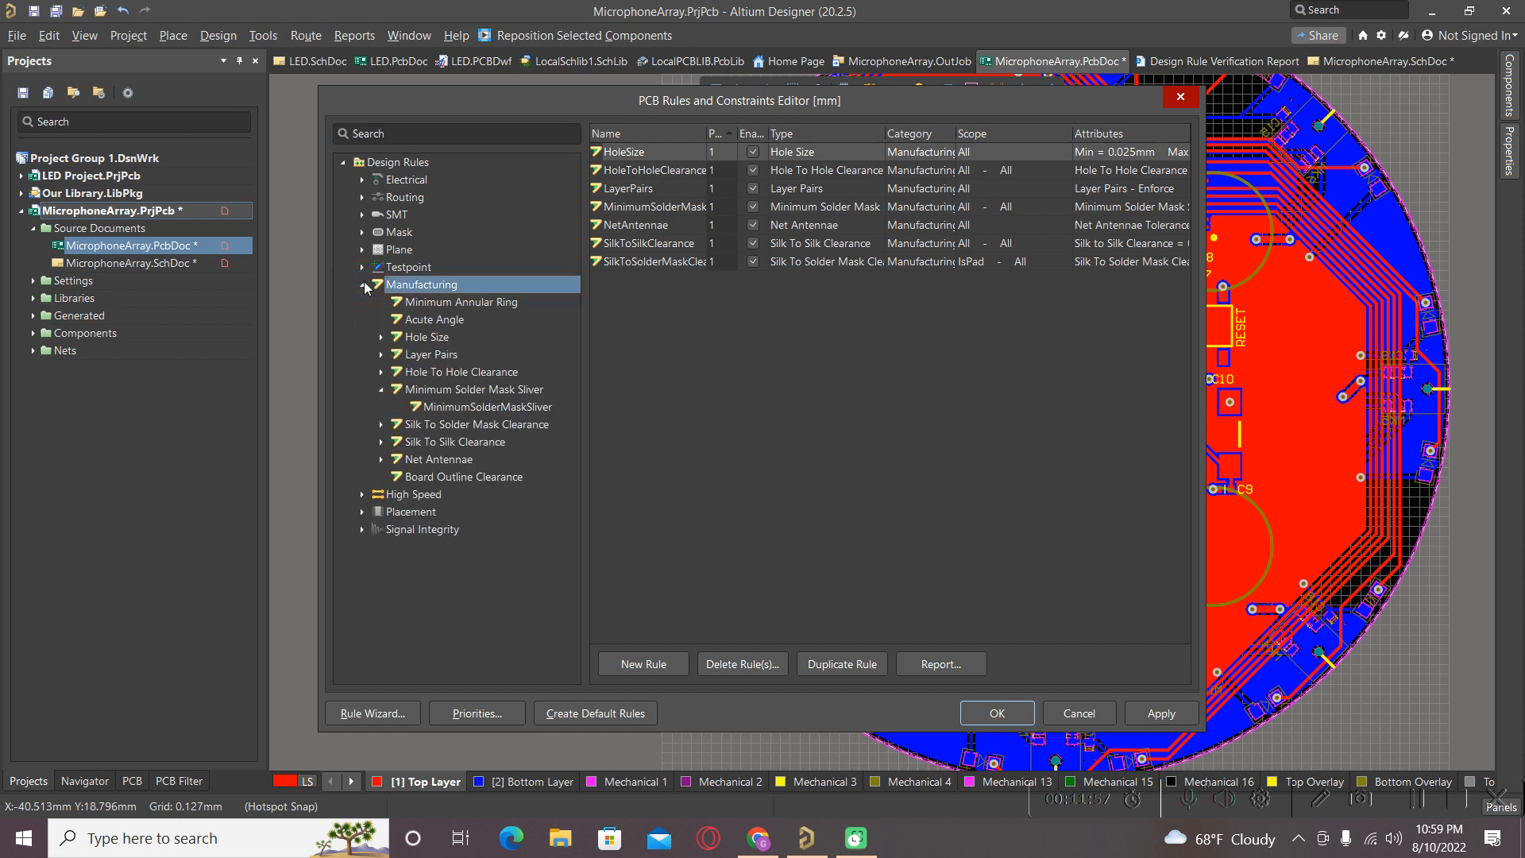
click(446, 409)
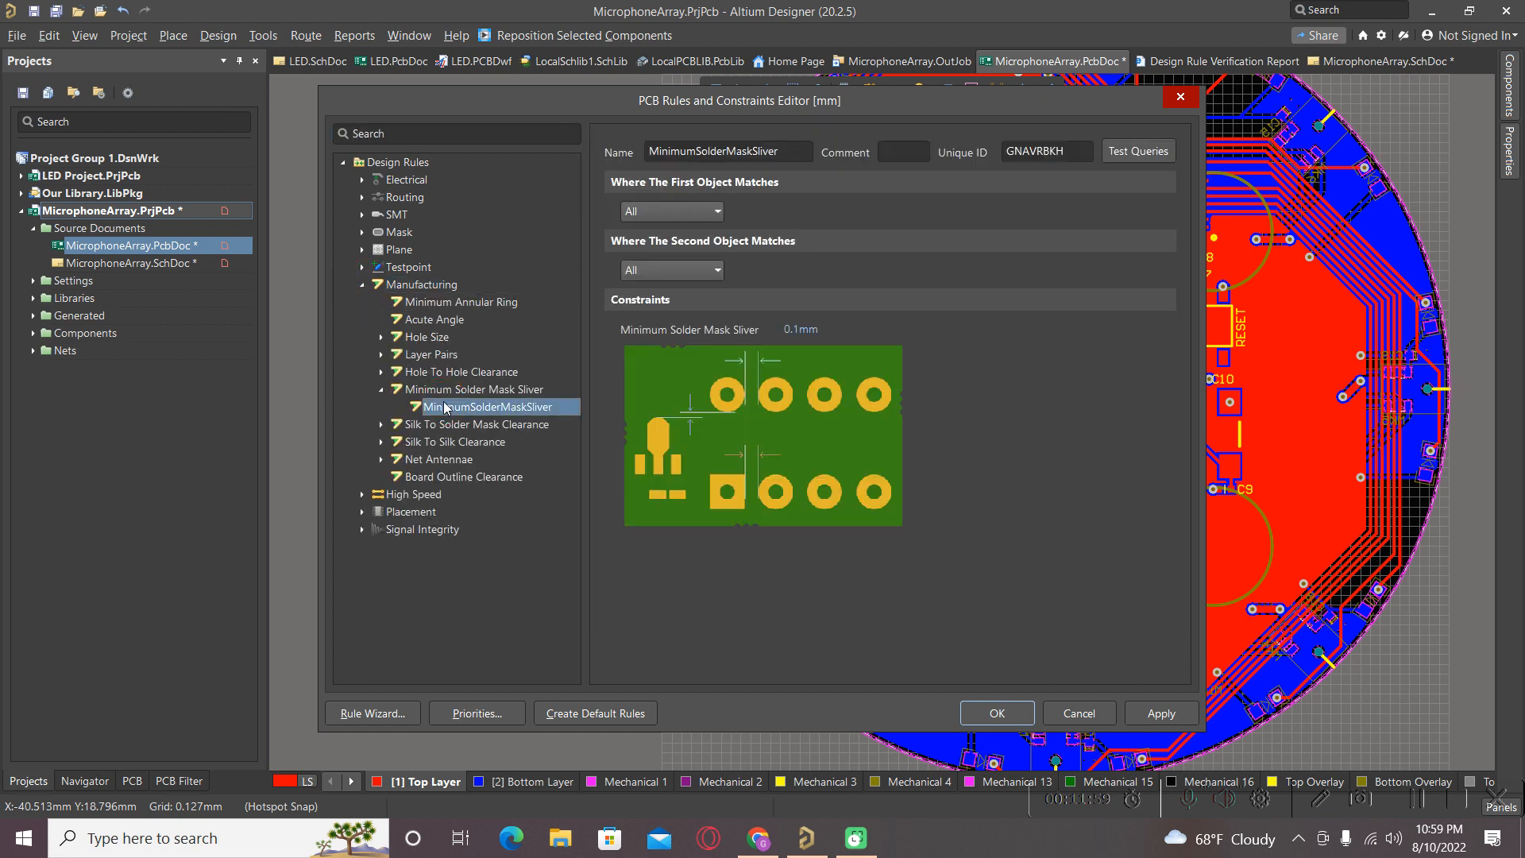
click(800, 328)
click(795, 329)
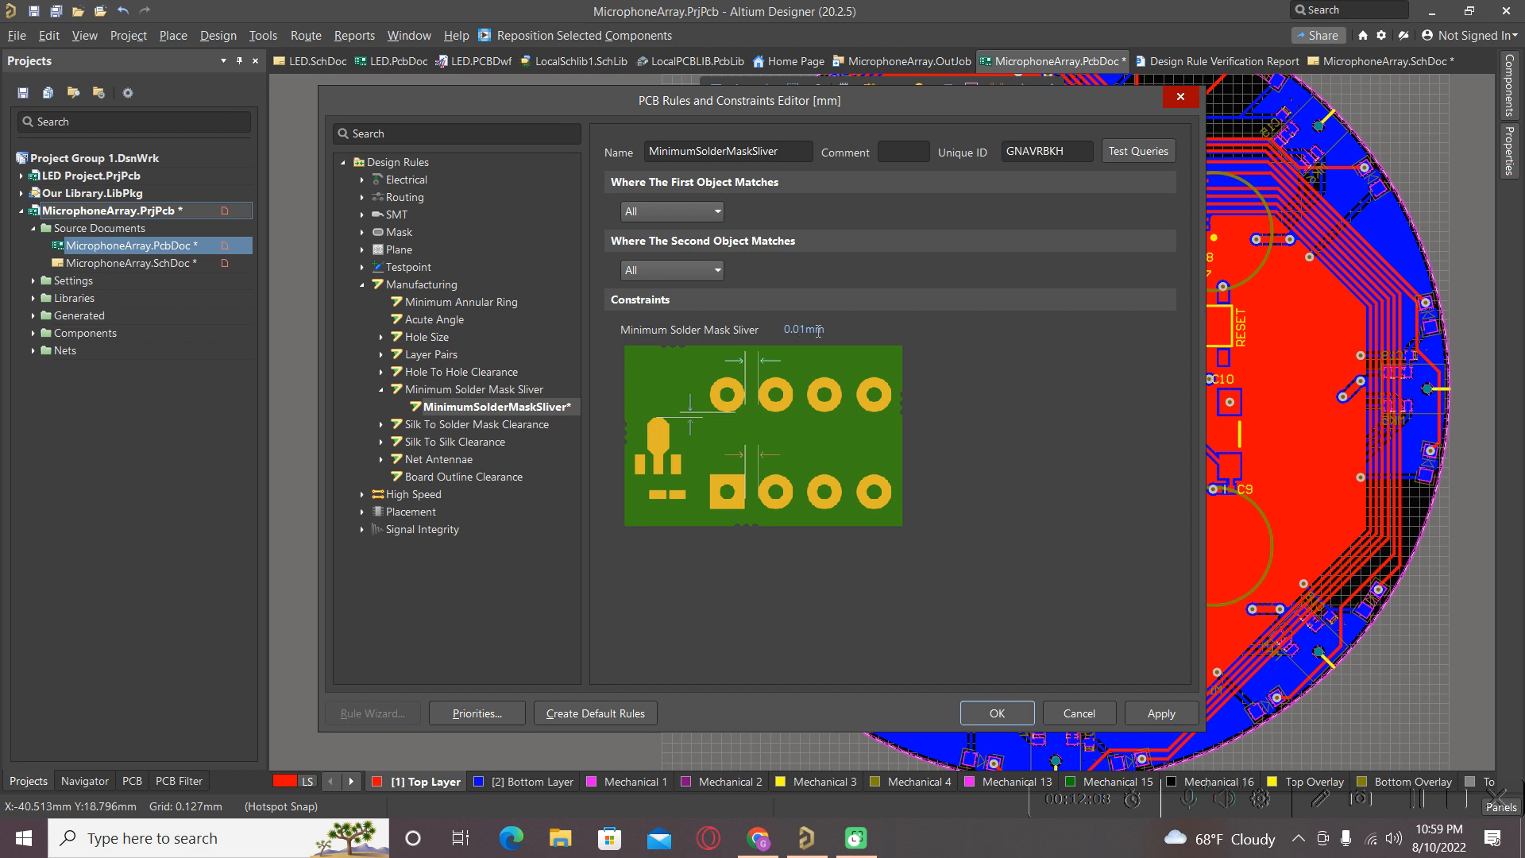
key(Return)
click(994, 717)
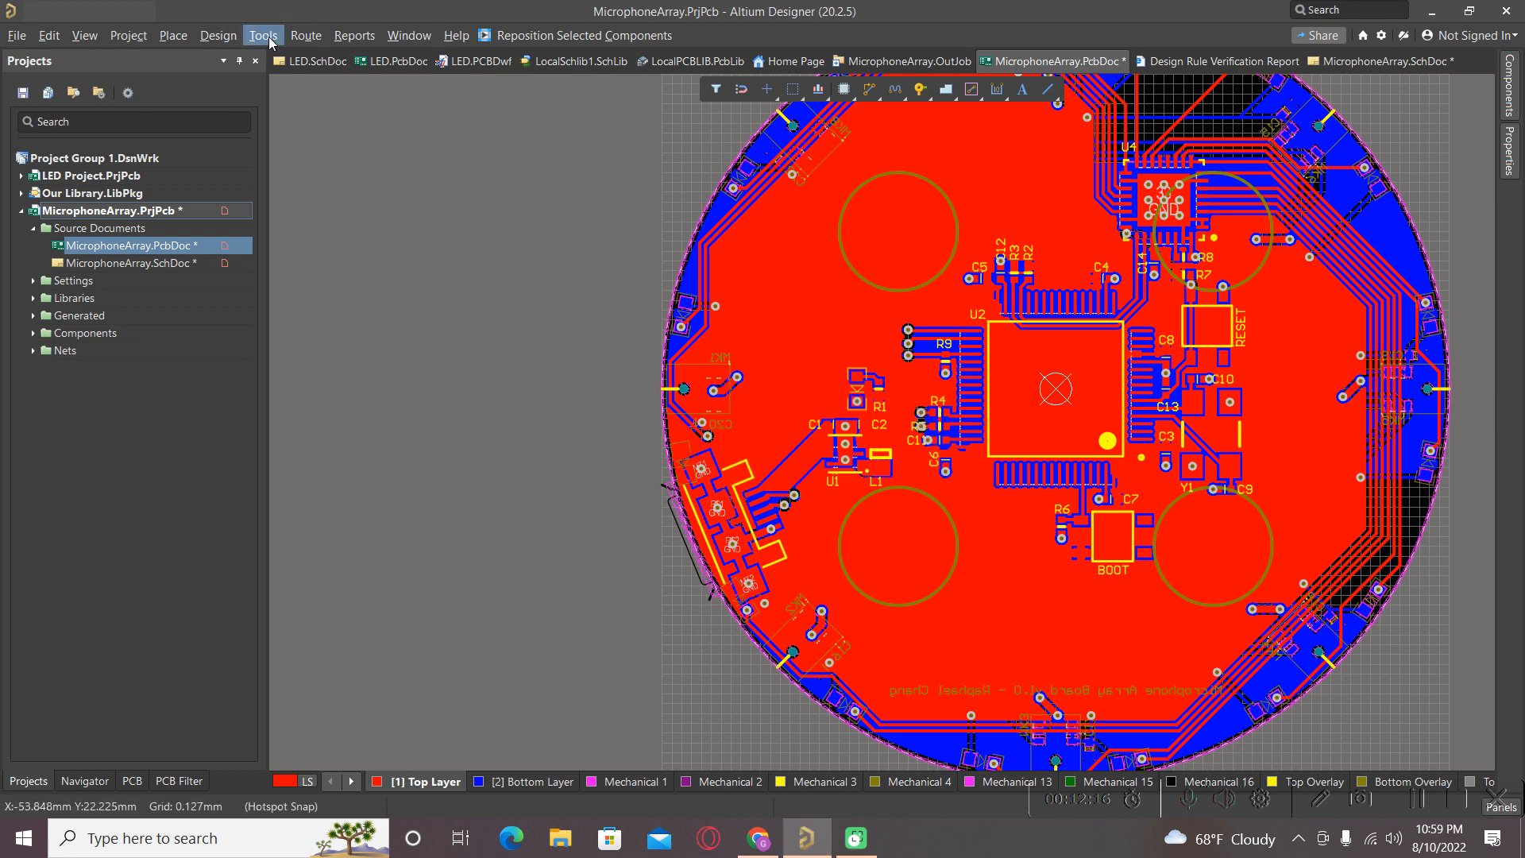
Rerun the design rule check, confirm zero violations in the report, and reopen MicrophoneArray.PcbDoc.
click(269, 37)
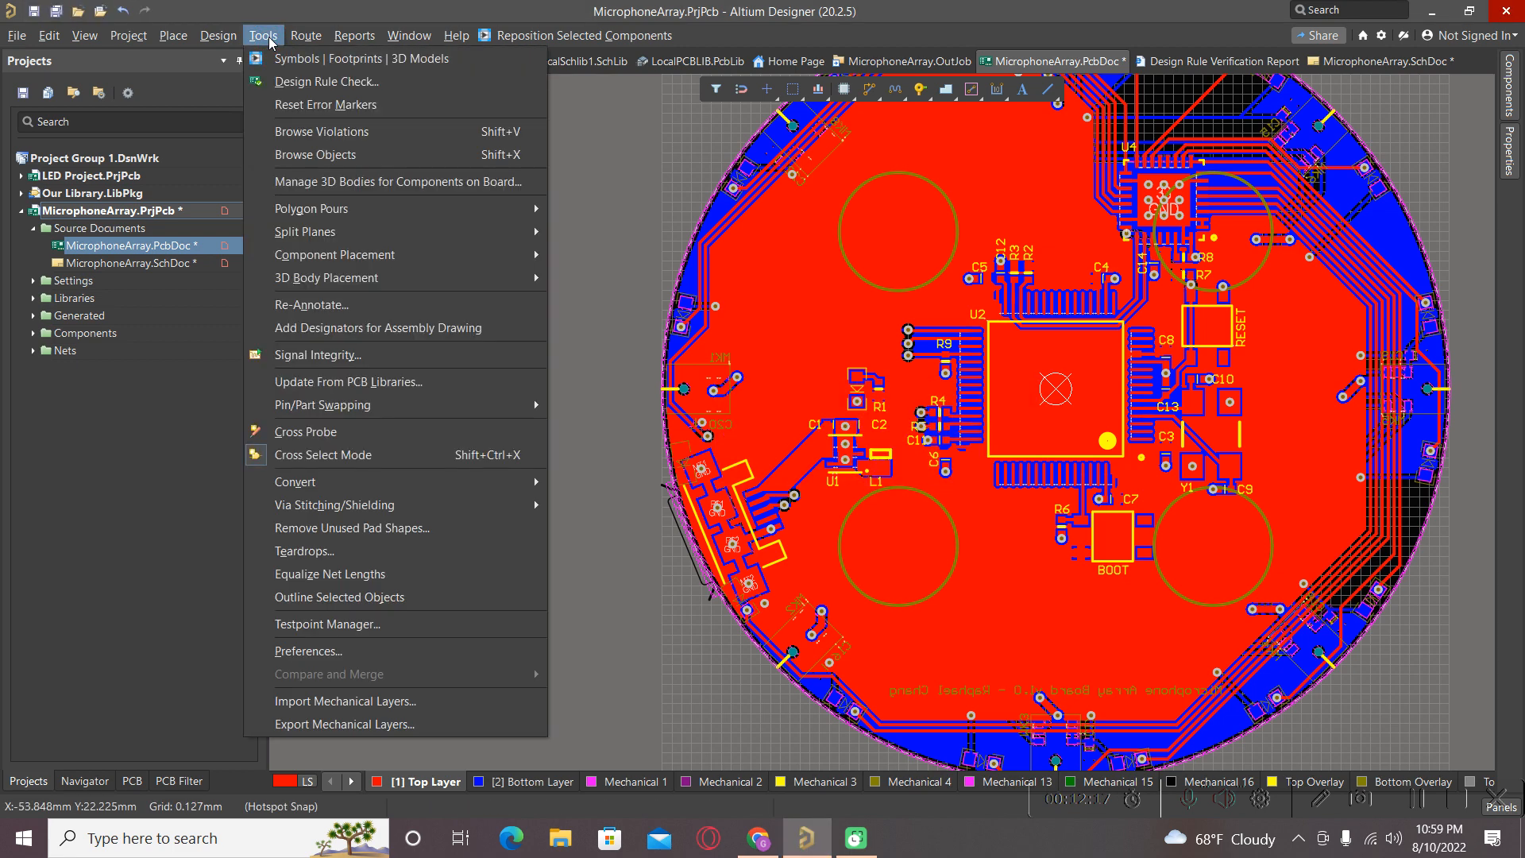
click(283, 81)
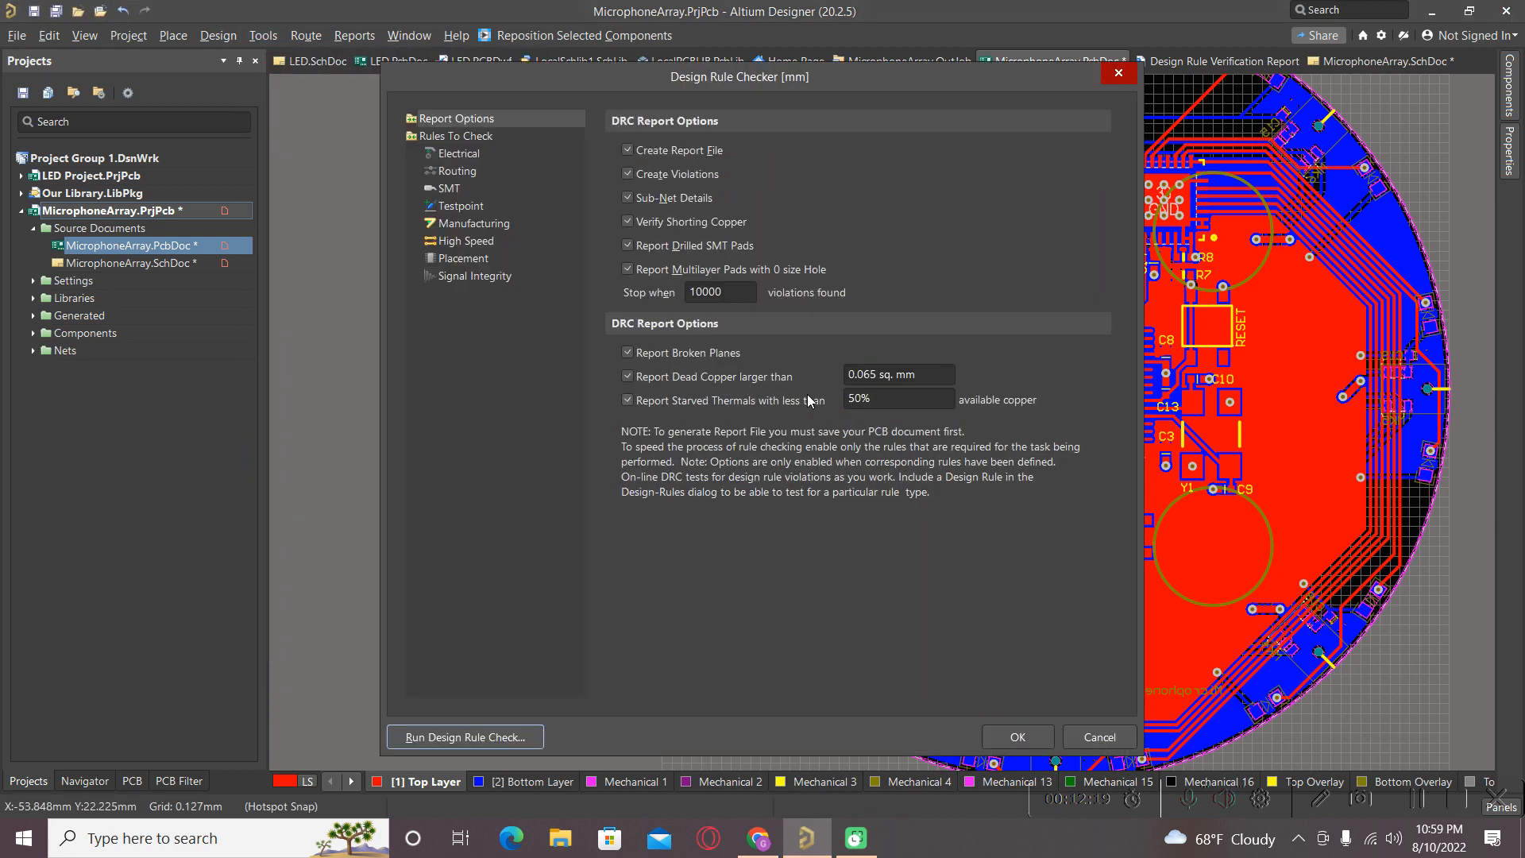
click(421, 737)
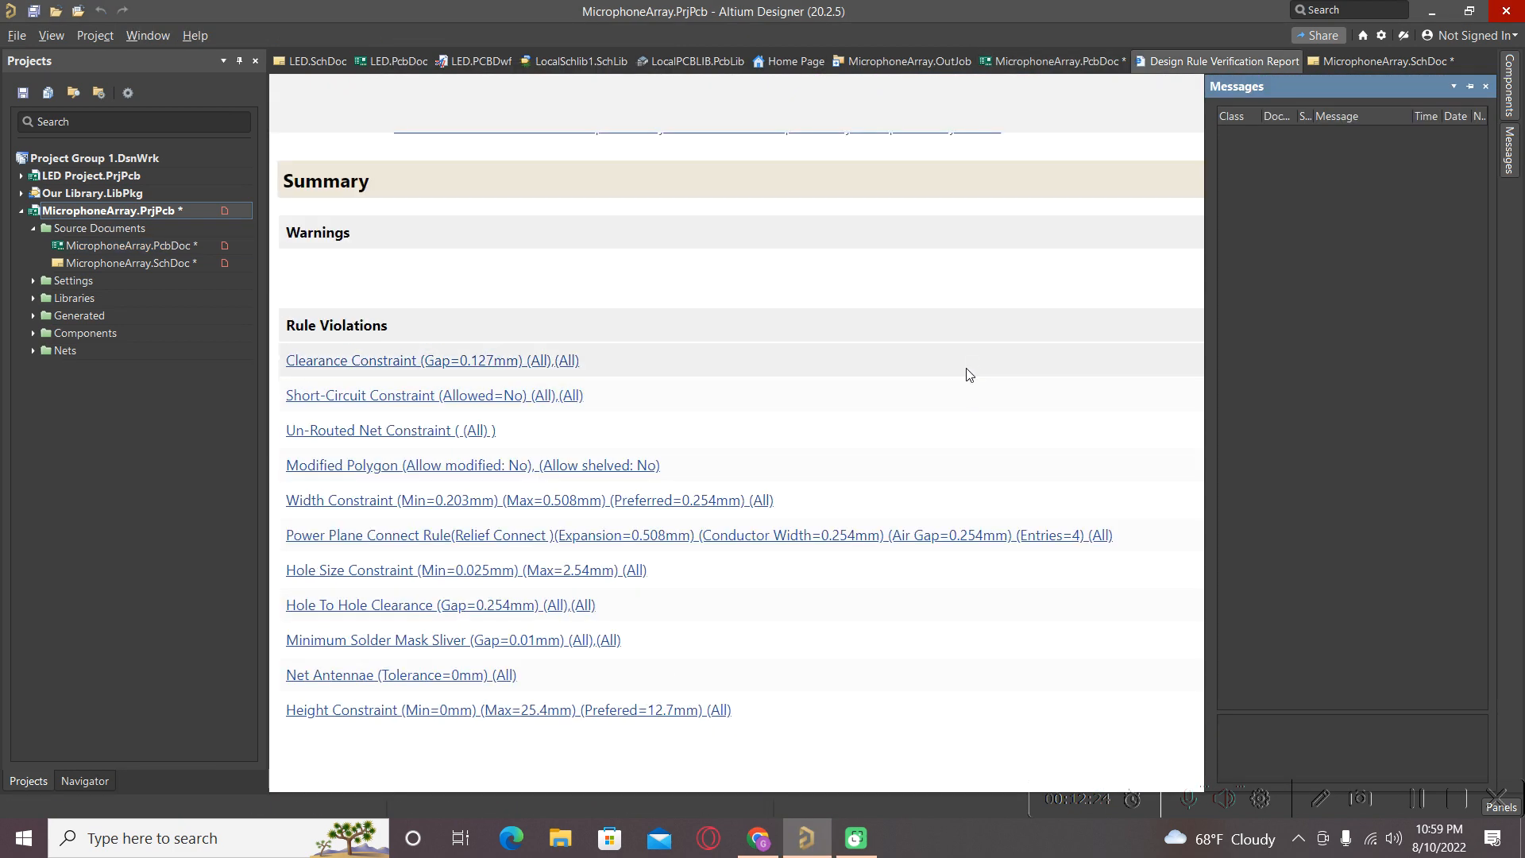
scroll(1370, 411, up, 3)
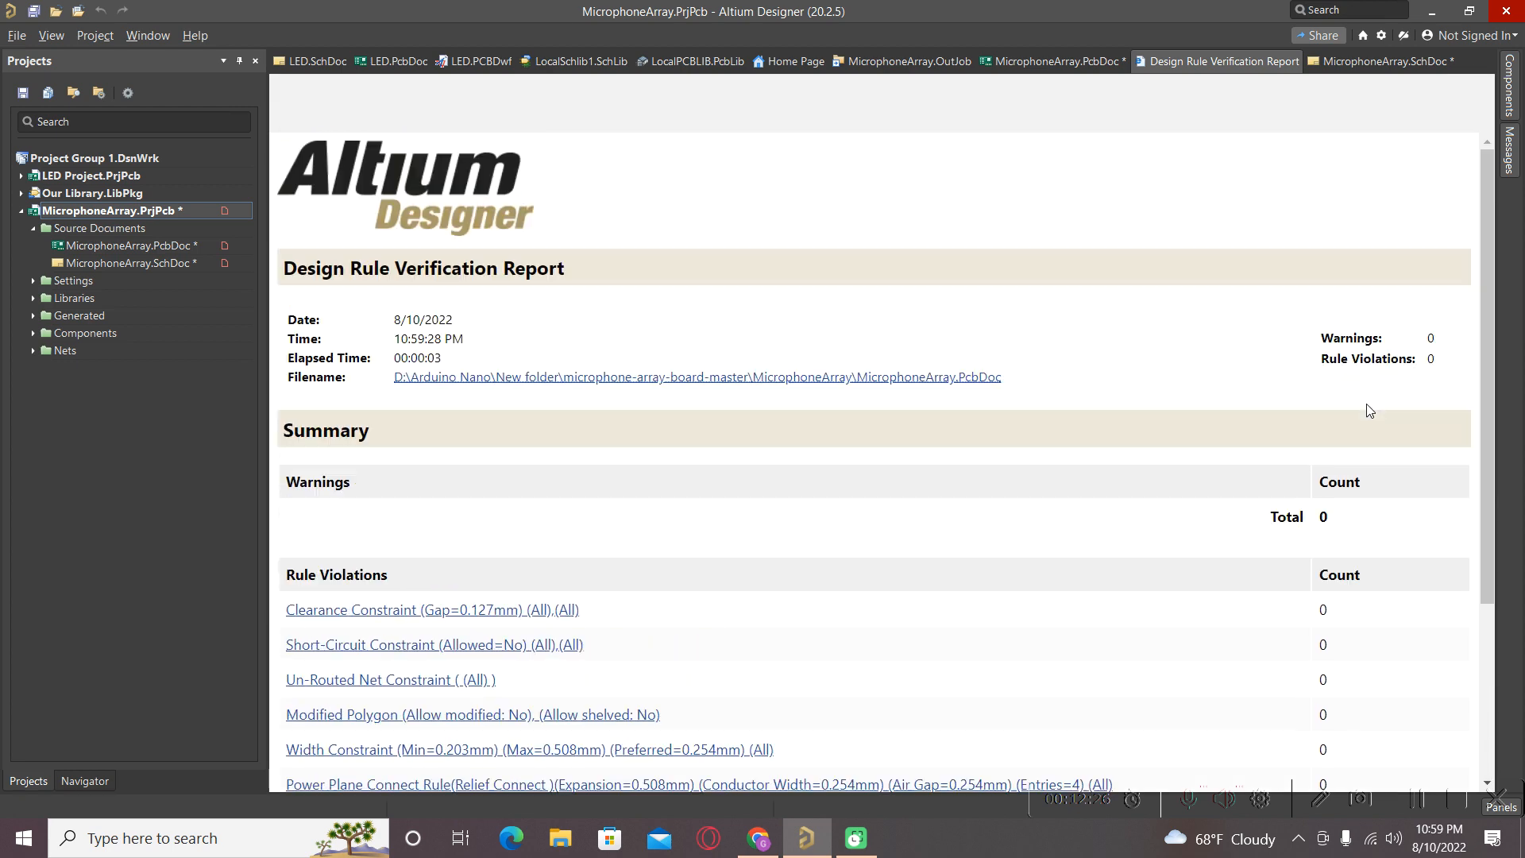
scroll(1397, 334, down, 3)
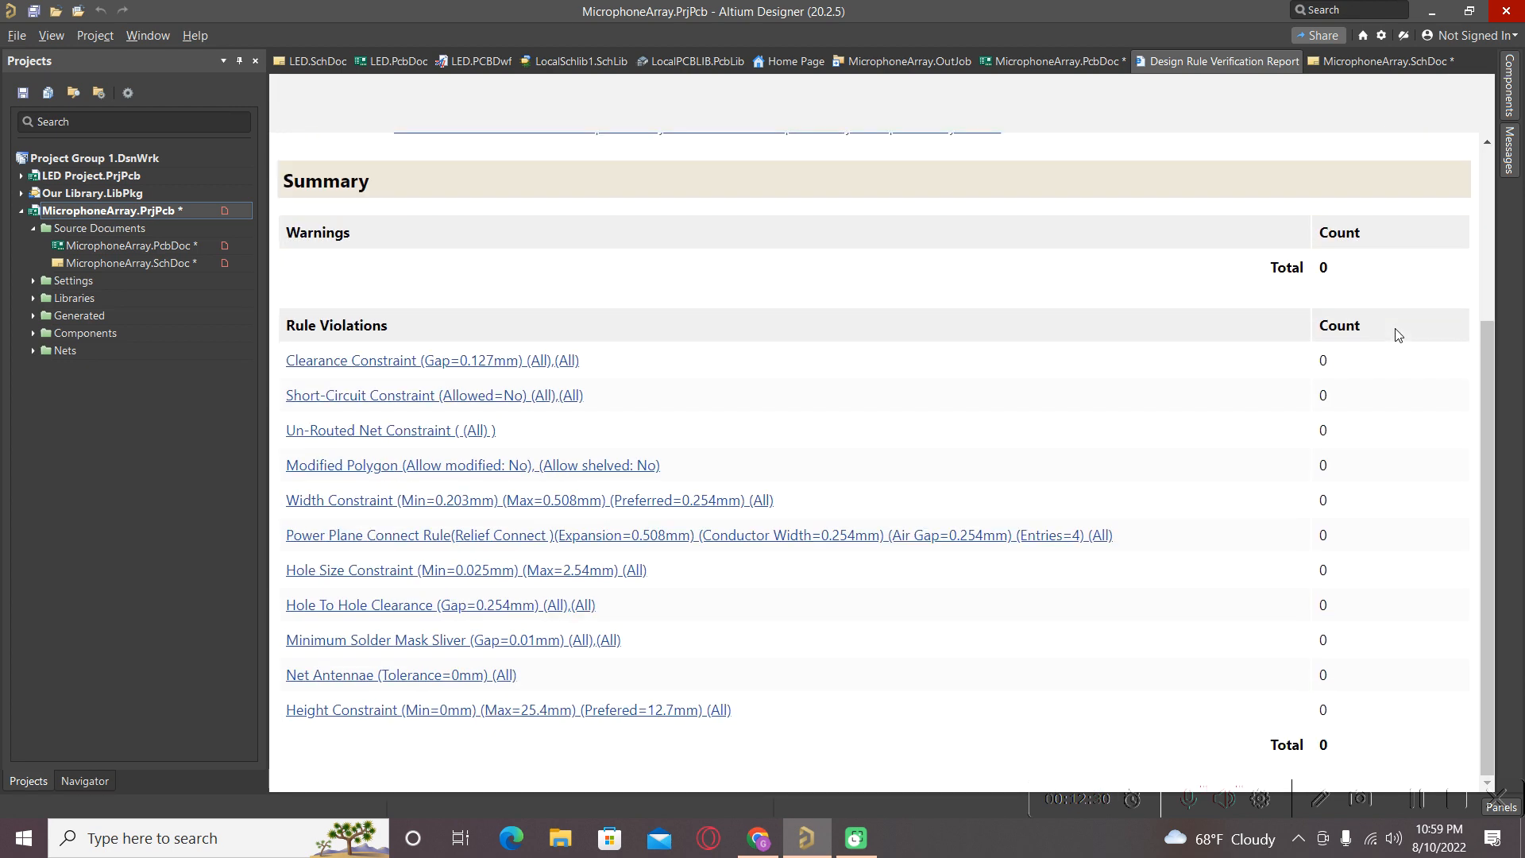
scroll(1396, 337, up, 3)
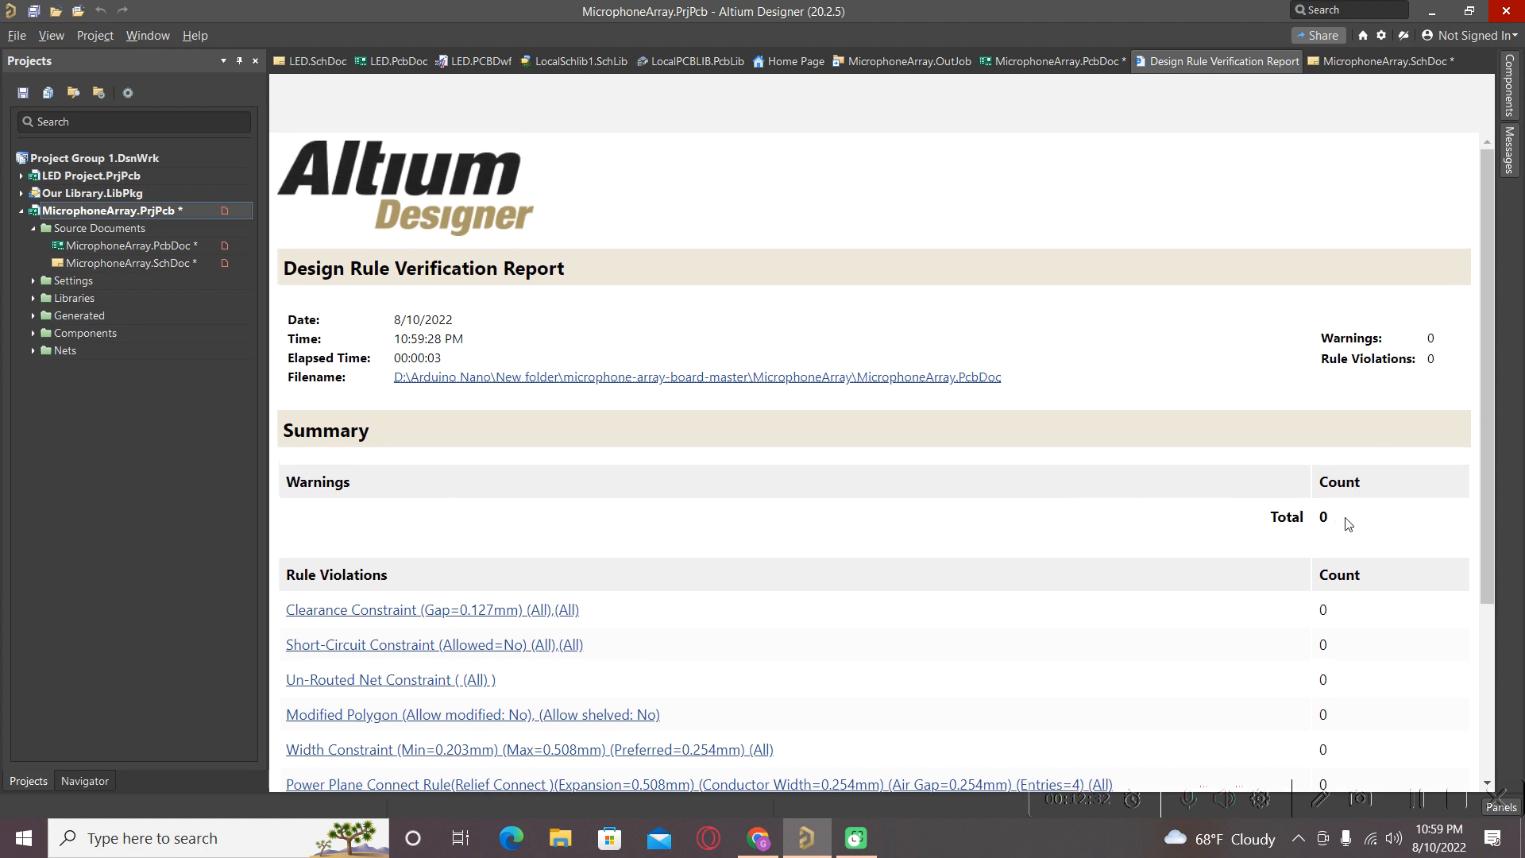
scroll(1064, 474, down, 3)
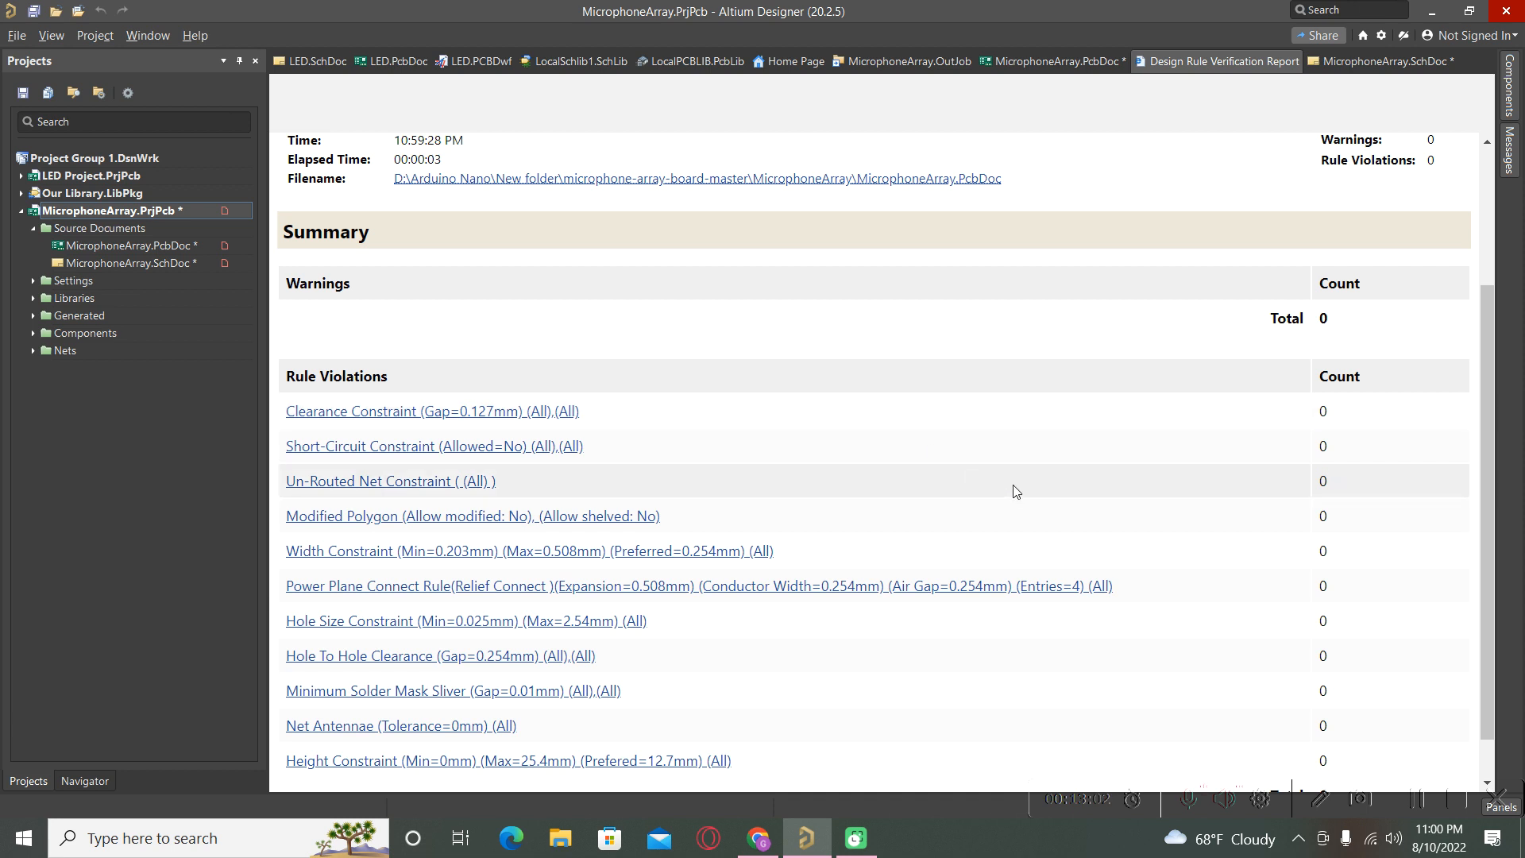
double_click(128, 246)
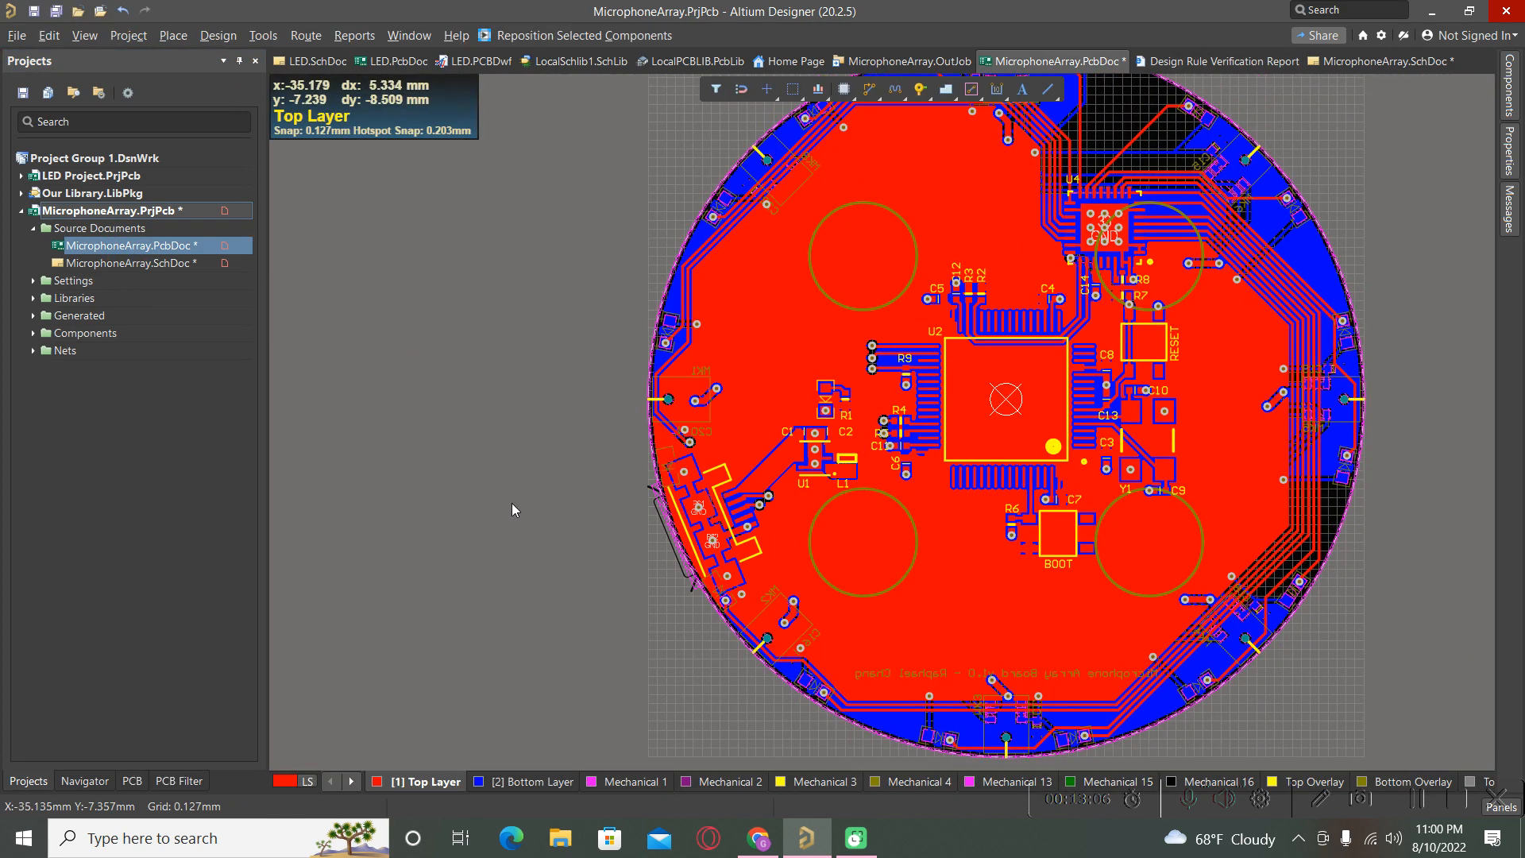
Open the Gerber Setup dialog from File > Fabrication Outputs > Gerber Files.
ctrl+scroll(511, 504, down, 2)
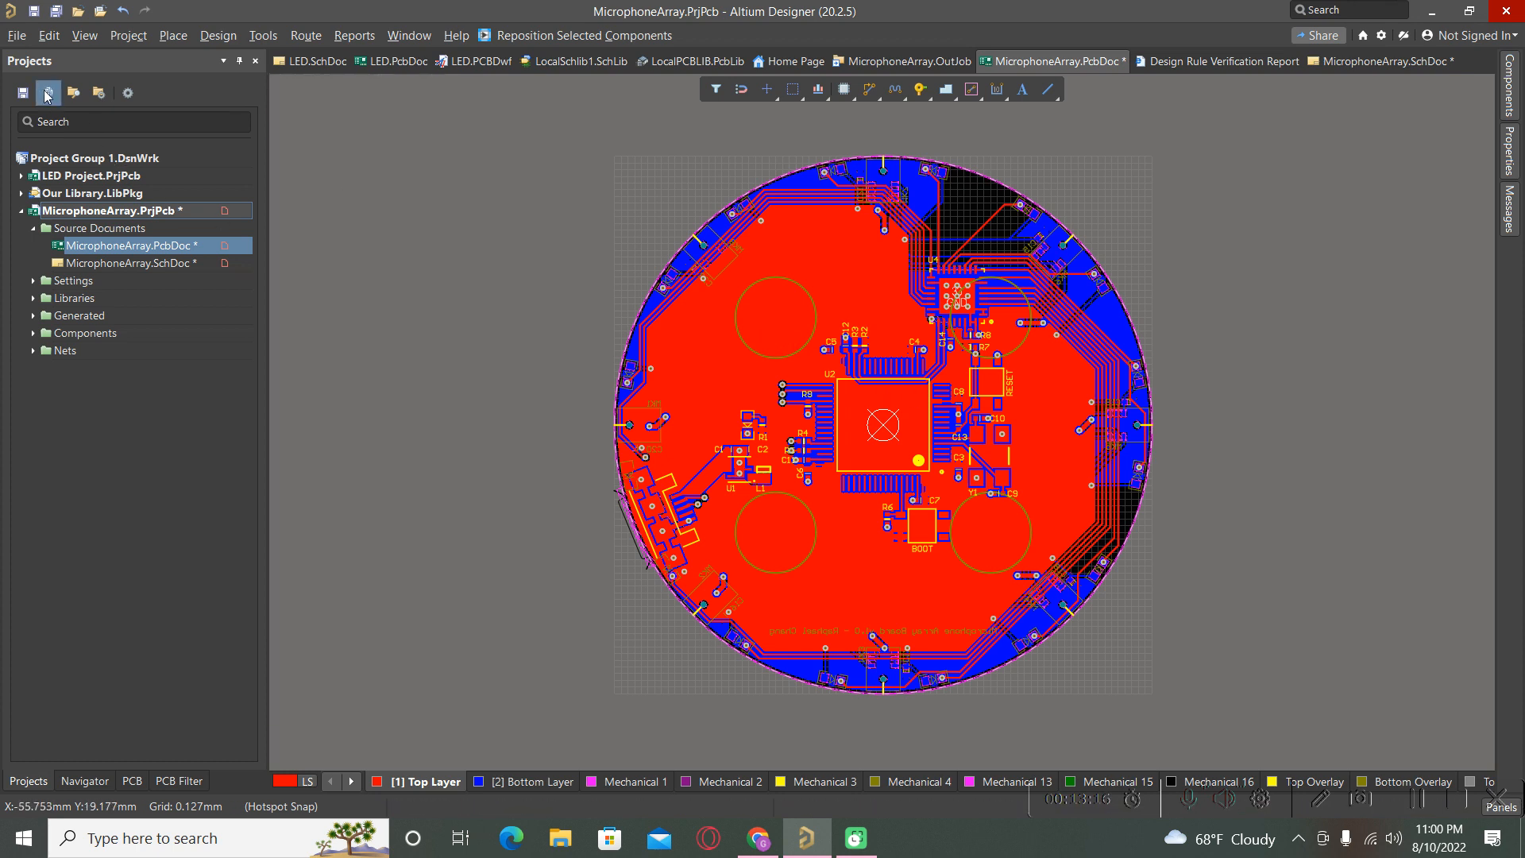
click(17, 36)
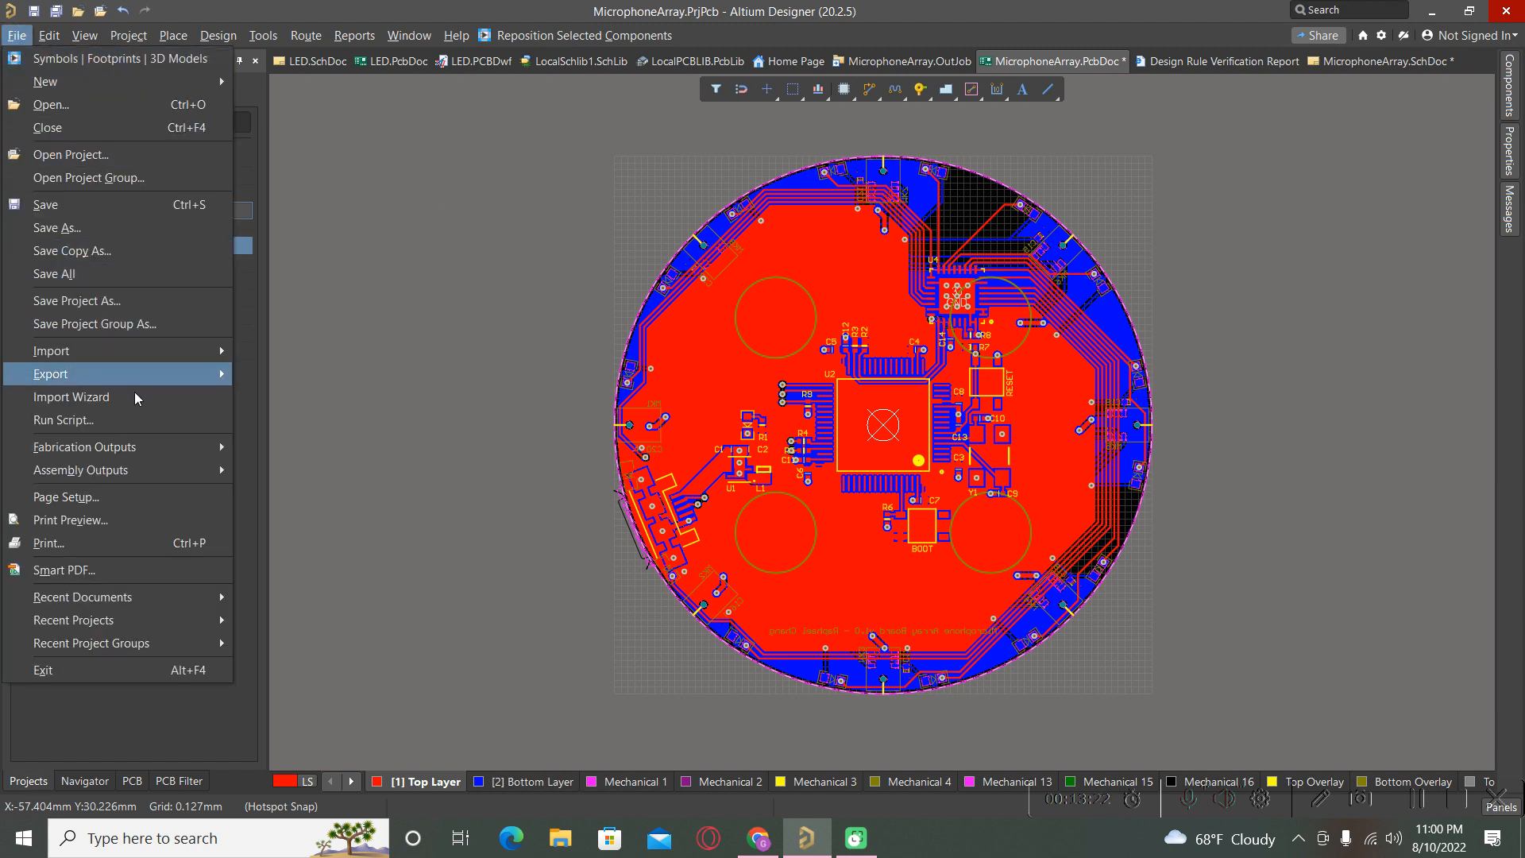
mouse_move(158, 454)
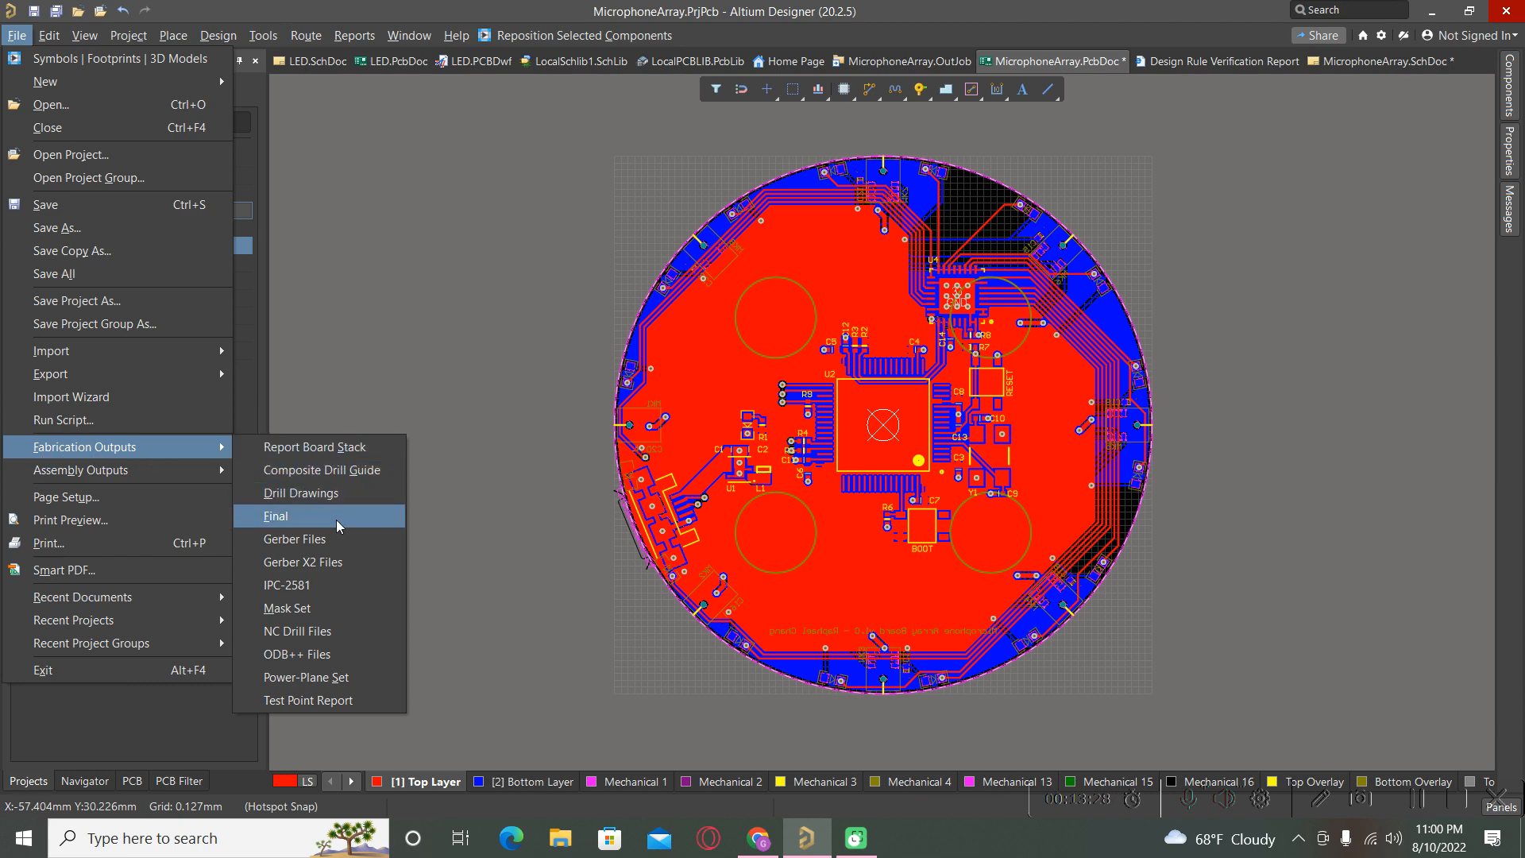
click(322, 543)
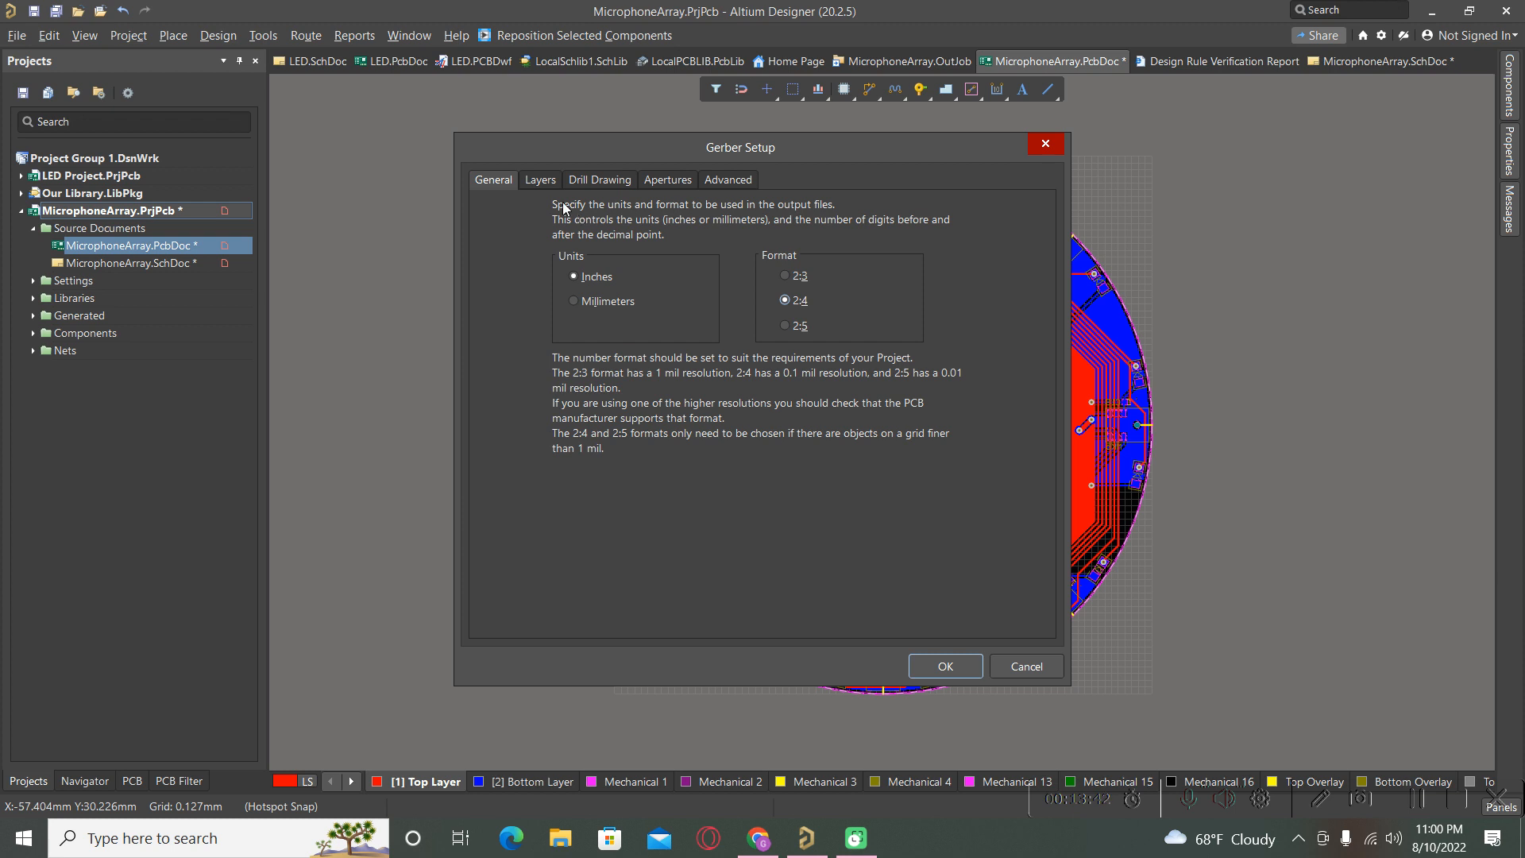
Enable plotting of the Top Overlay, Top Paste and Keep-Out layers.
click(541, 184)
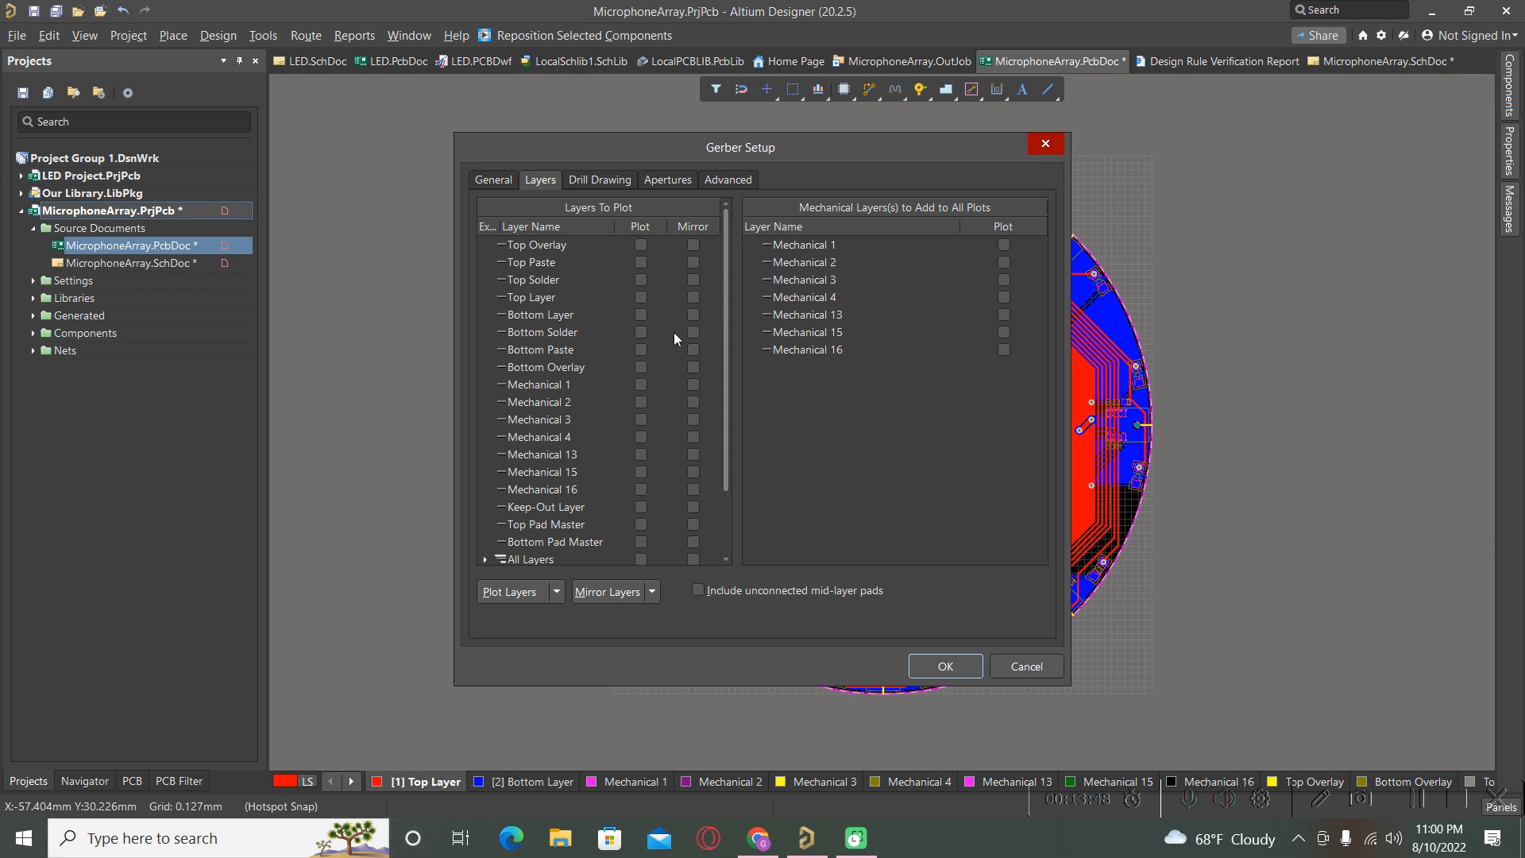
click(642, 246)
click(644, 263)
click(641, 508)
Plot all used drill pairs for drill drawings and guides, then generate the Gerbers.
click(610, 180)
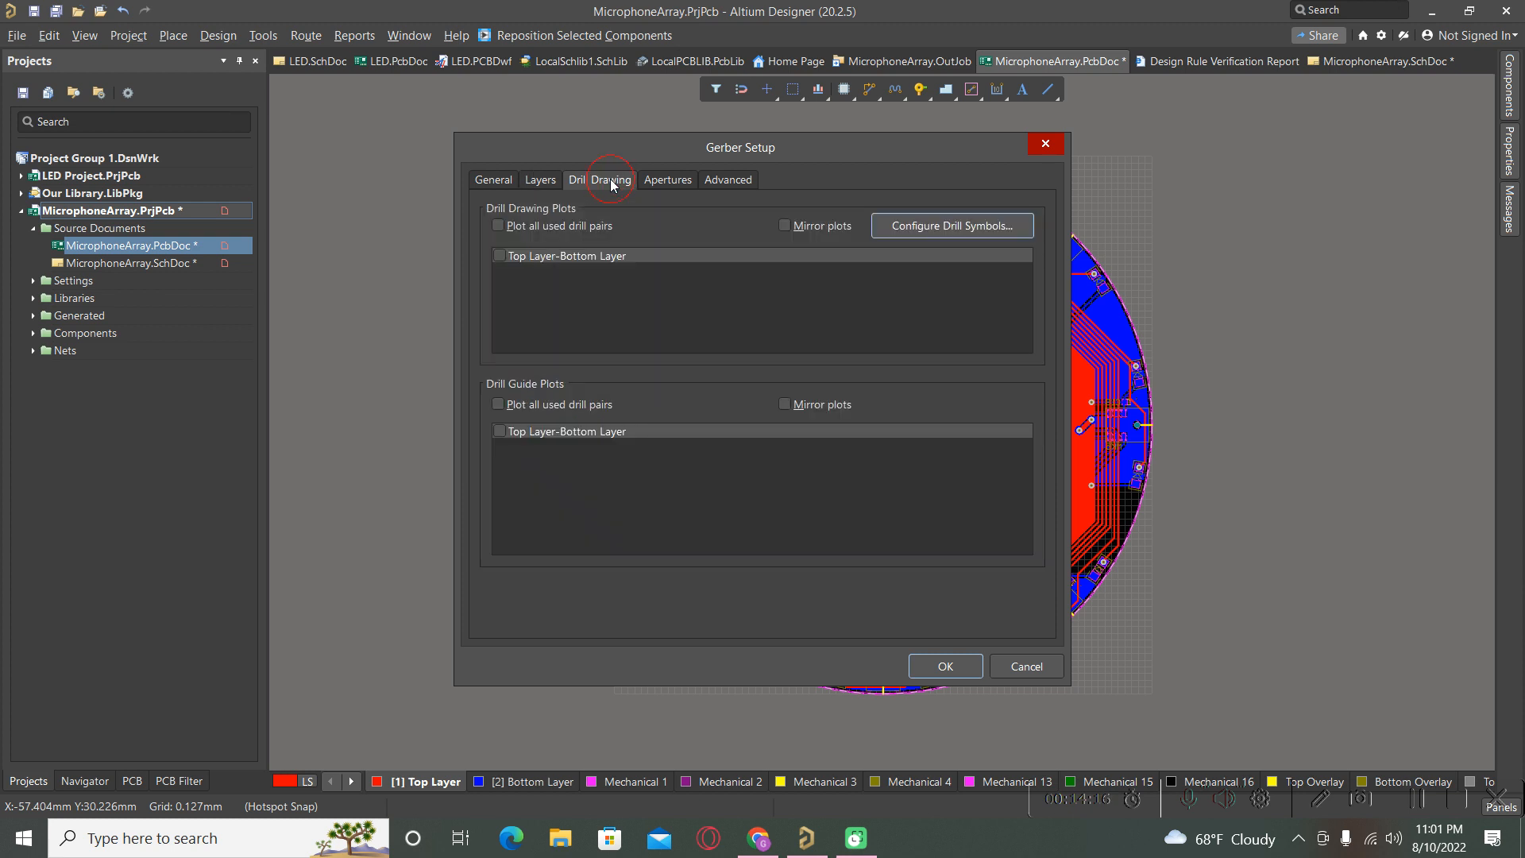
click(499, 226)
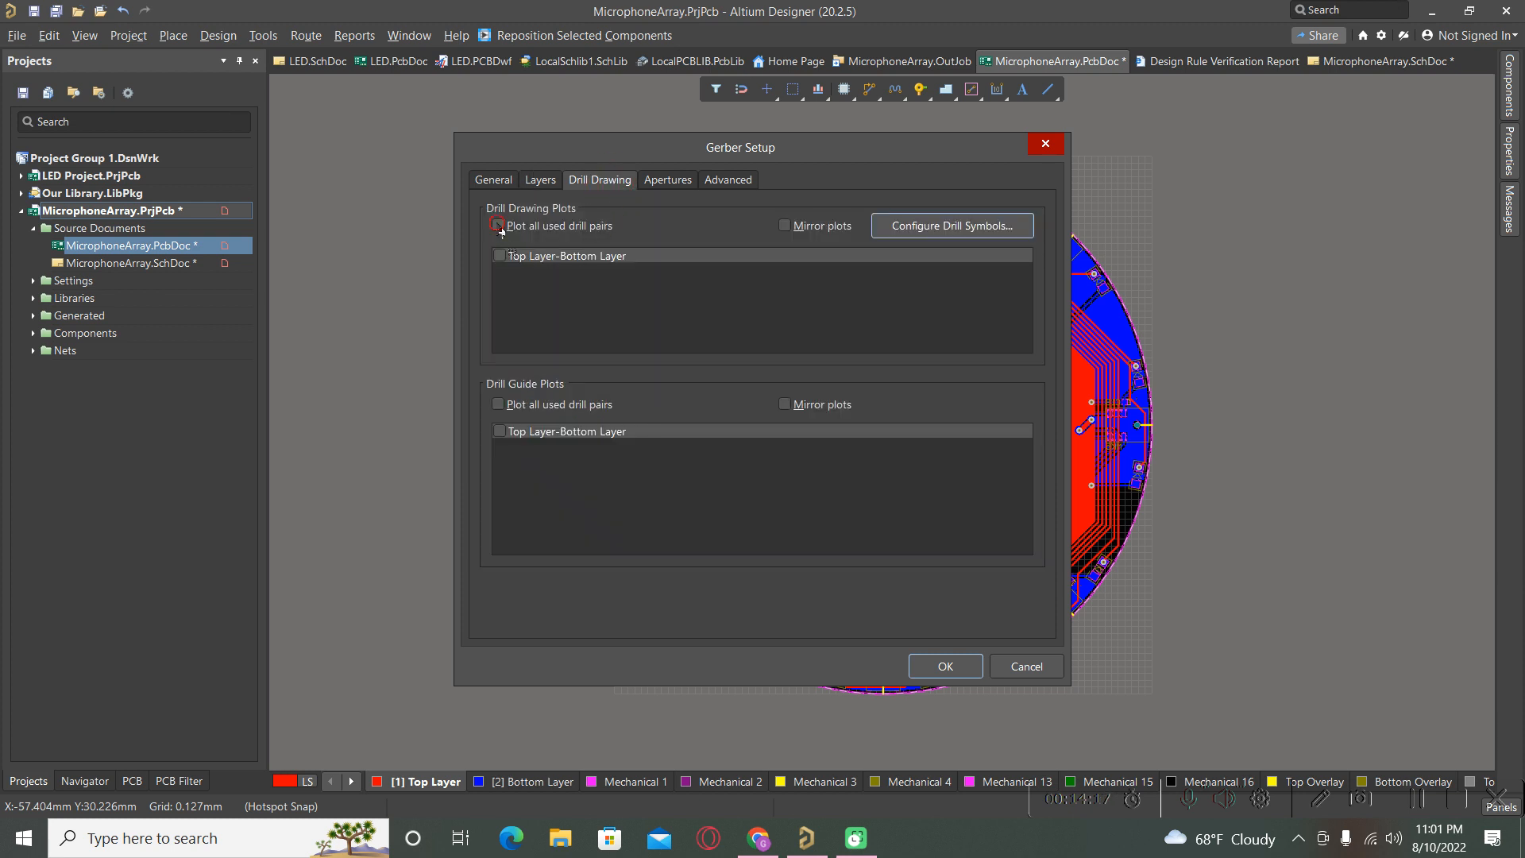
click(498, 404)
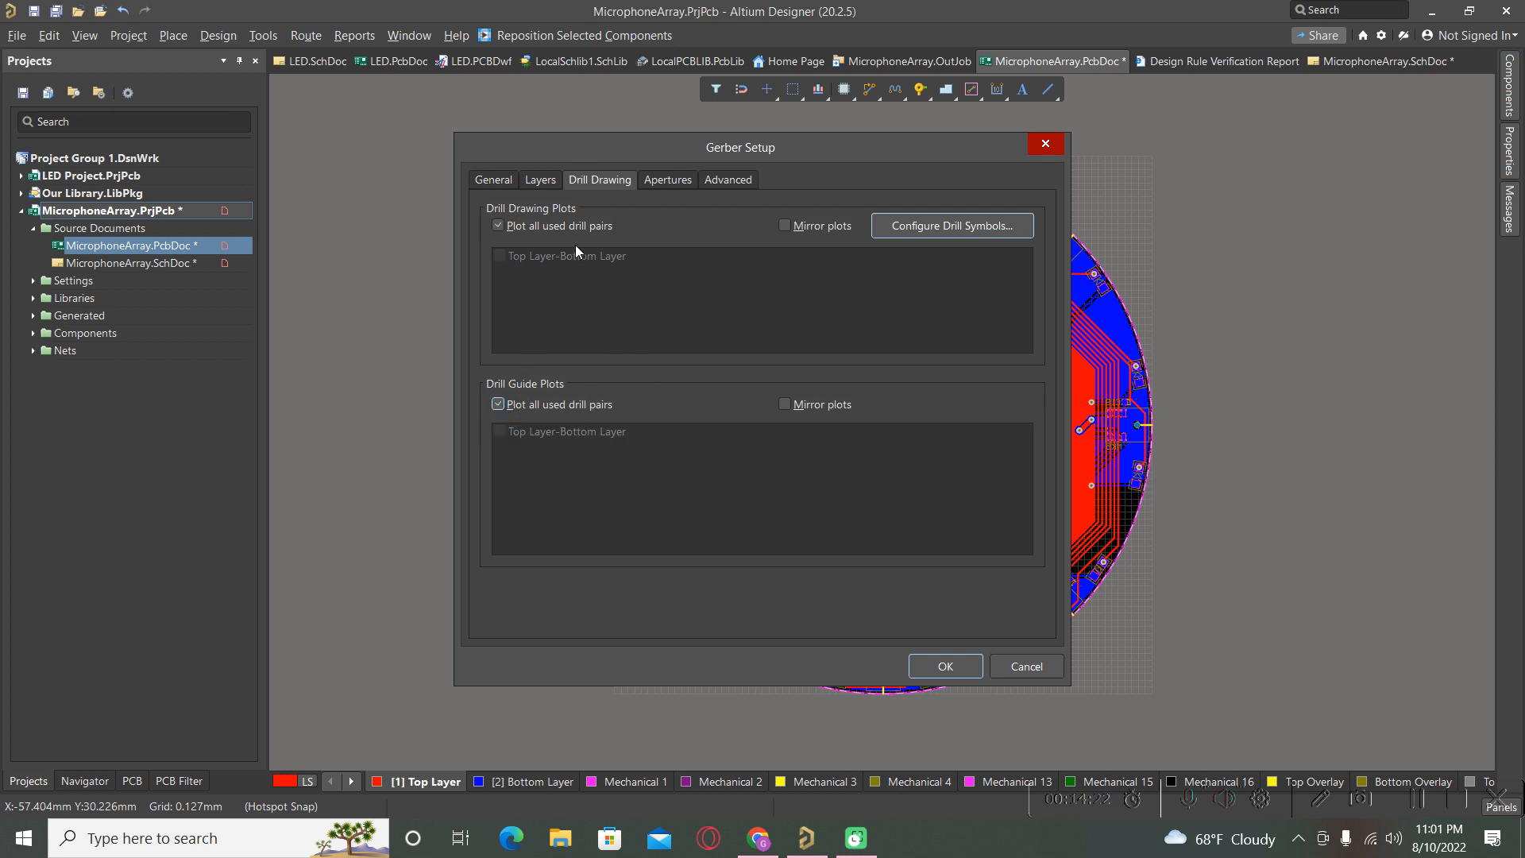
click(666, 183)
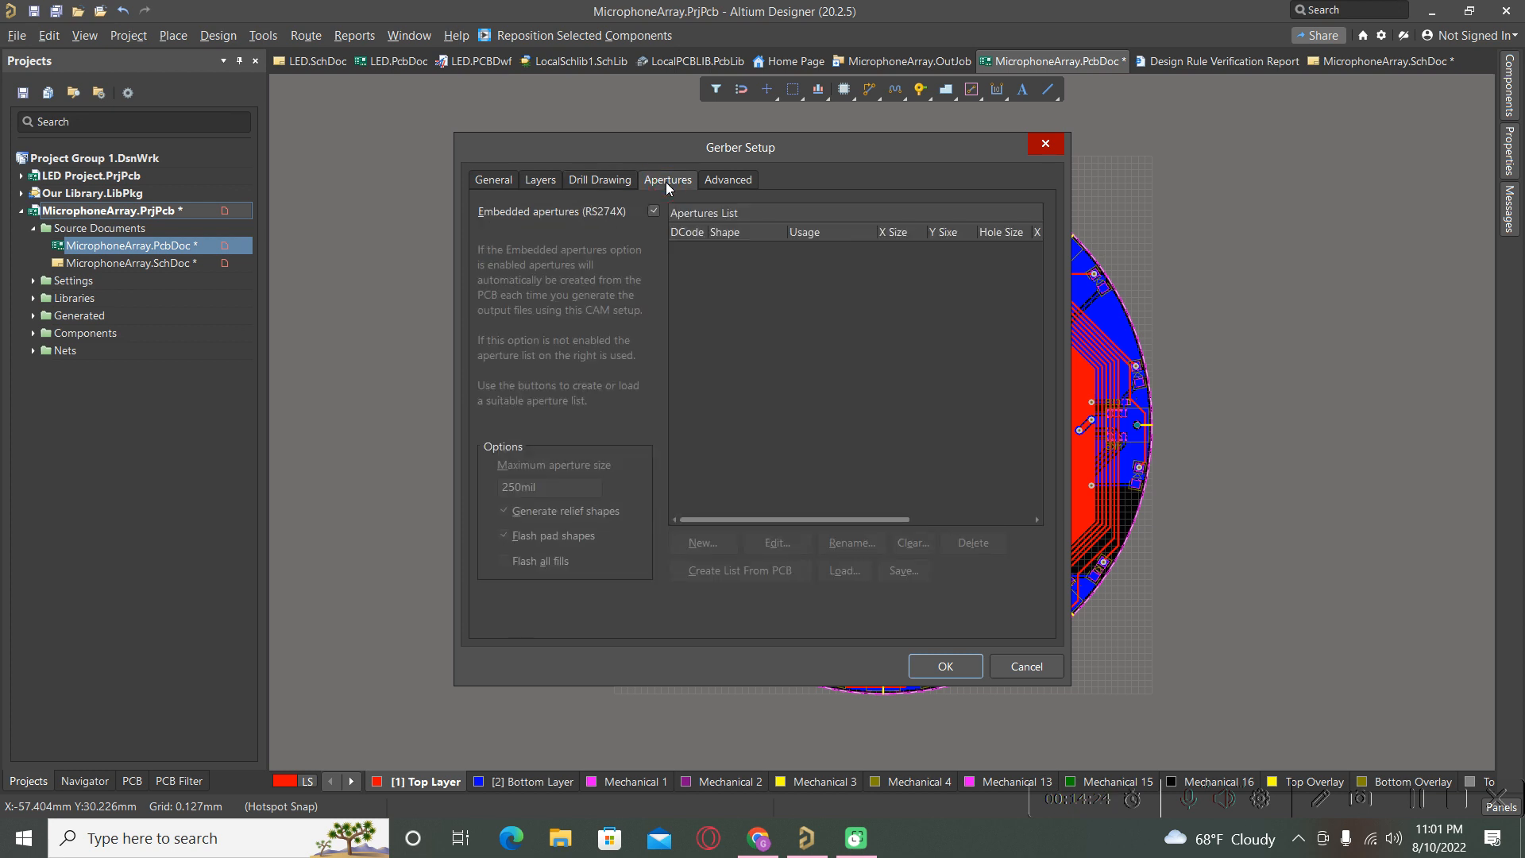
click(737, 183)
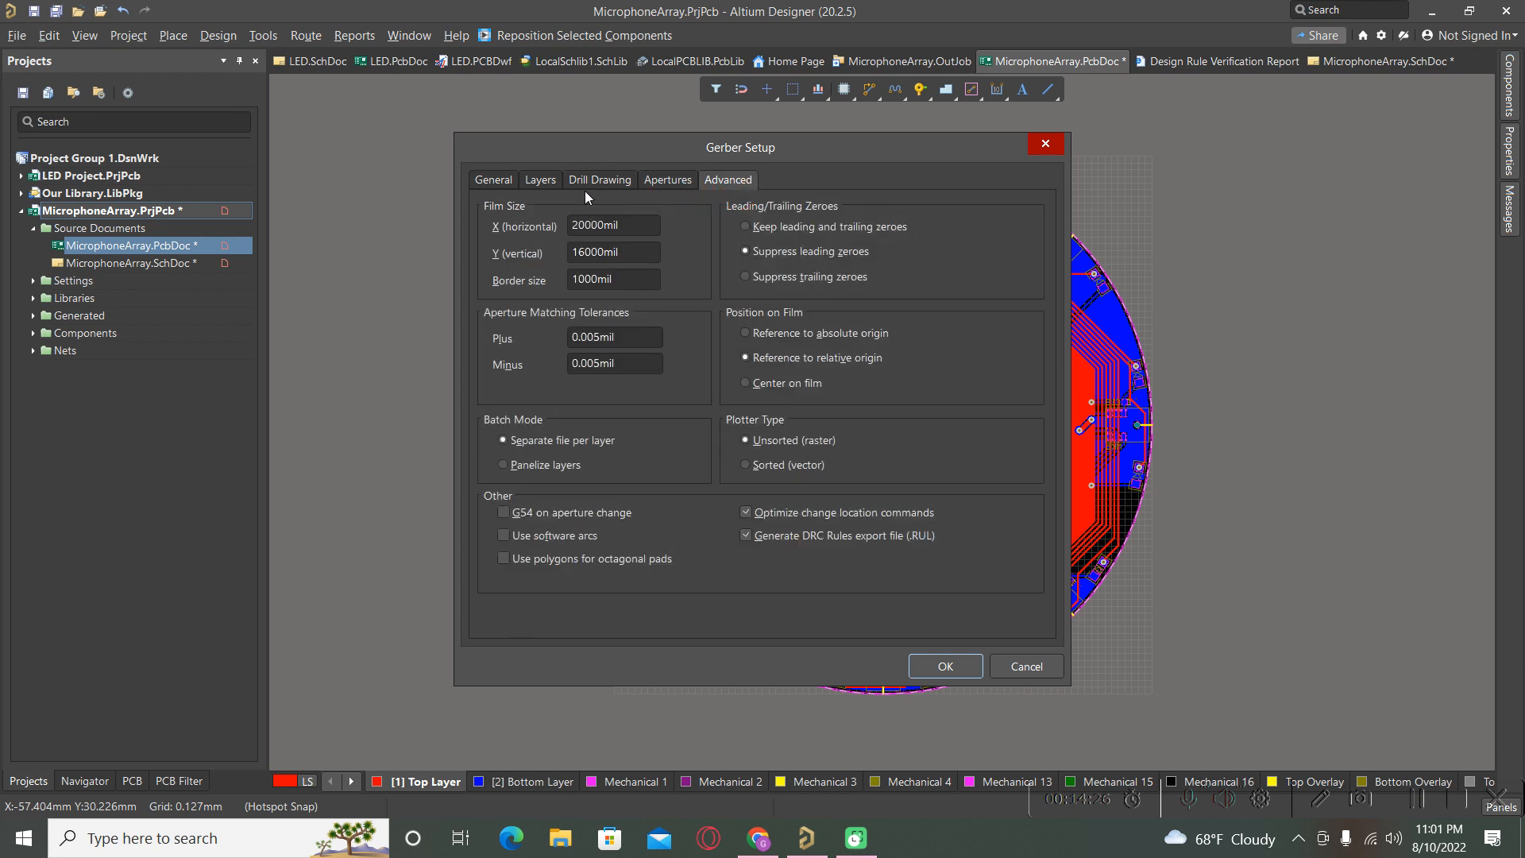
click(508, 184)
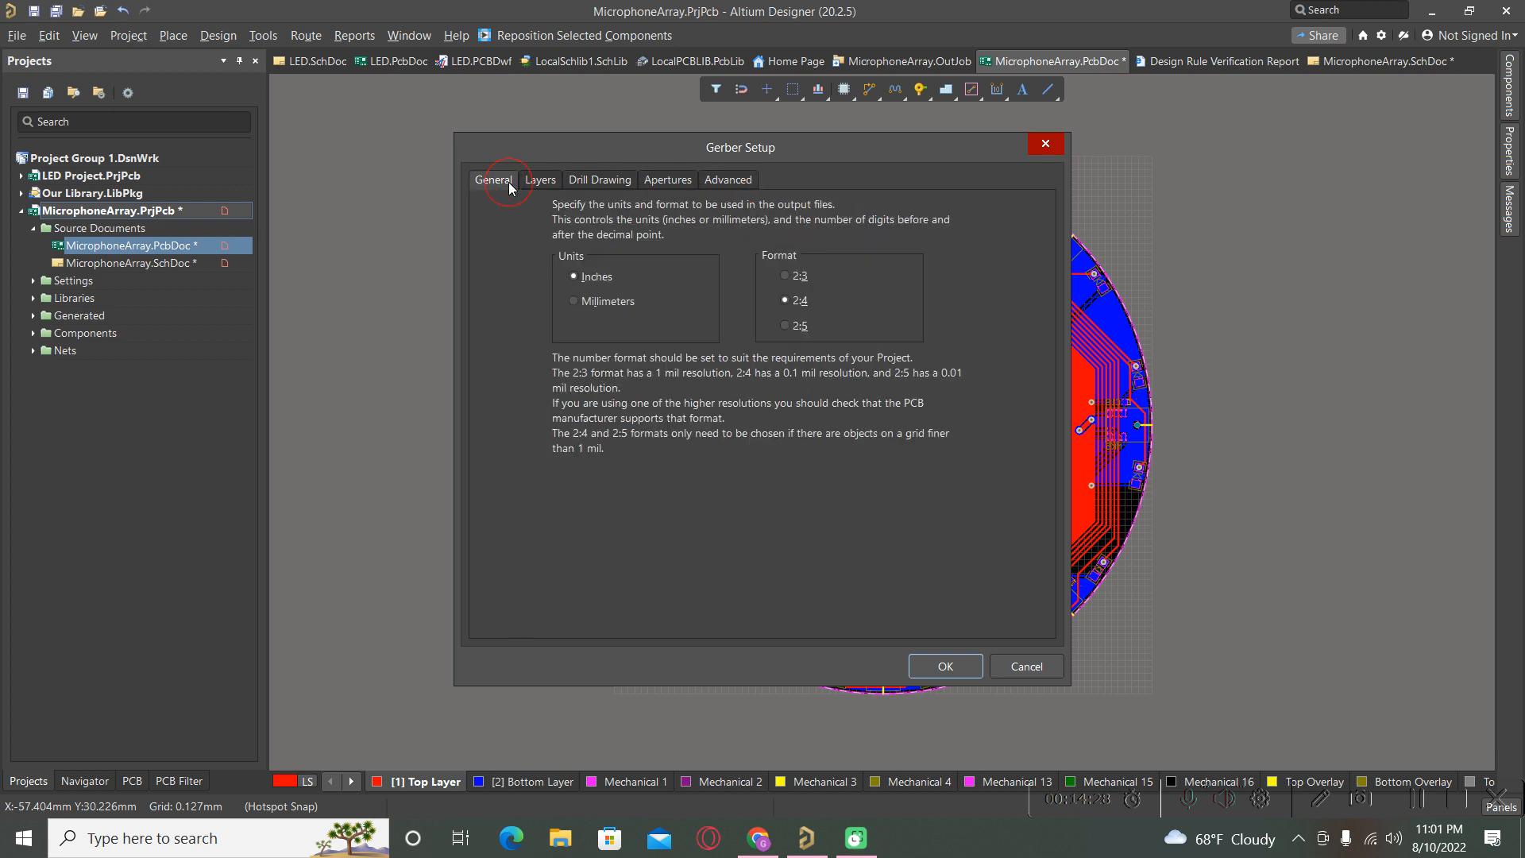
click(956, 672)
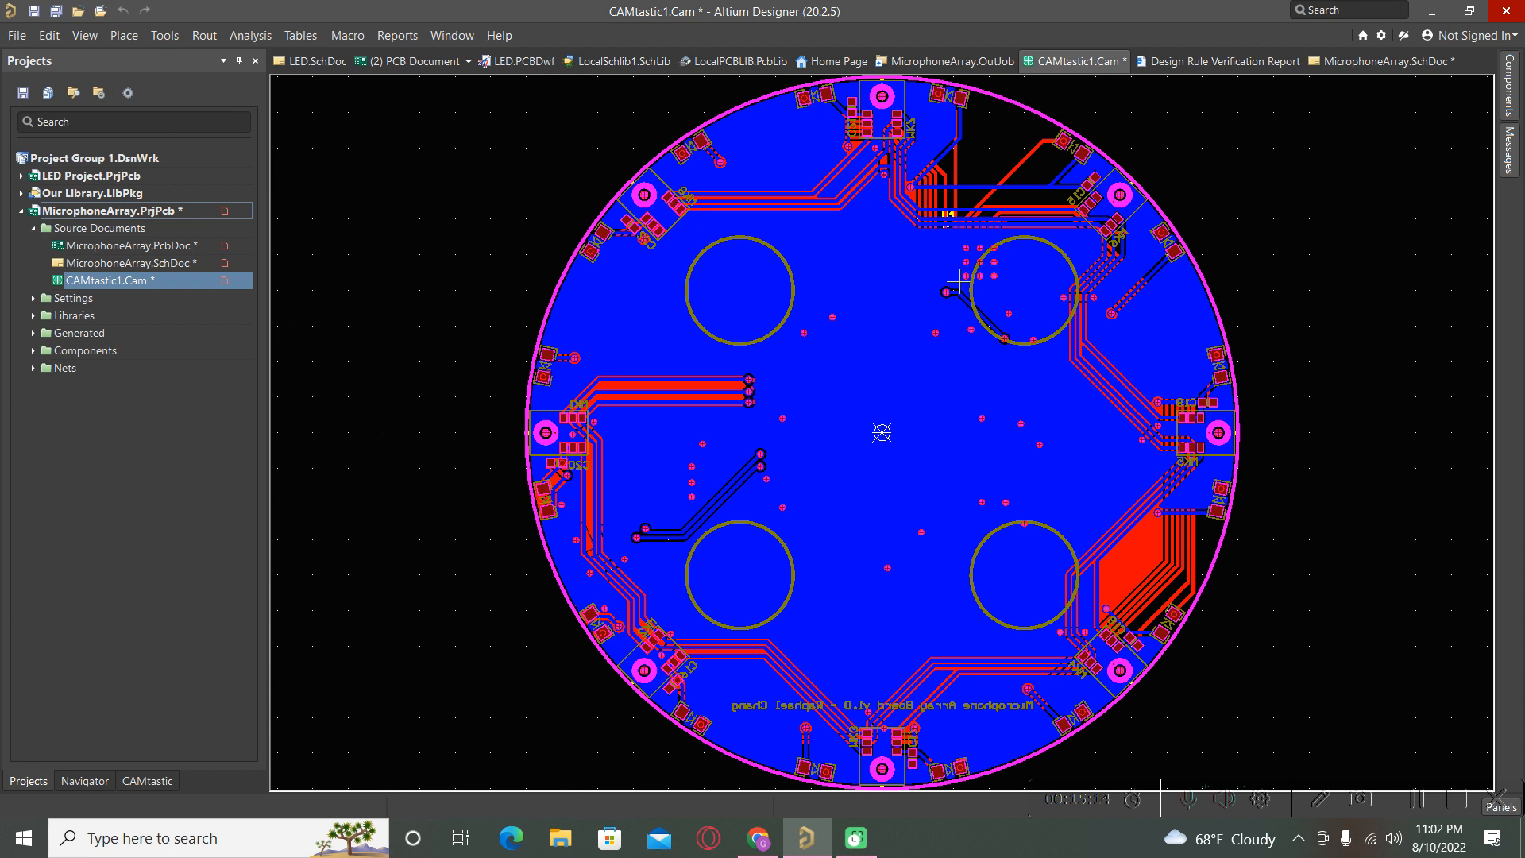
In the CAM layer list, hide the gbl, gtp, gbo, gg1 and gd1 layers.
ctrl+scroll(958, 281, down, 1)
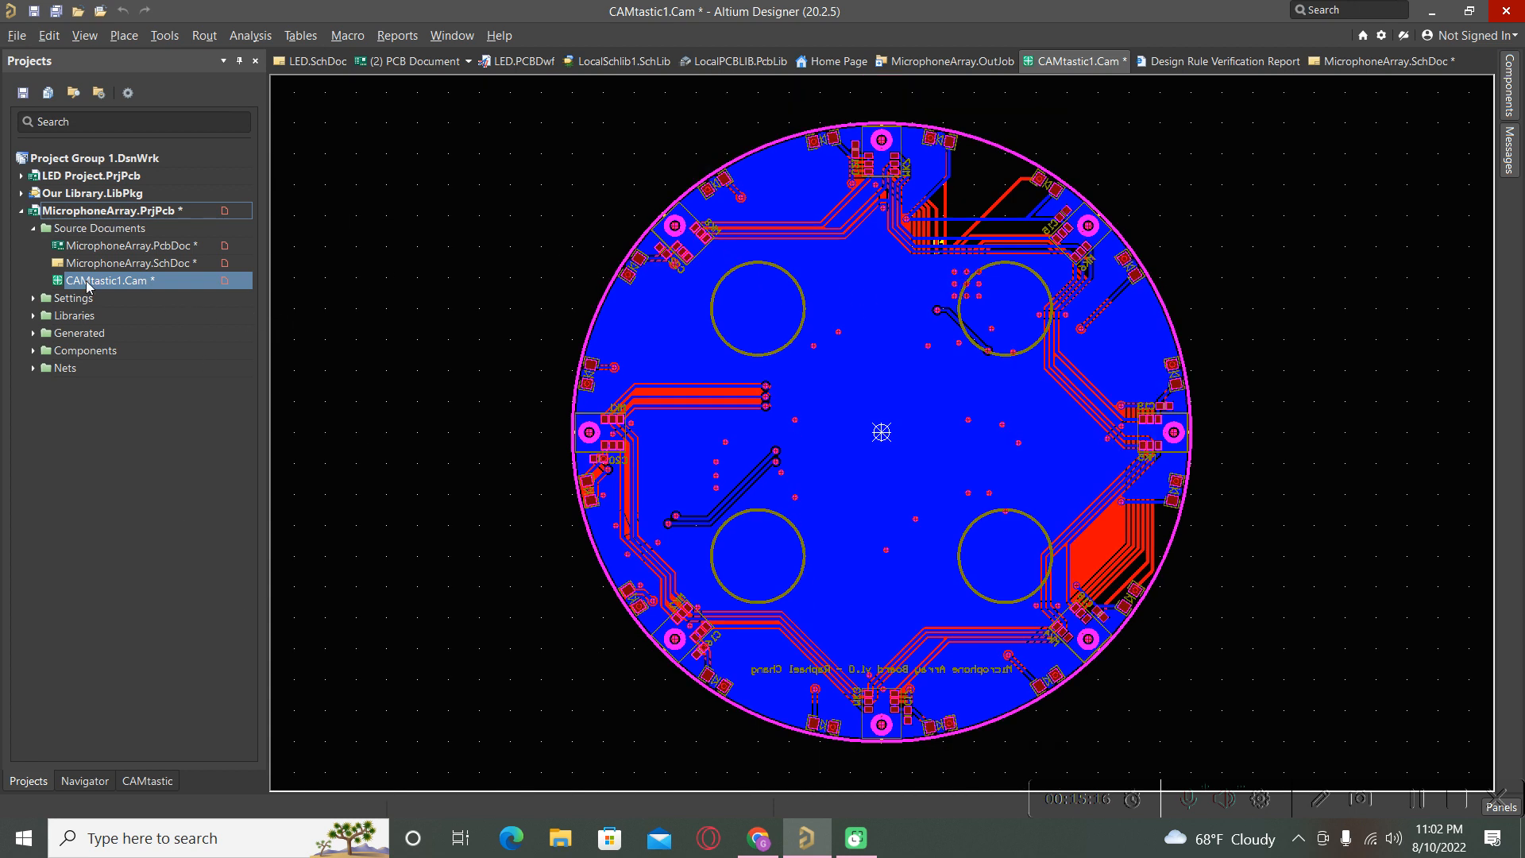
click(149, 796)
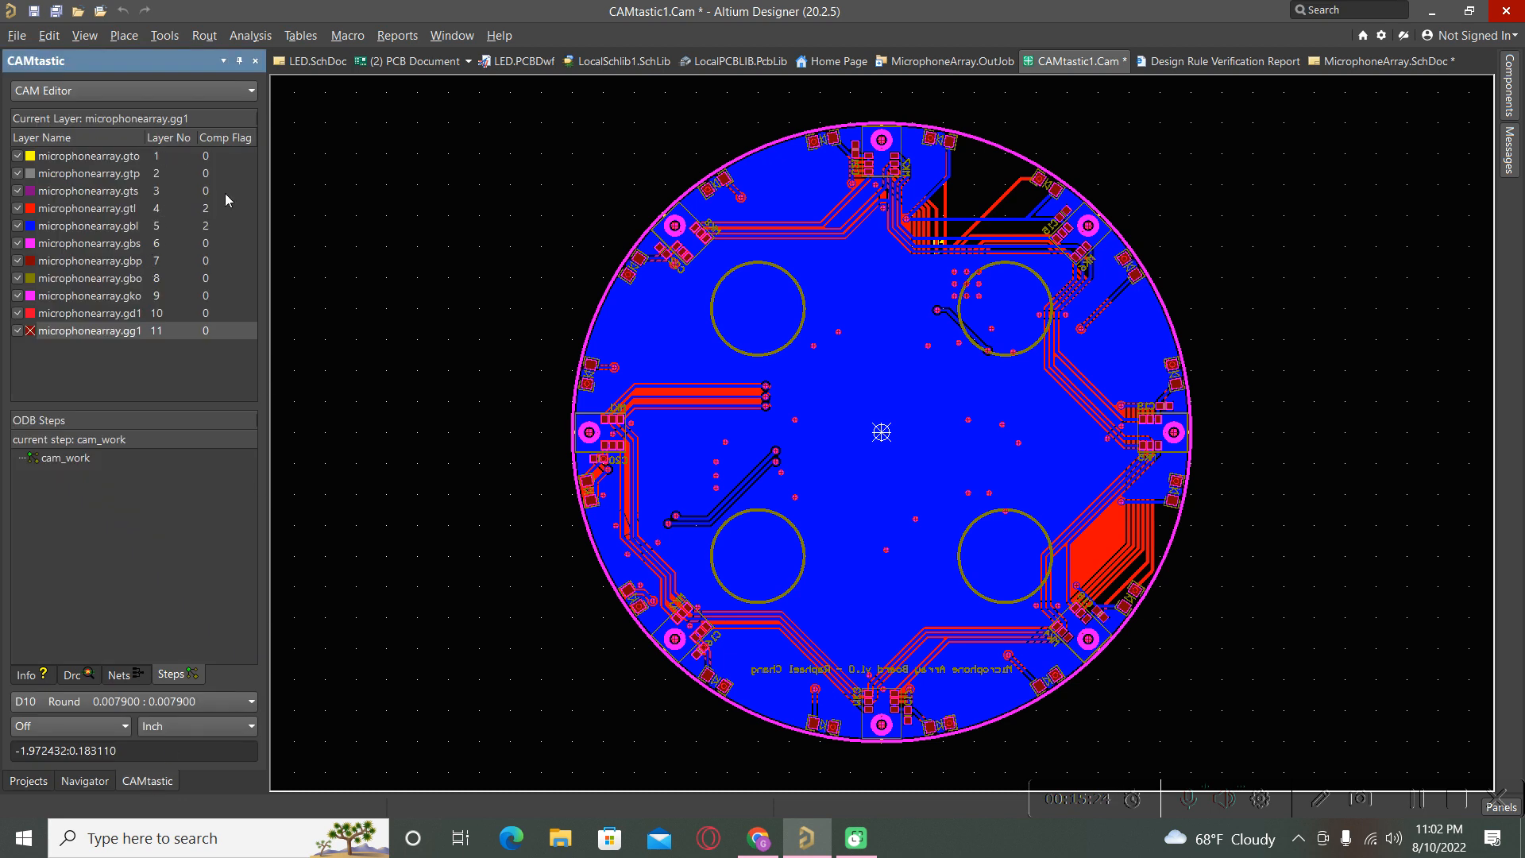
mouse_move(148, 141)
mouse_down()
mouse_move(177, 141)
mouse_move(150, 141)
mouse_up()
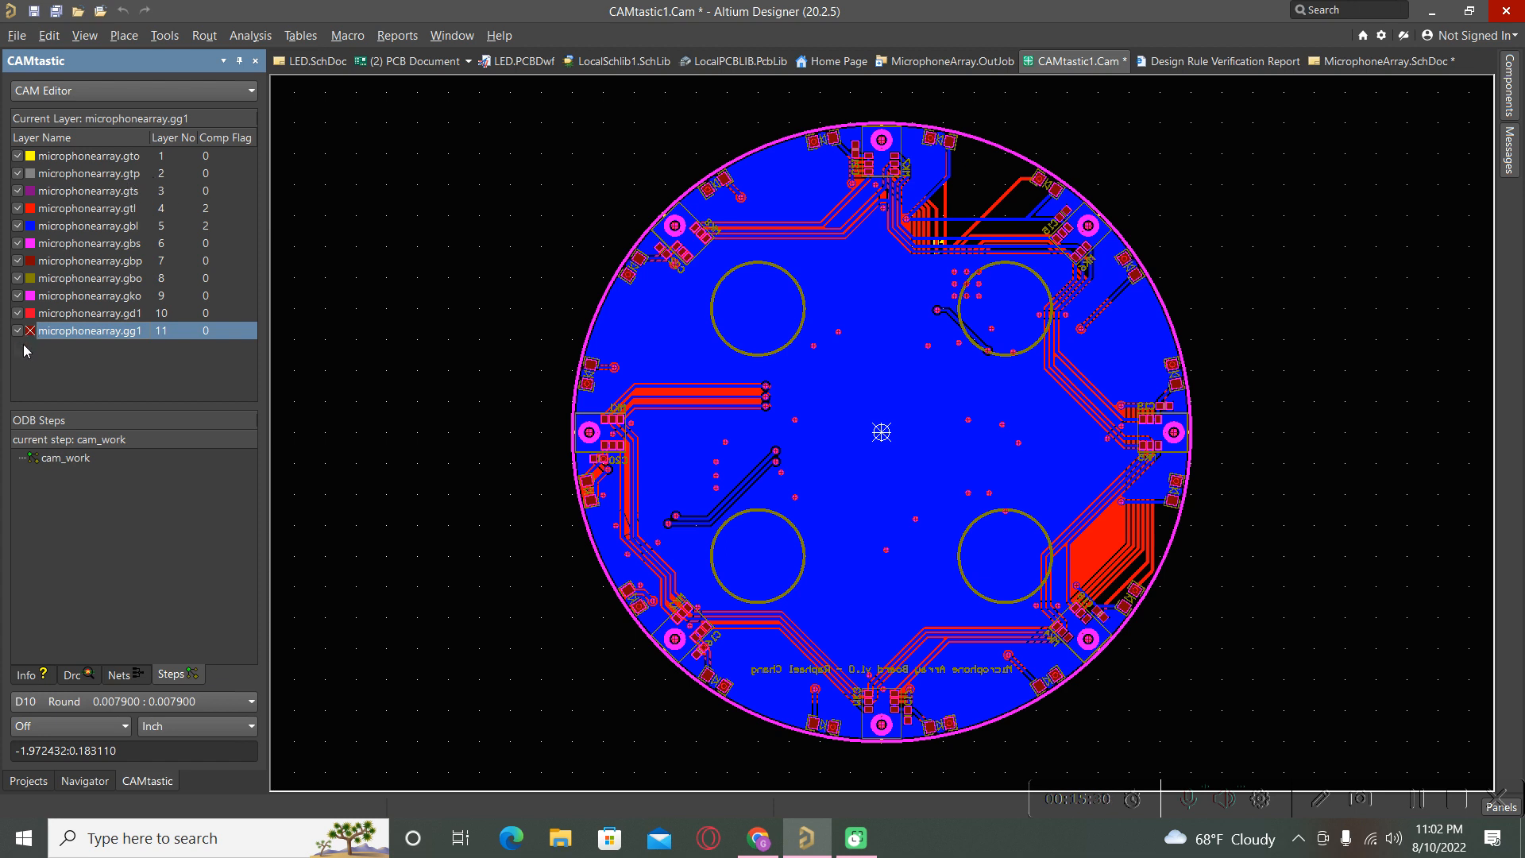
click(18, 227)
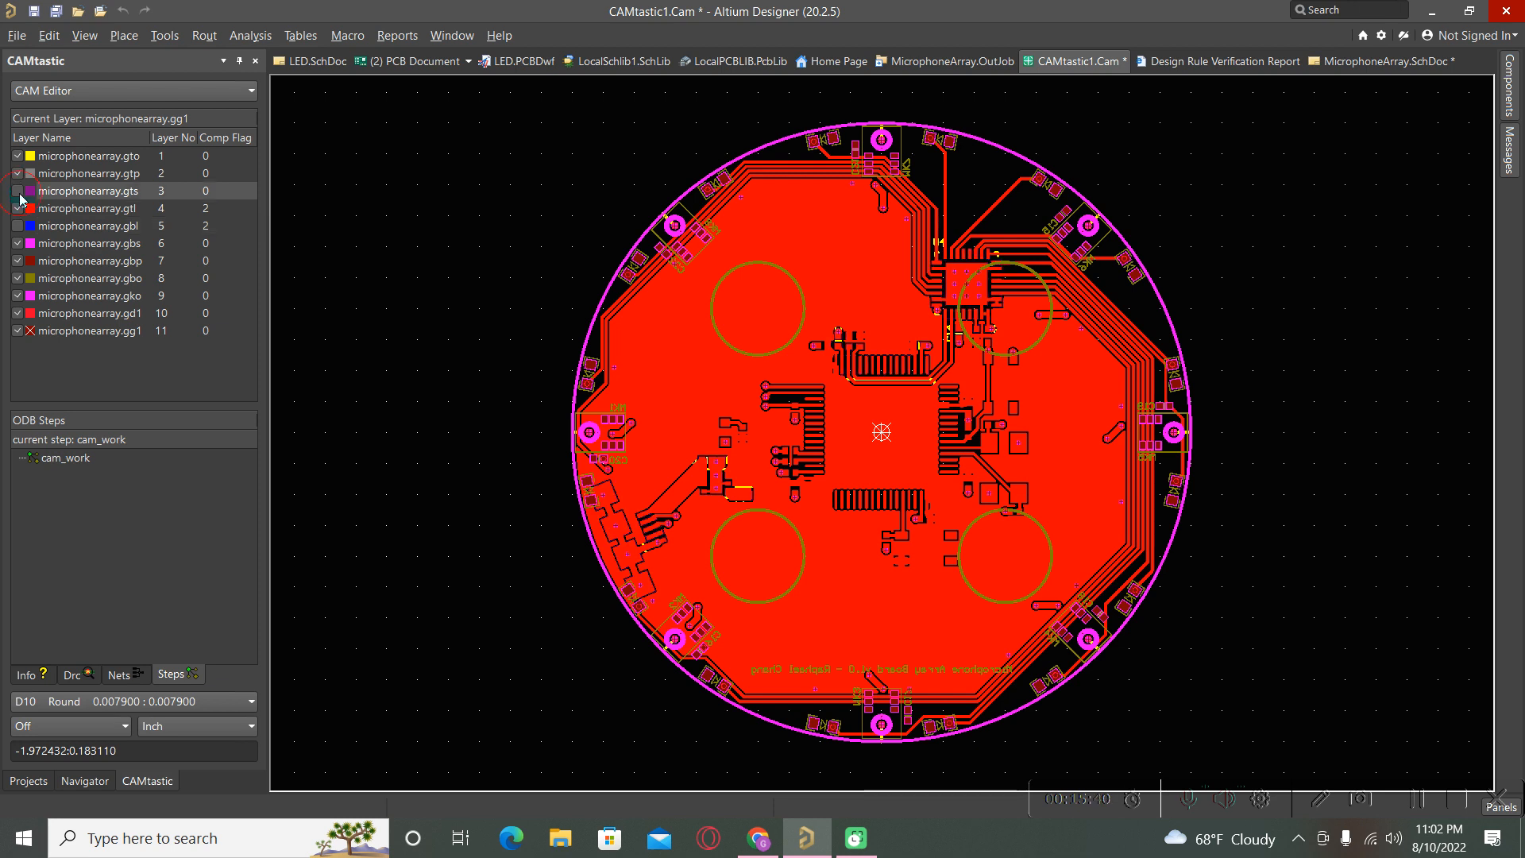
click(18, 191)
click(18, 192)
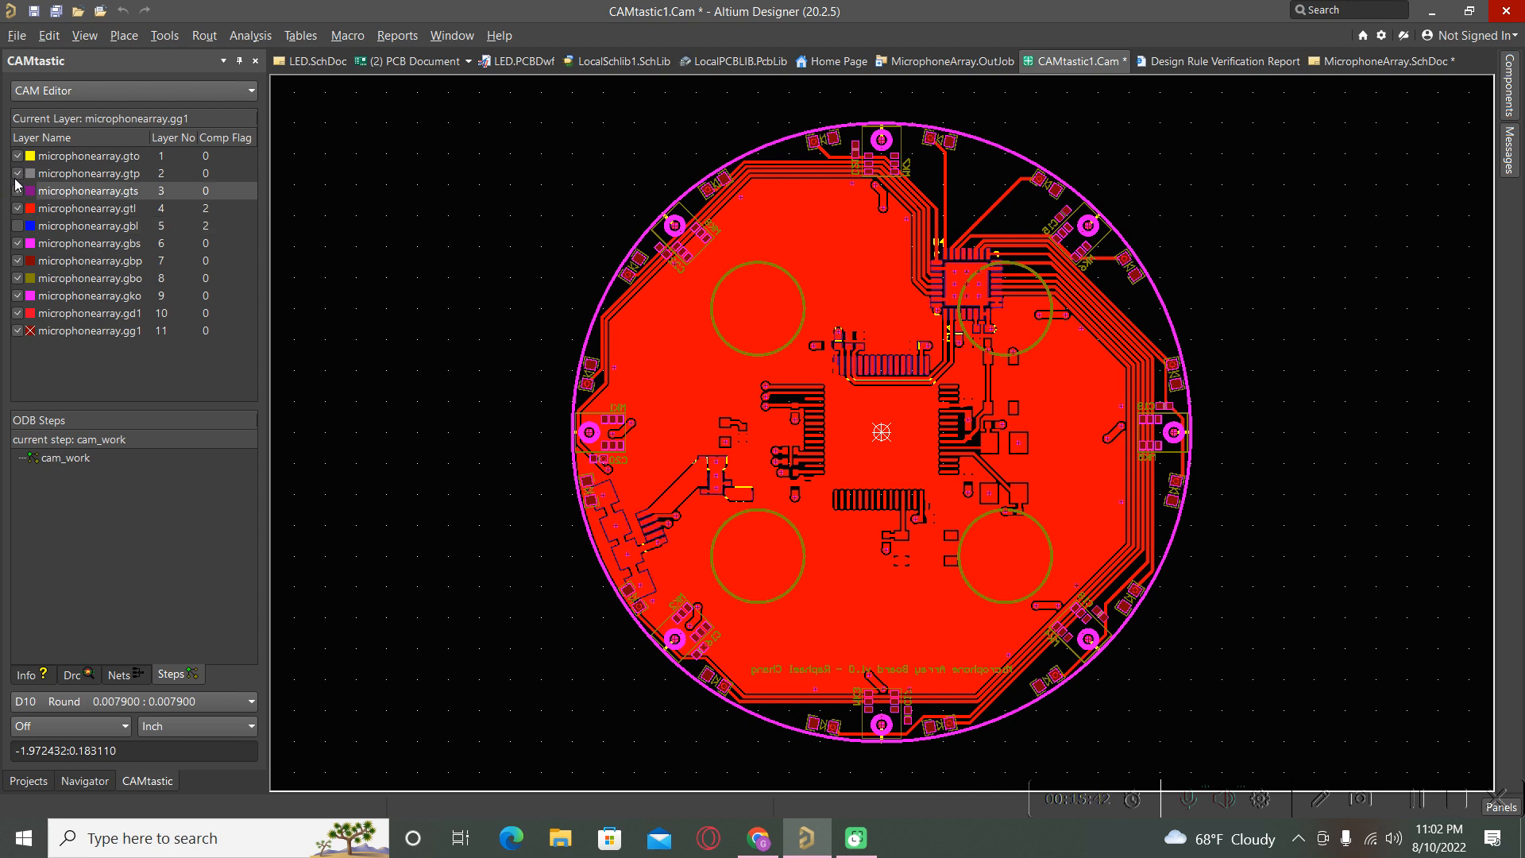
click(18, 175)
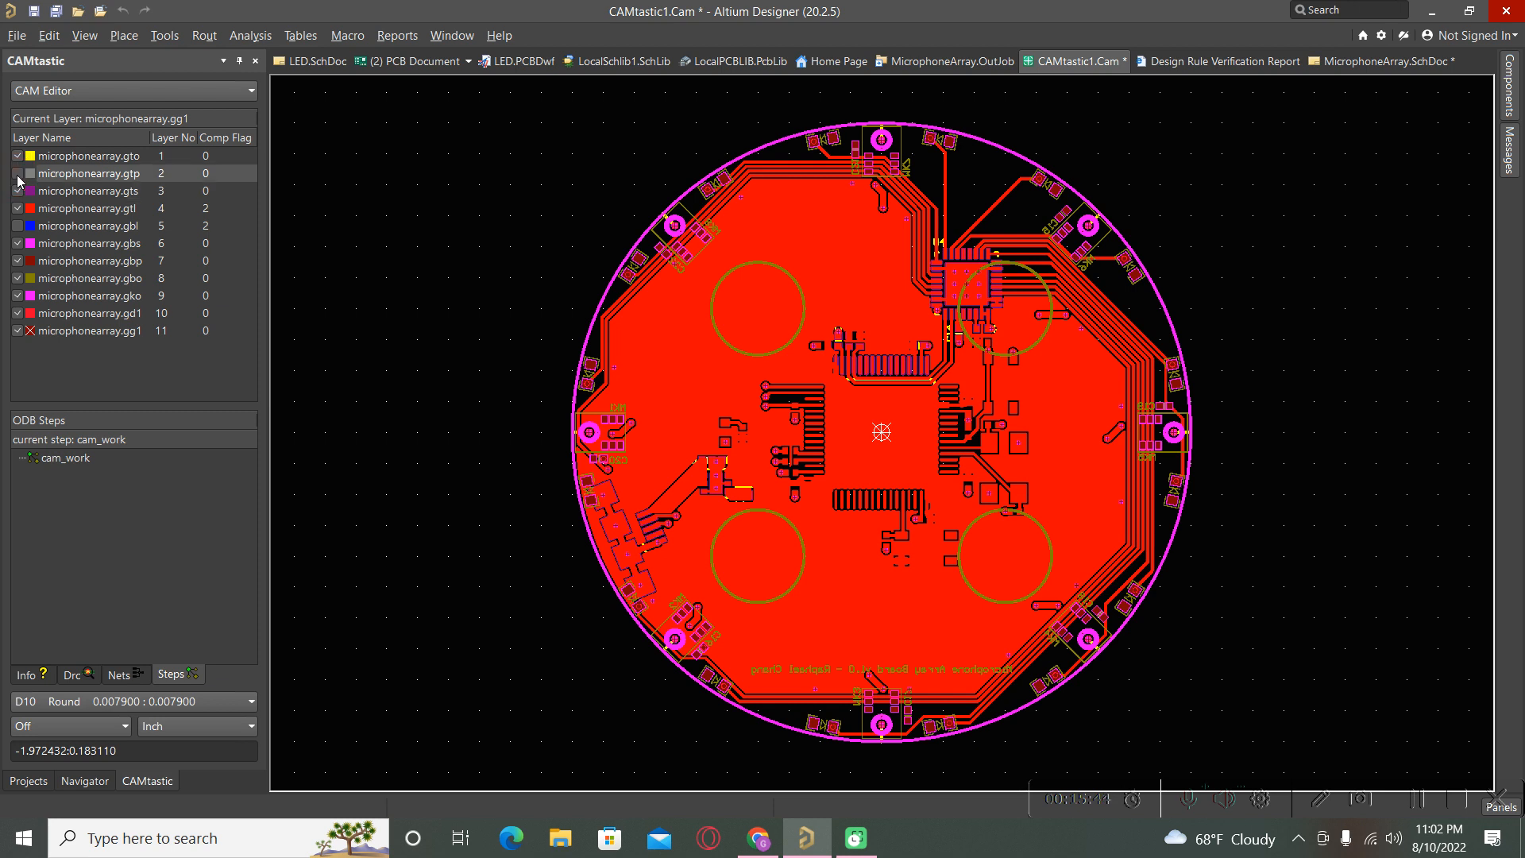
click(19, 245)
click(17, 244)
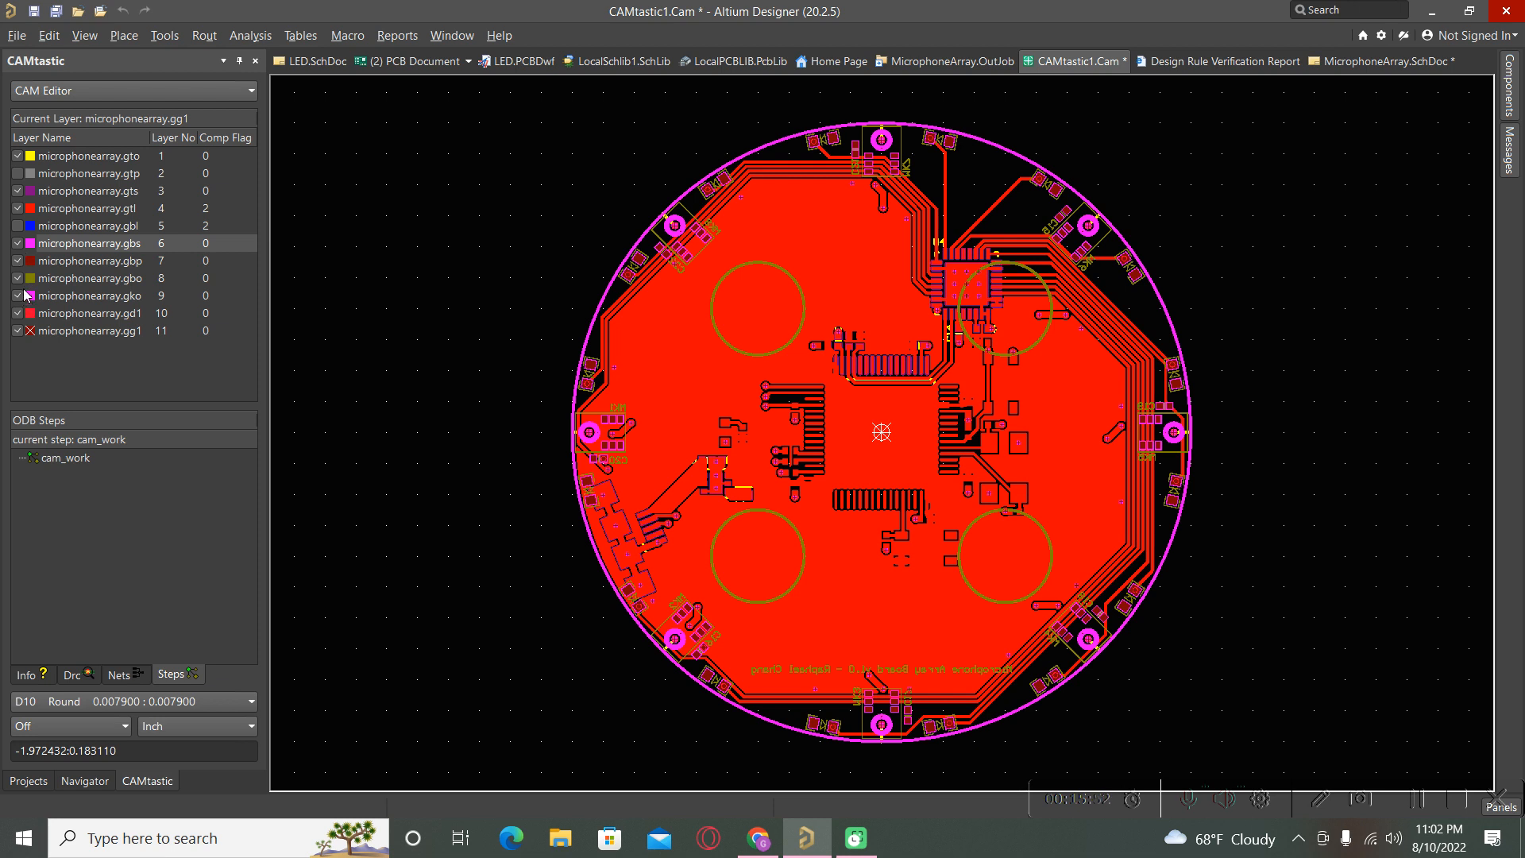
click(17, 280)
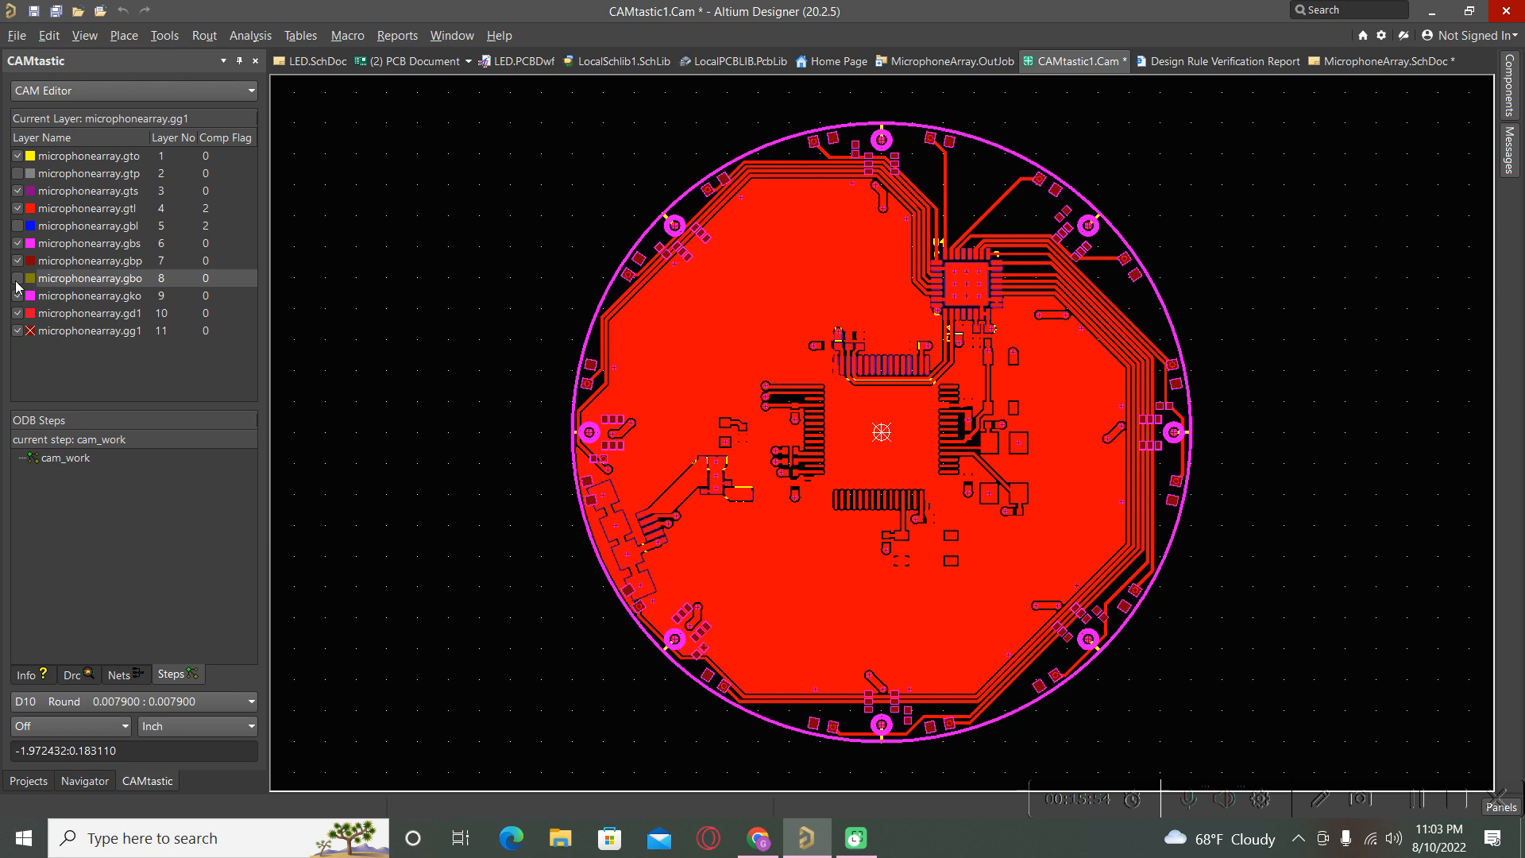
click(18, 330)
click(18, 315)
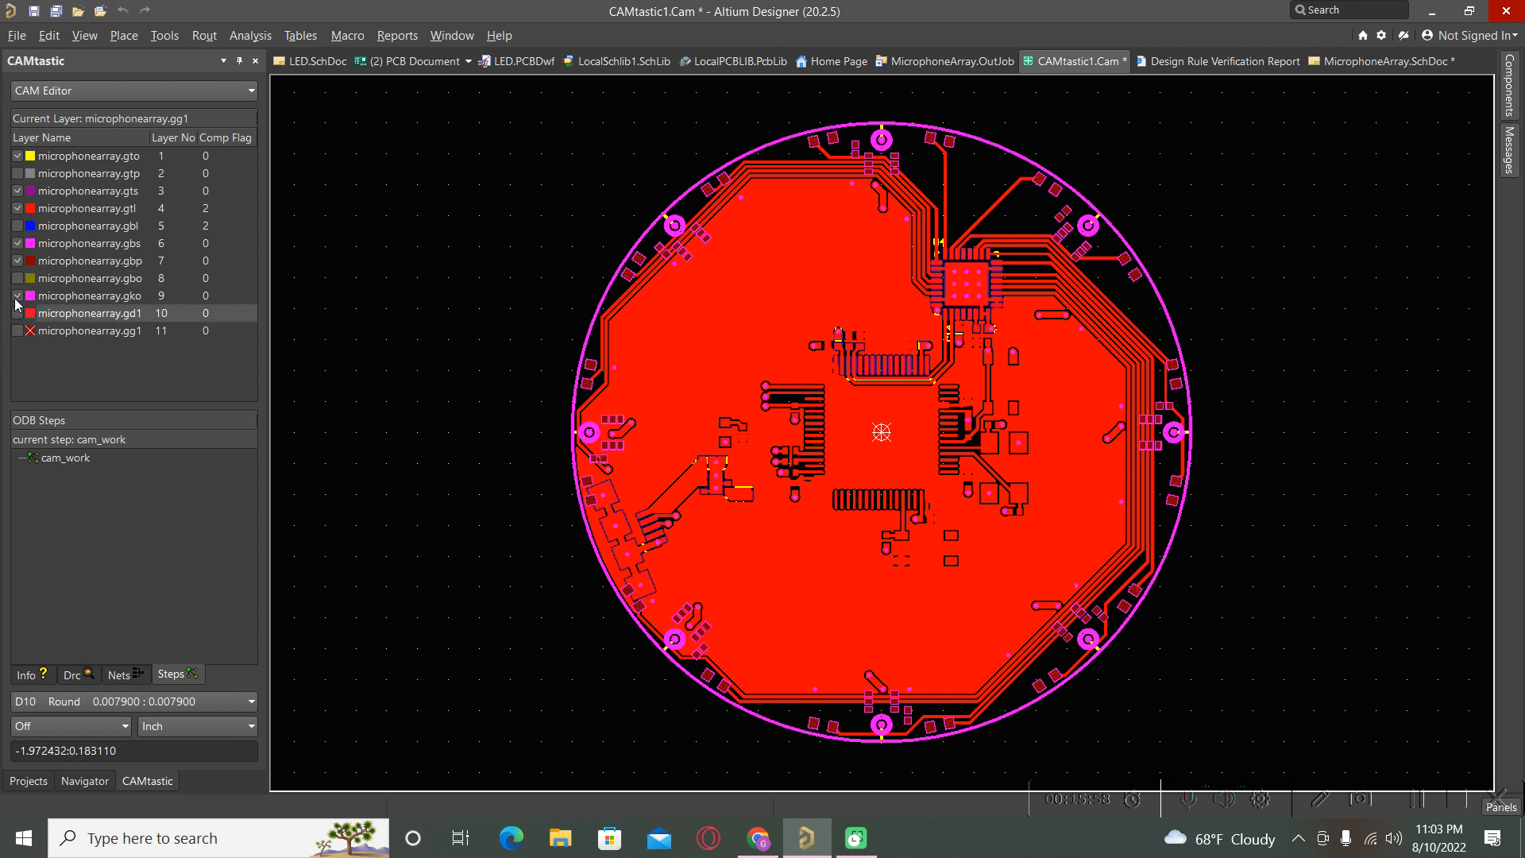
Cancel the gko colour dialog, show the gtp layer, and hide gbs and gbp.
click(29, 296)
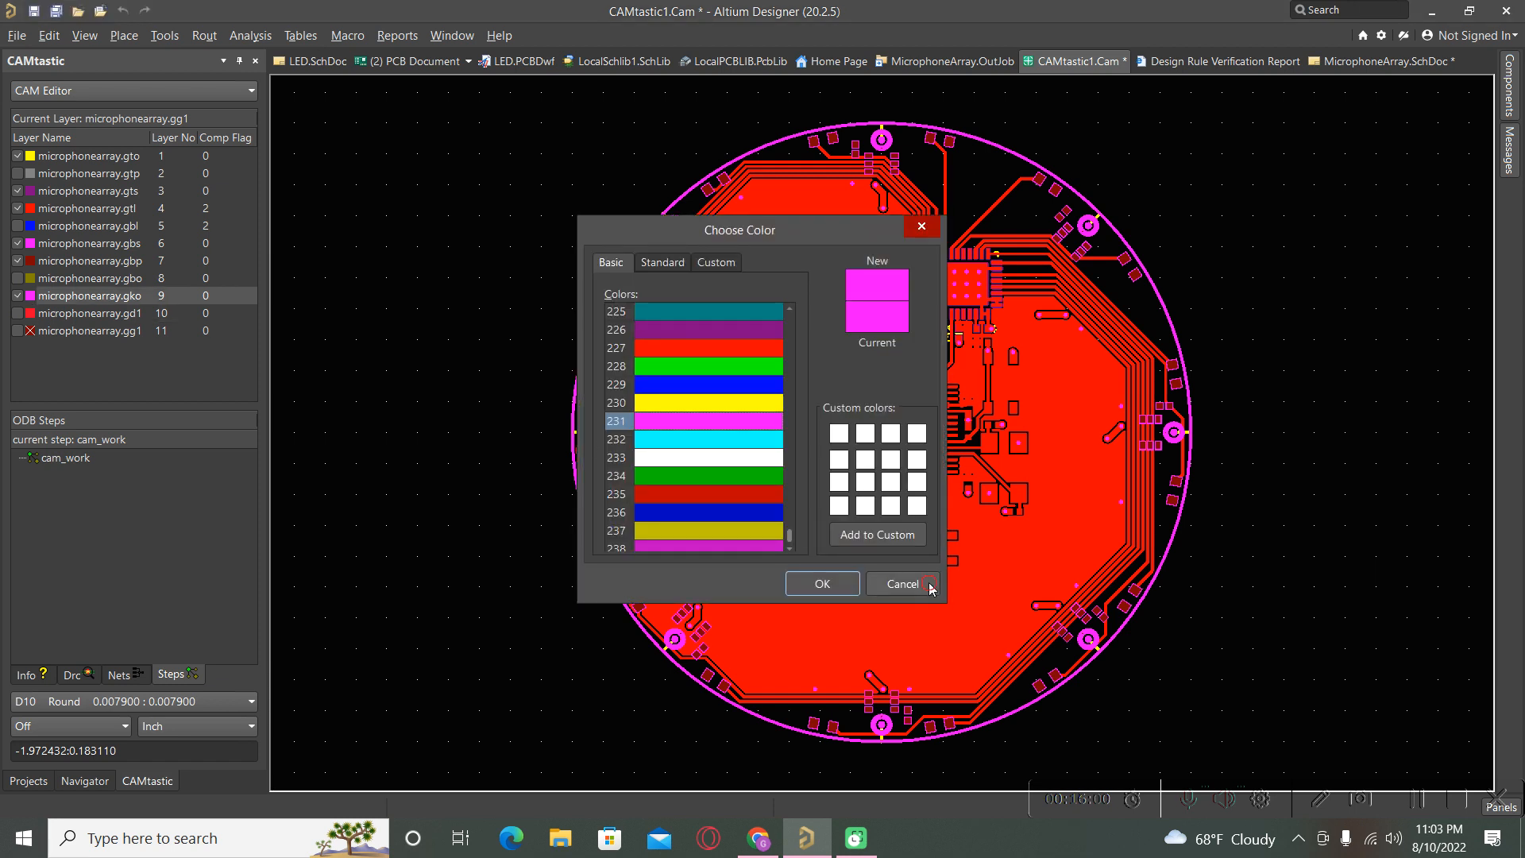
click(902, 582)
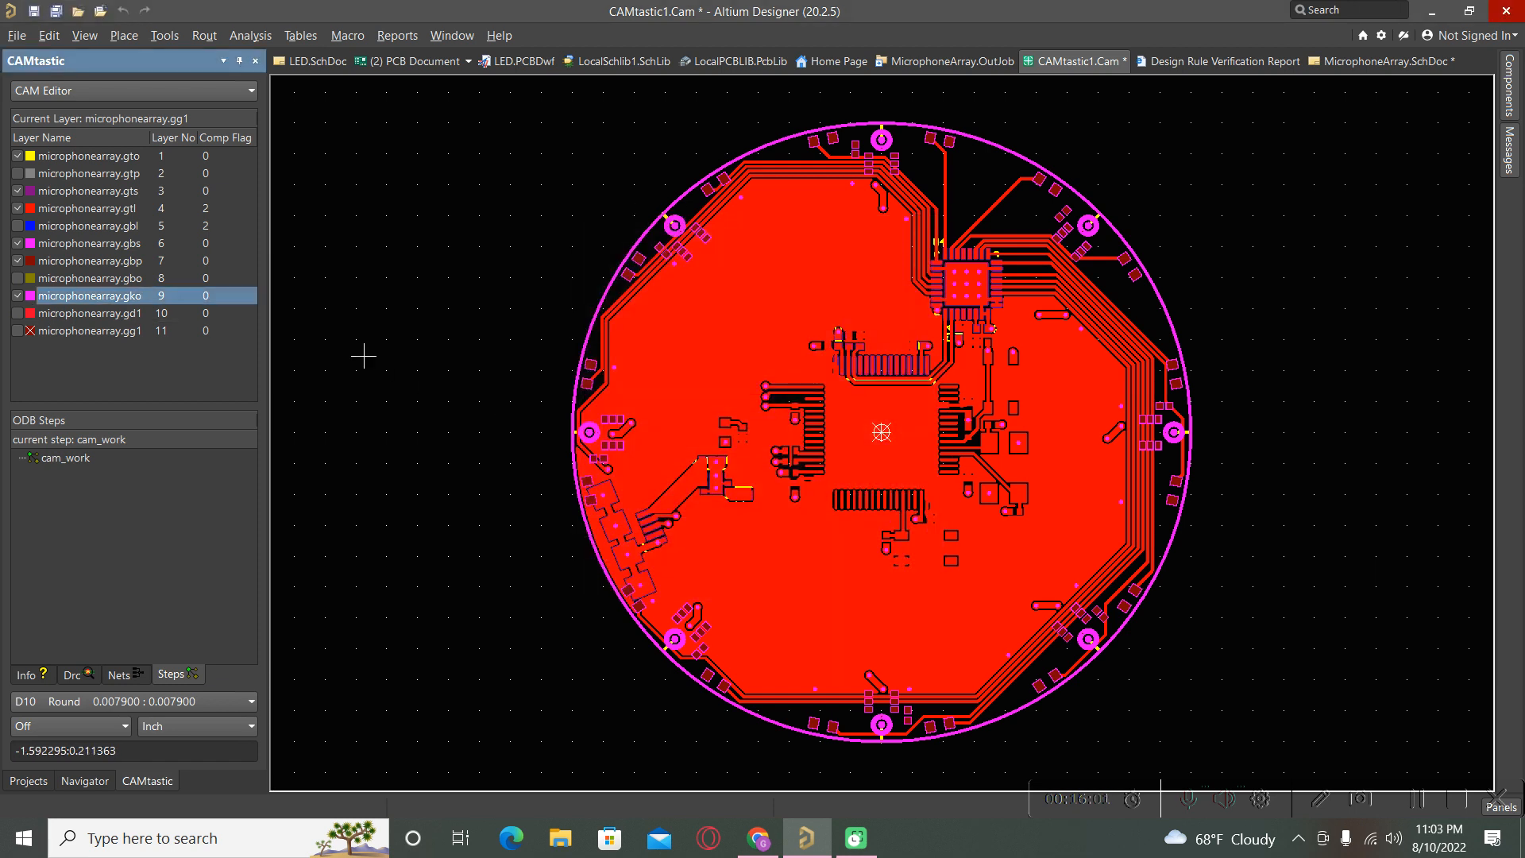
click(18, 173)
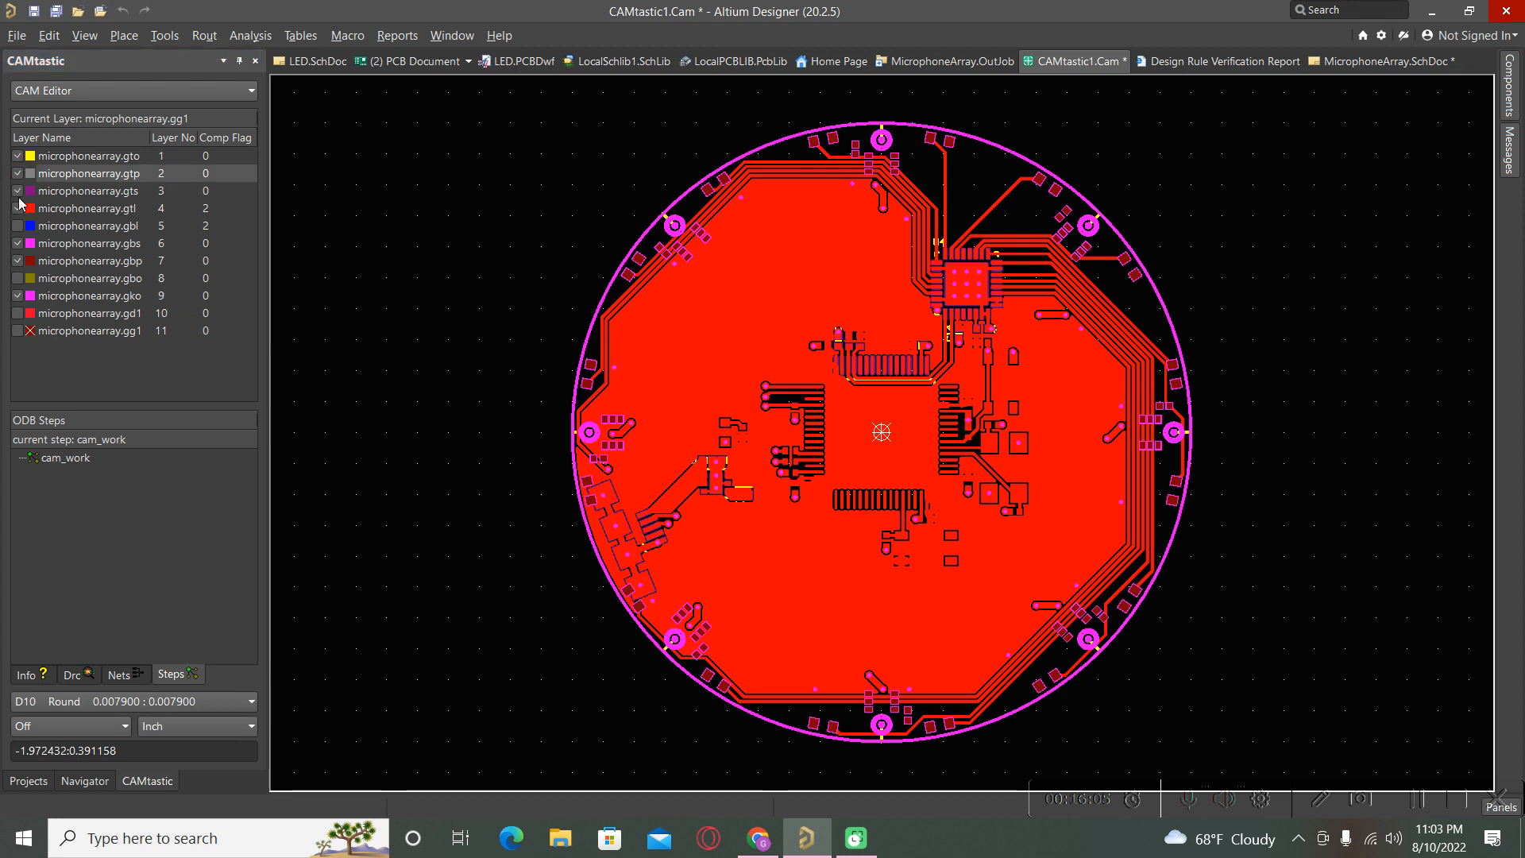
click(18, 243)
click(17, 262)
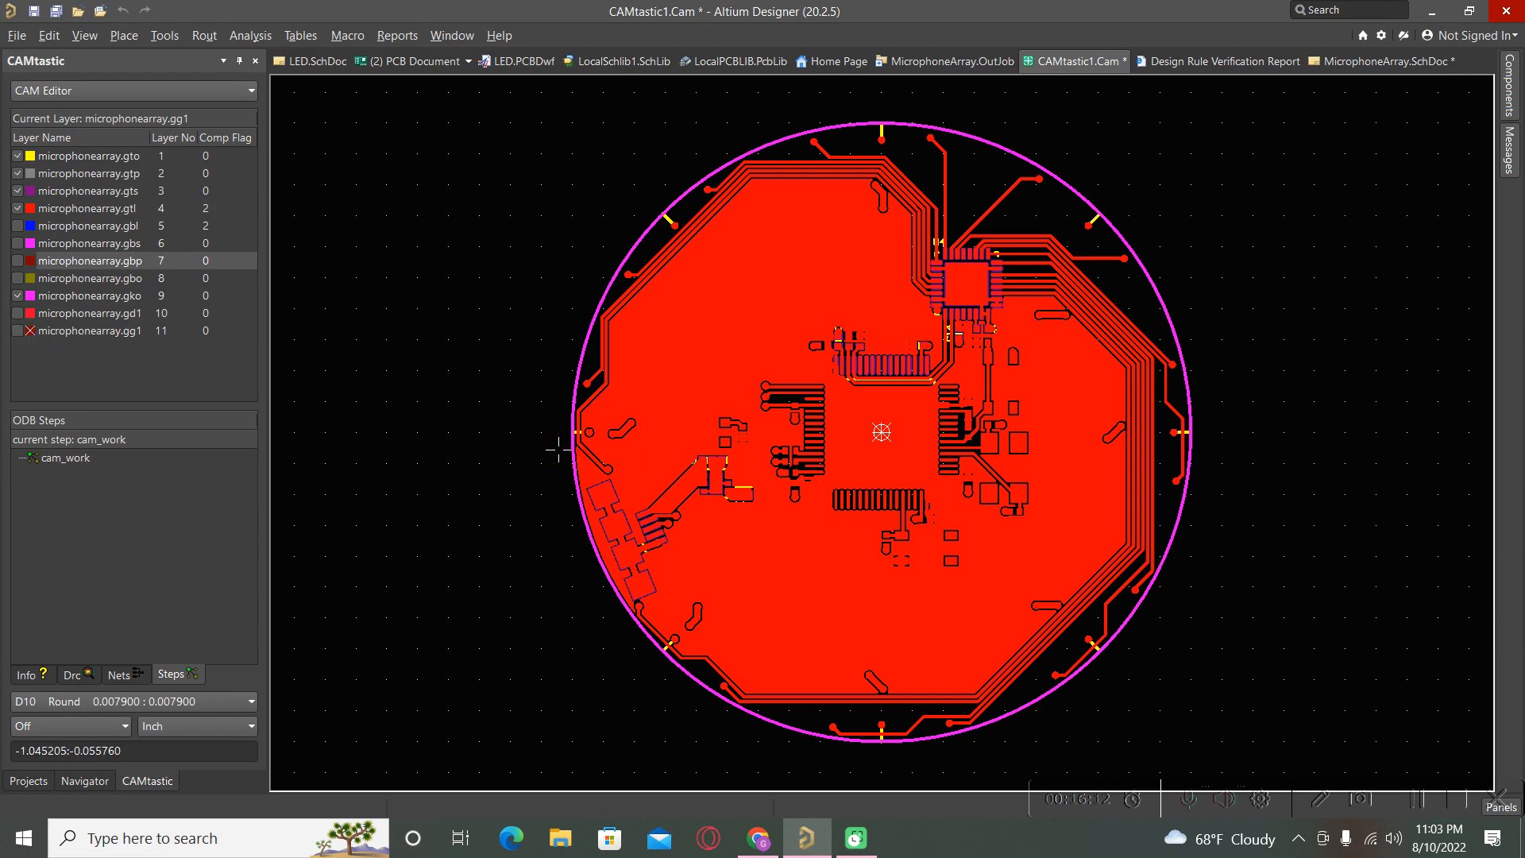
scroll(1010, 238, up, 4)
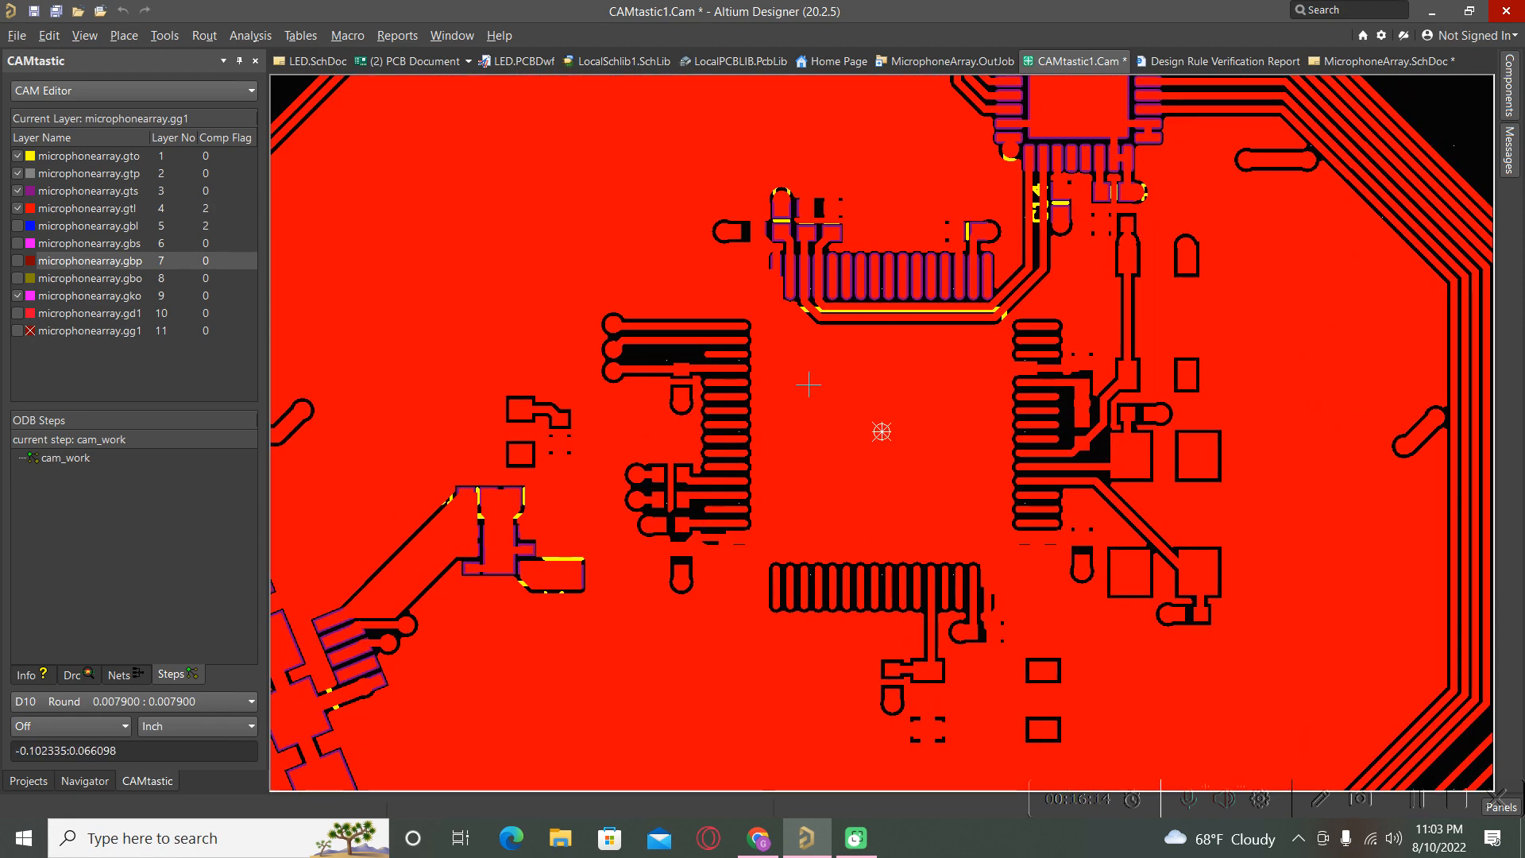
scroll(807, 383, down, 3)
scroll(738, 410, up, 1)
scroll(534, 349, up, 3)
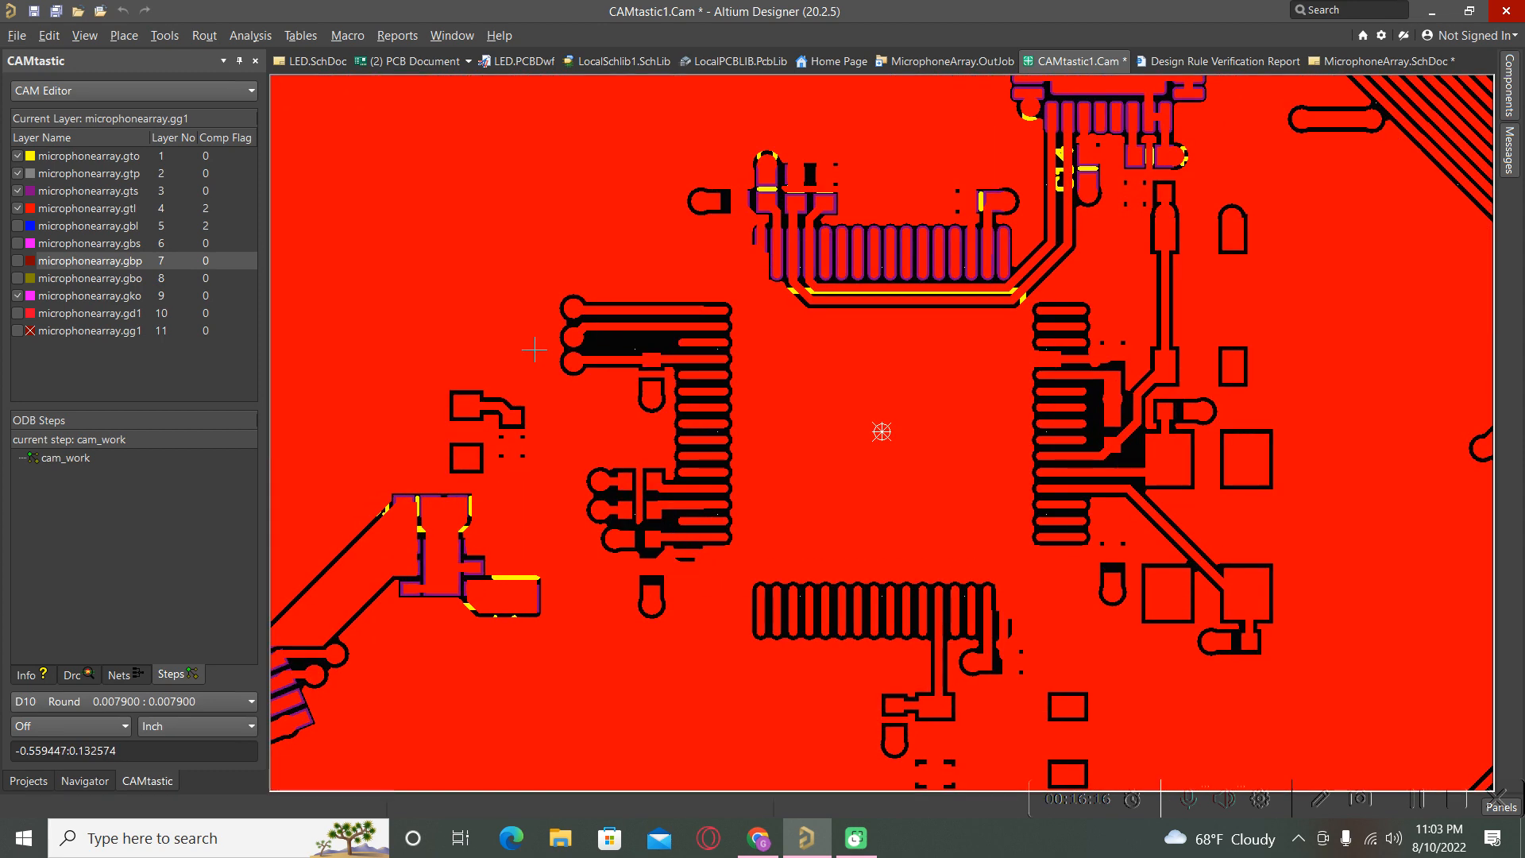
scroll(529, 351, down, 4)
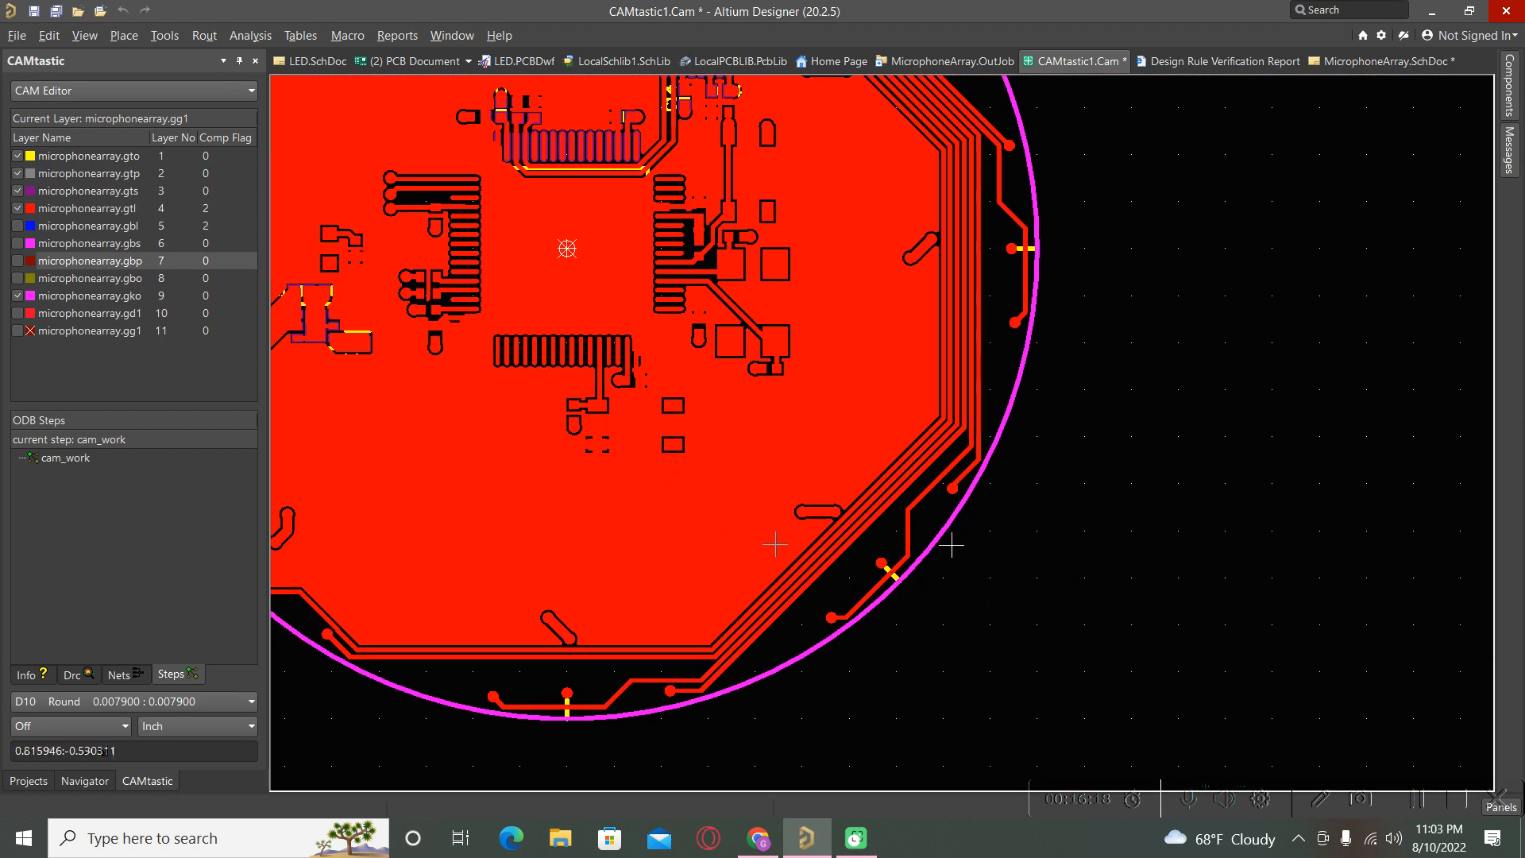
scroll(942, 548, up, 2)
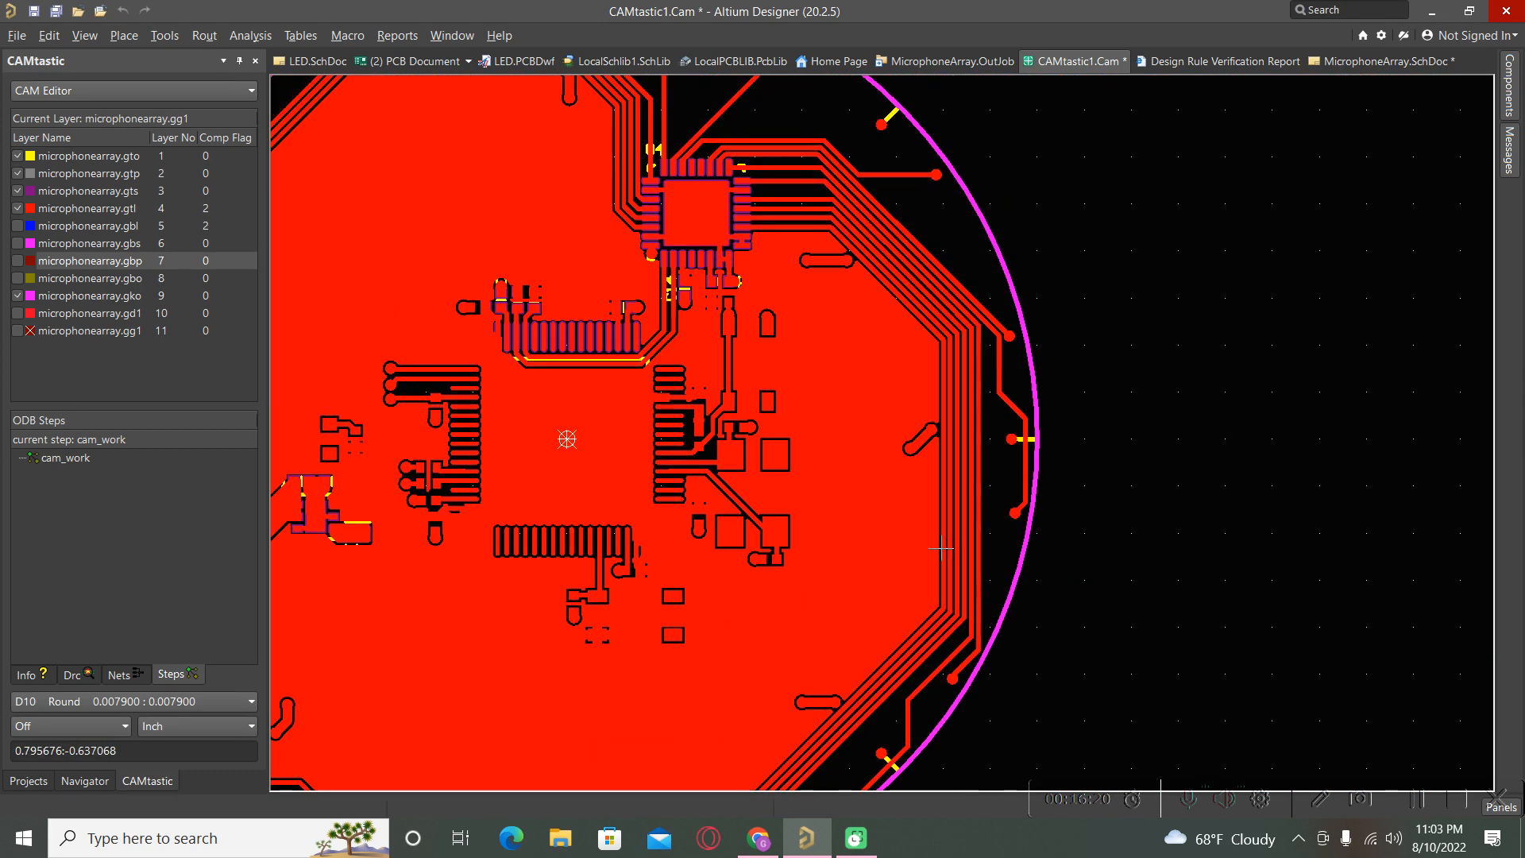
ctrl+scroll(783, 286, up, 5)
ctrl+scroll(877, 660, down, 4)
ctrl+scroll(837, 191, up, 3)
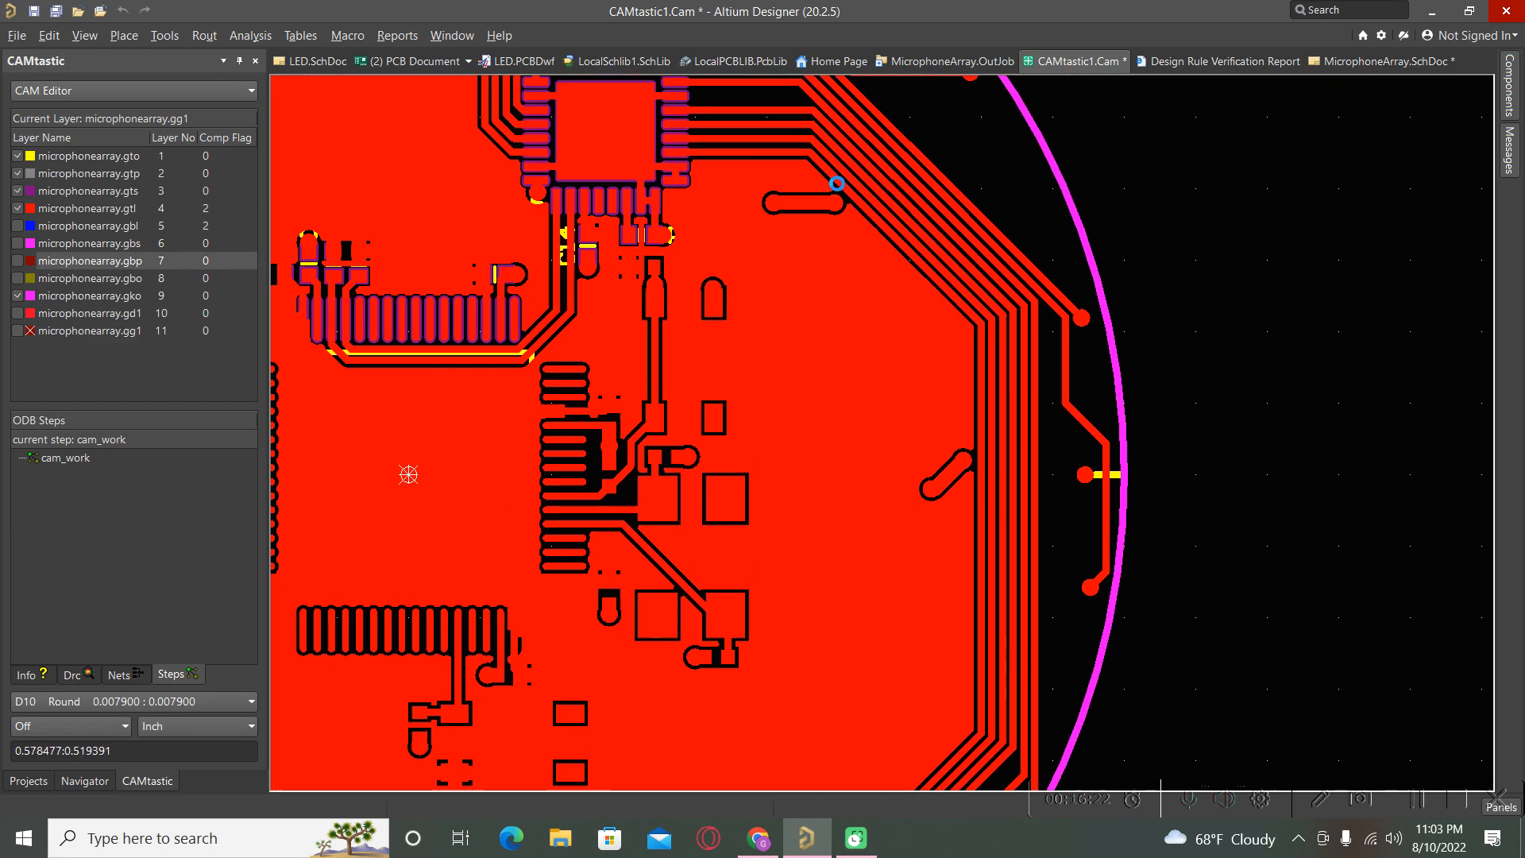
scroll(904, 521, up, 7)
scroll(904, 521, up, 3)
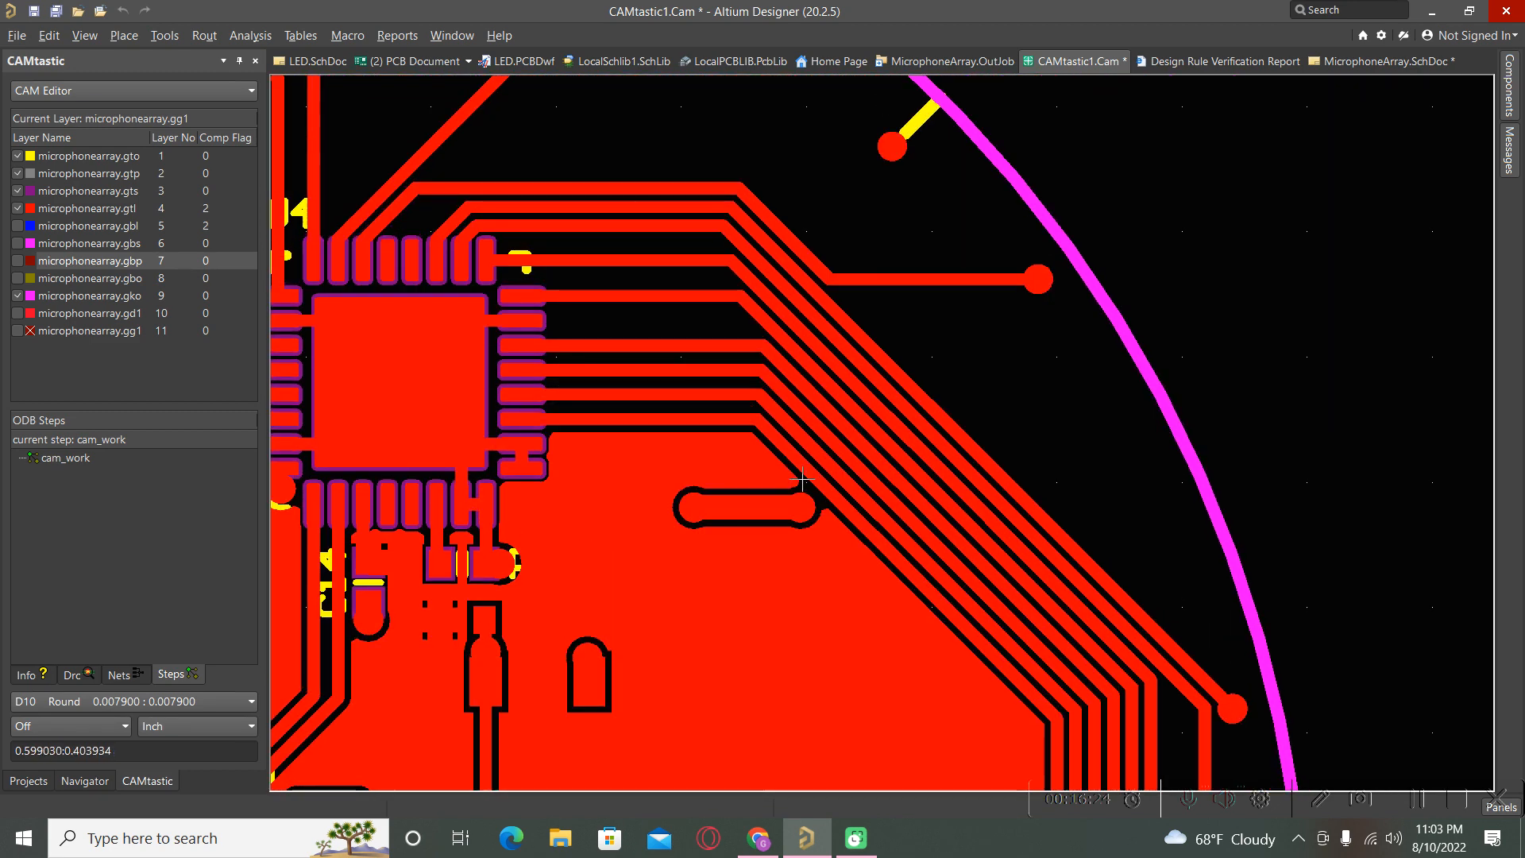
ctrl+scroll(953, 532, up, 5)
ctrl+scroll(991, 543, down, 3)
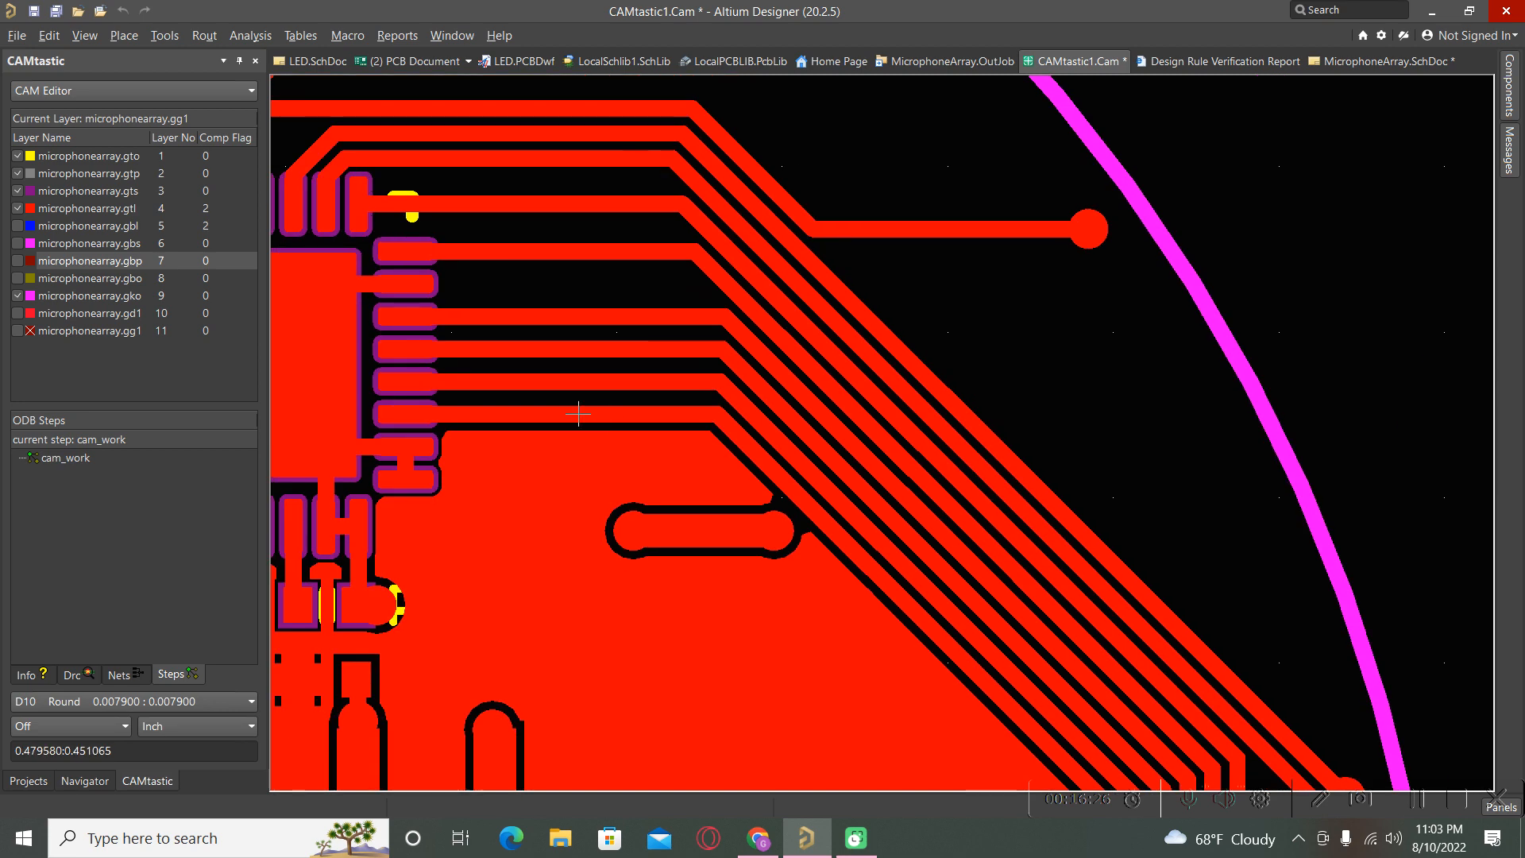
ctrl+scroll(868, 500, down, 2)
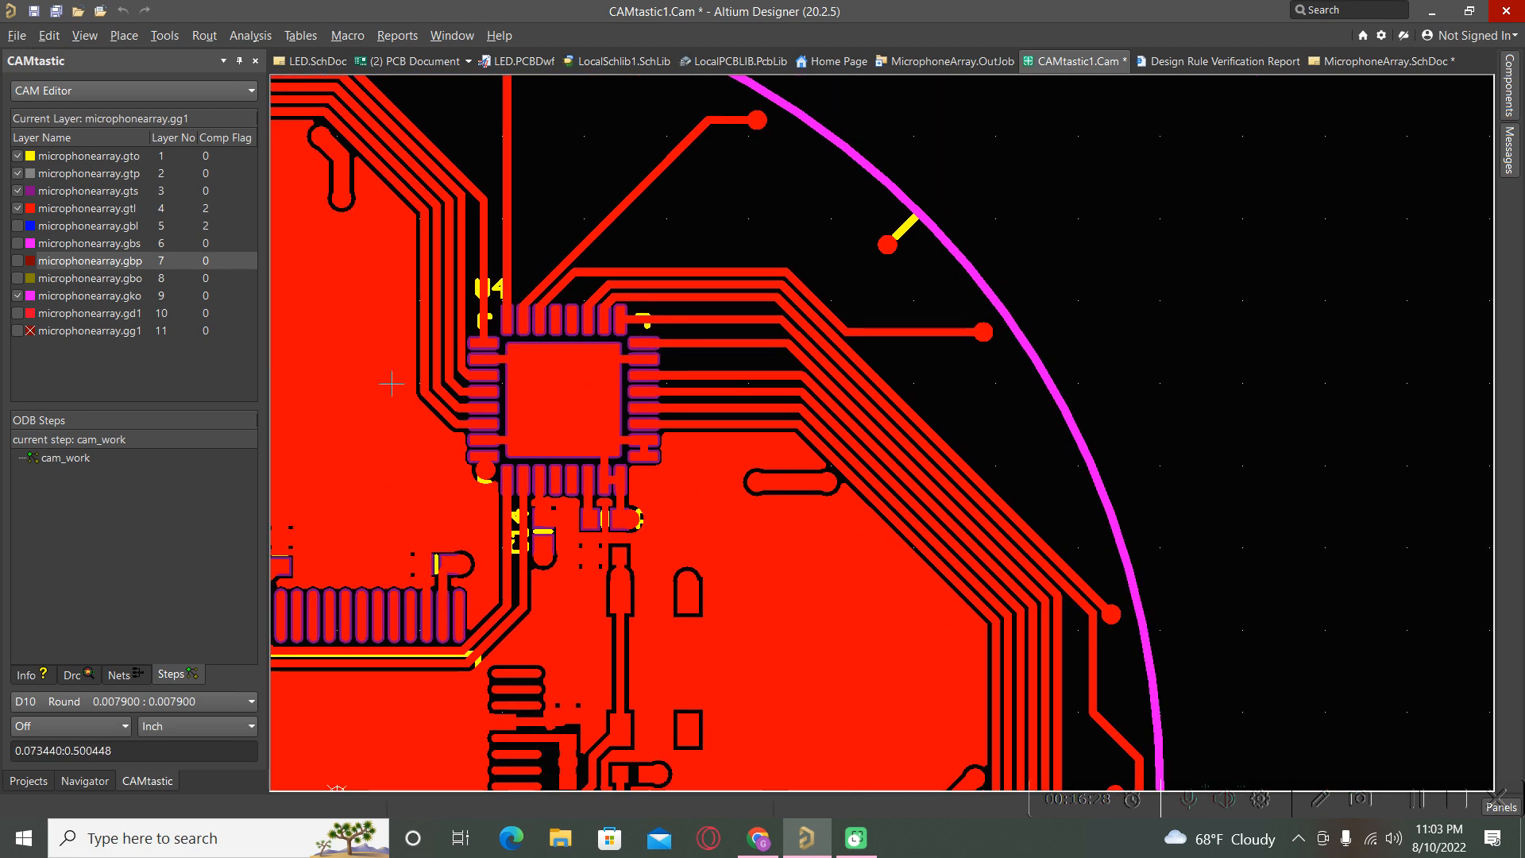
ctrl+scroll(679, 457, up, 3)
ctrl+scroll(867, 584, down, 4)
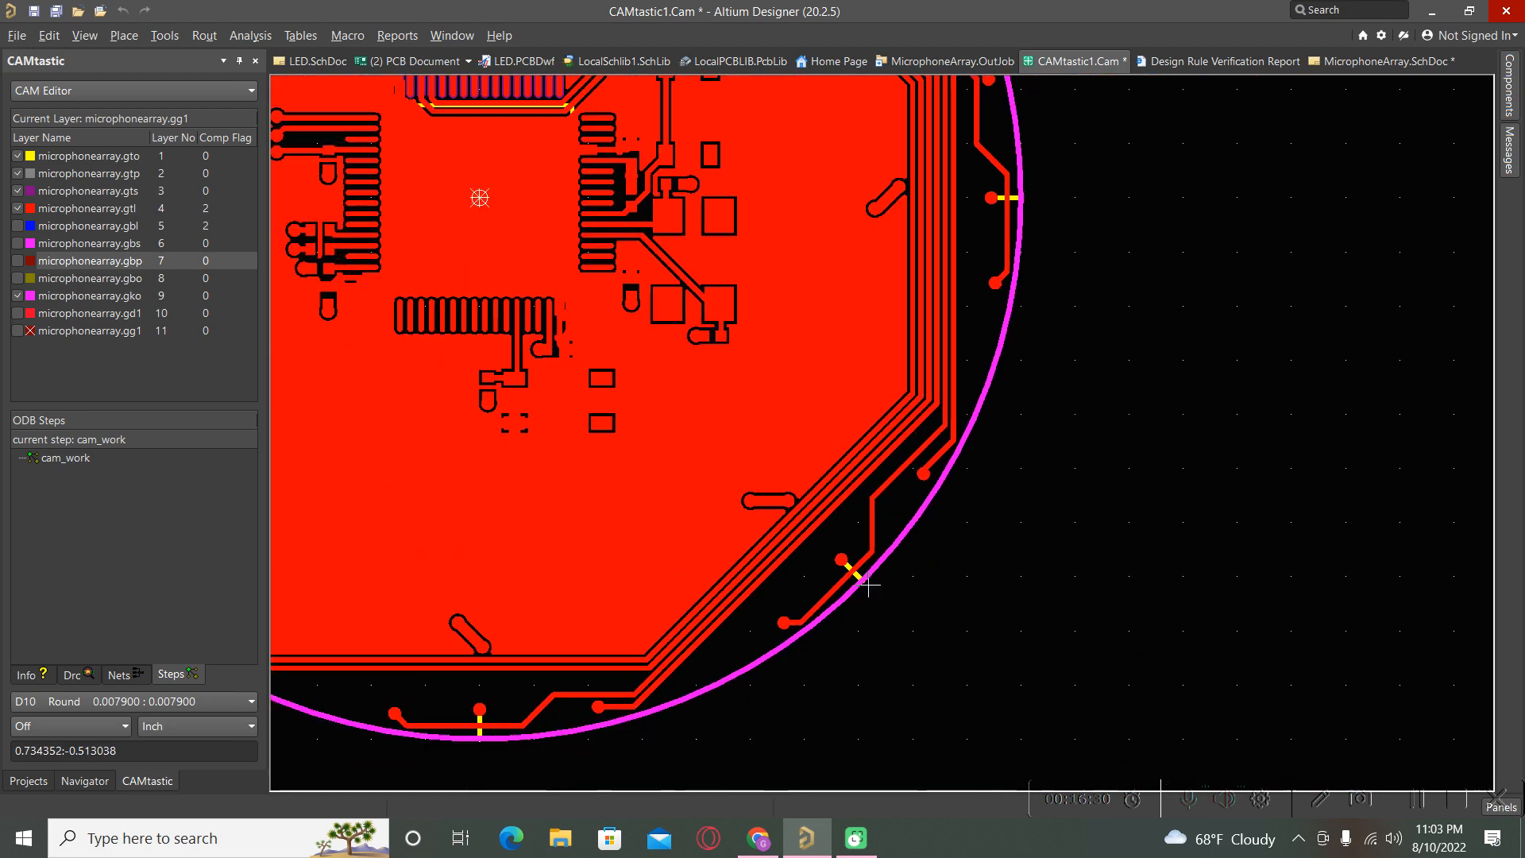
ctrl+scroll(718, 276, up, 2)
ctrl+scroll(719, 277, up, 1)
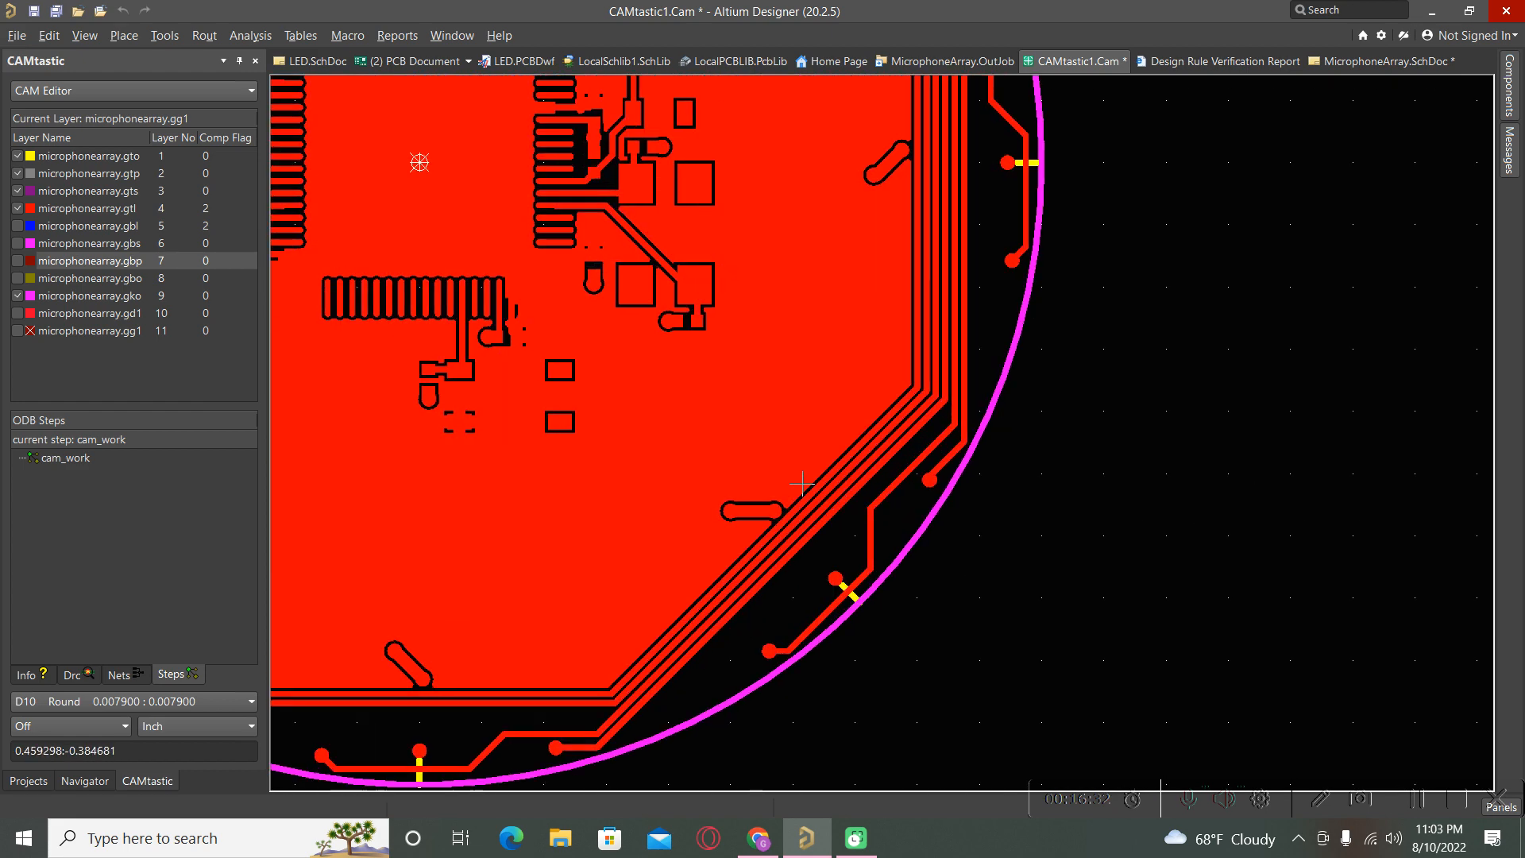
scroll(966, 644, down, 3)
scroll(967, 646, up, 3)
ctrl+scroll(1103, 623, down, 3)
ctrl+scroll(511, 144, up, 5)
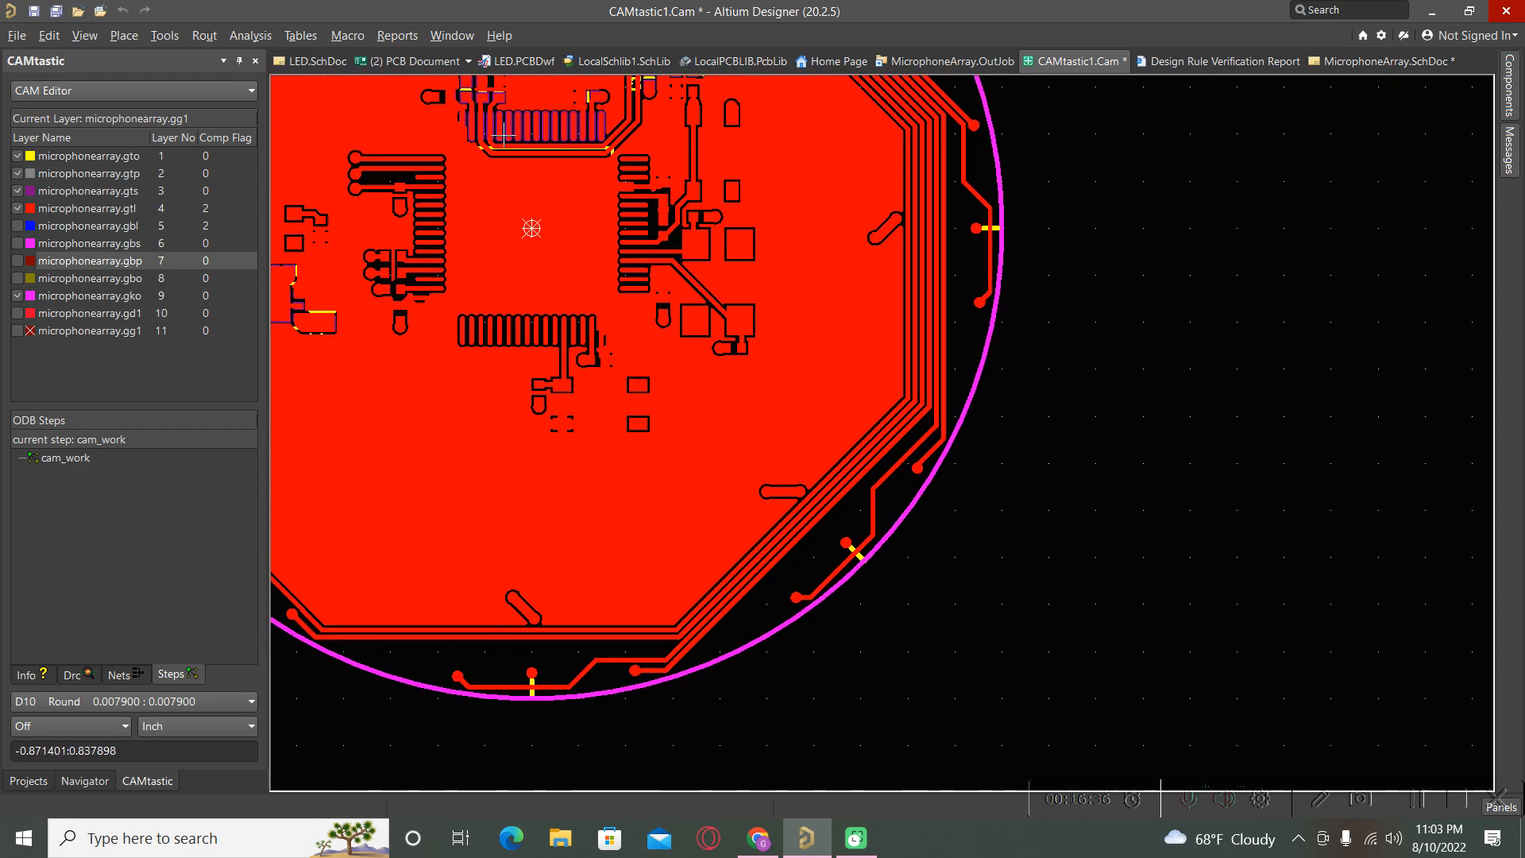
ctrl+scroll(730, 489, down, 6)
ctrl+scroll(487, 181, up, 1)
ctrl+scroll(490, 184, up, 2)
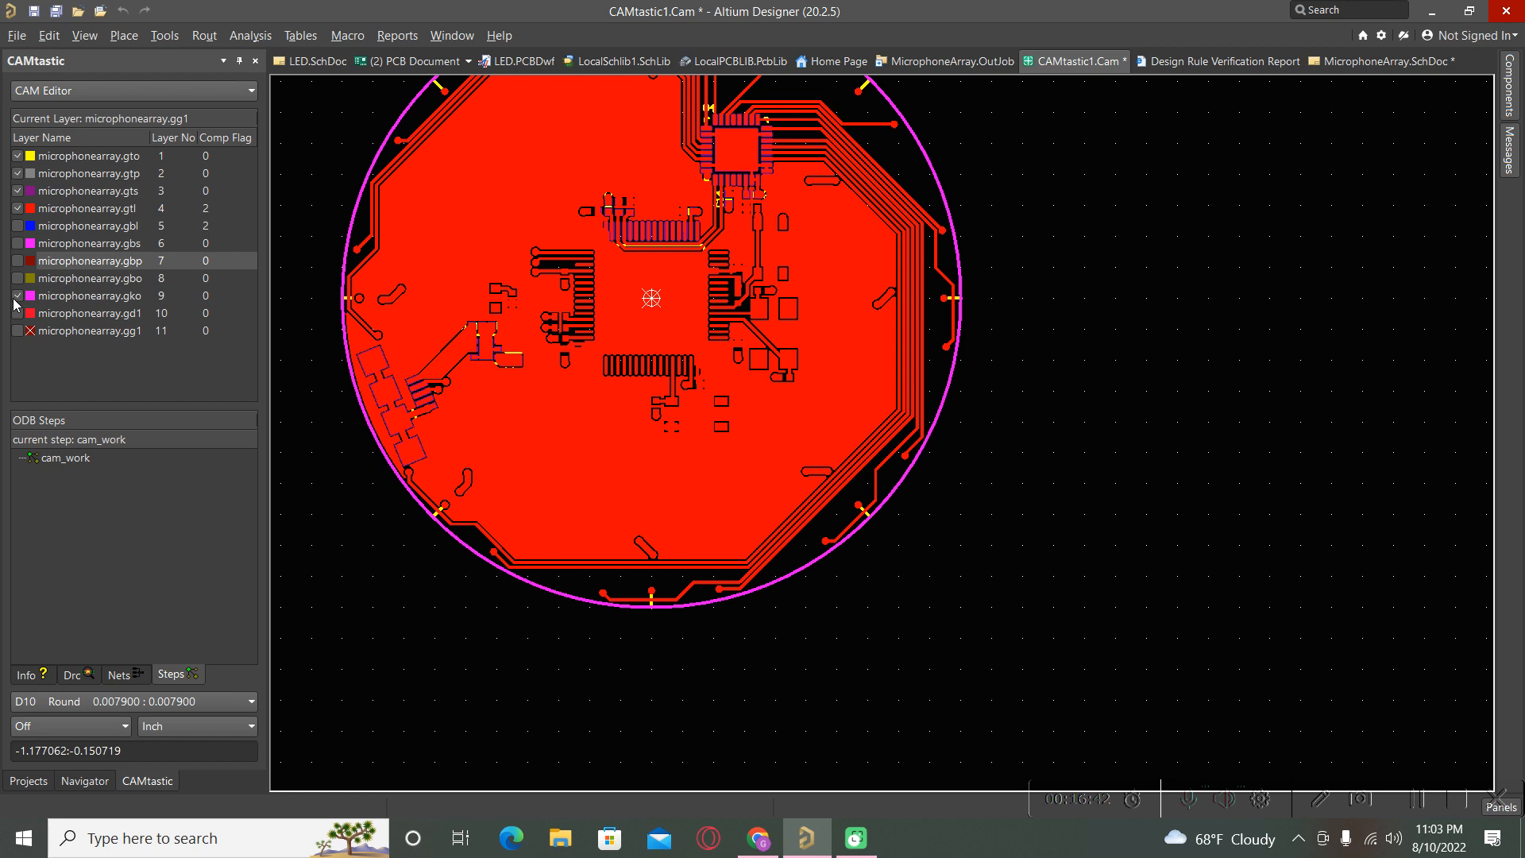
Hide the gtl, gts and gtp top layers and show the gbl bottom copper layer.
click(17, 208)
click(17, 191)
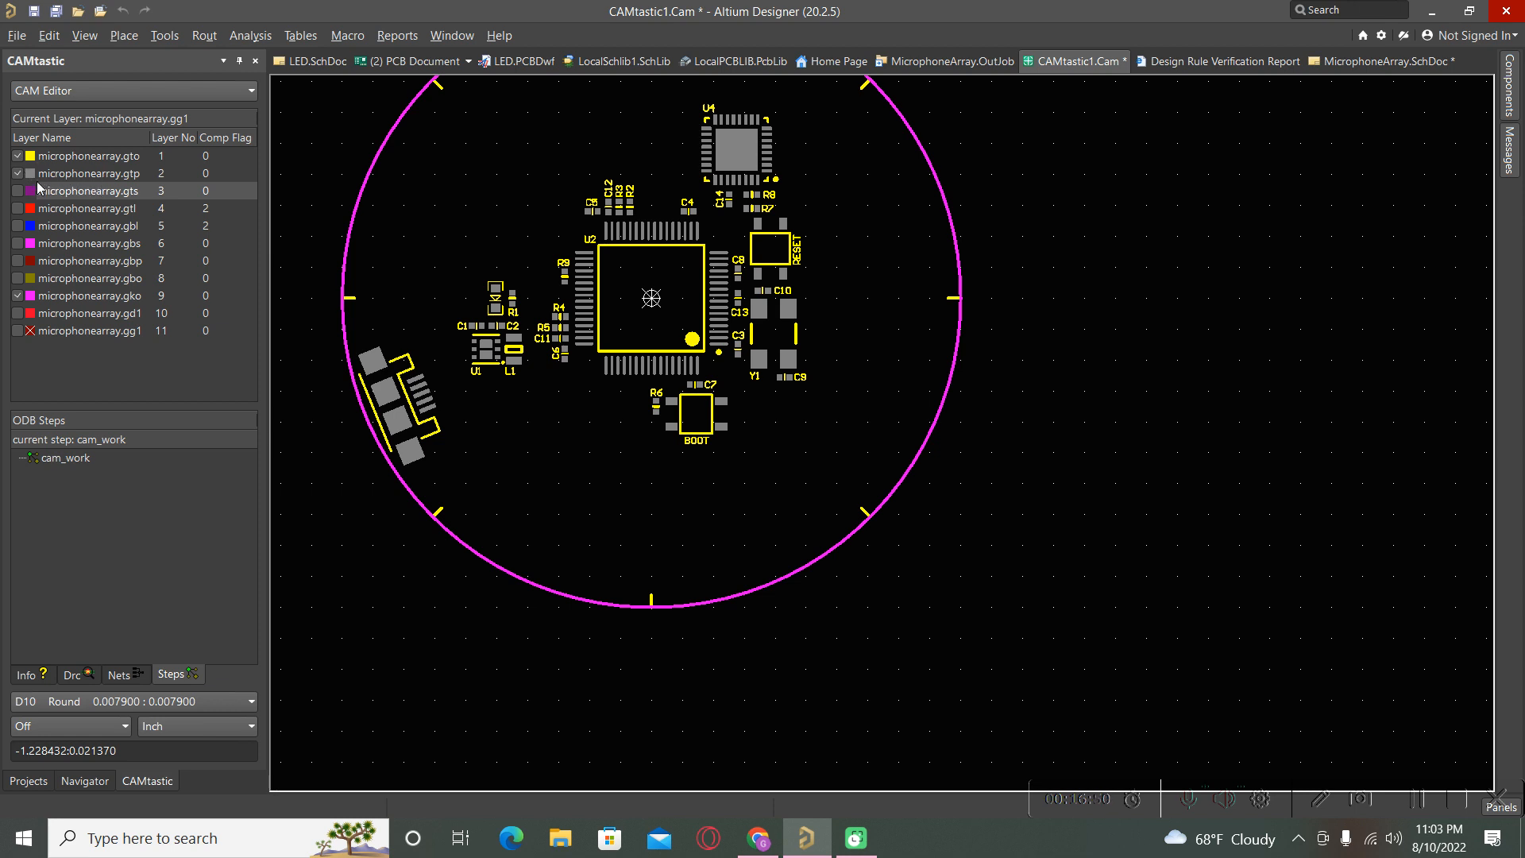
click(18, 174)
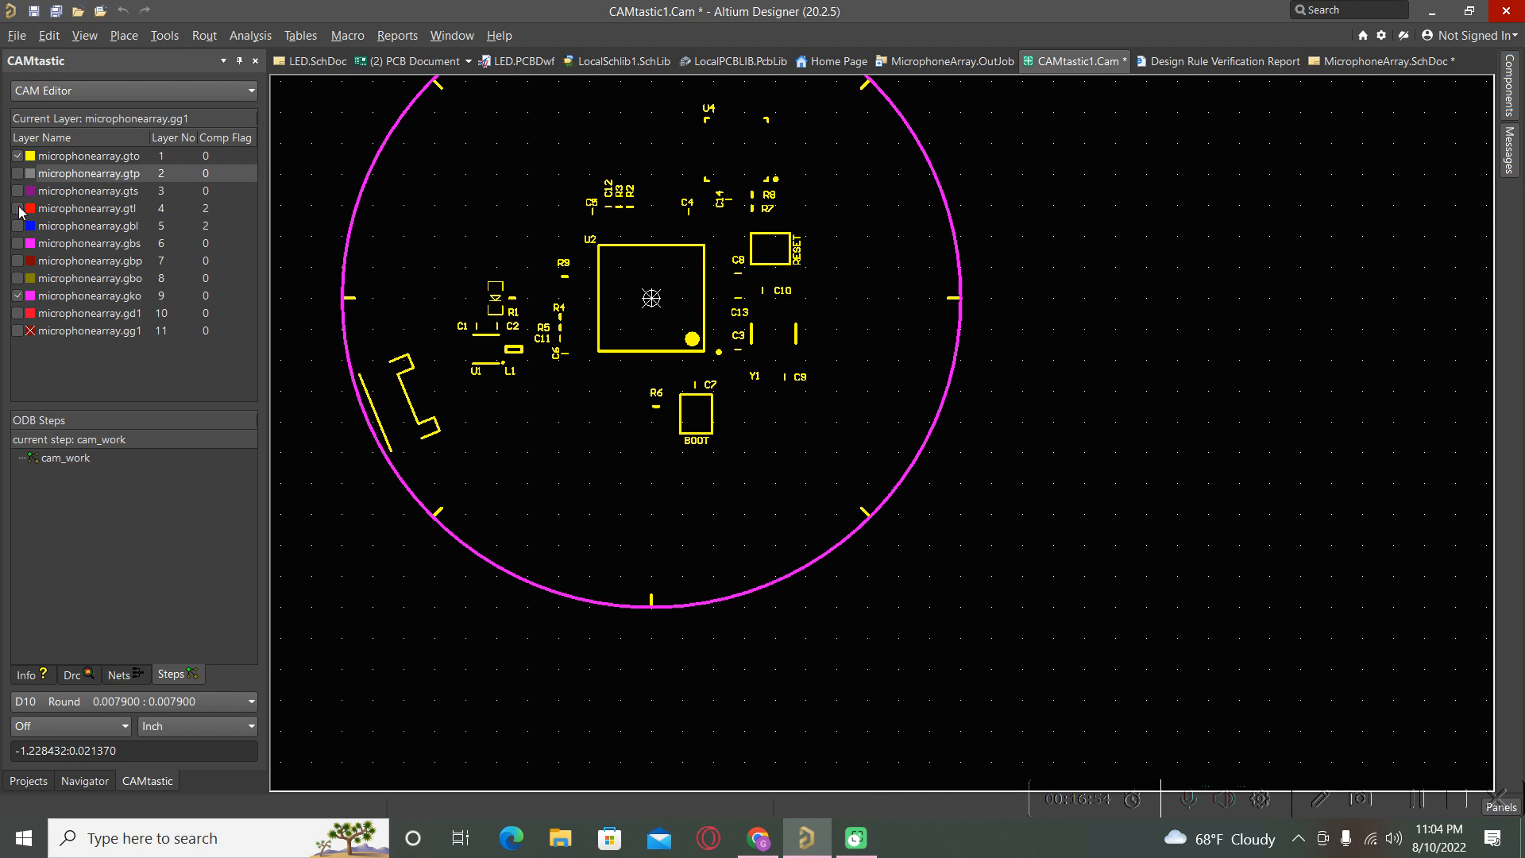
click(18, 210)
click(19, 212)
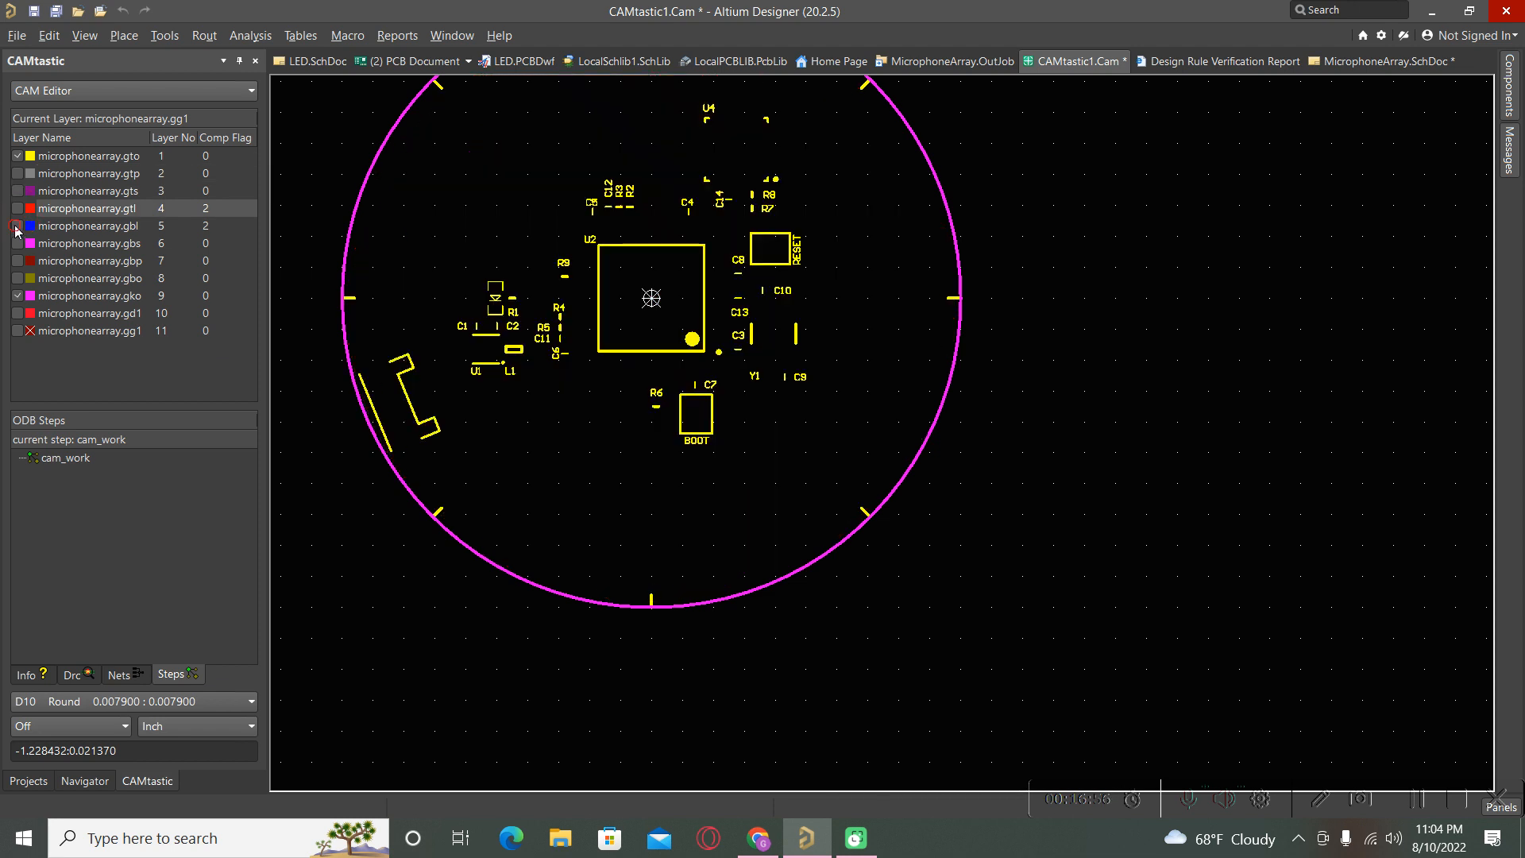
click(17, 225)
Zoom around the bottom copper view, then bring up the Projects panel.
scroll(703, 561, up, 1)
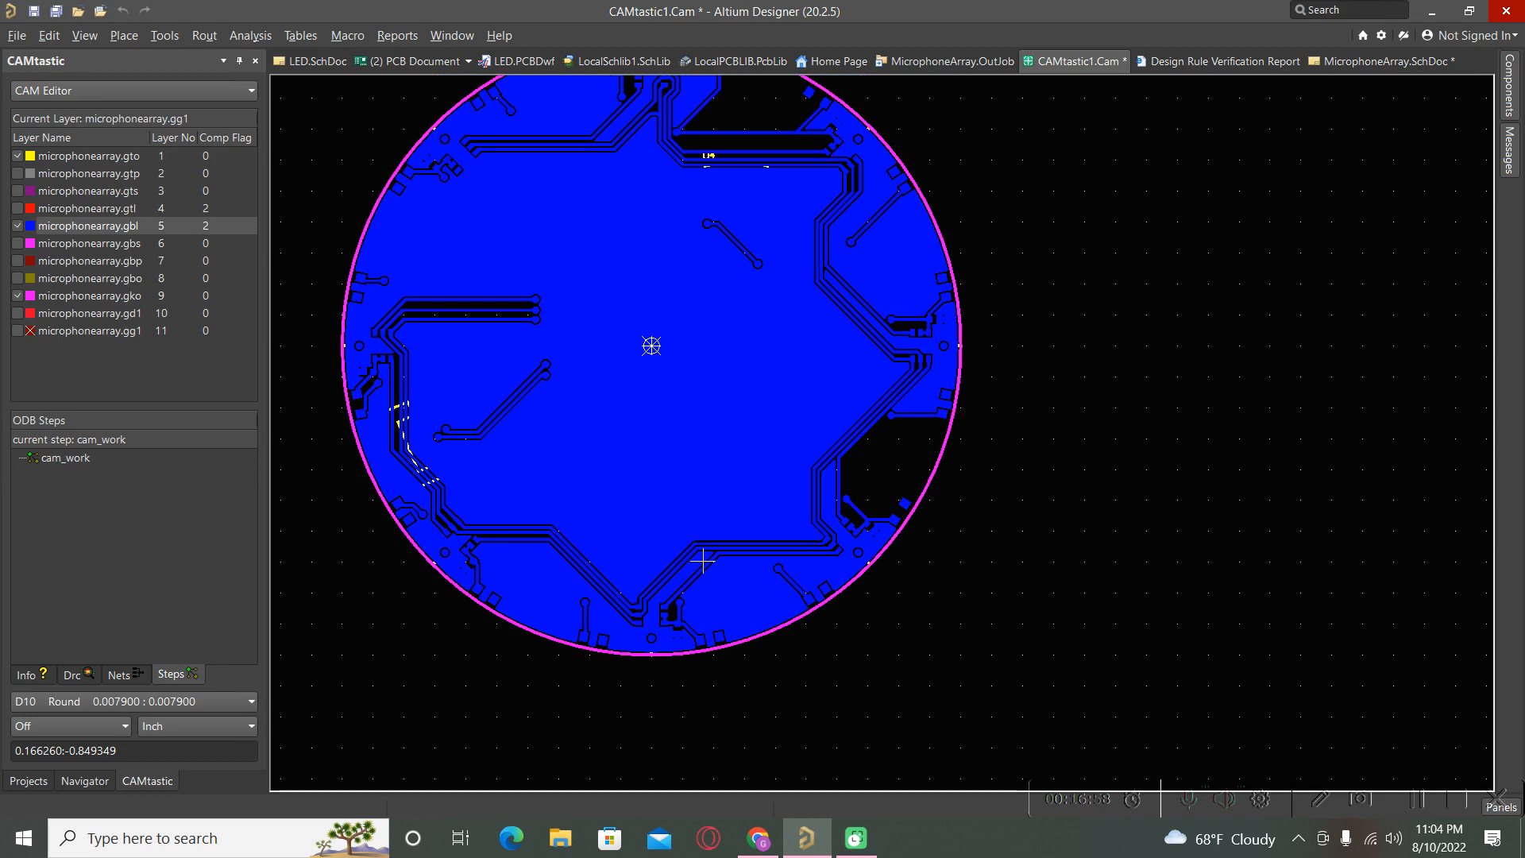
scroll(1104, 371, up, 3)
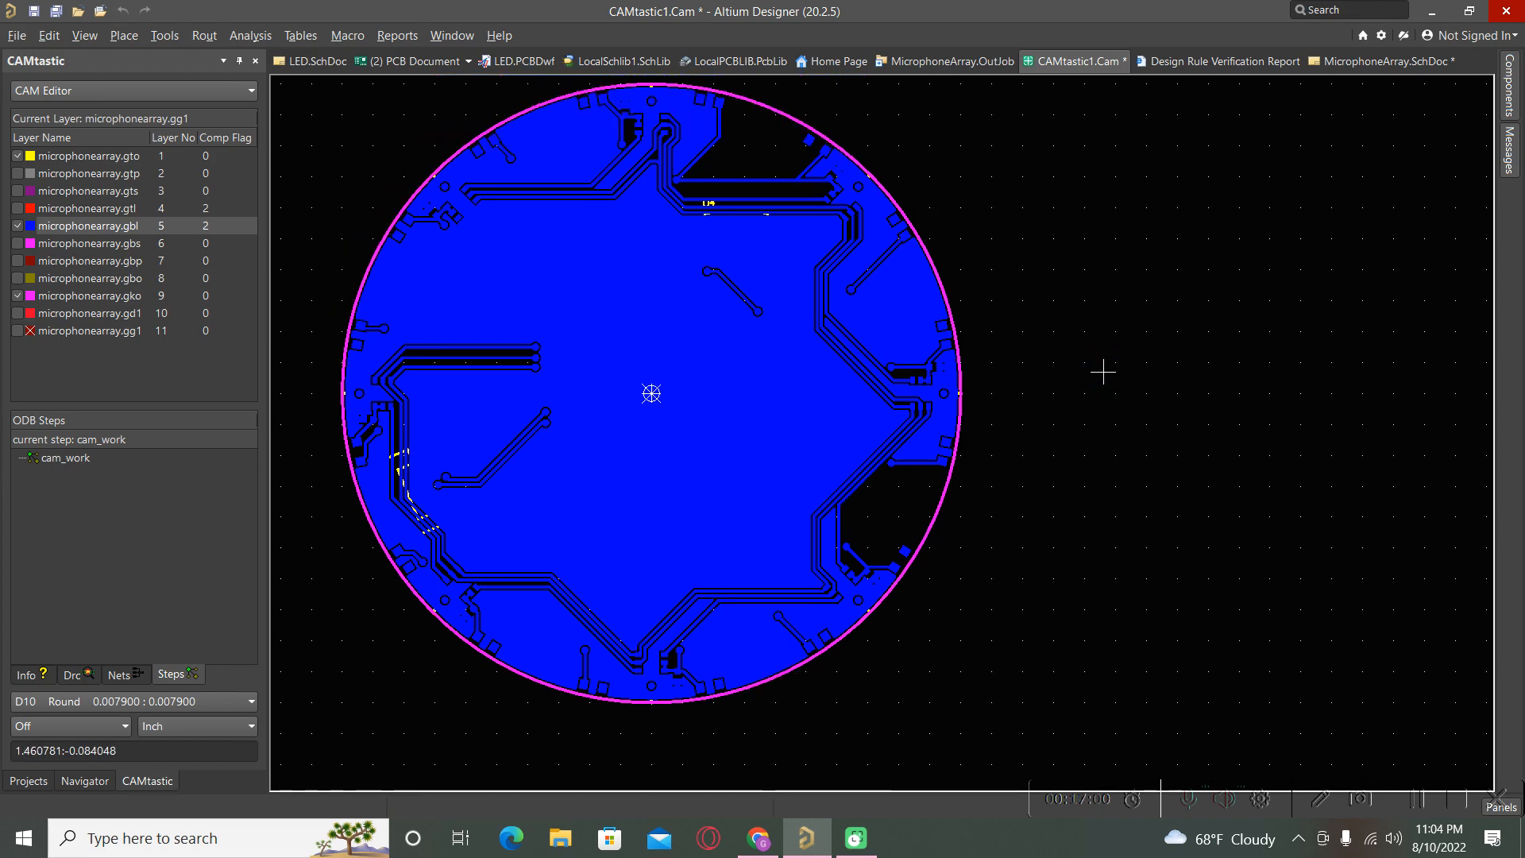
ctrl+scroll(395, 273, up, 2)
ctrl+scroll(817, 459, down, 3)
ctrl+scroll(688, 248, up, 2)
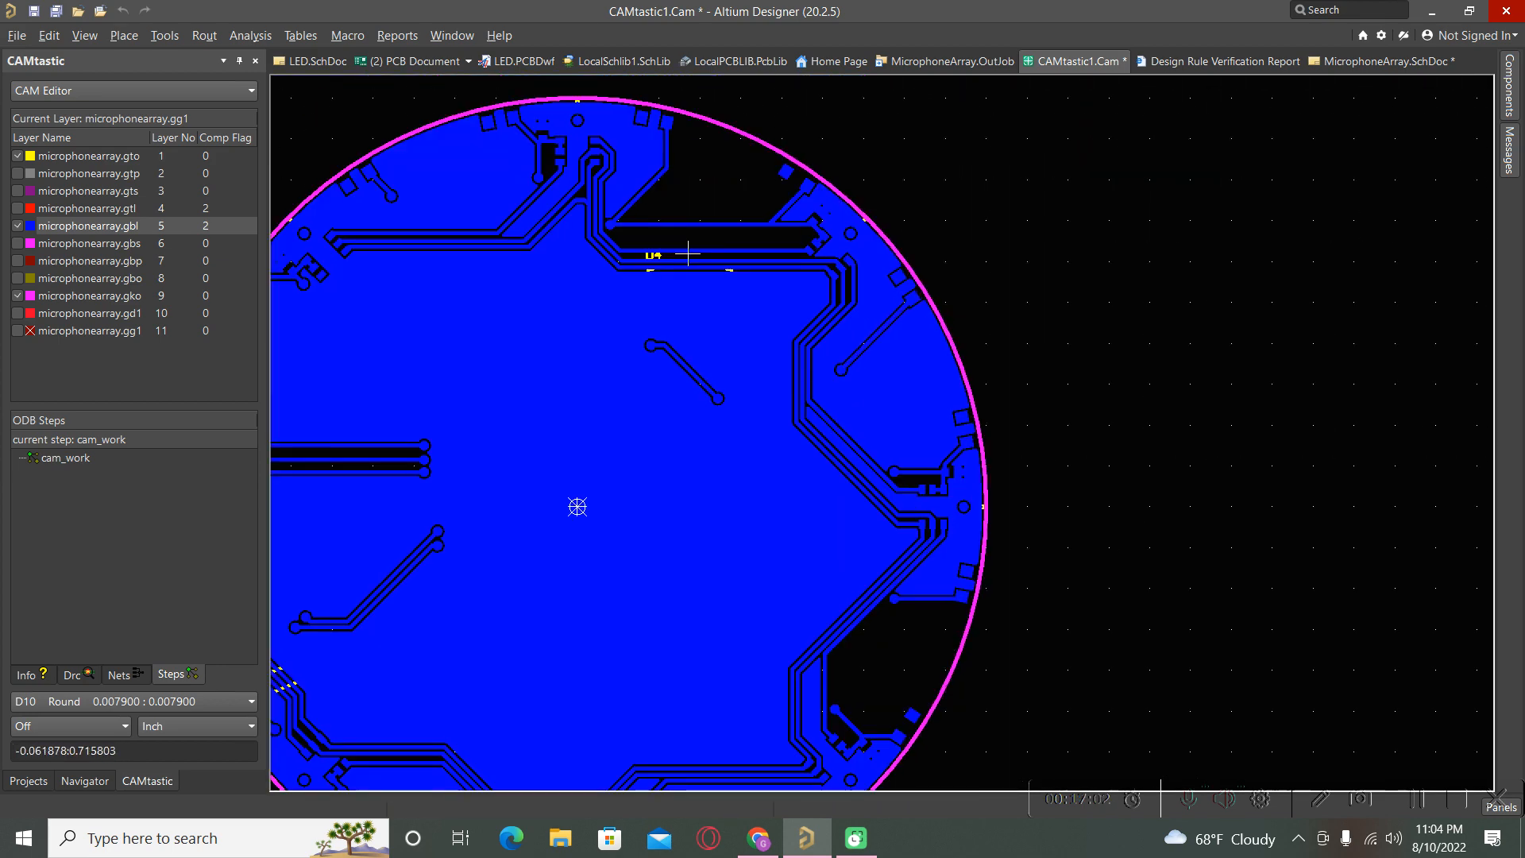
ctrl+scroll(538, 143, up, 1)
ctrl+scroll(957, 503, down, 2)
ctrl+scroll(875, 426, up, 1)
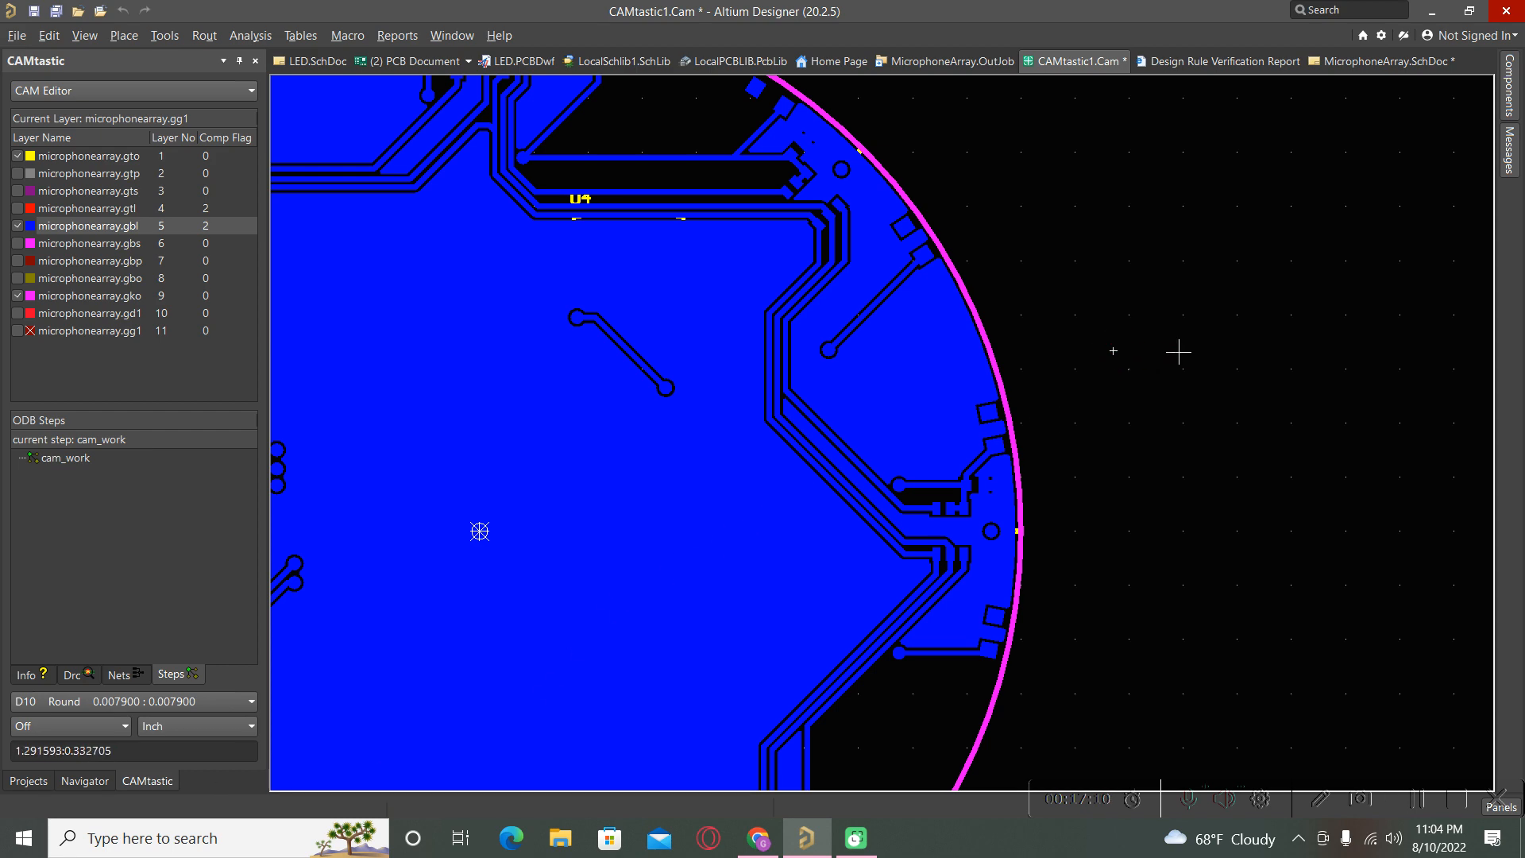
ctrl+scroll(1179, 352, down, 2)
ctrl+scroll(1179, 352, down, 1)
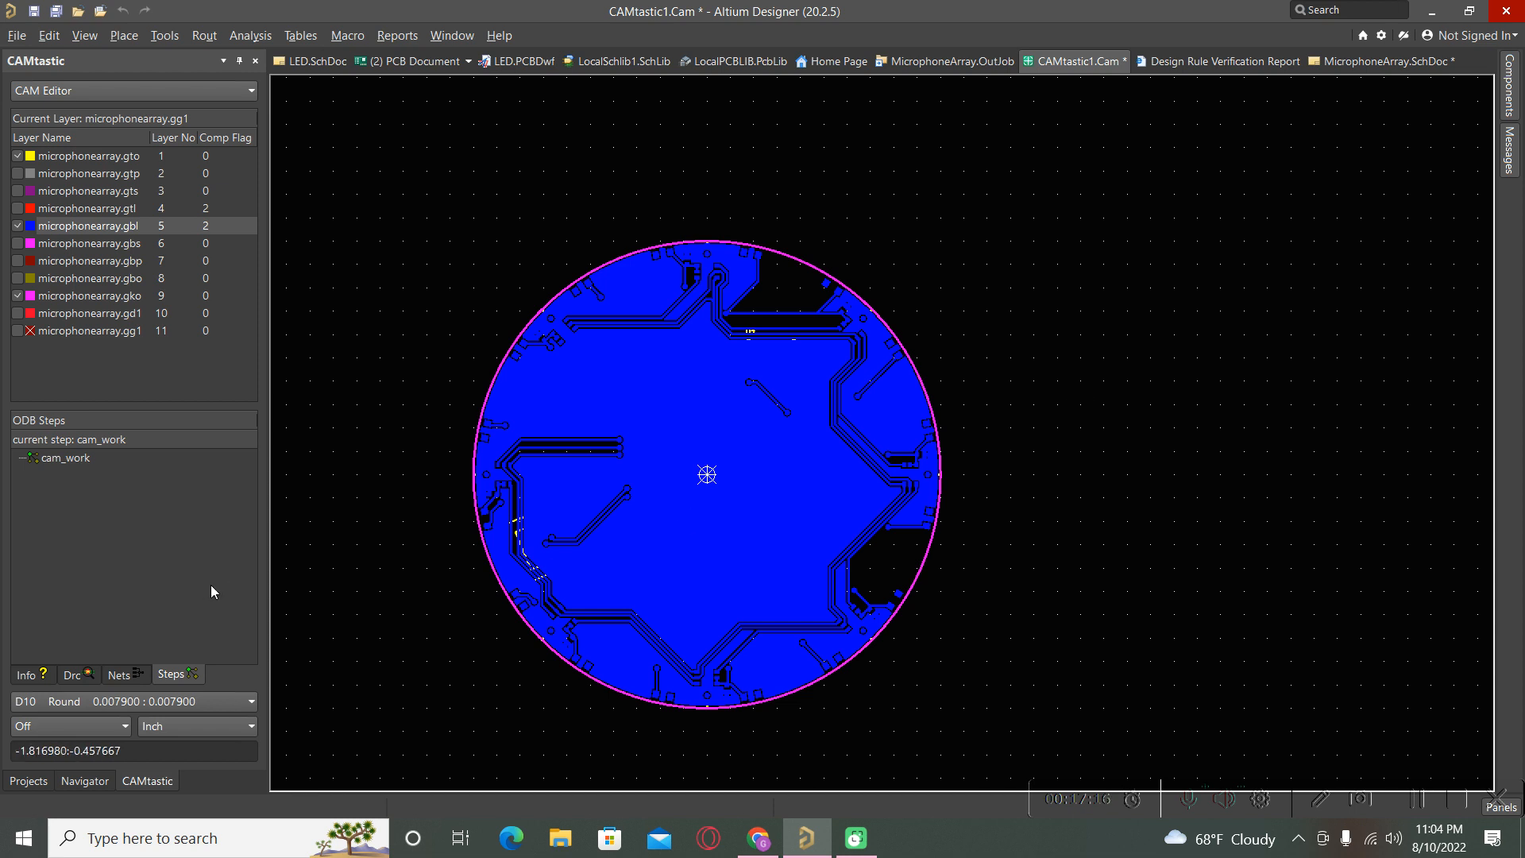
click(27, 782)
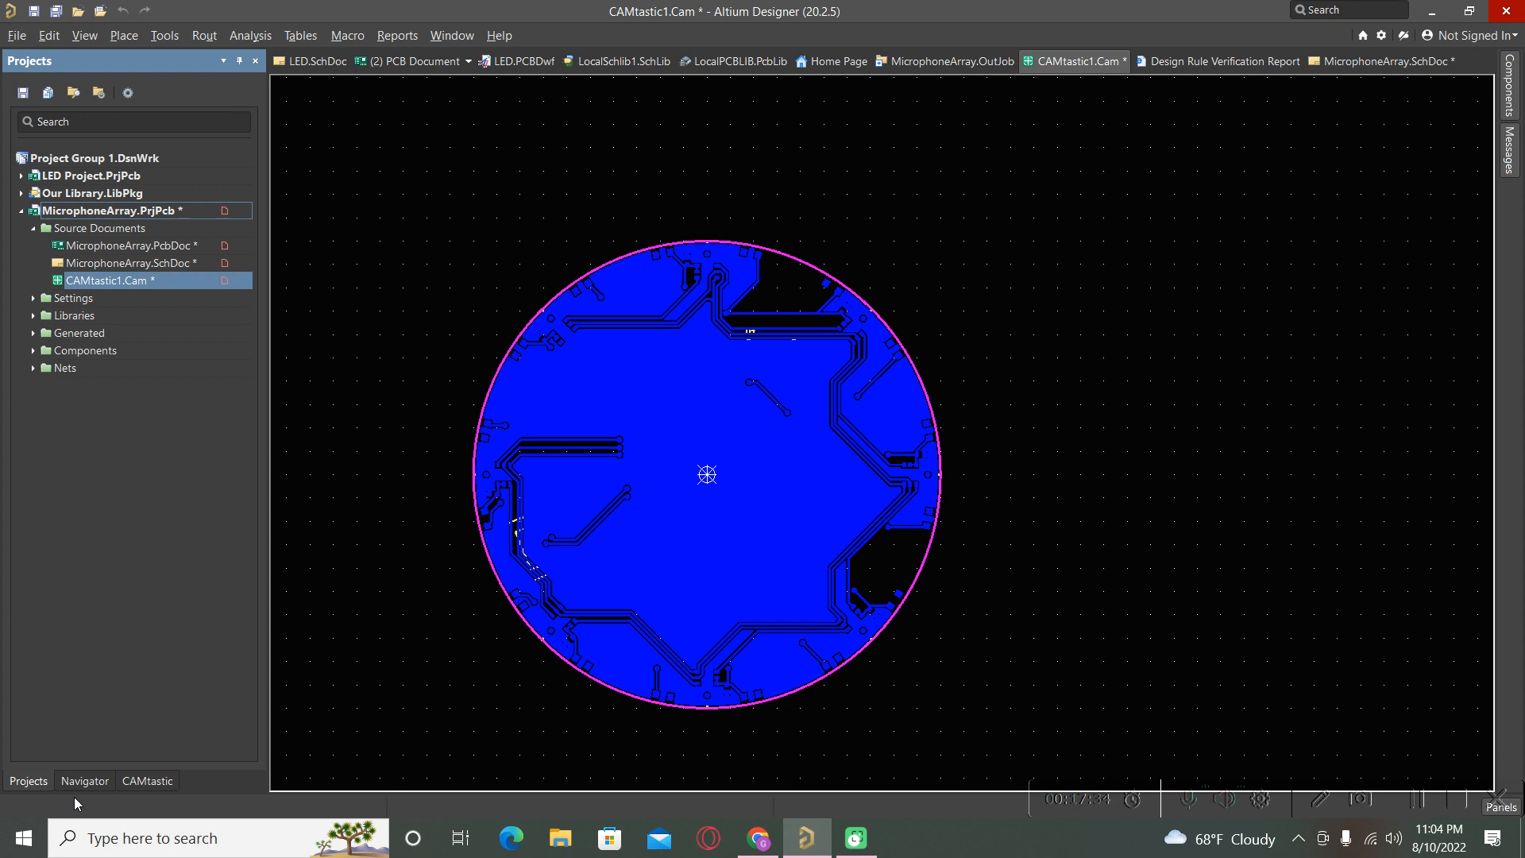
Open the MicrophoneArray.PcbDoc board from the project tree.
click(17, 36)
click(349, 239)
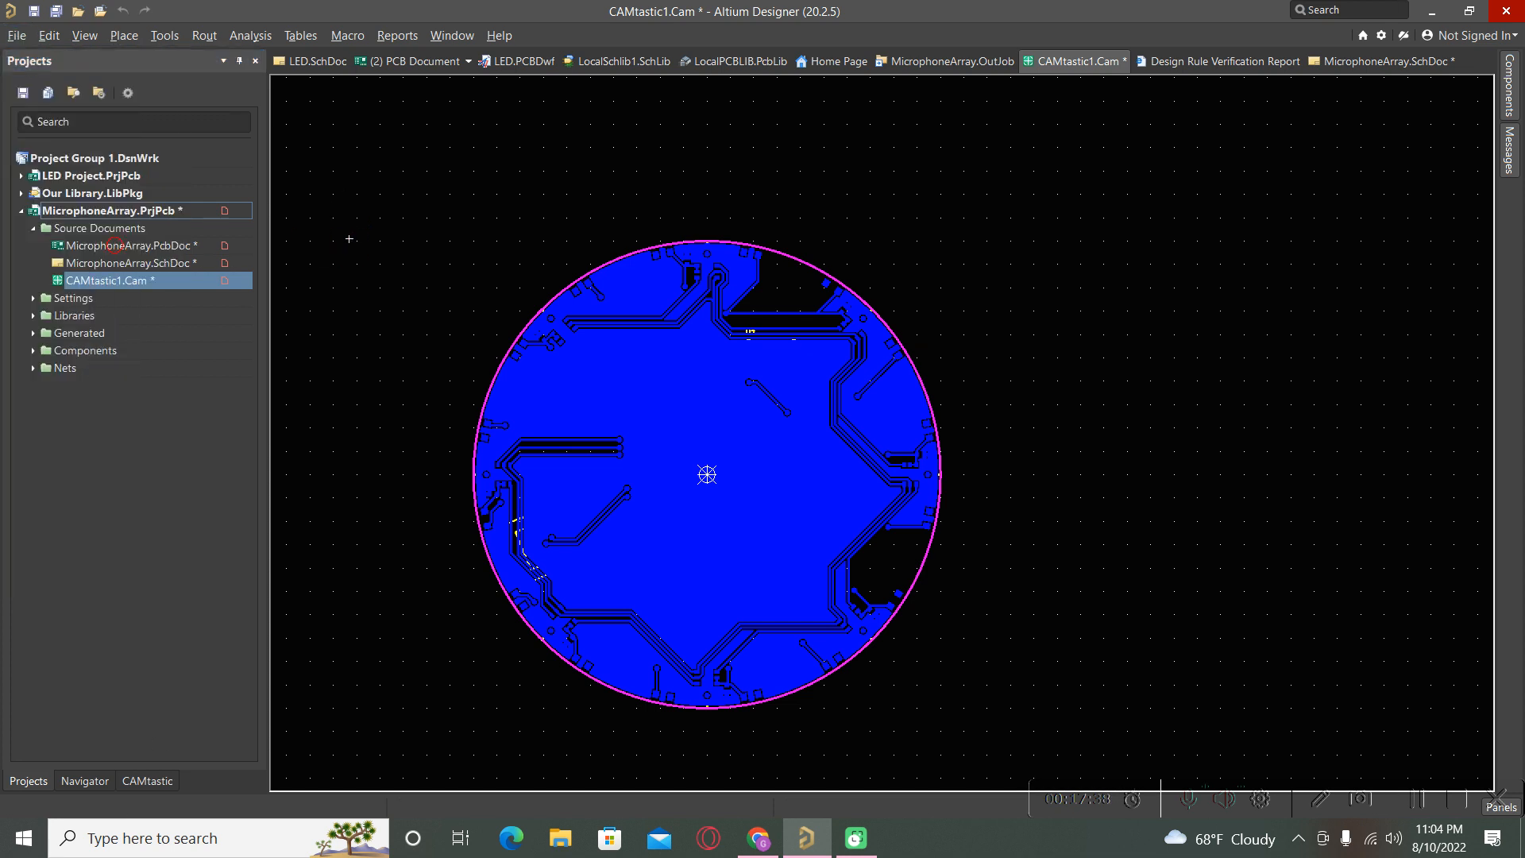
double_click(115, 245)
Choose File > Fabrication Outputs > NC Drill Files to bring up NC Drill Setup.
click(17, 35)
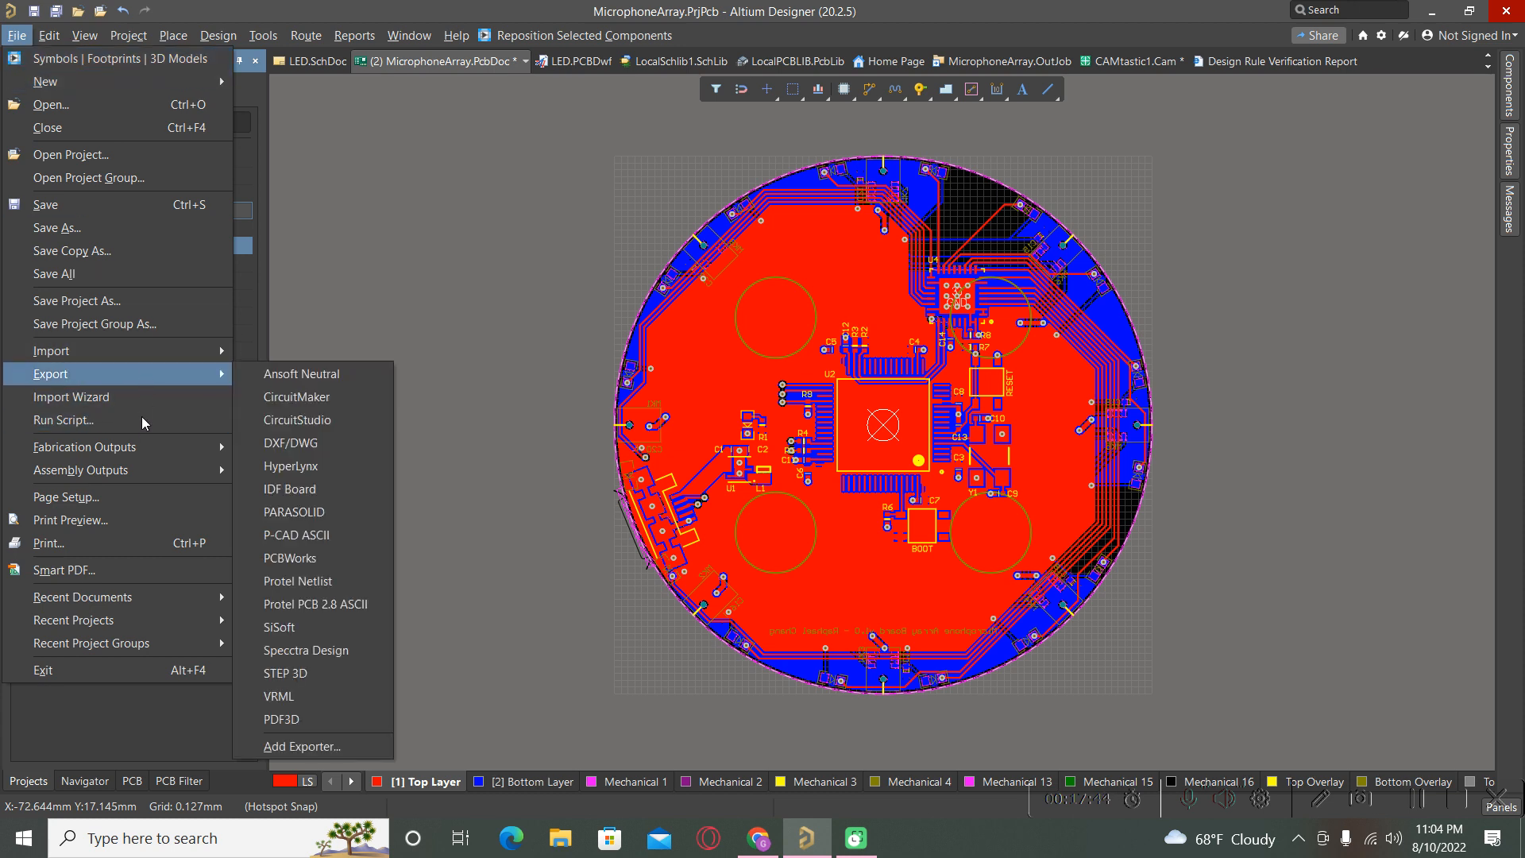
mouse_move(149, 449)
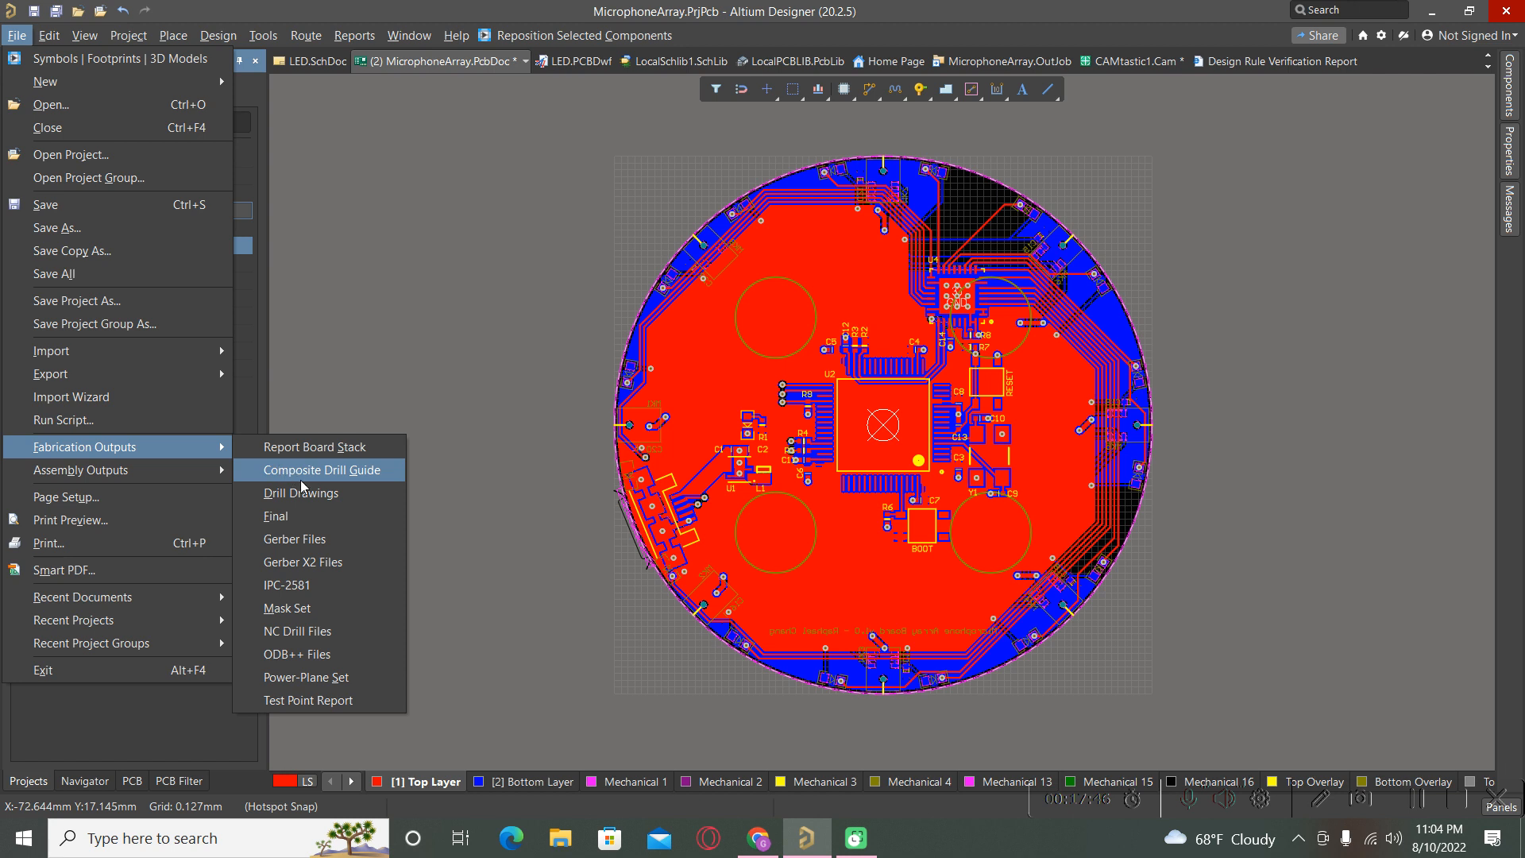
click(275, 639)
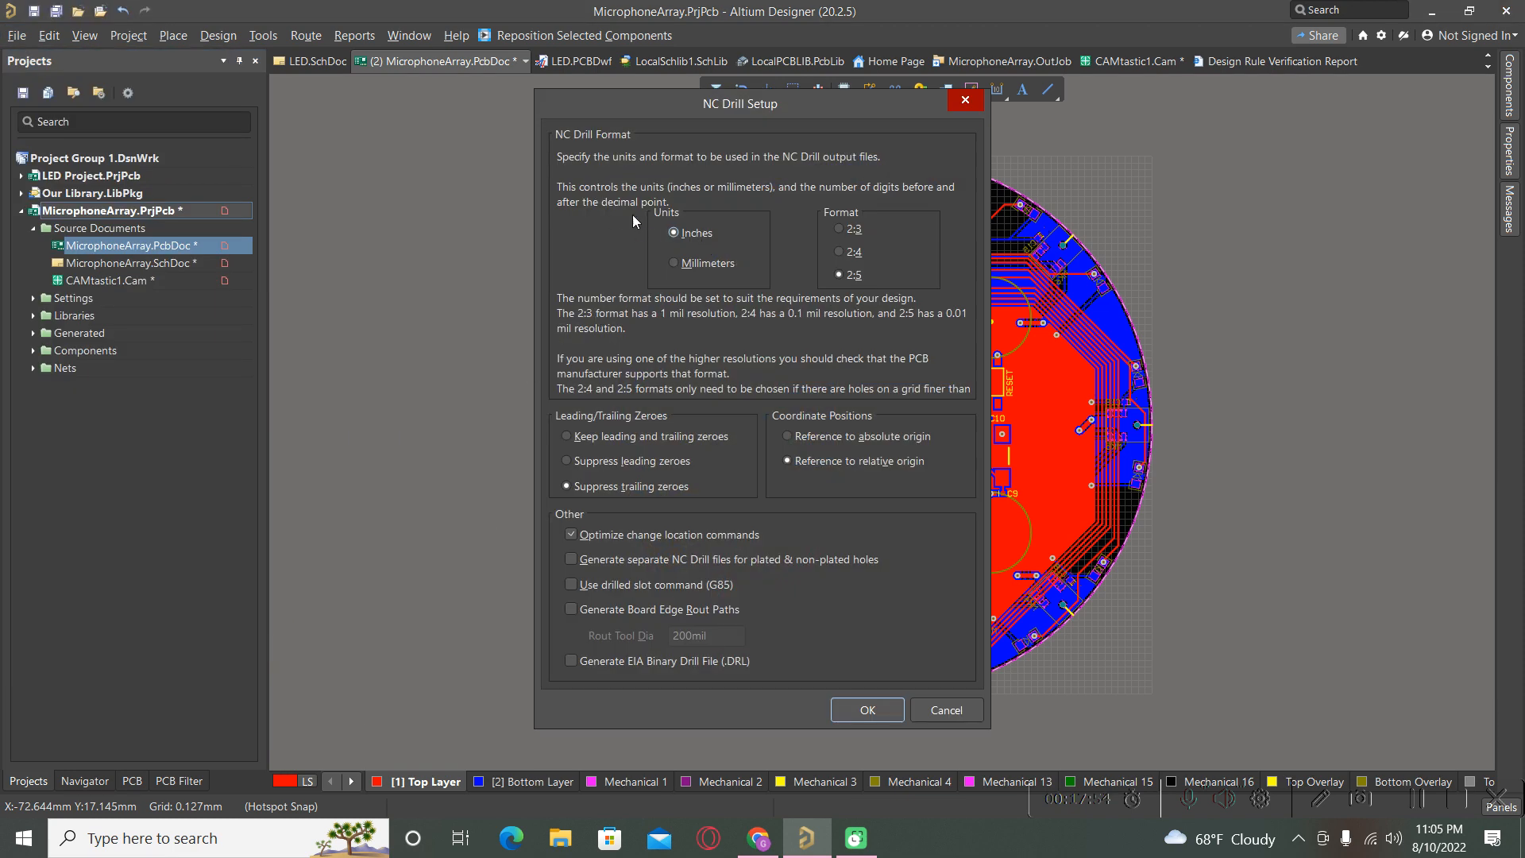
Set the NC drill format to 2:4 and import the drill data into CAMtastic2.
click(839, 253)
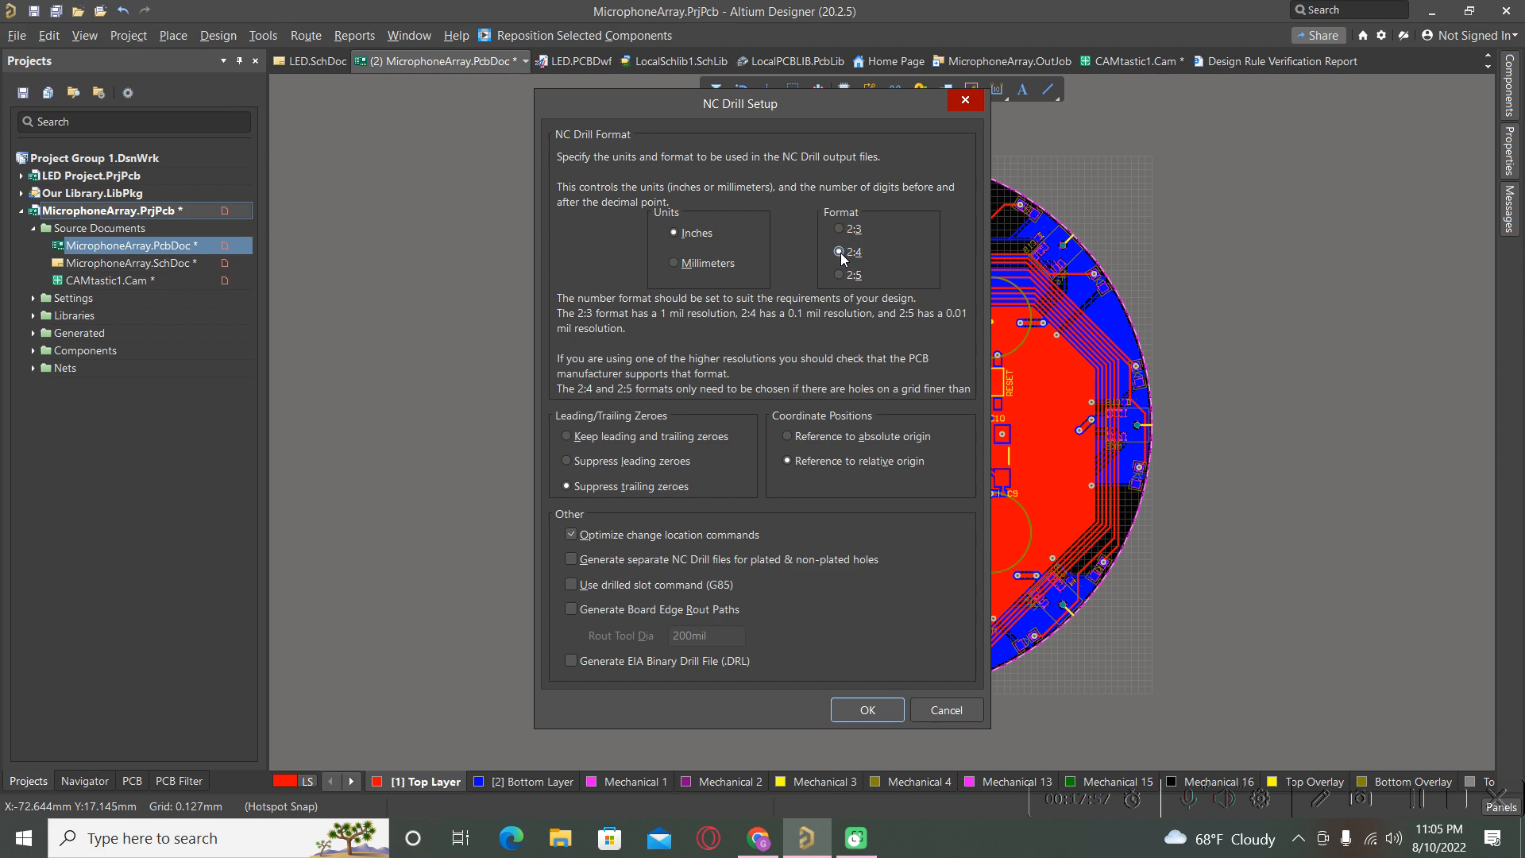
click(866, 713)
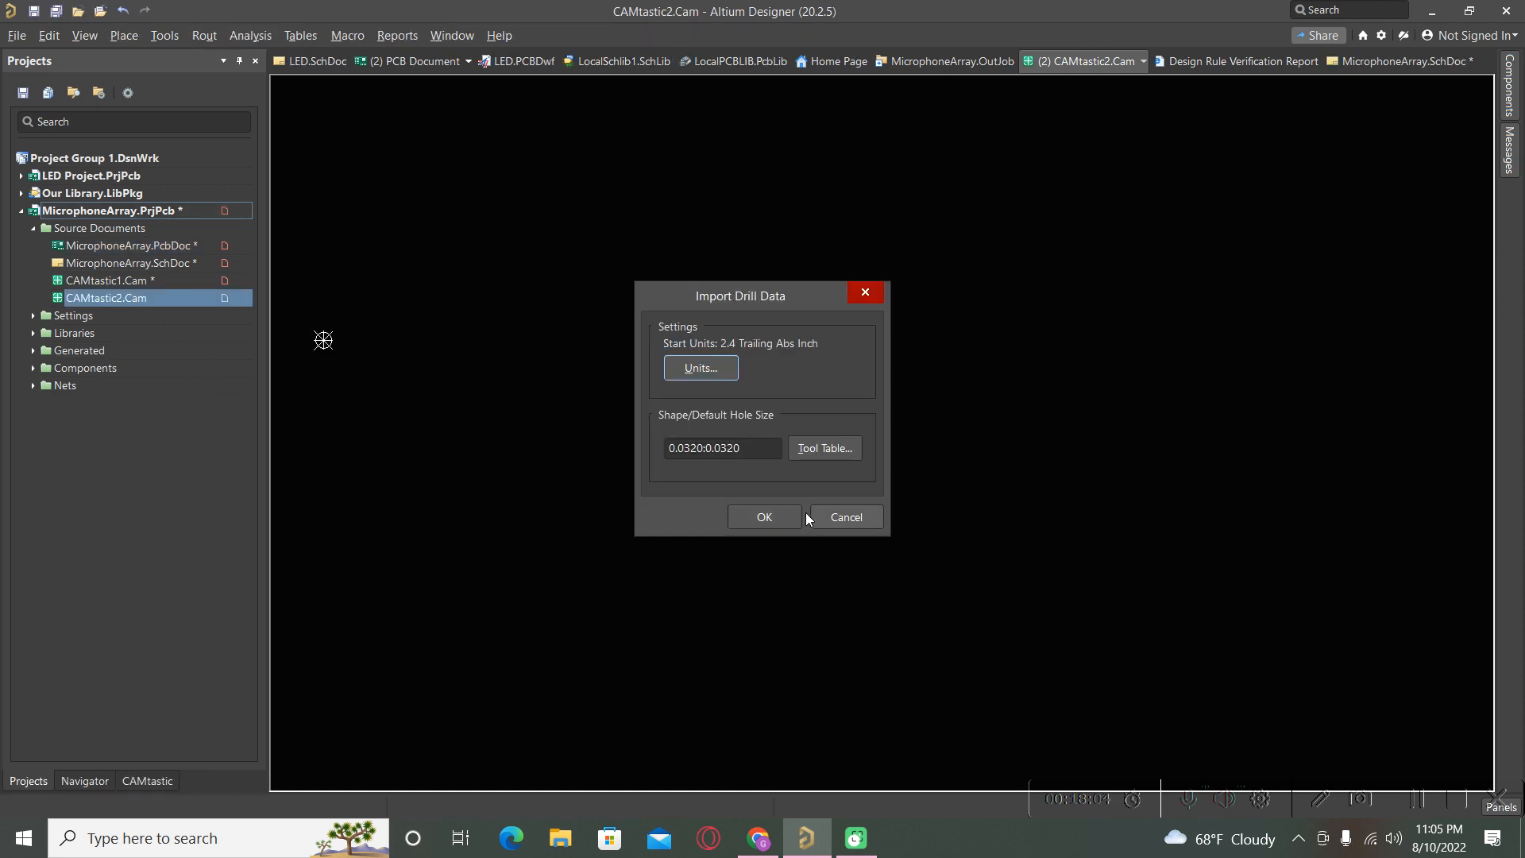
click(775, 526)
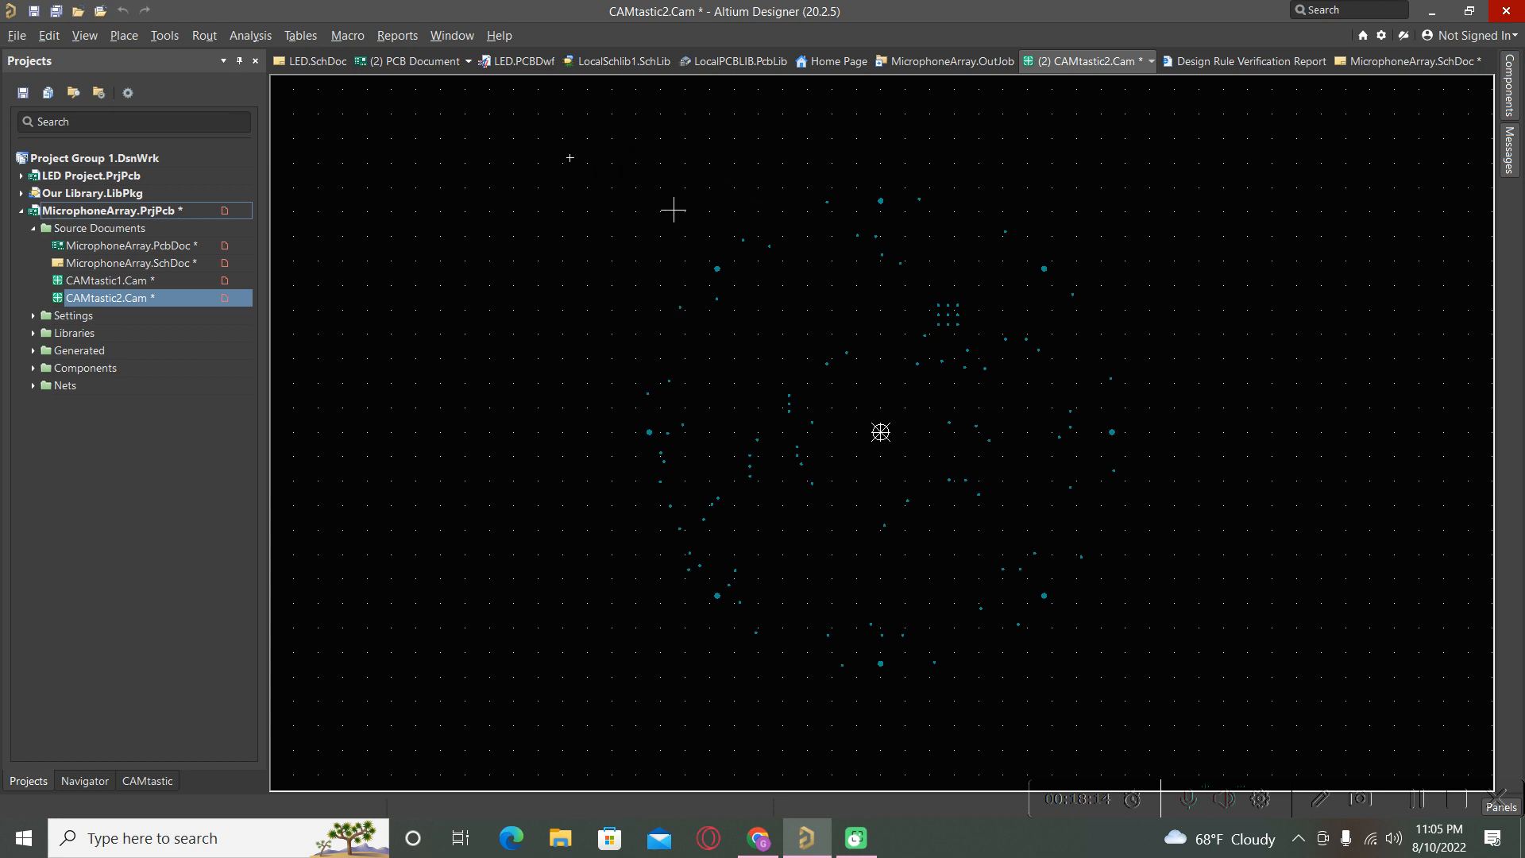
Check the CAMtastic panel for the drill file, then reopen MicrophoneArray.PcbDoc from Projects.
scroll(786, 359, up, 5)
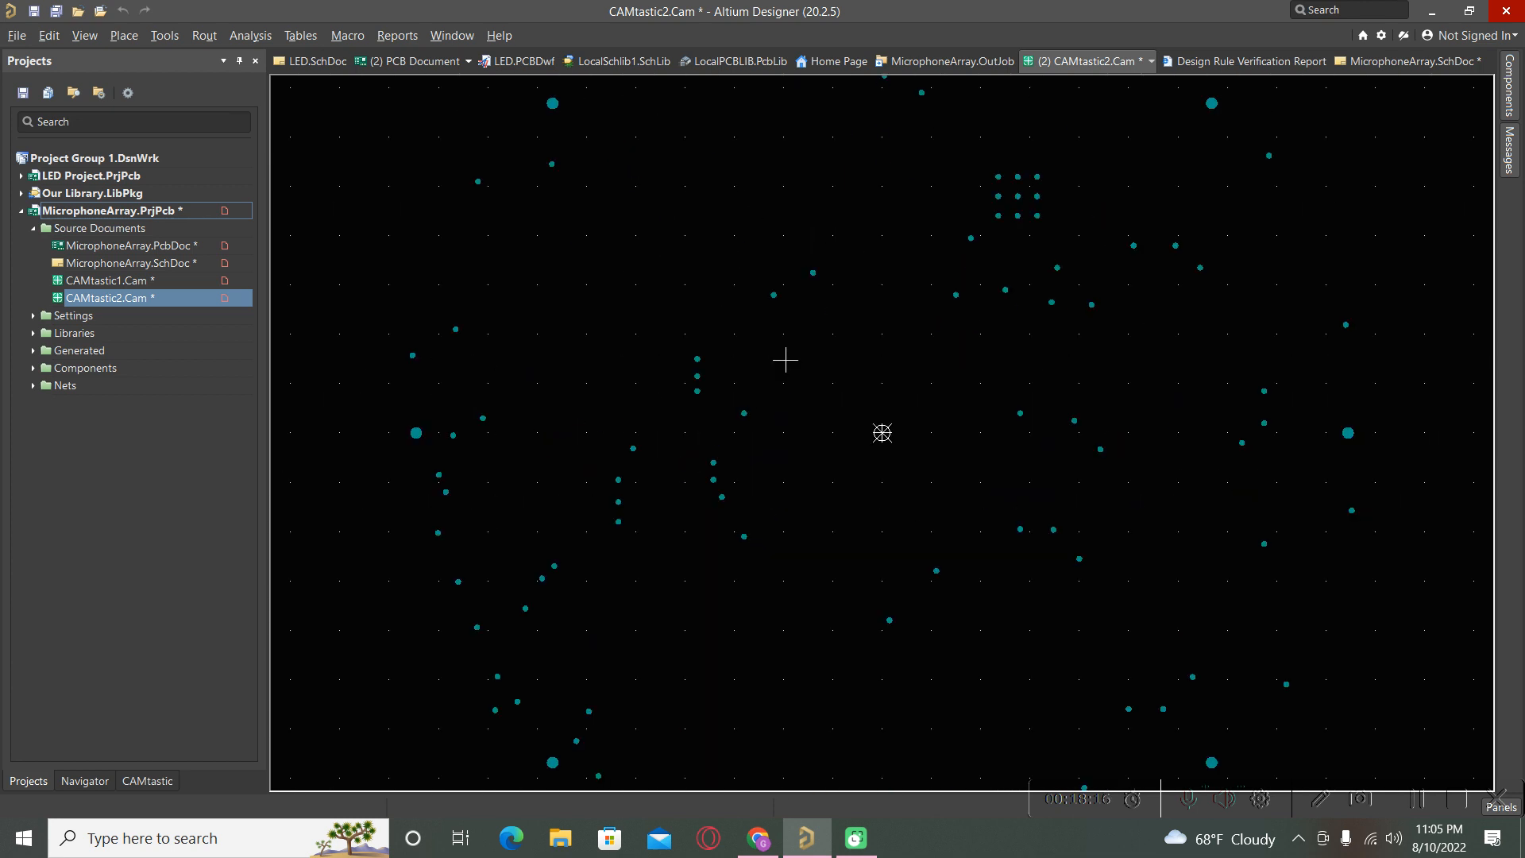
scroll(785, 360, down, 3)
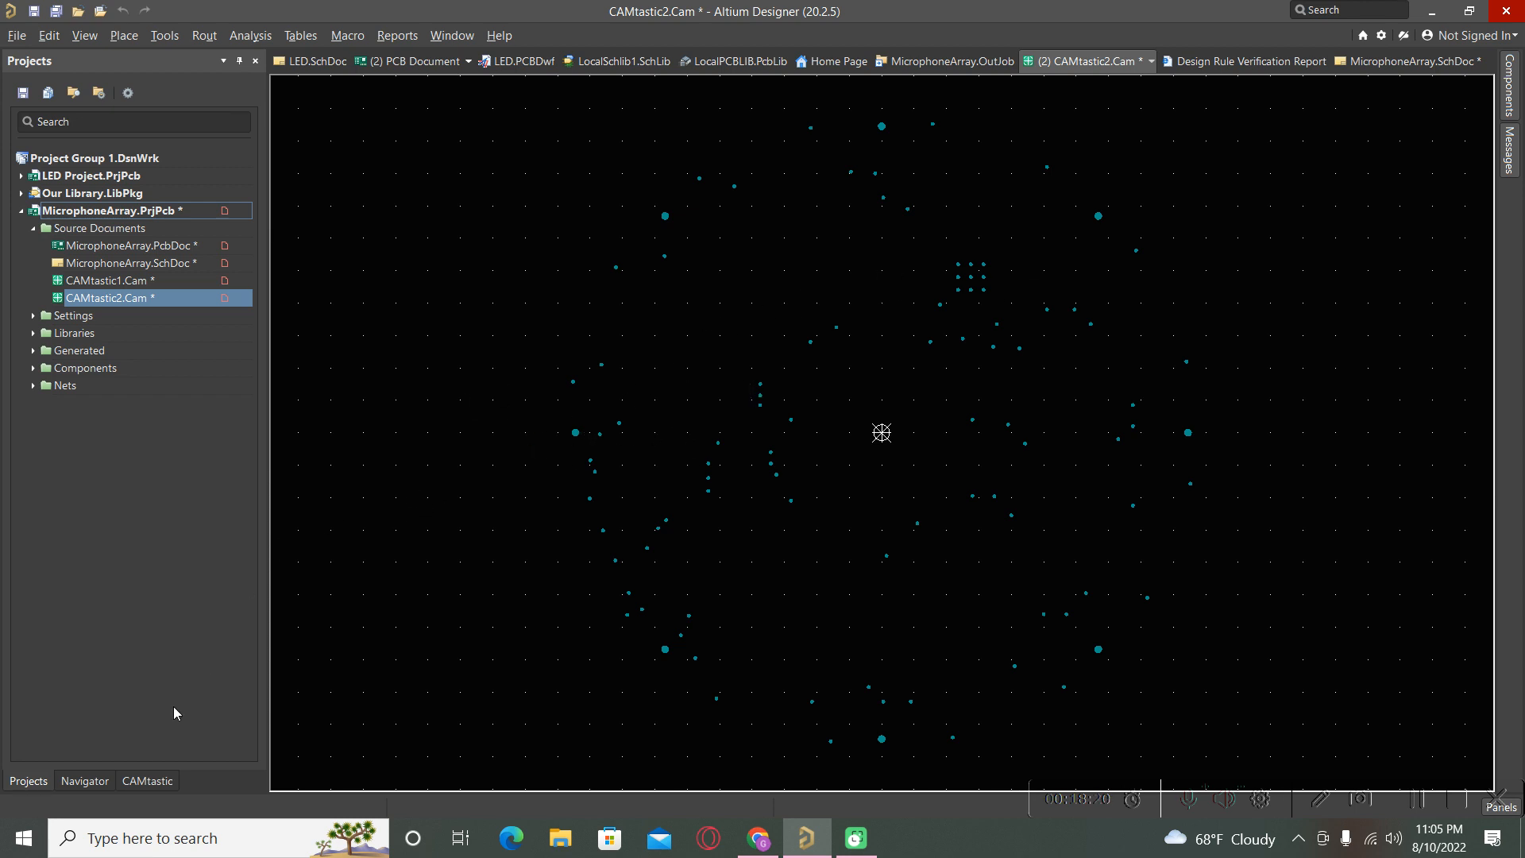
click(159, 781)
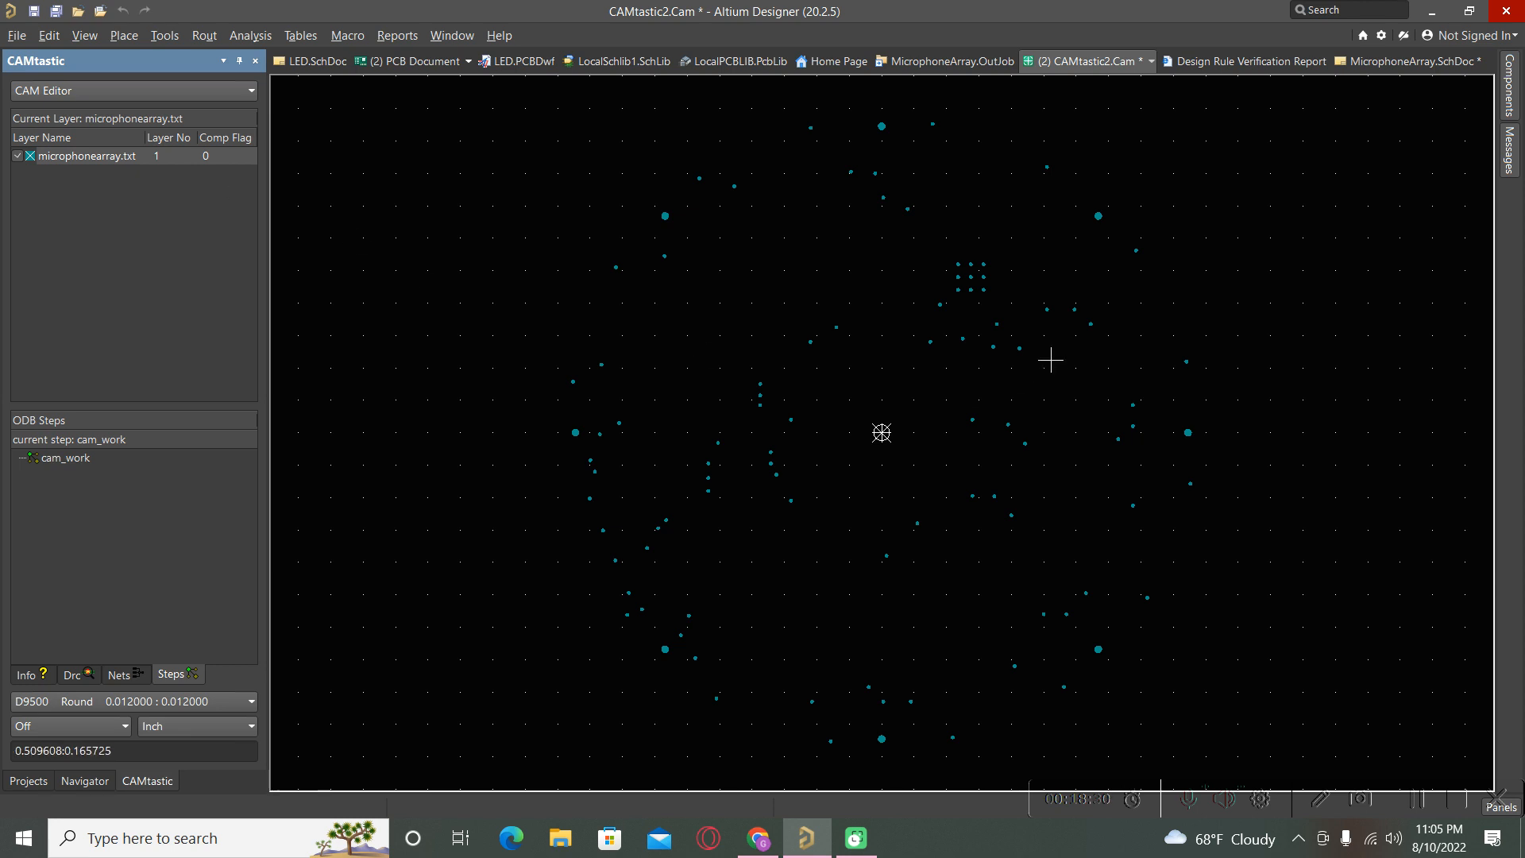
click(32, 783)
double_click(135, 249)
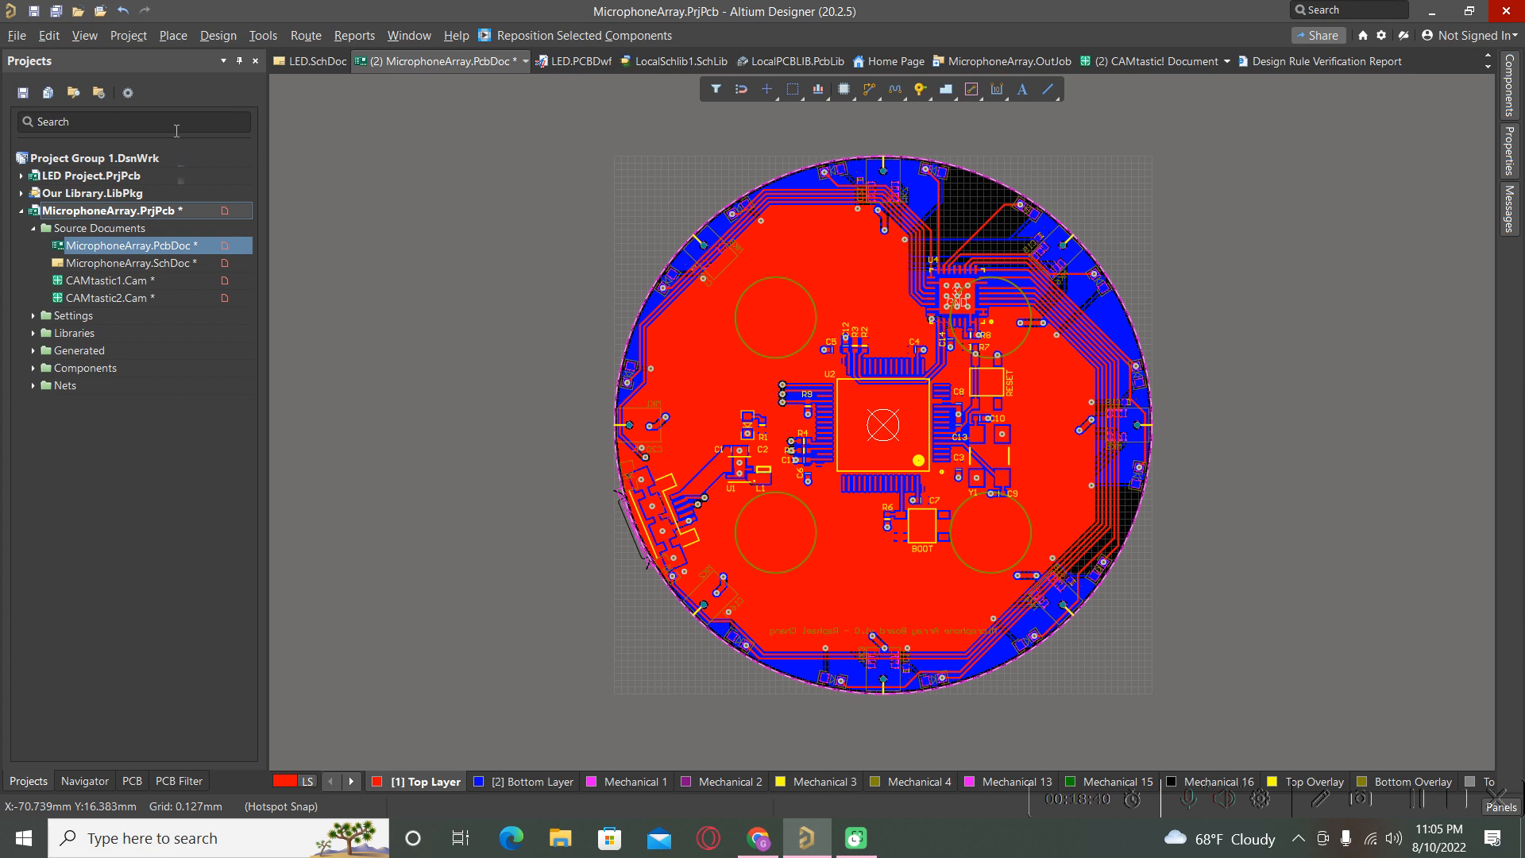
Generate the pick-and-place file as Text output with Metric units.
click(15, 36)
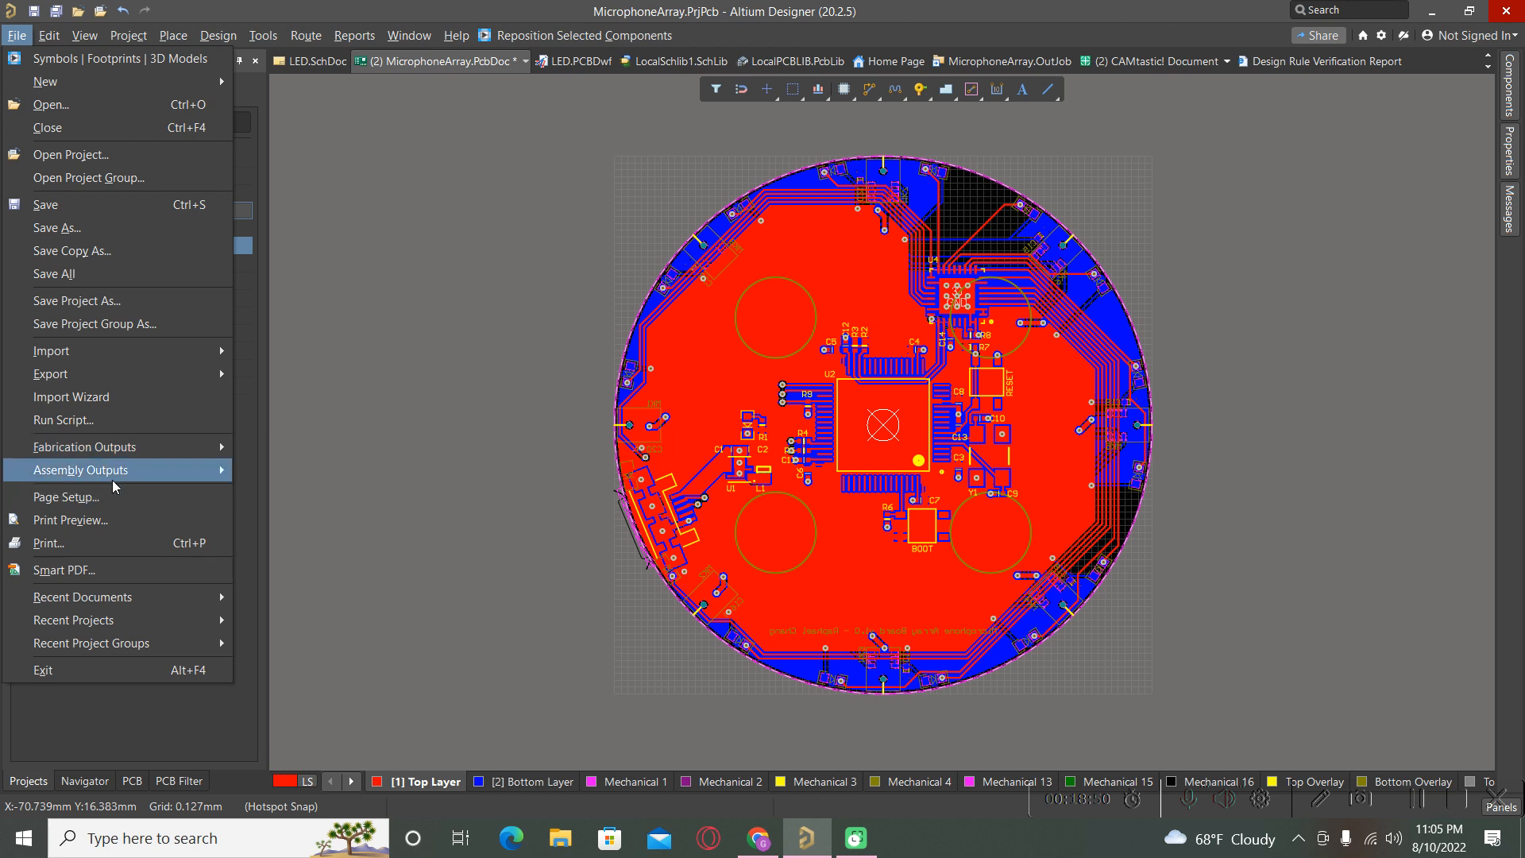
mouse_move(112, 480)
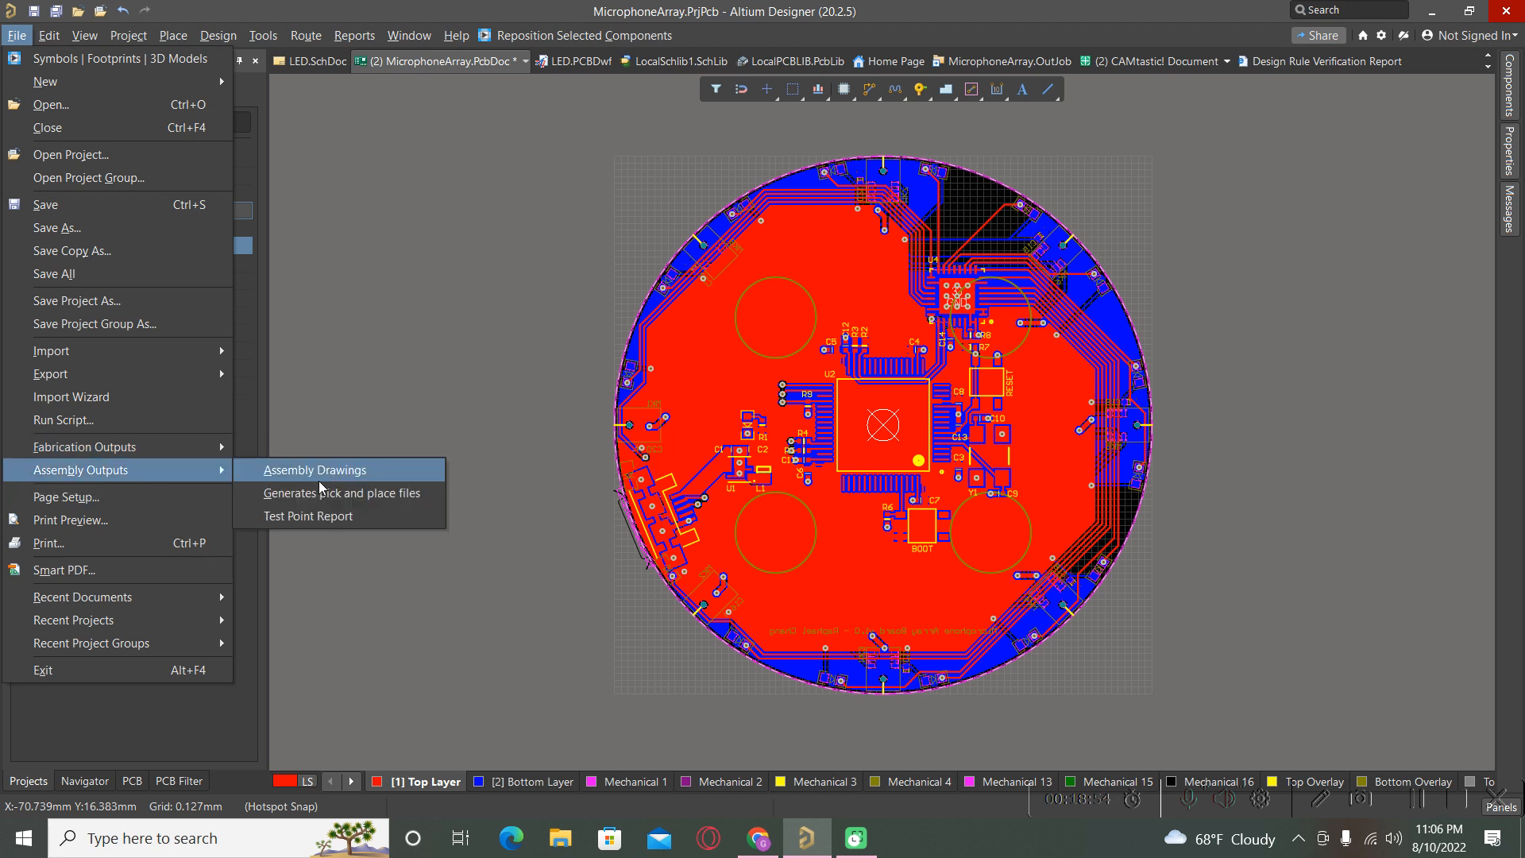
click(369, 494)
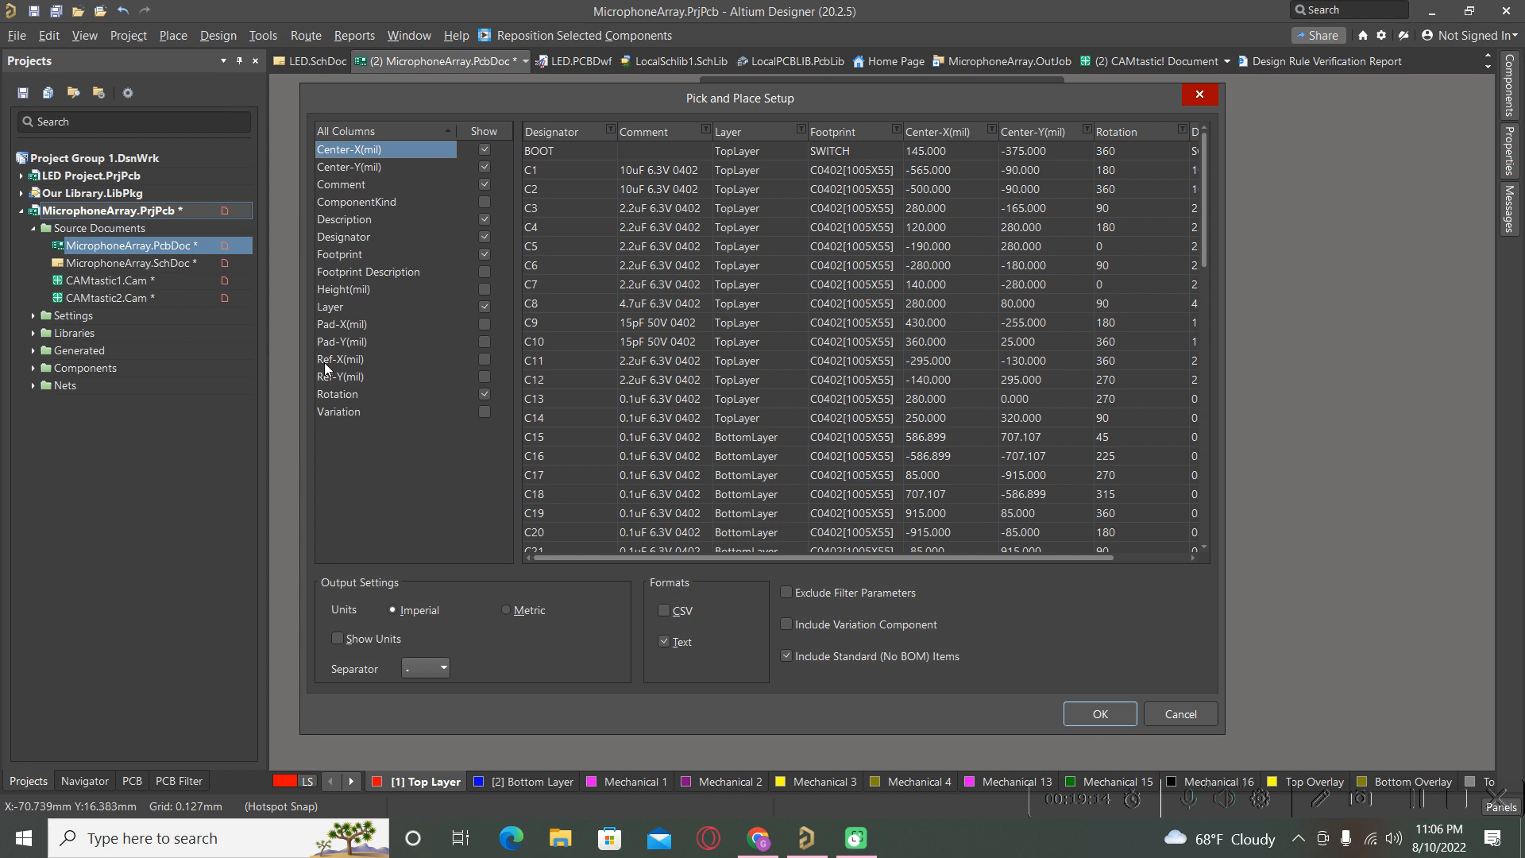
click(504, 609)
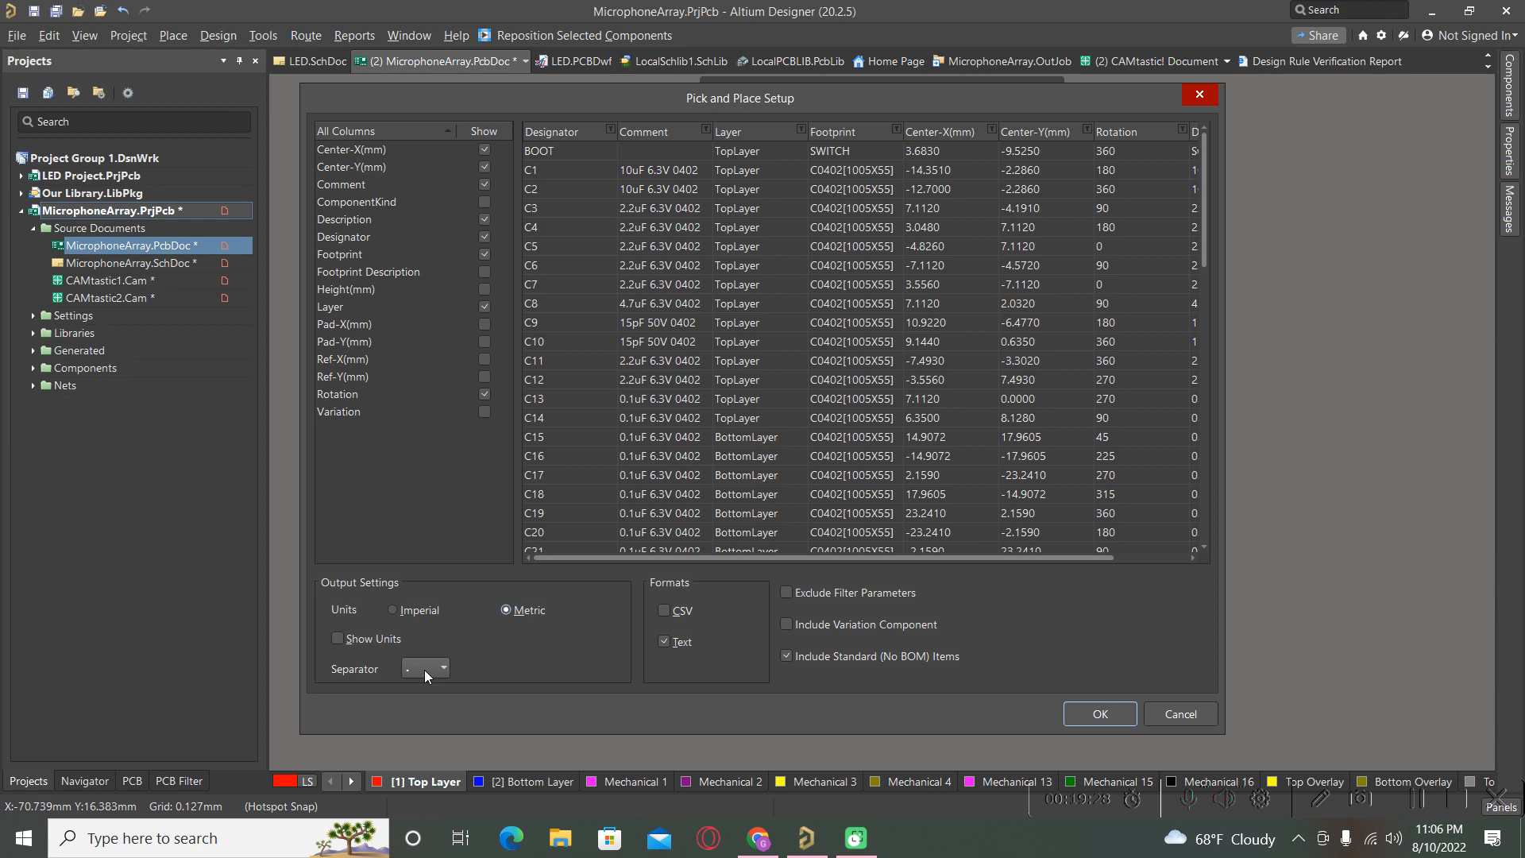
click(1096, 715)
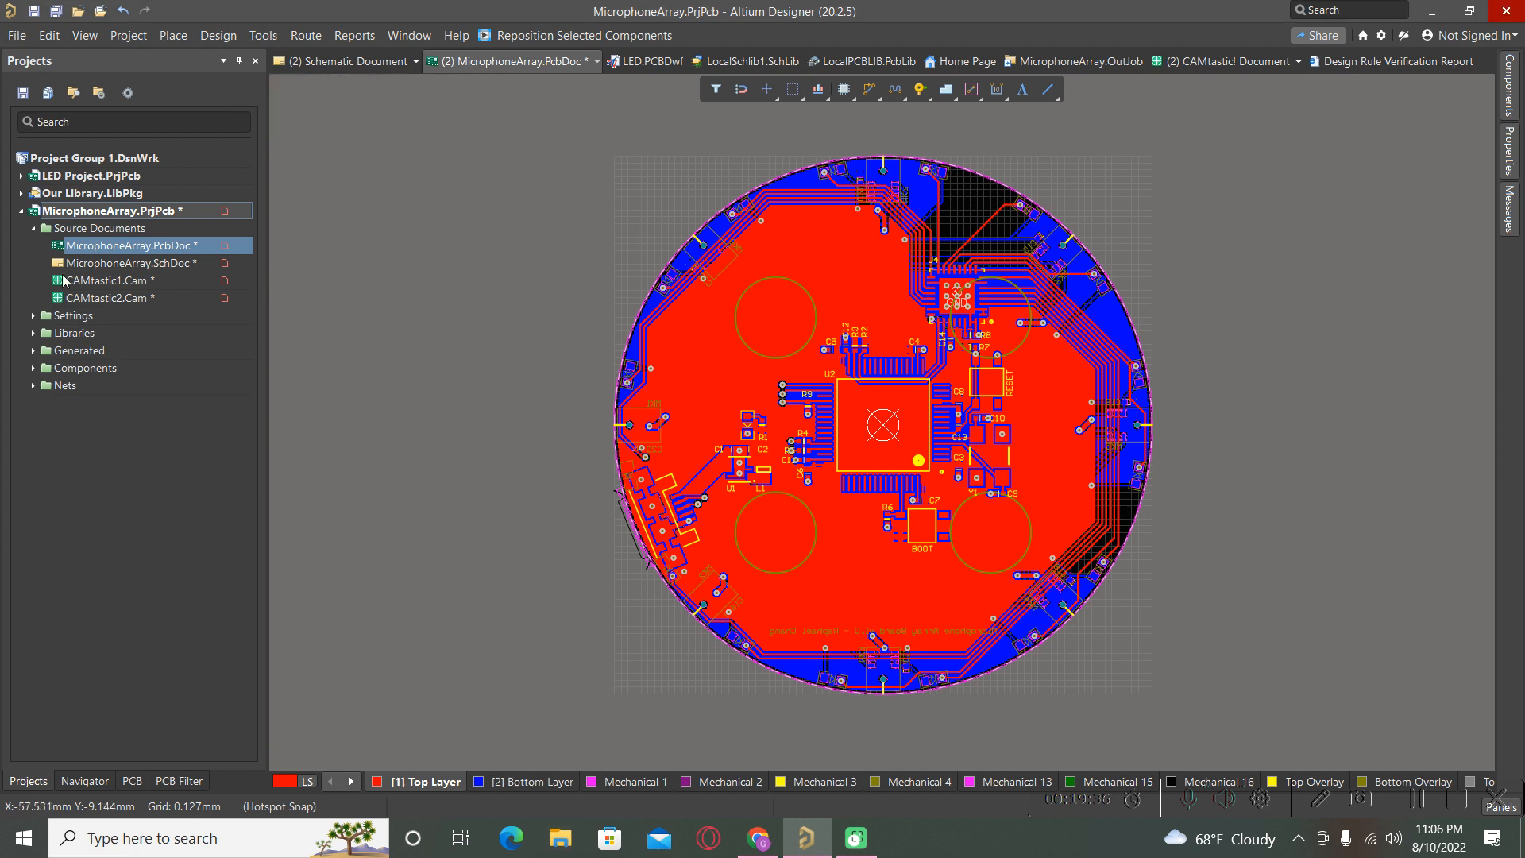
Explore the project folder and open Project Outputs > Pick Place > Pick Place for MicrophoneArray.XYRS.
right_click(83, 212)
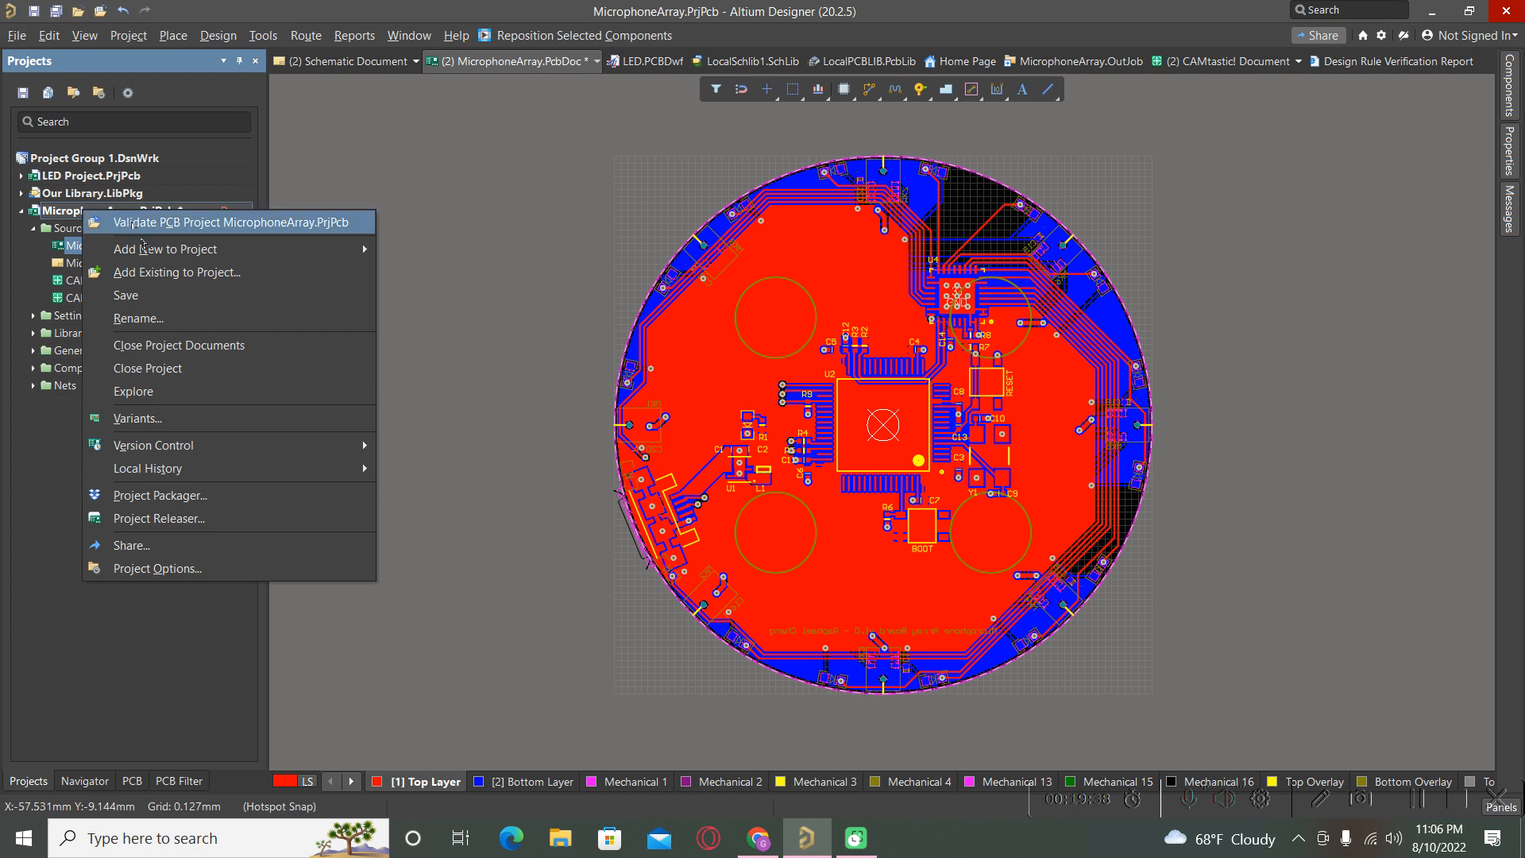
click(144, 401)
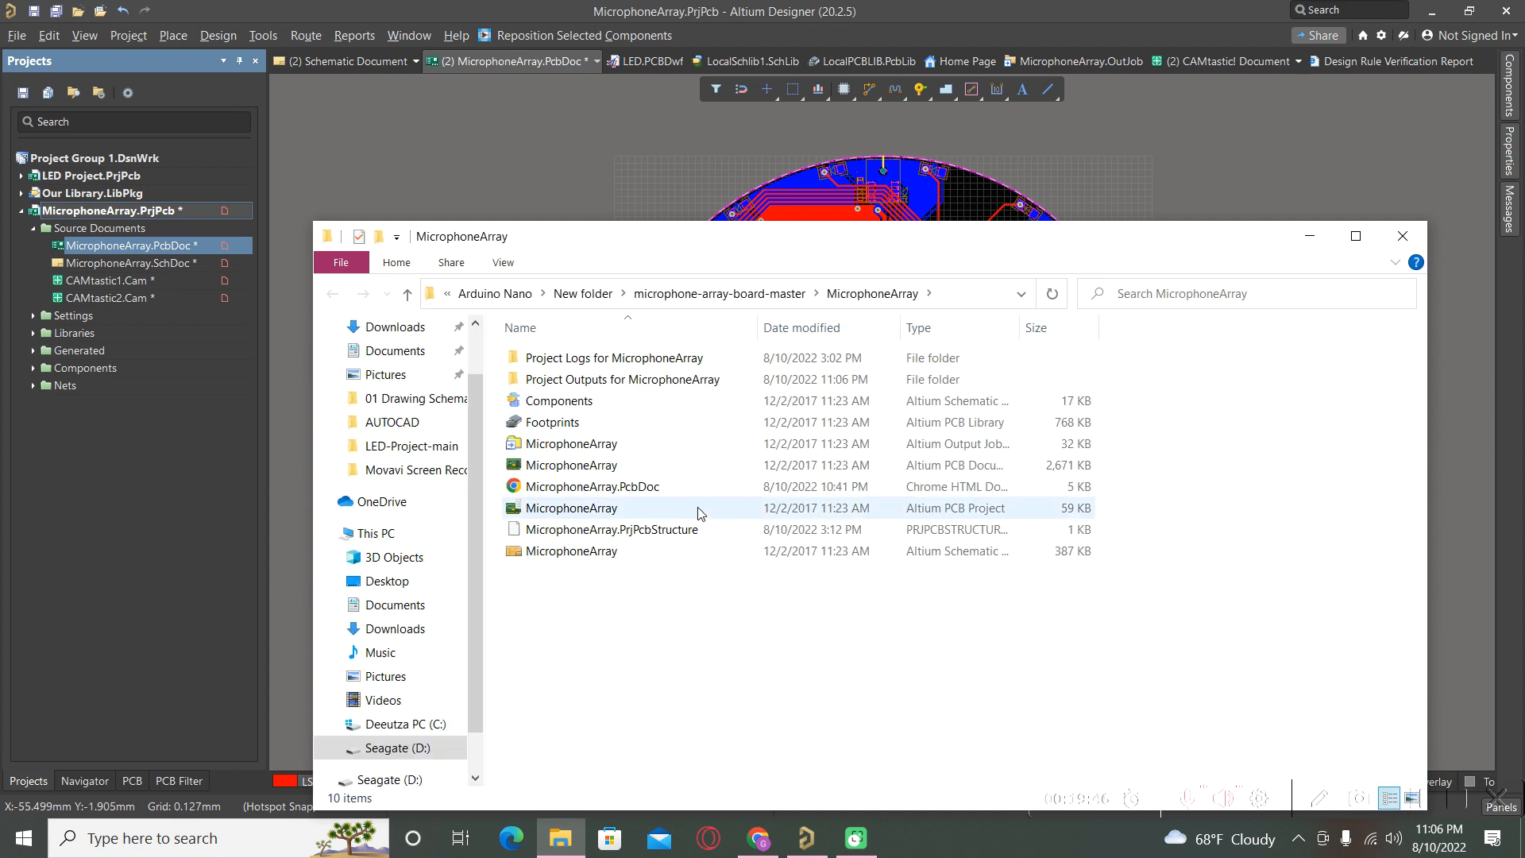
double_click(607, 381)
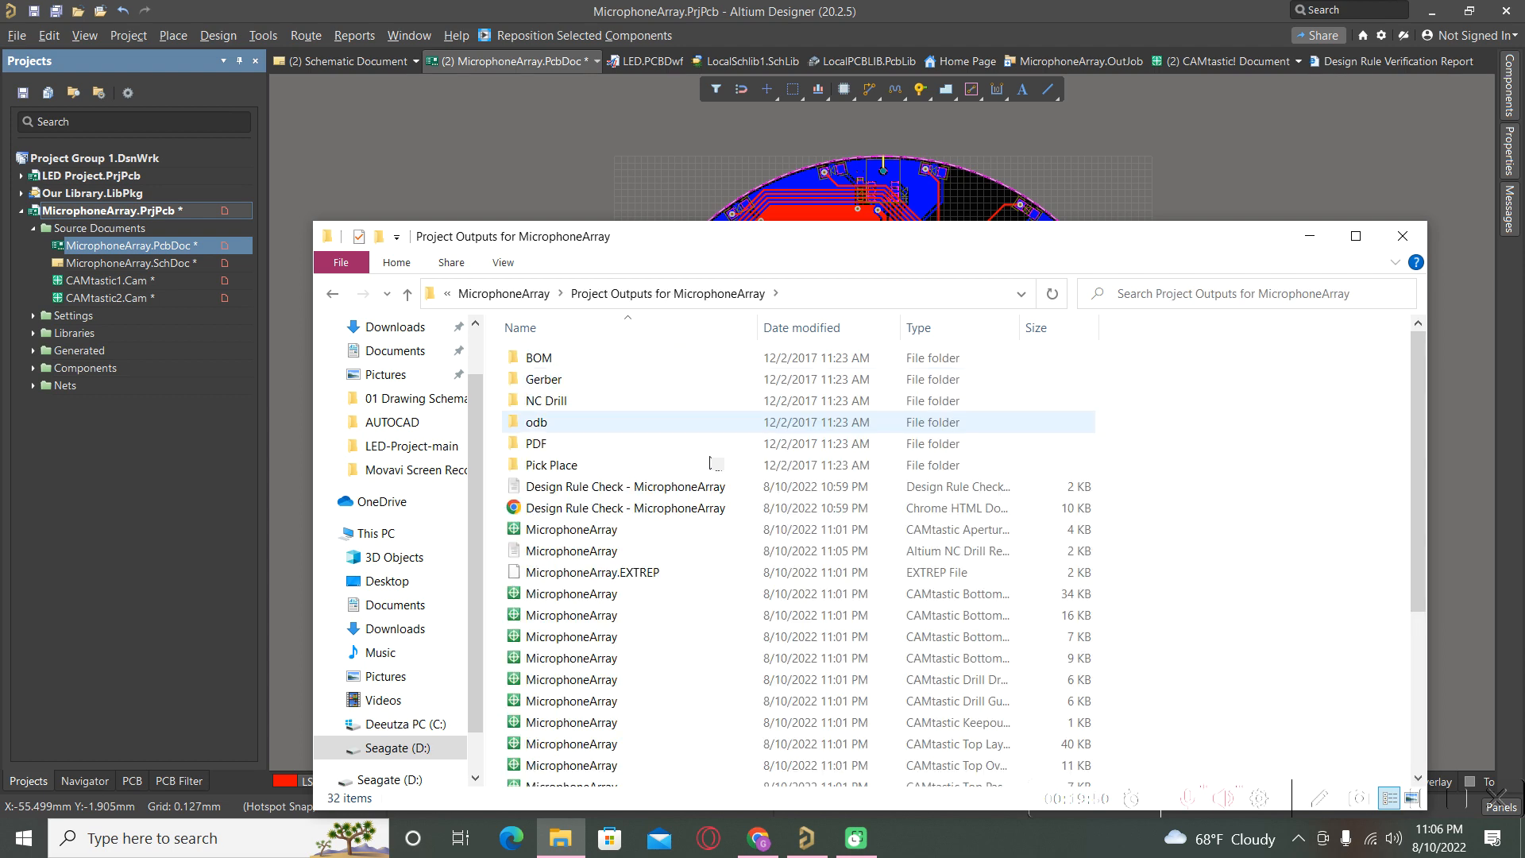
click(562, 471)
double_click(562, 470)
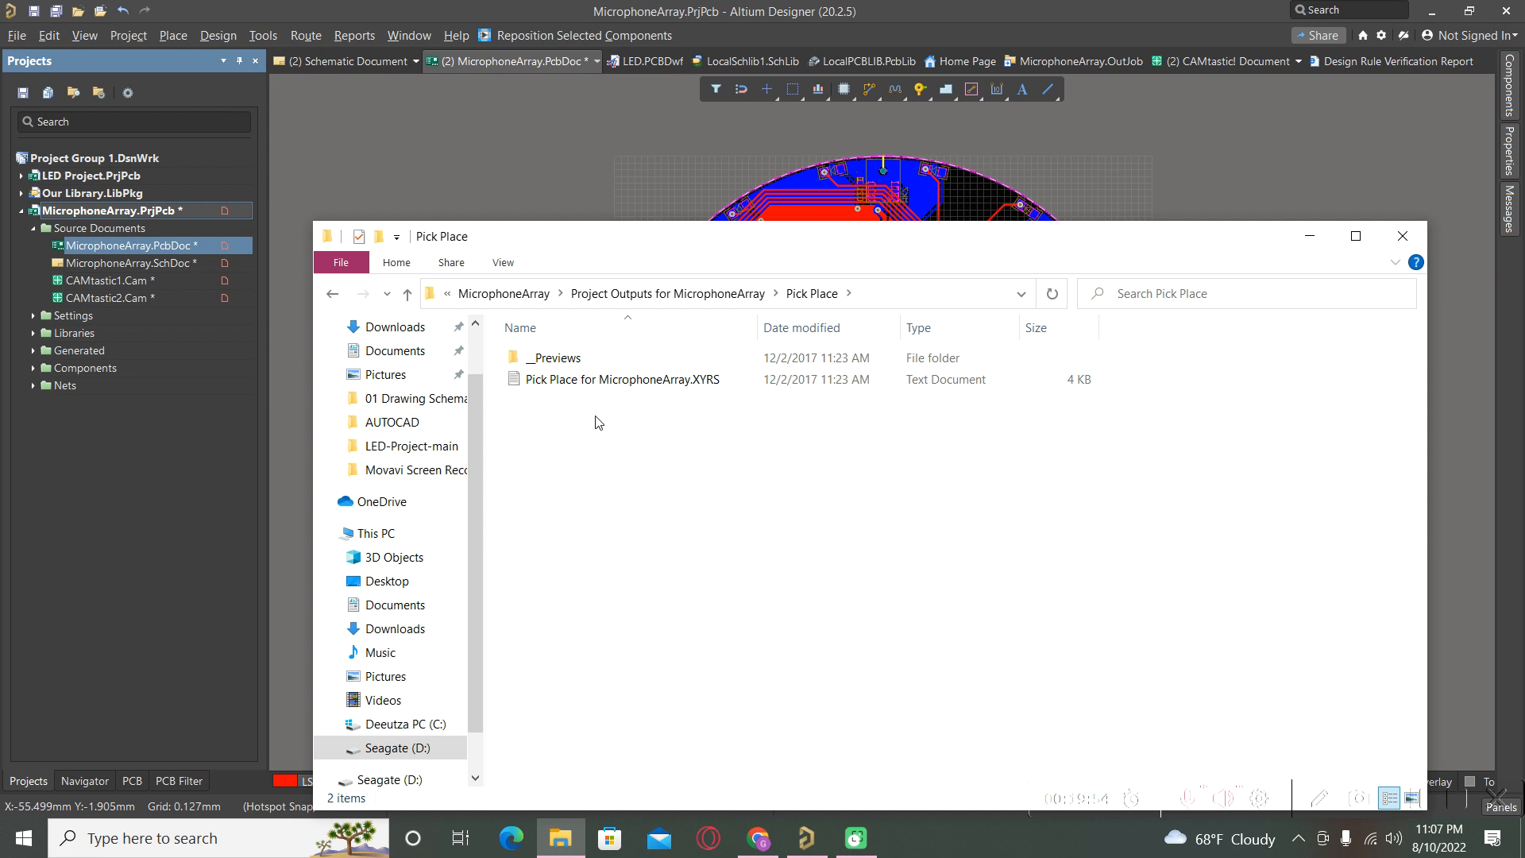
click(605, 389)
double_click(605, 389)
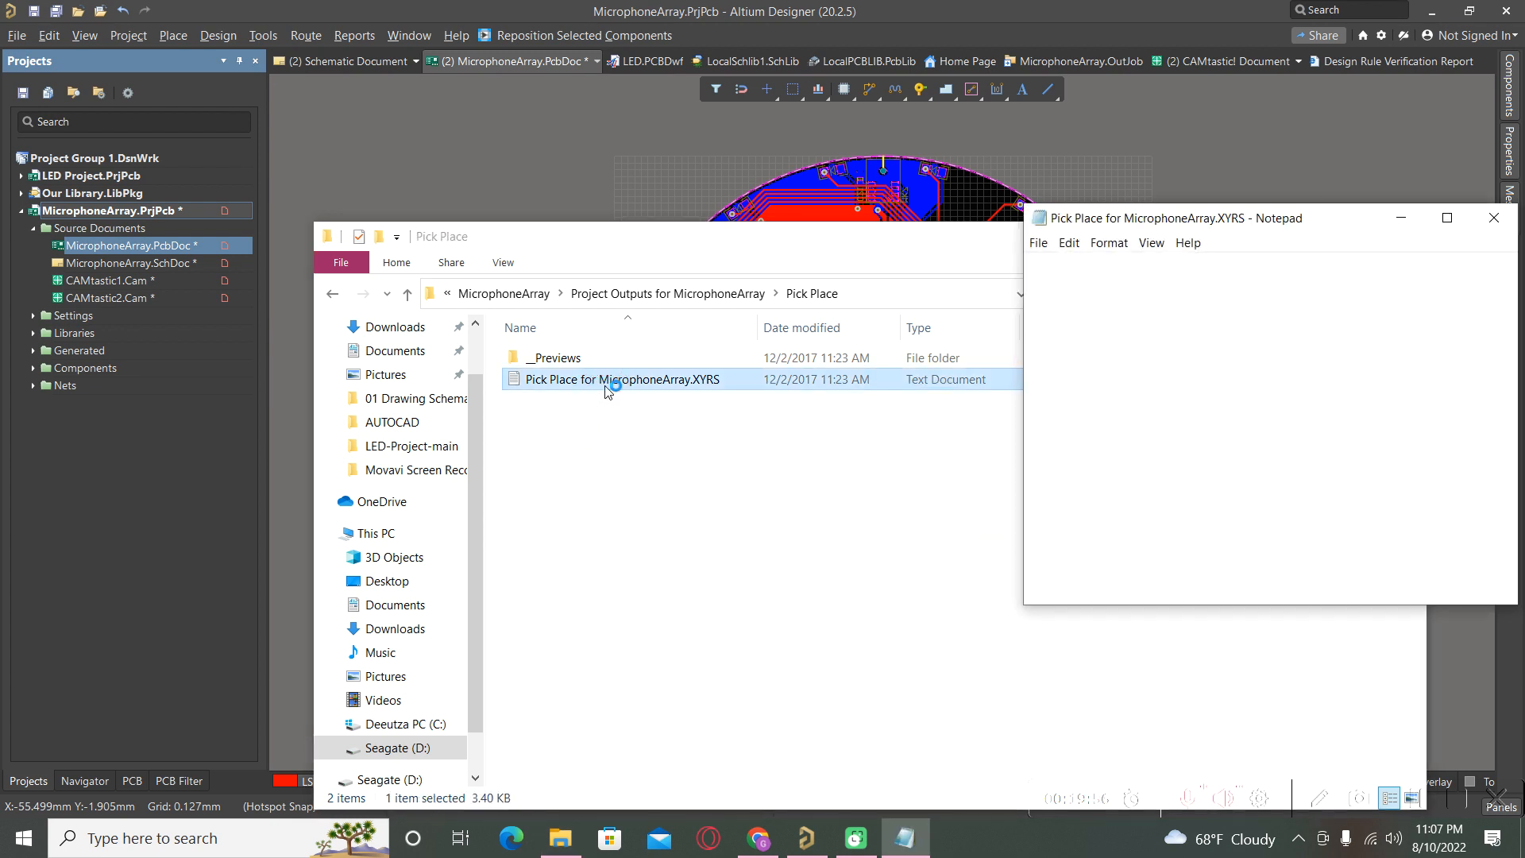
Maximize Notepad, select rows to inspect the XYRS rotation values, then close the file.
drag(1343, 228, 874, 228)
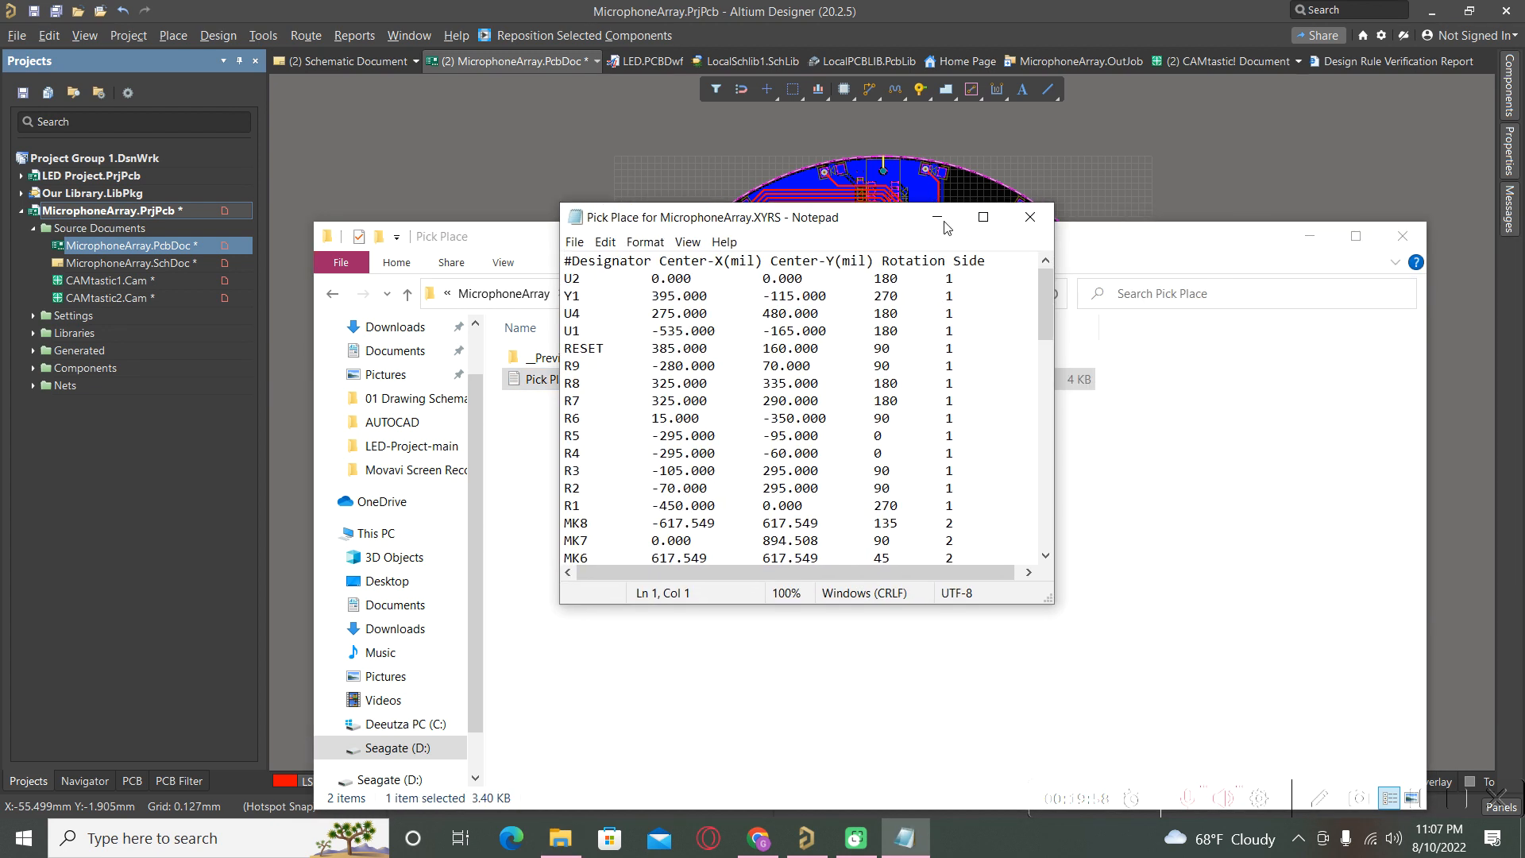
click(978, 218)
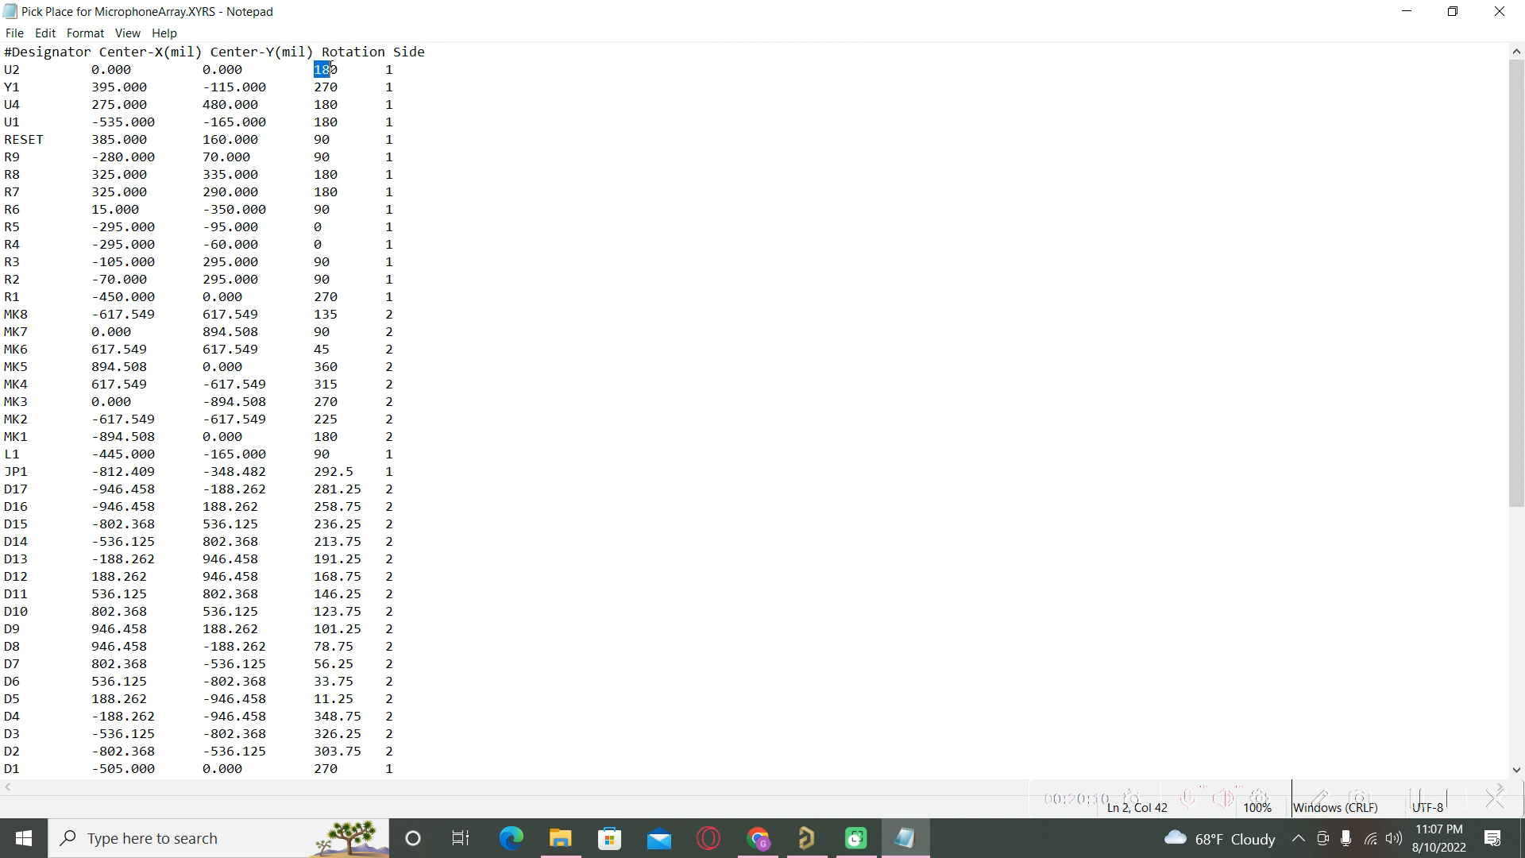
drag(330, 68, 429, 178)
click(538, 197)
key(shift+Down)
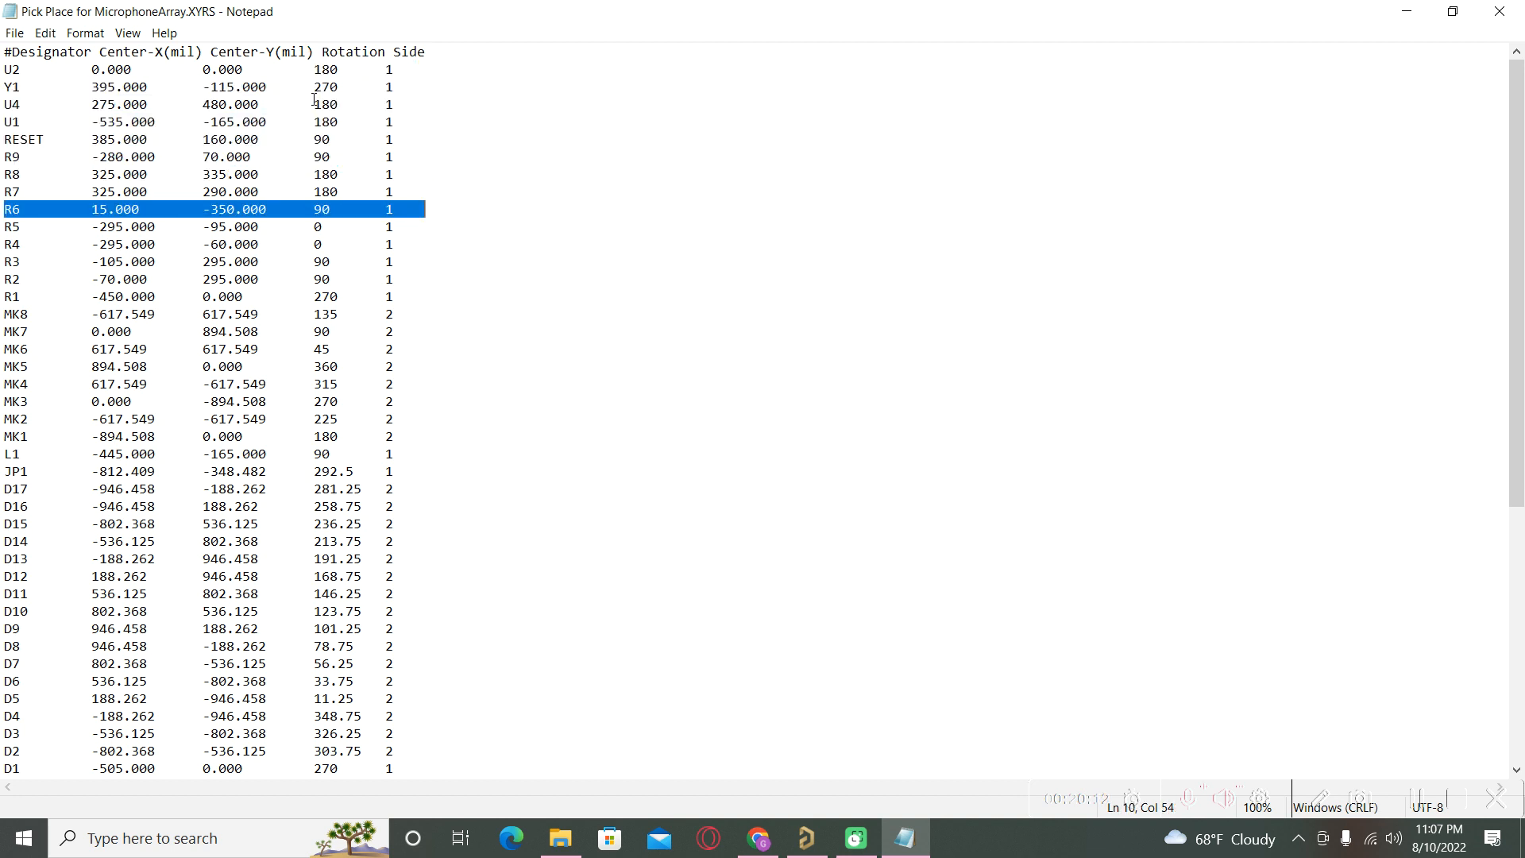
click(314, 70)
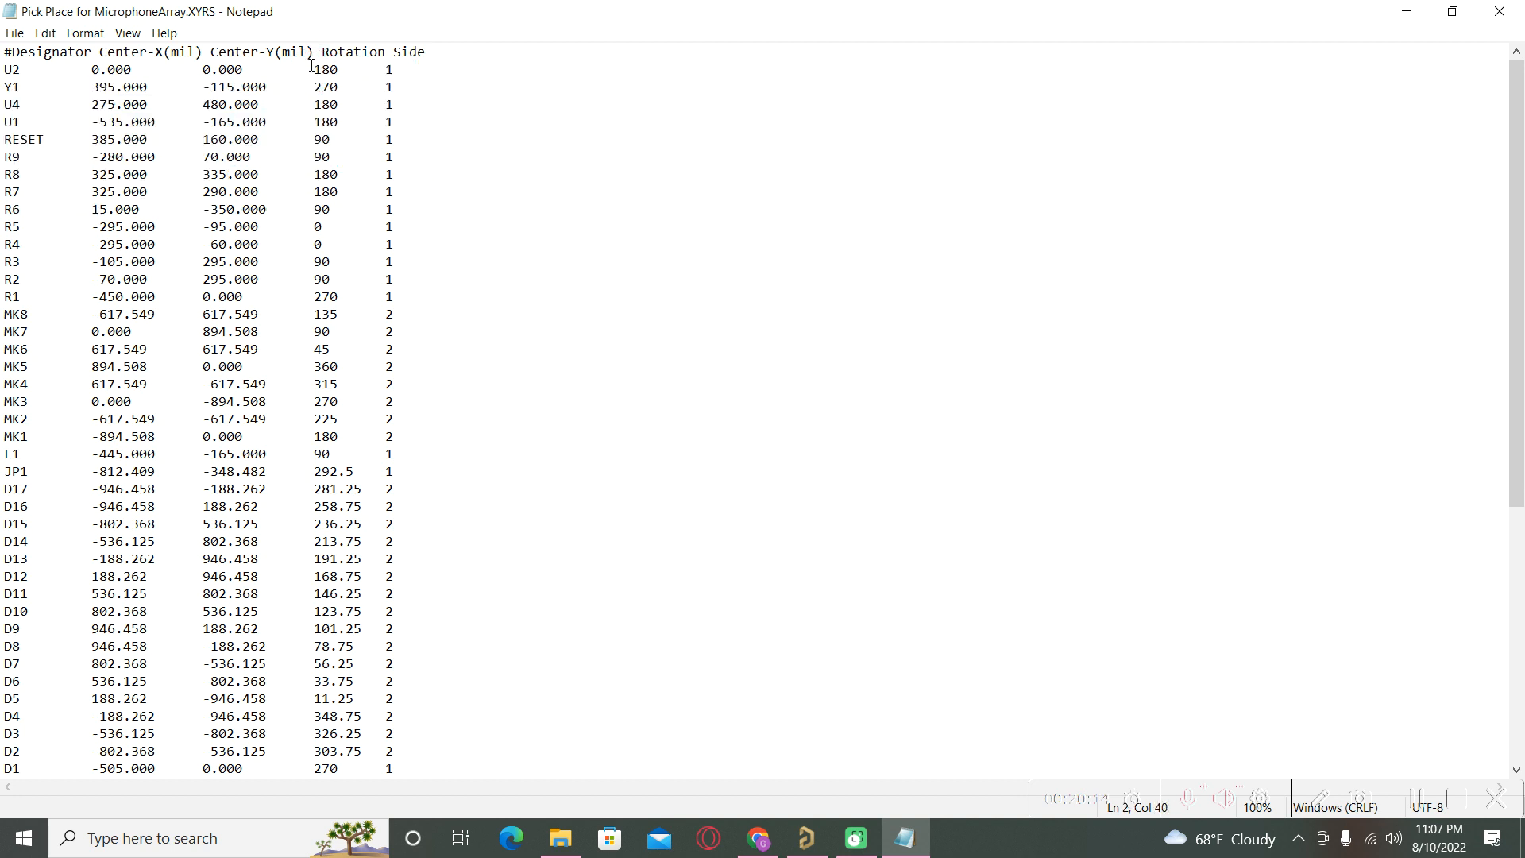
drag(315, 70, 341, 248)
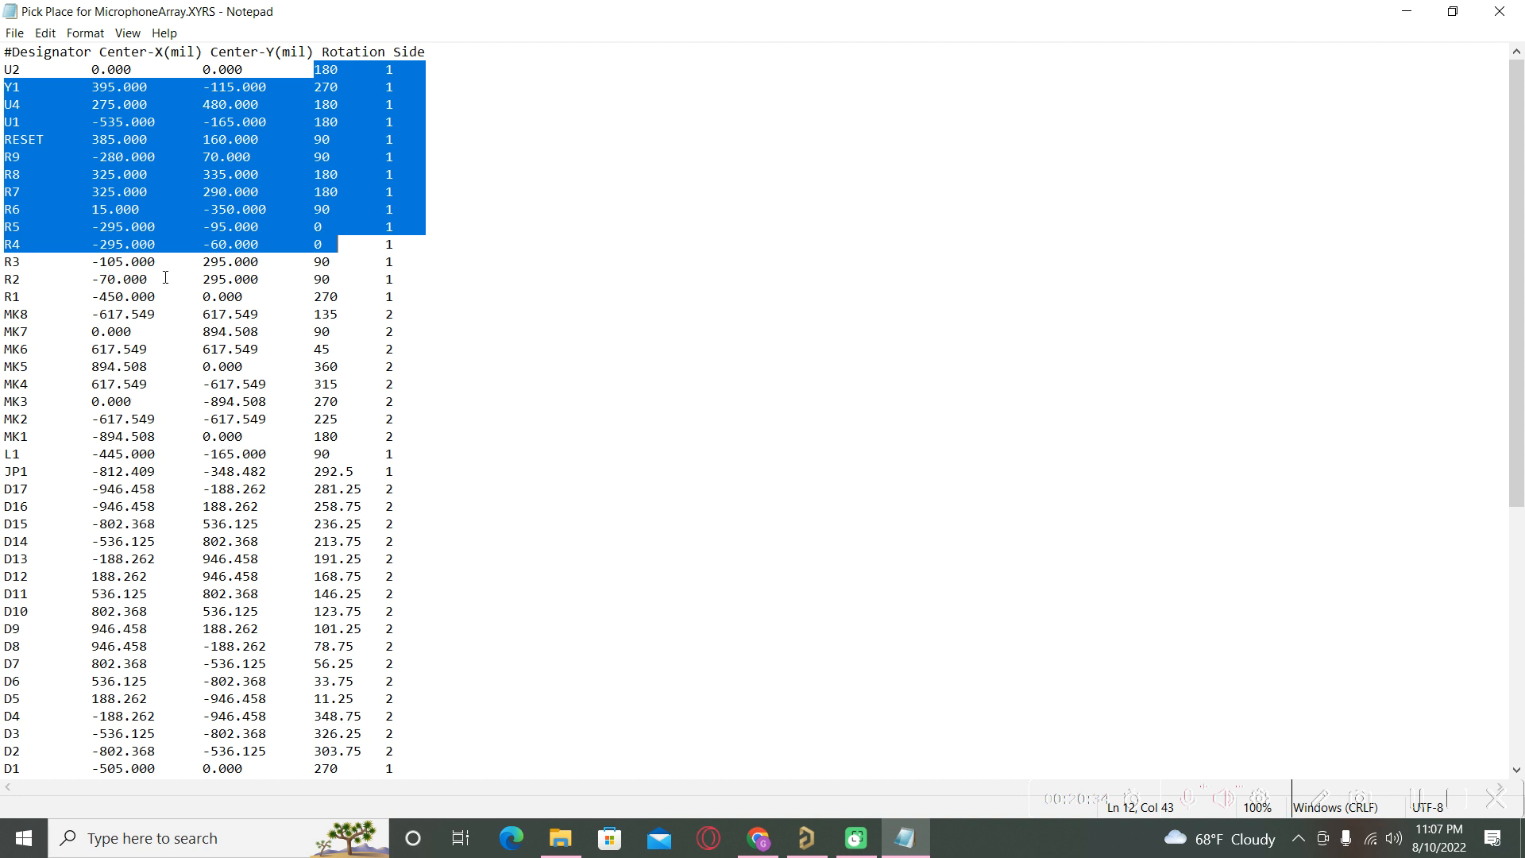
click(1493, 21)
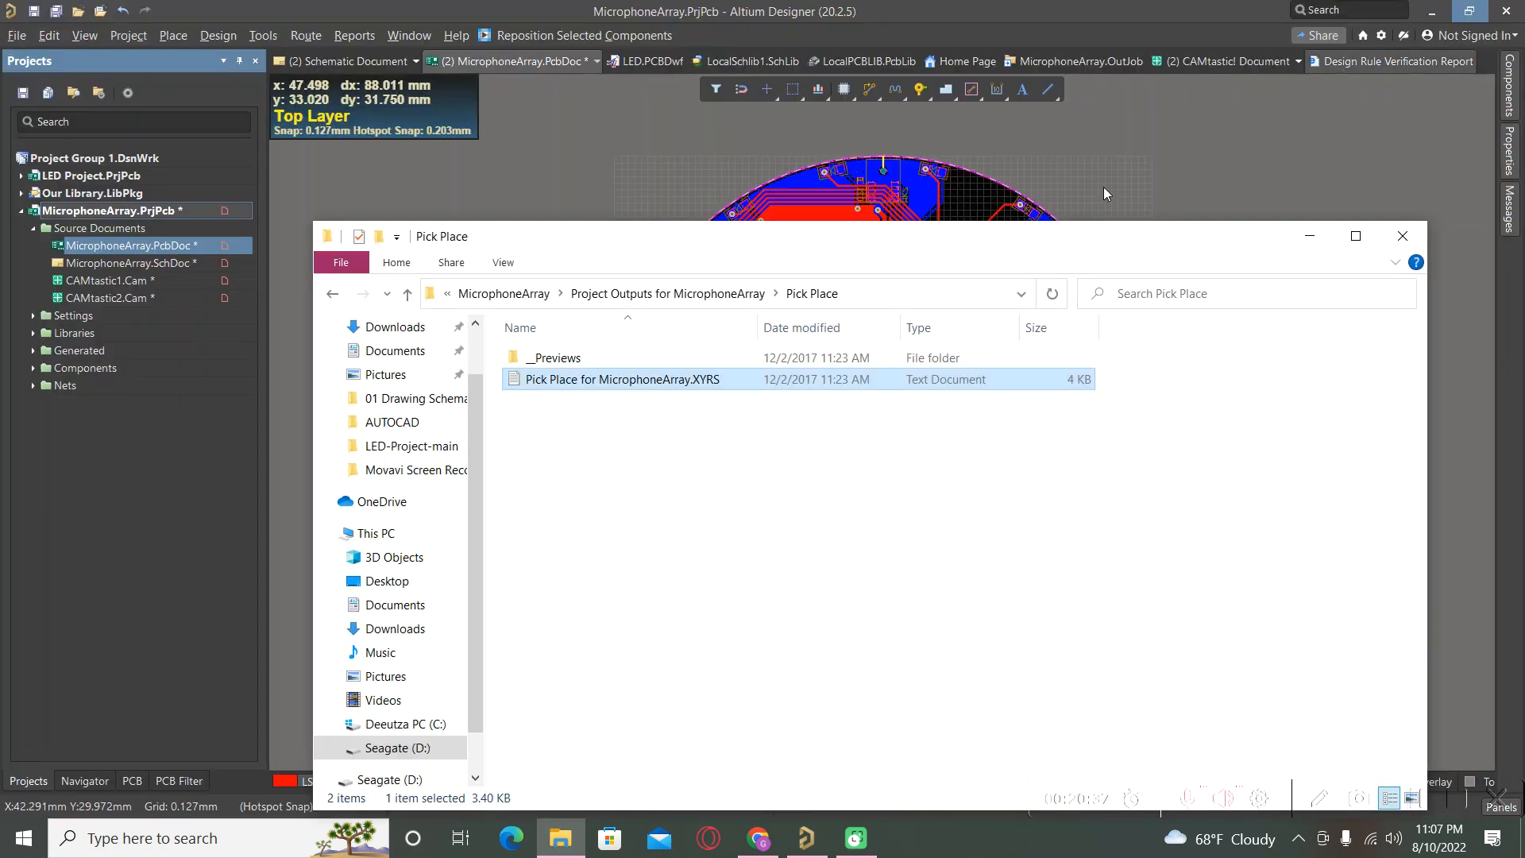
Go back to Project Outputs and open the Pick Place for MicrophoneArray report.
click(333, 301)
scroll(753, 477, down, 4)
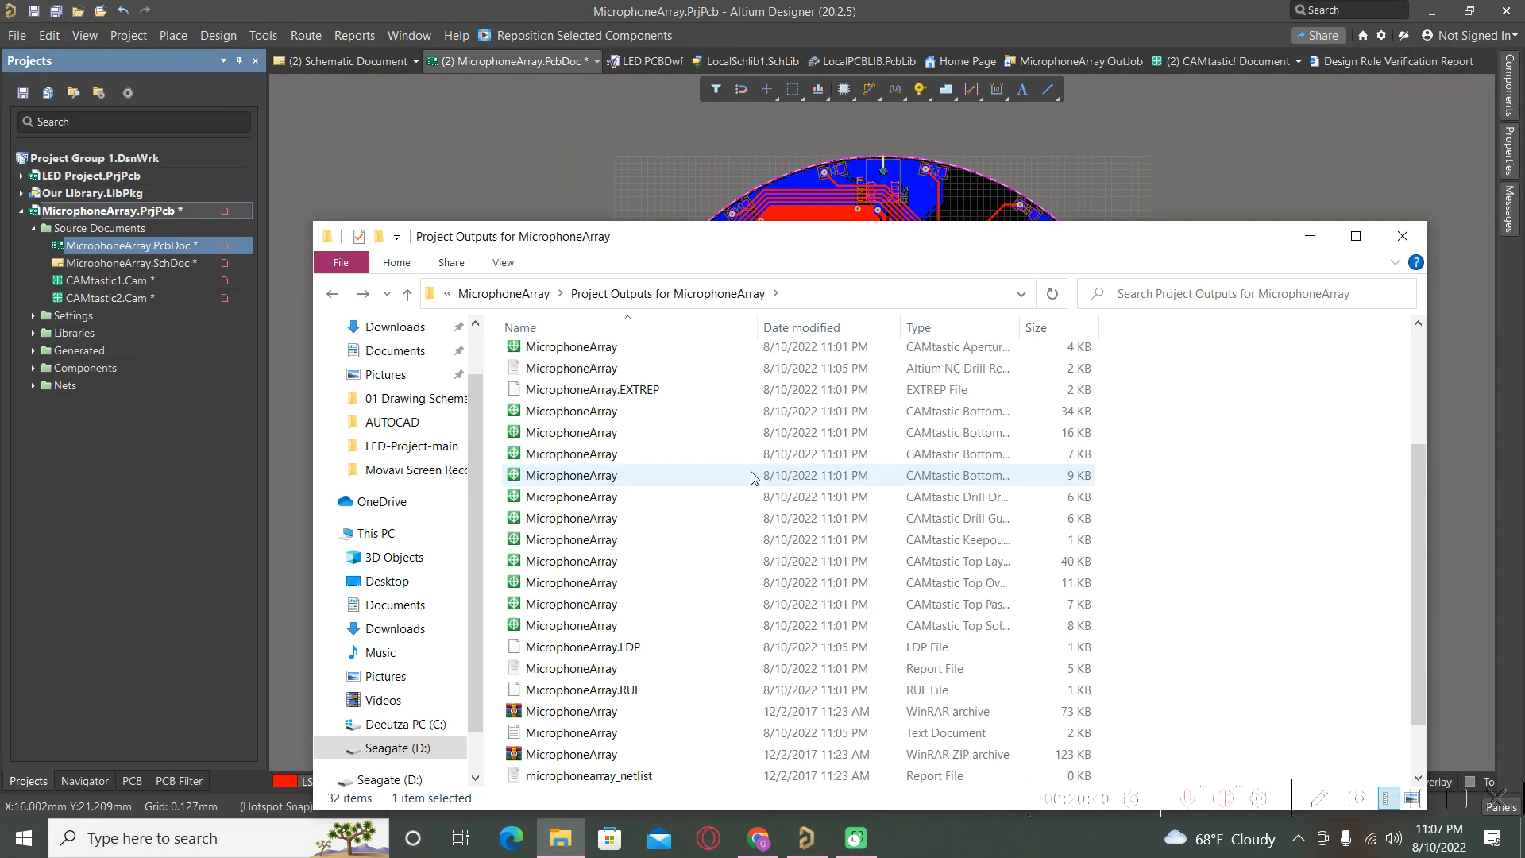
scroll(754, 479, down, 1)
scroll(712, 638, up, 1)
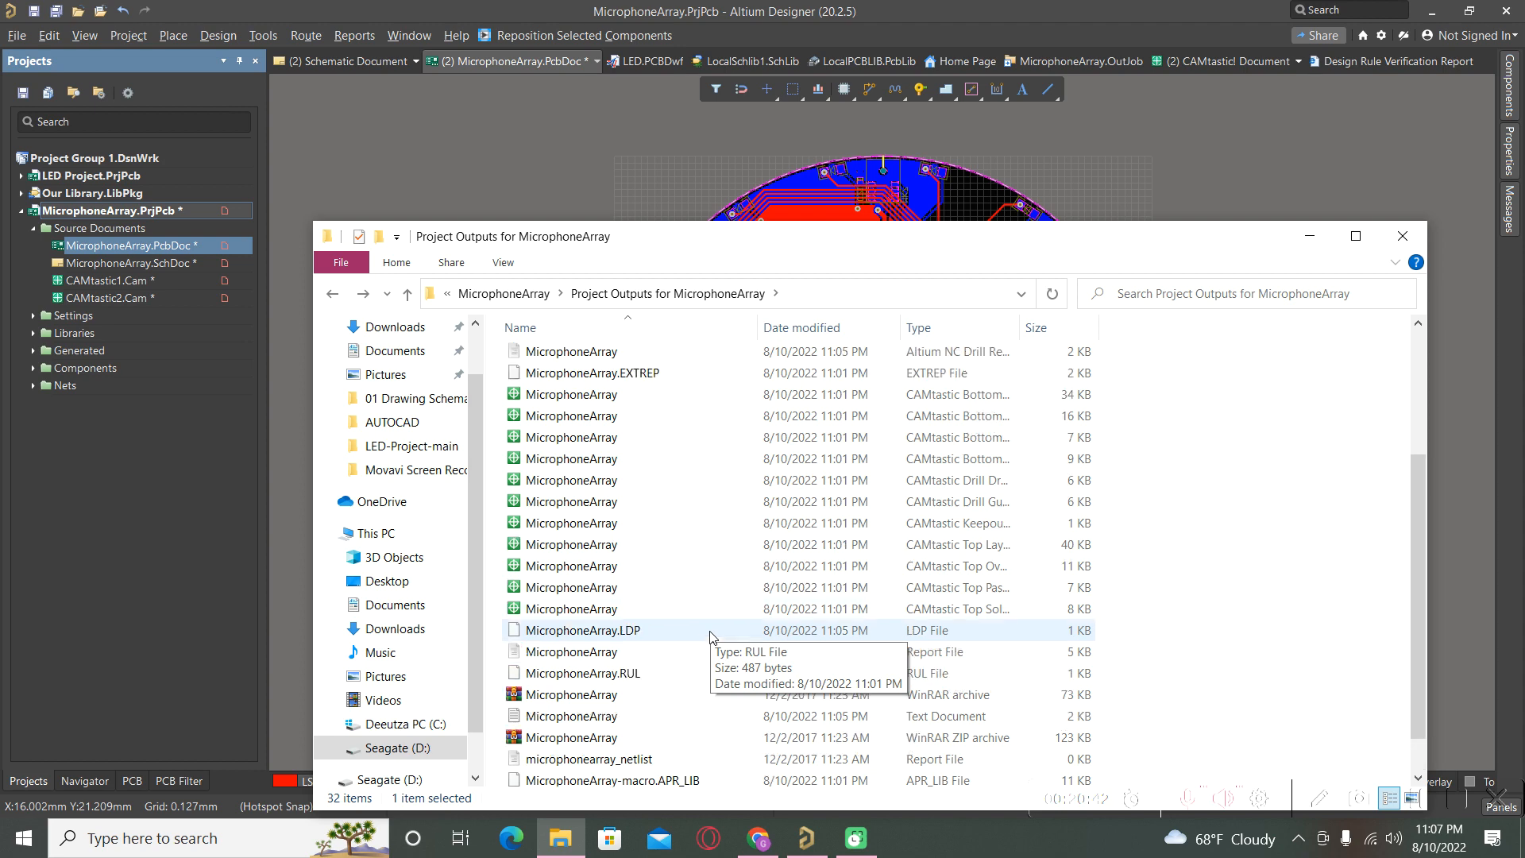
scroll(620, 635, up, 4)
scroll(560, 517, down, 4)
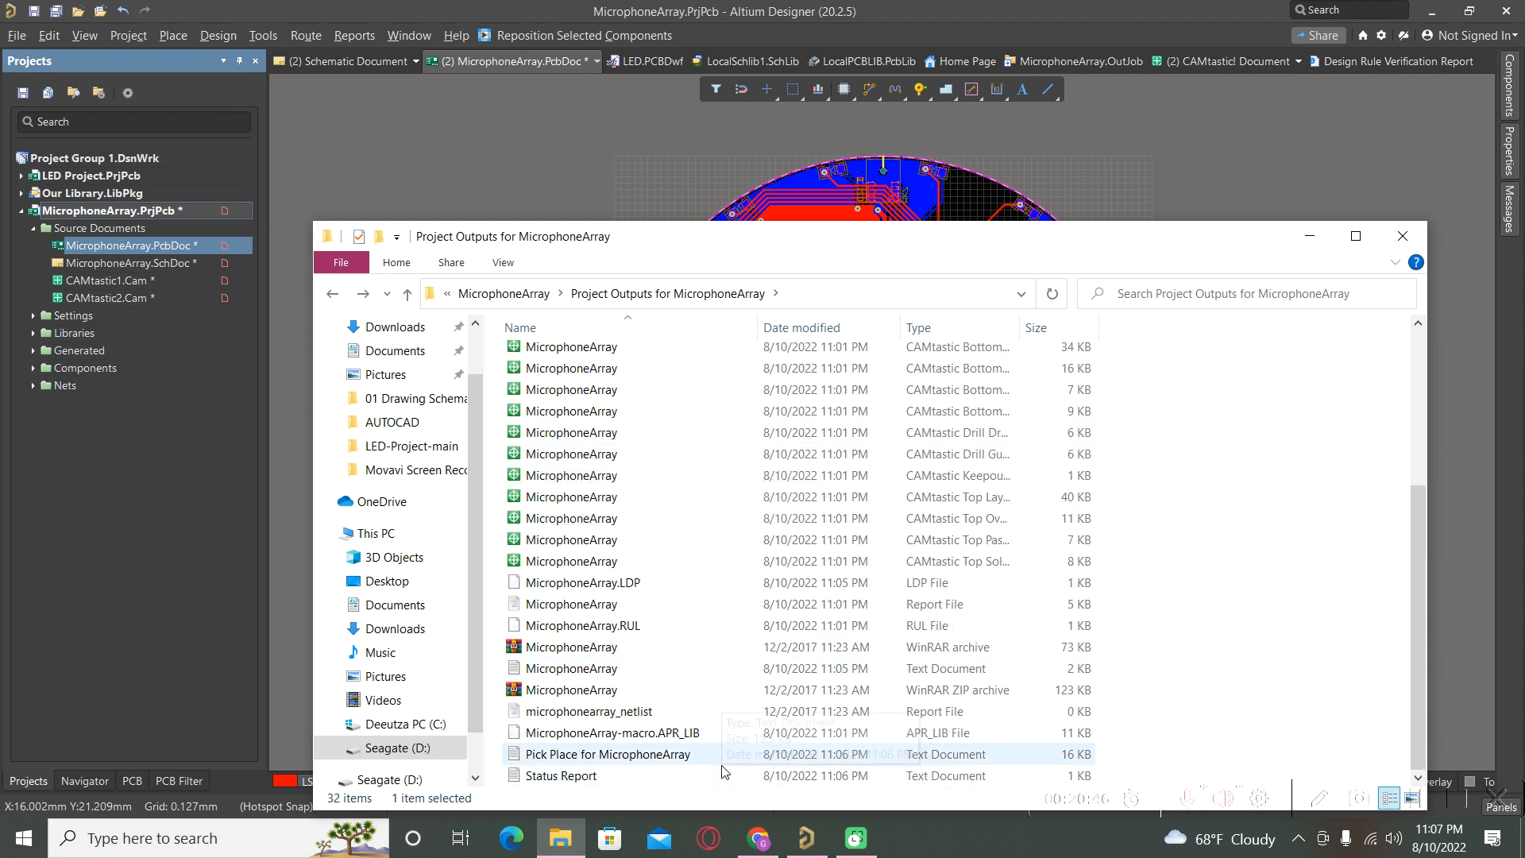
double_click(633, 754)
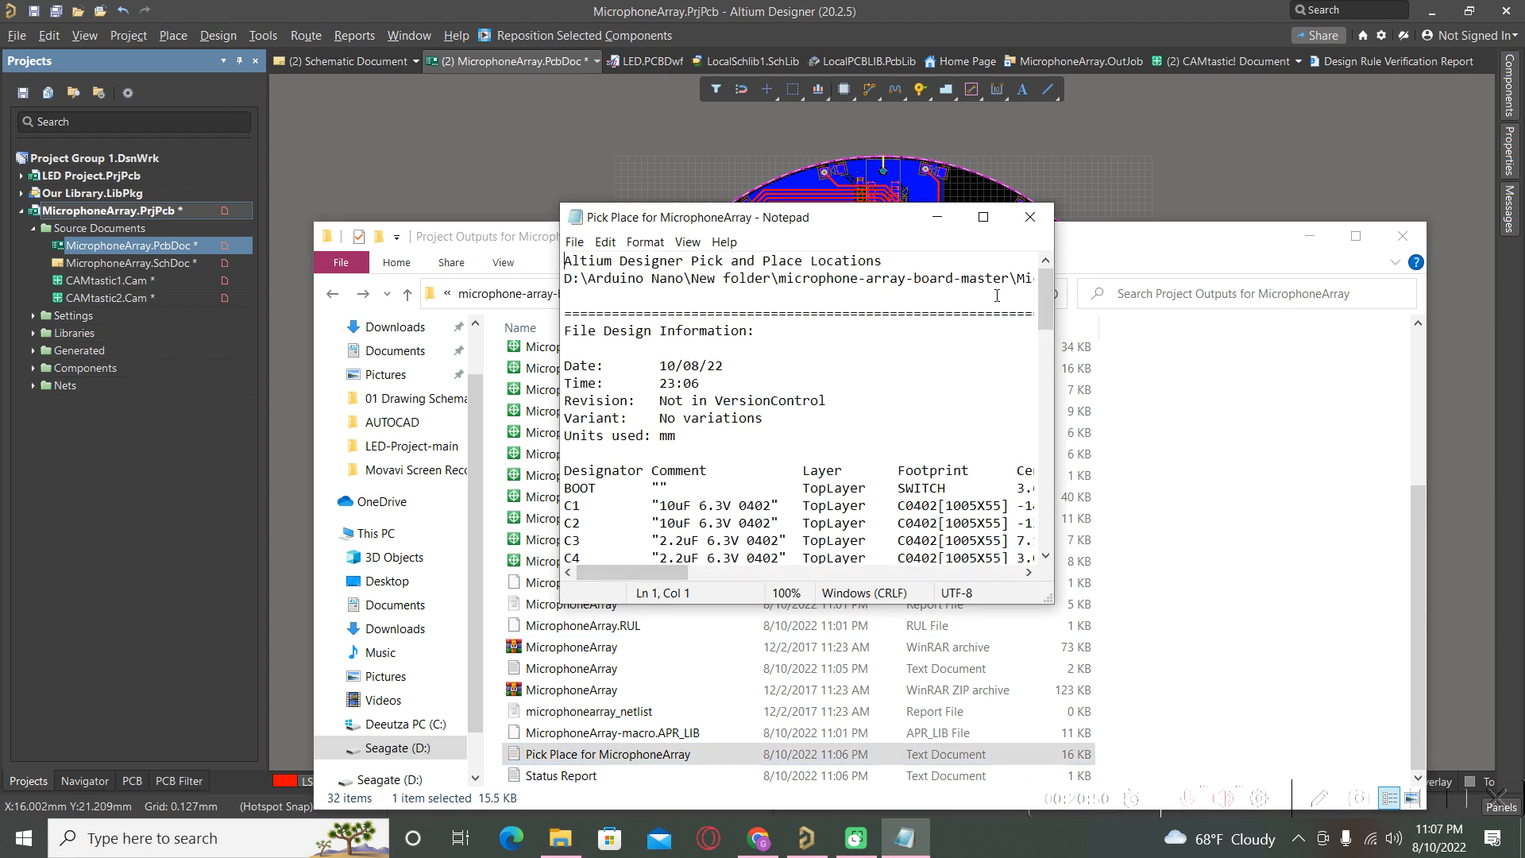
Maximize the metric Pick Place report, scroll through its millimetre coordinates, then close it.
click(985, 220)
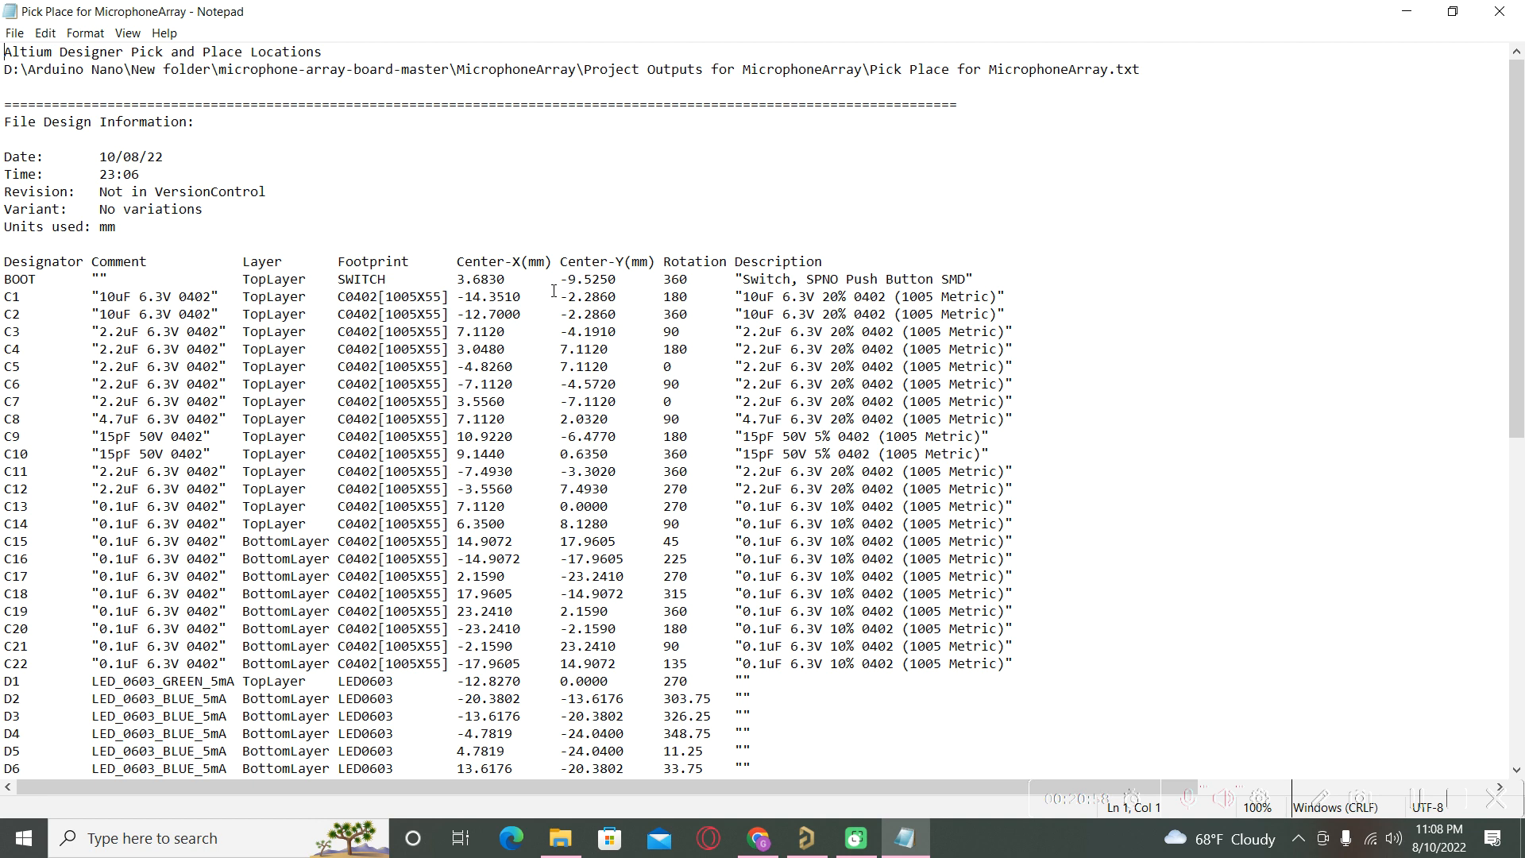
scroll(660, 313, down, 3)
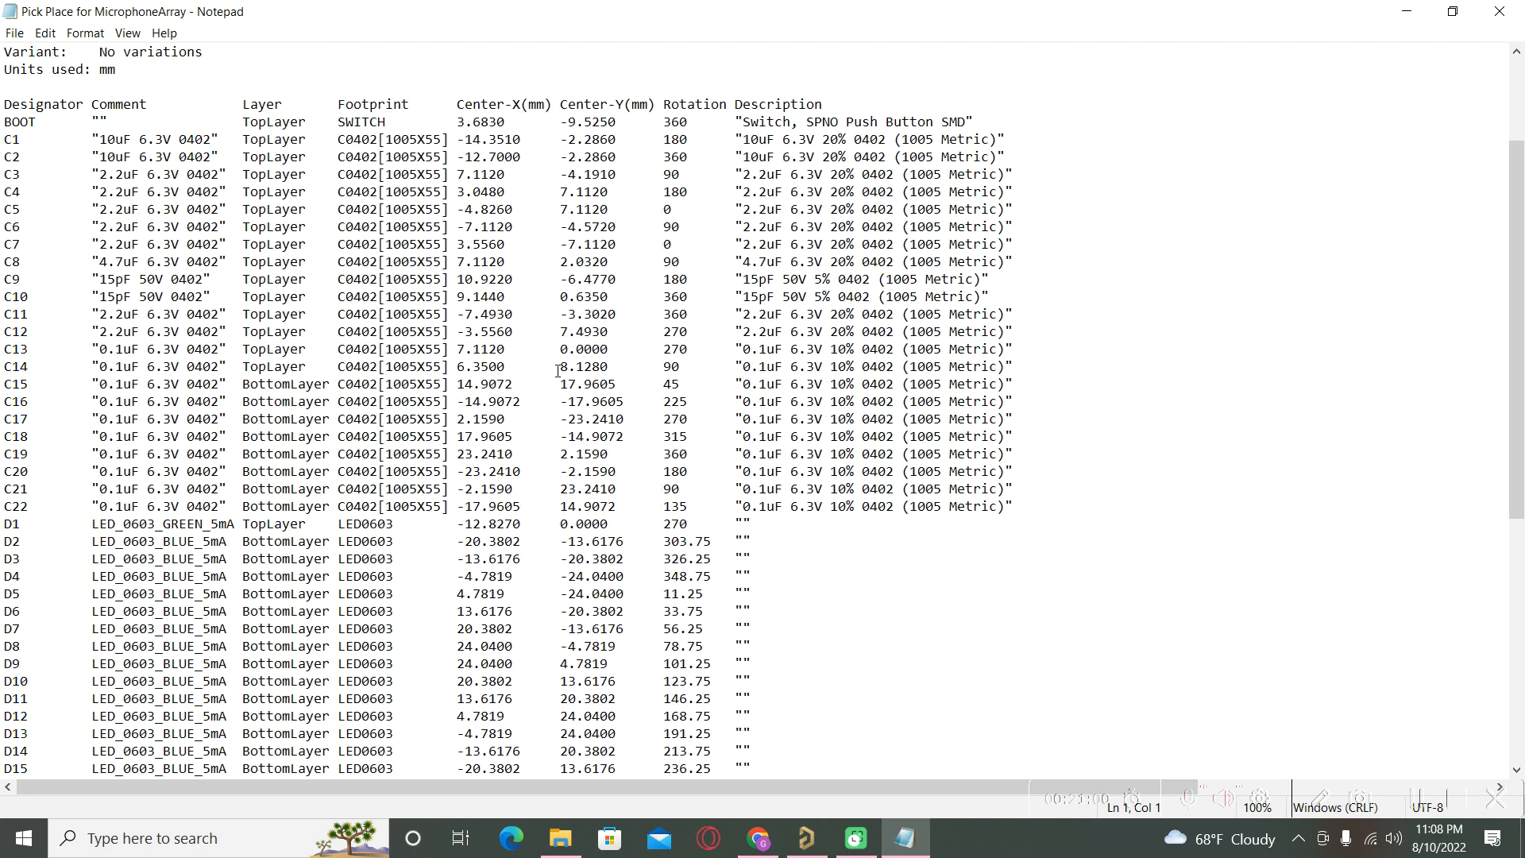
scroll(93, 334, up, 3)
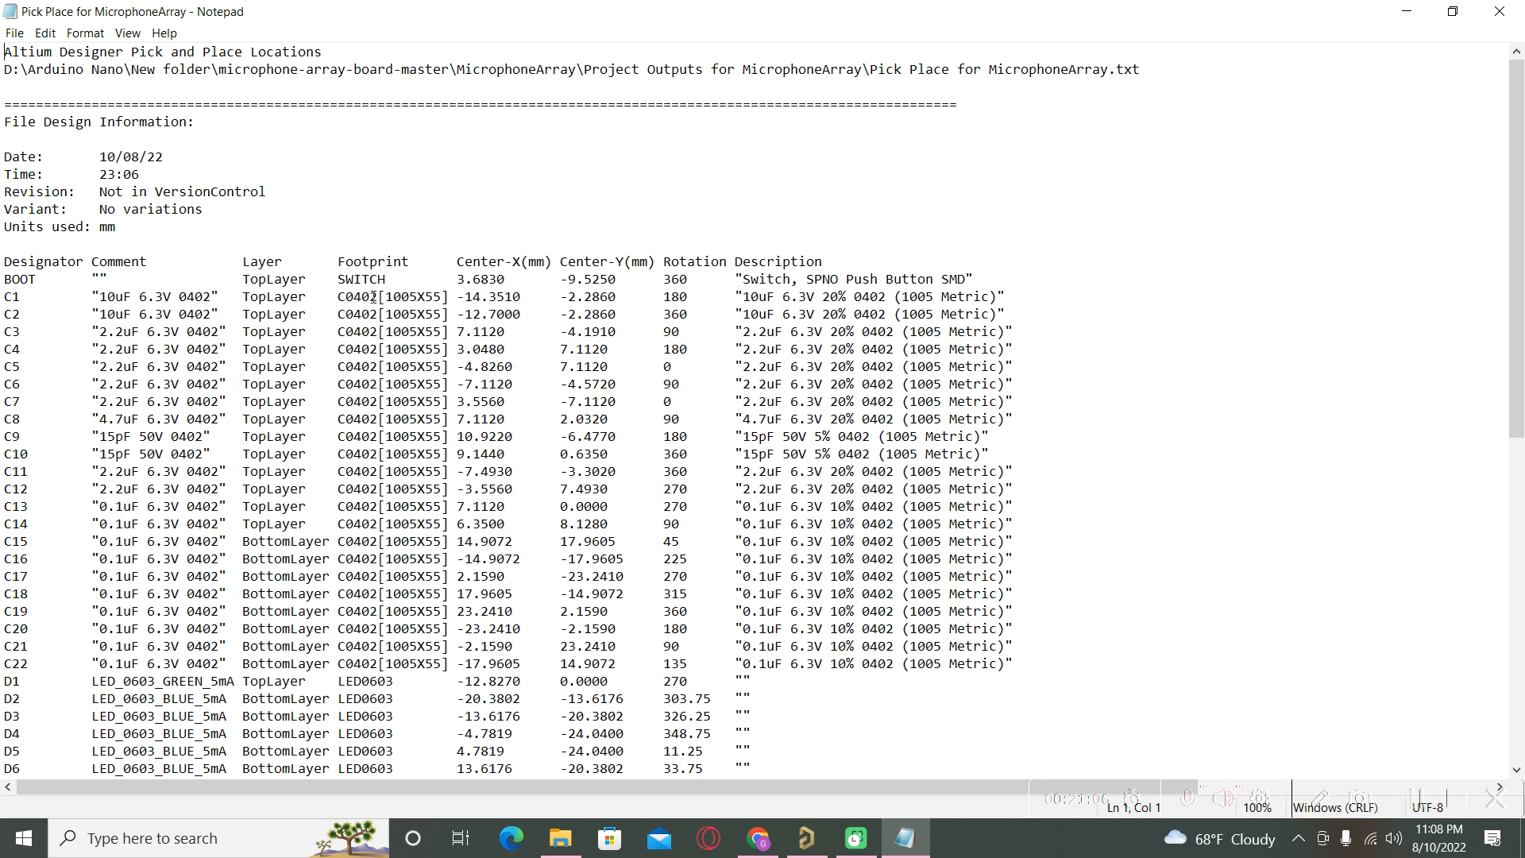
scroll(373, 297, down, 6)
scroll(217, 258, up, 4)
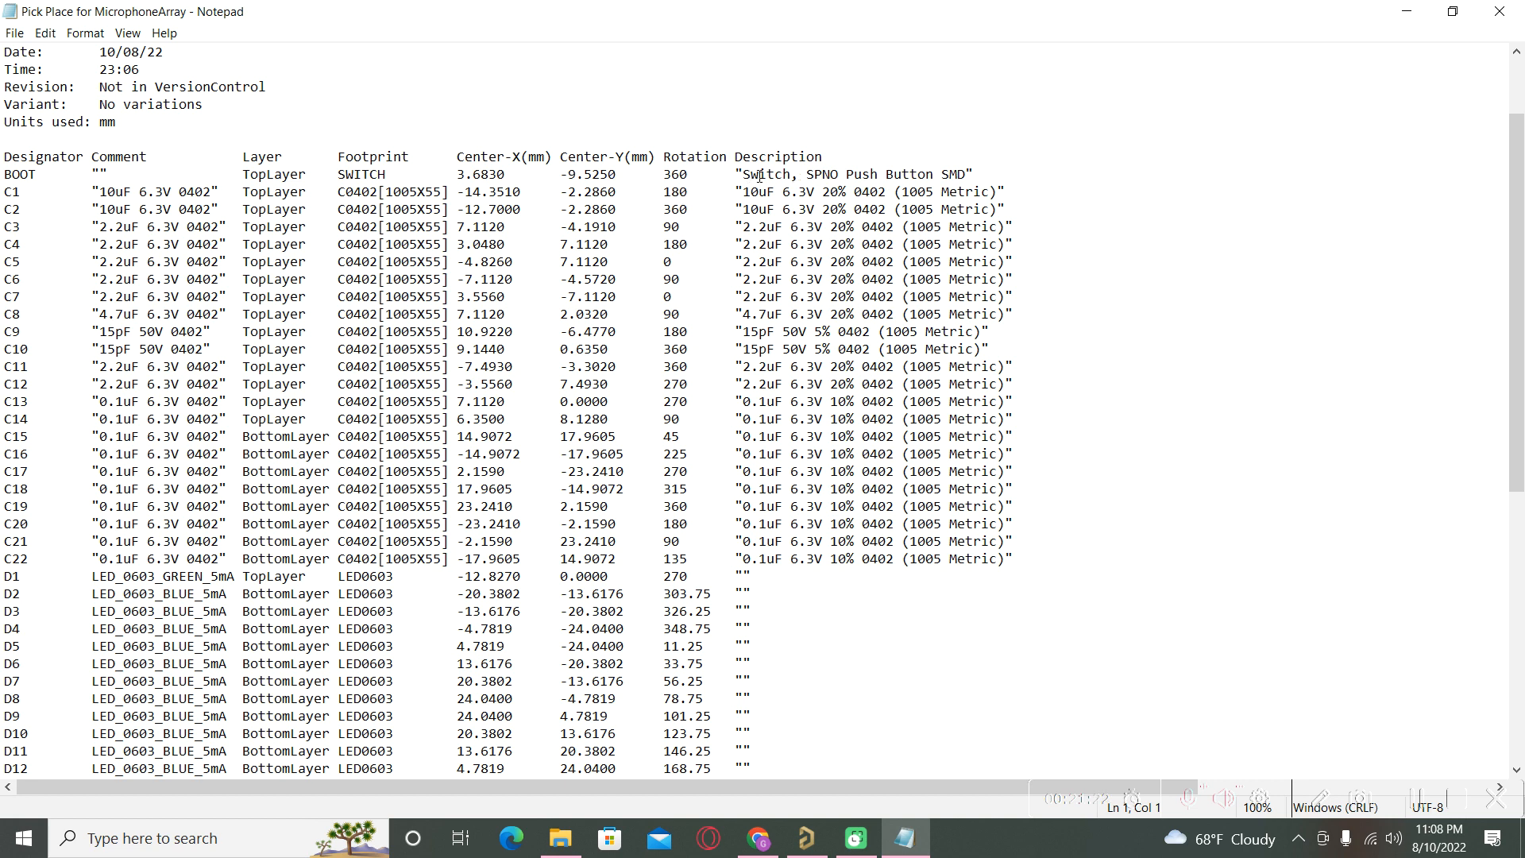
scroll(888, 335, down, 3)
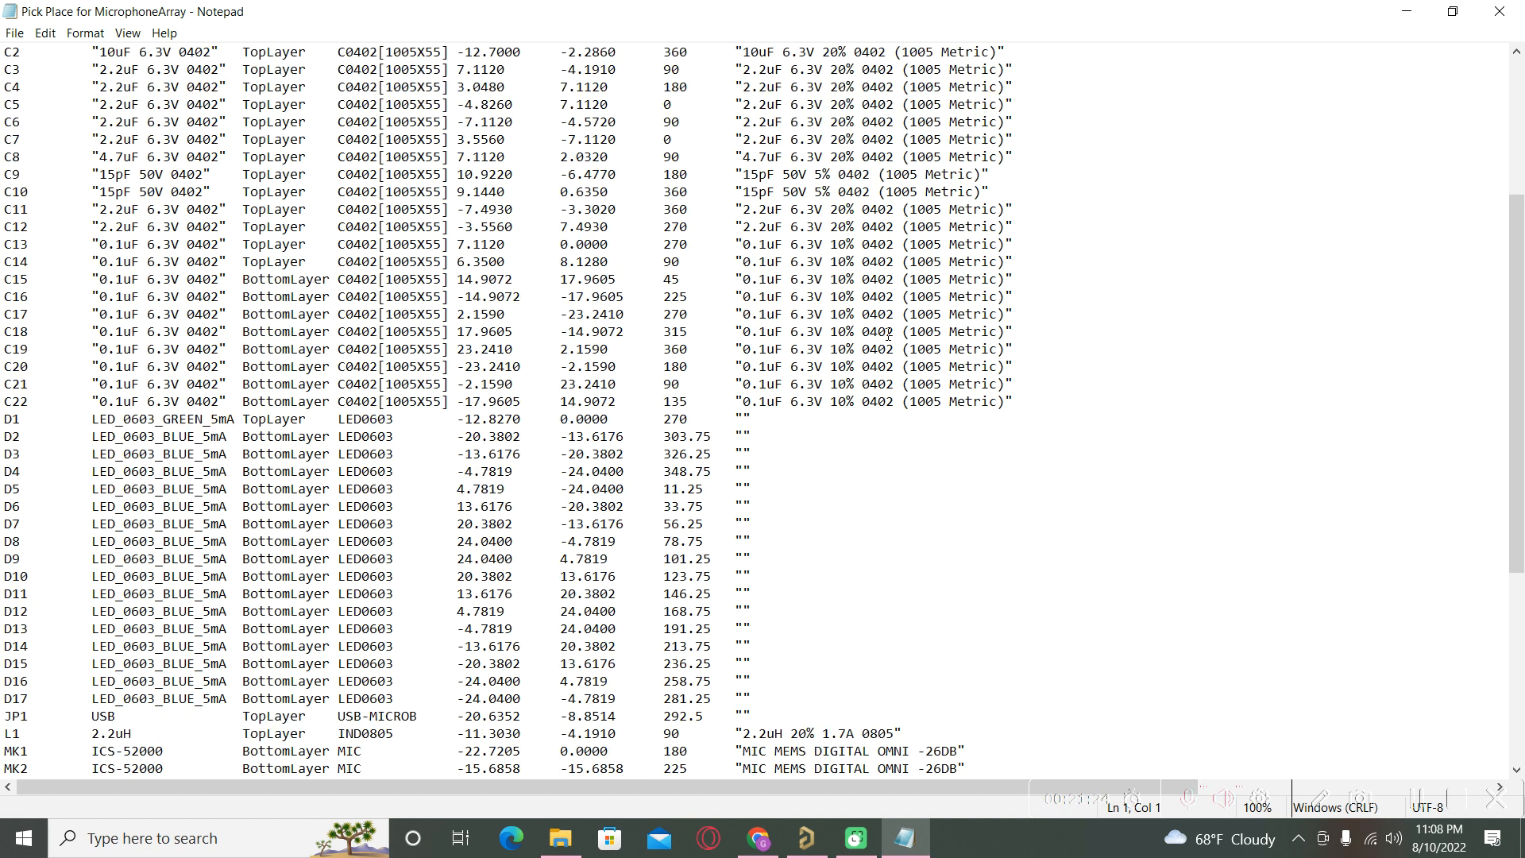
scroll(888, 335, down, 7)
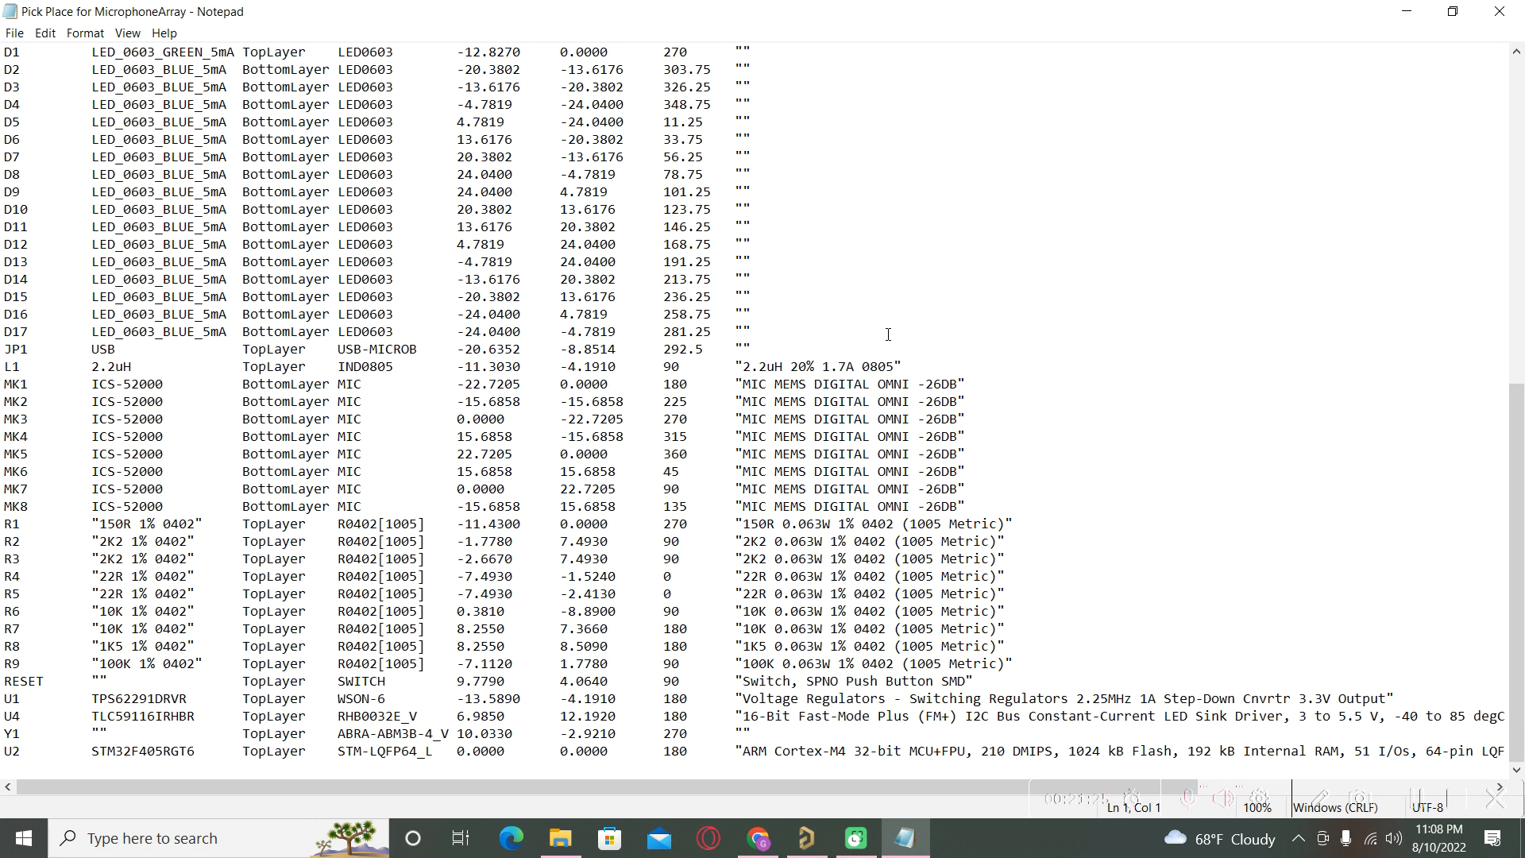
click(1500, 11)
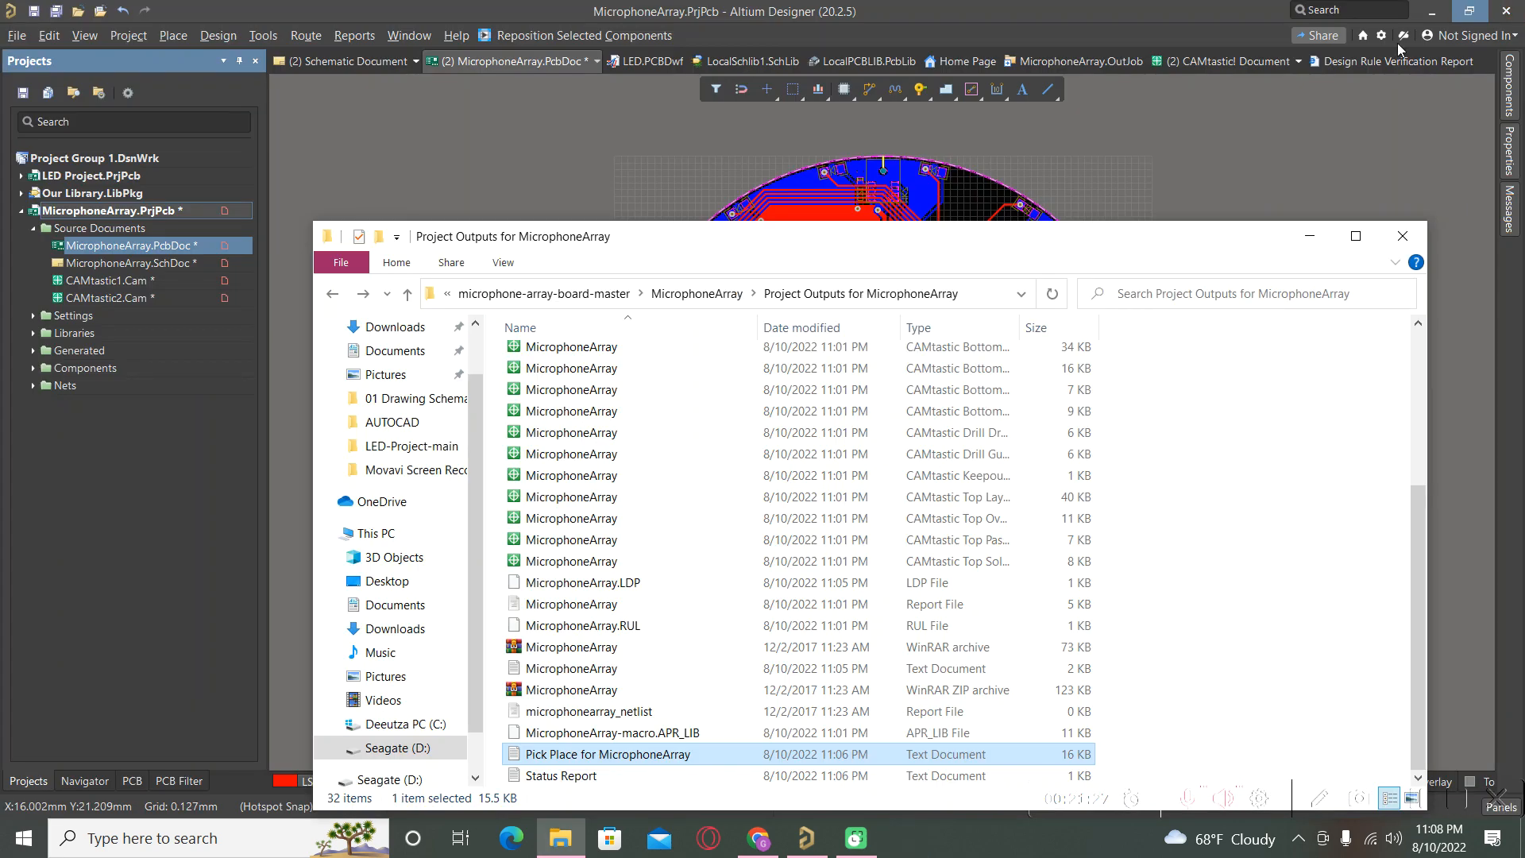
Close File Explorer, look through the File menu, and expand Settings > Output Job Files.
click(1310, 236)
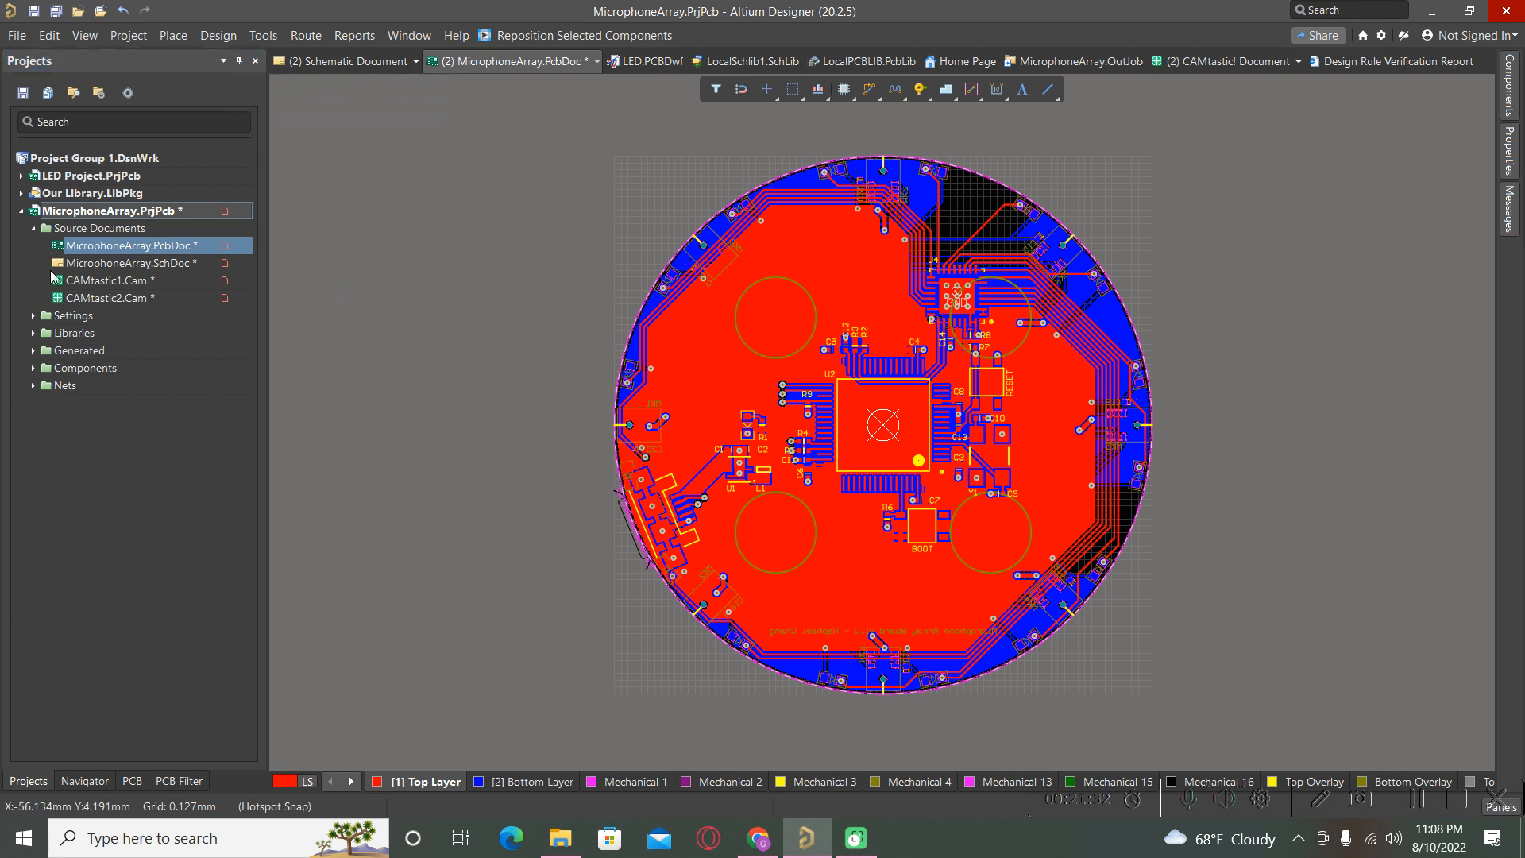
click(12, 35)
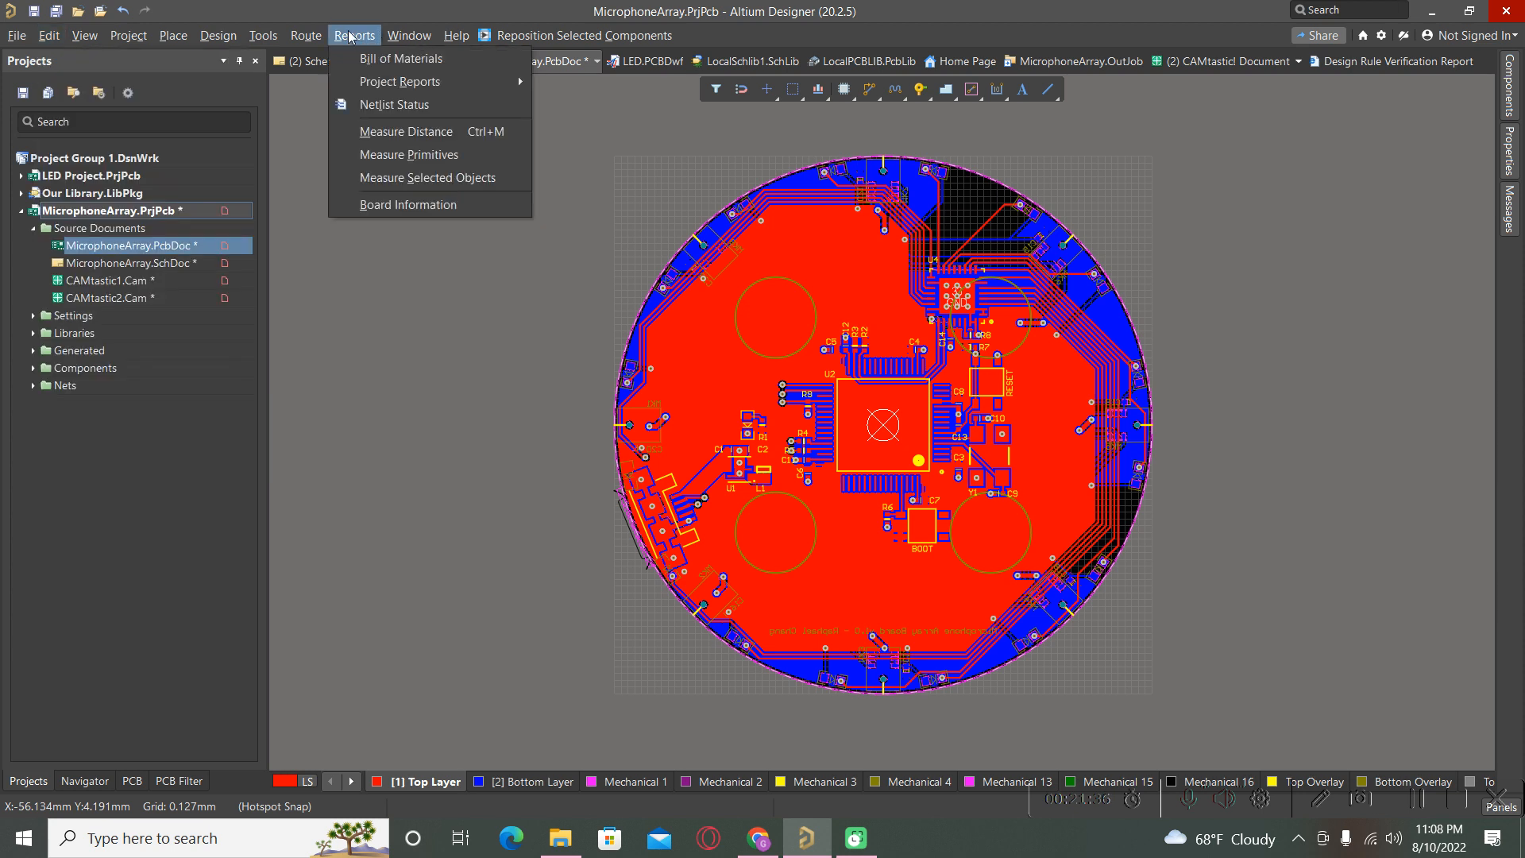
click(81, 492)
click(80, 483)
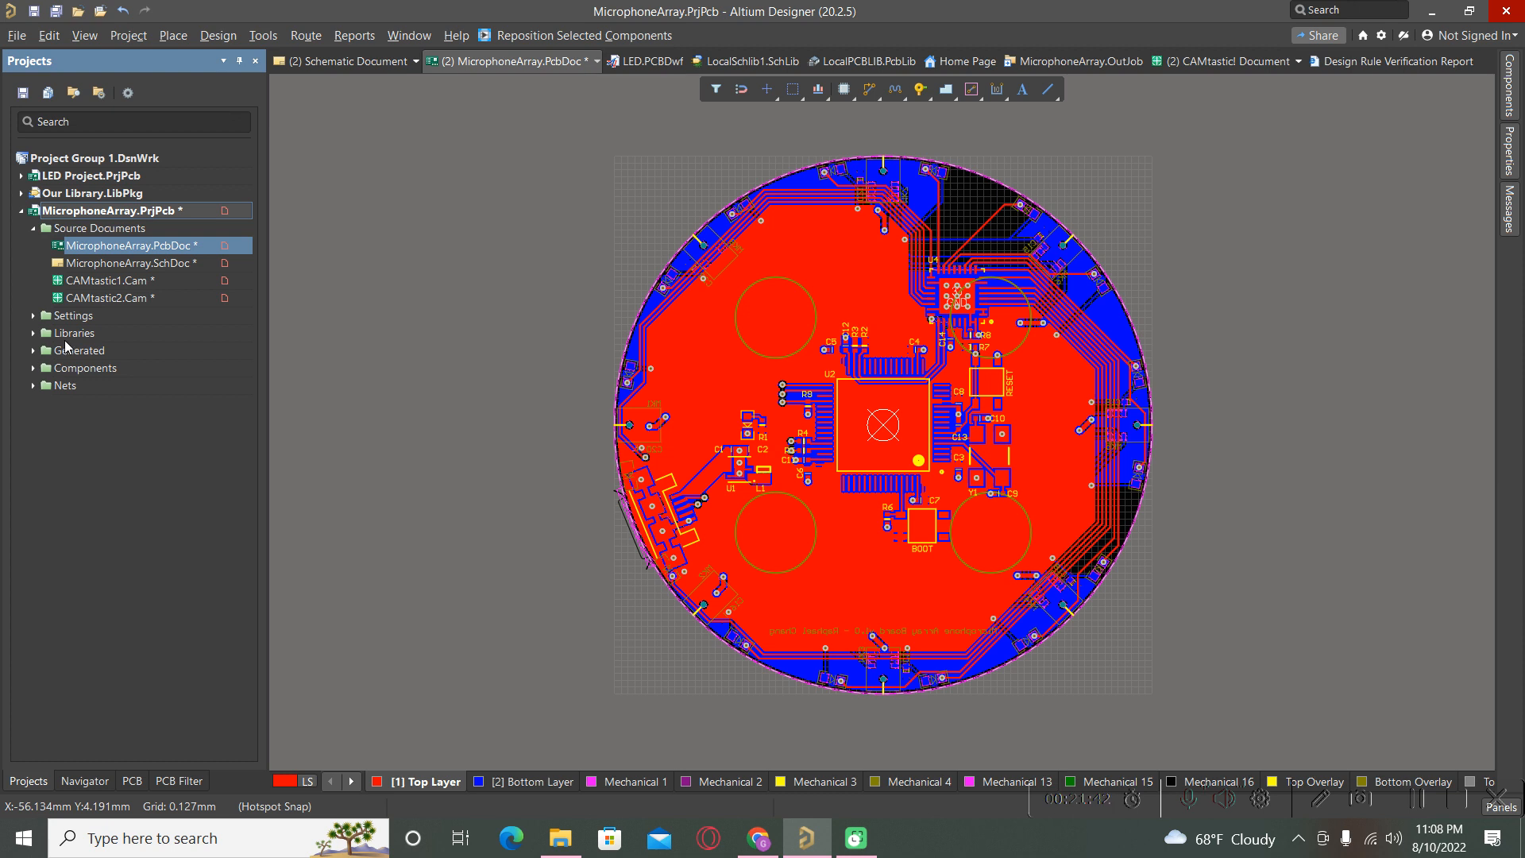
click(8, 37)
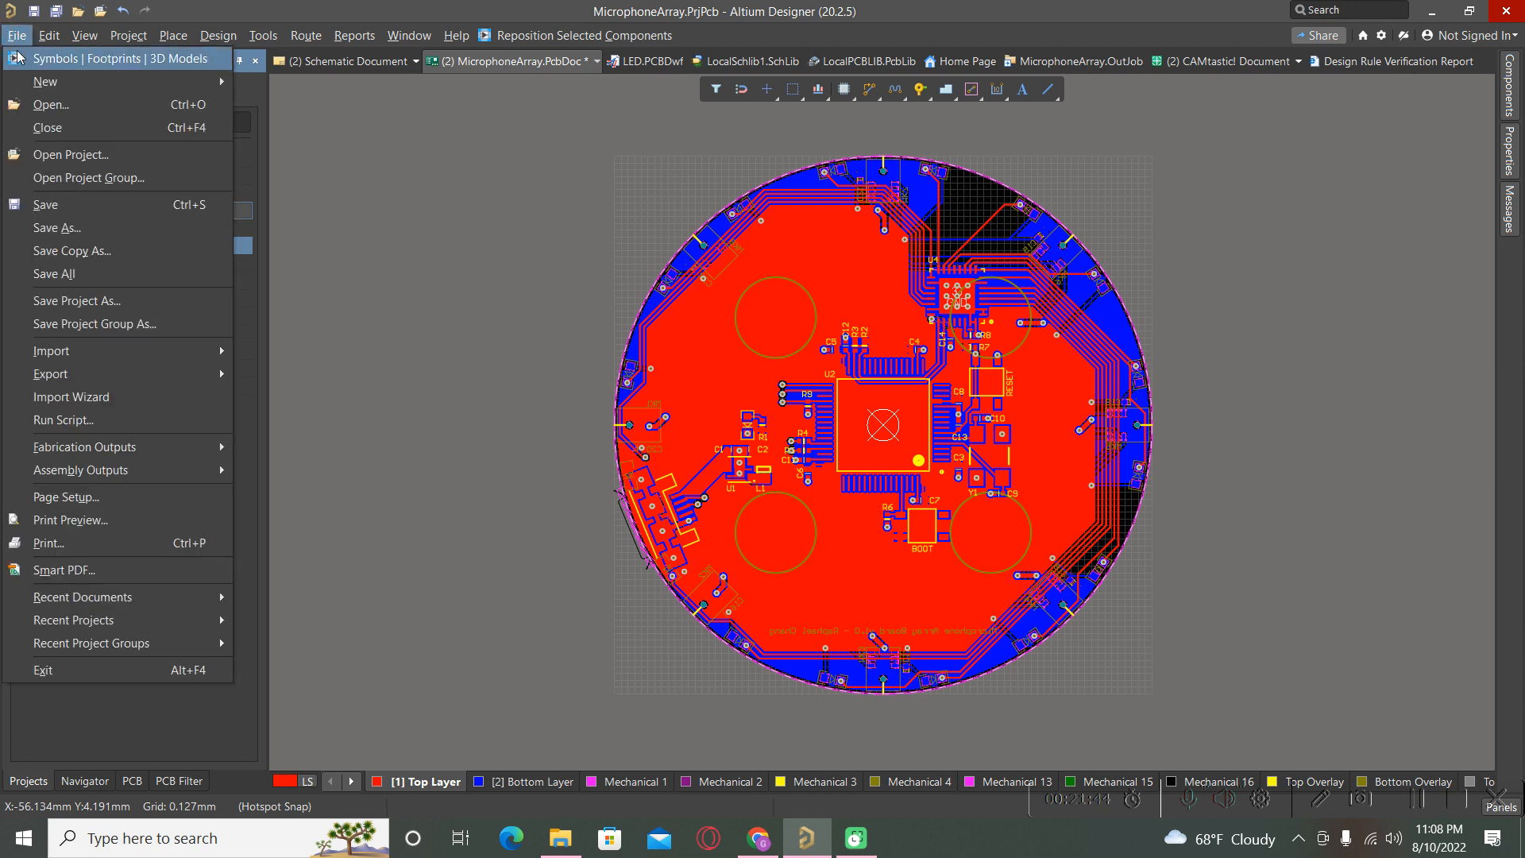
mouse_move(33, 80)
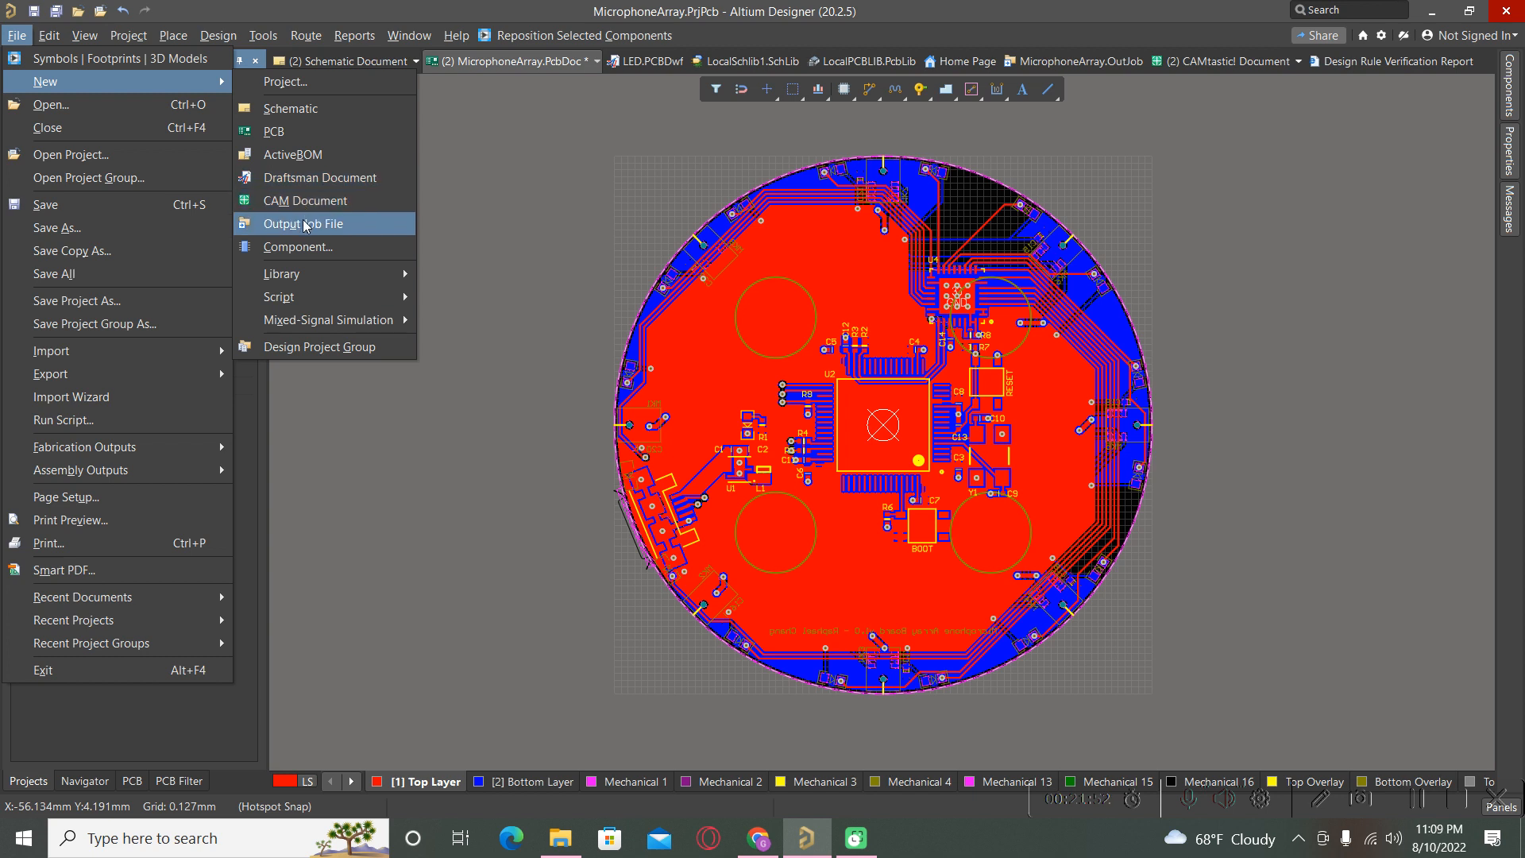
click(347, 505)
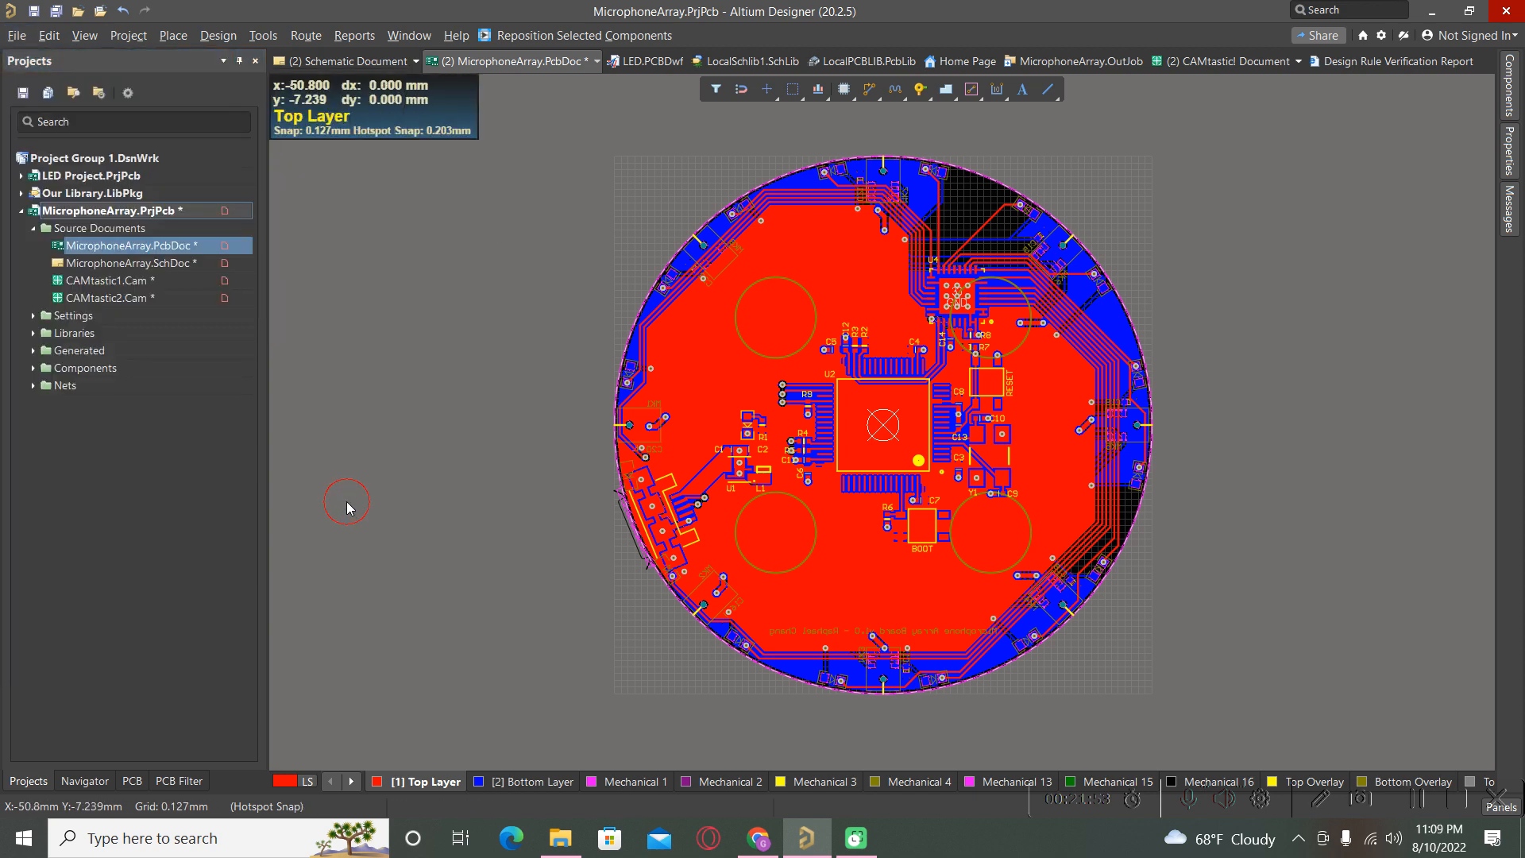
click(32, 316)
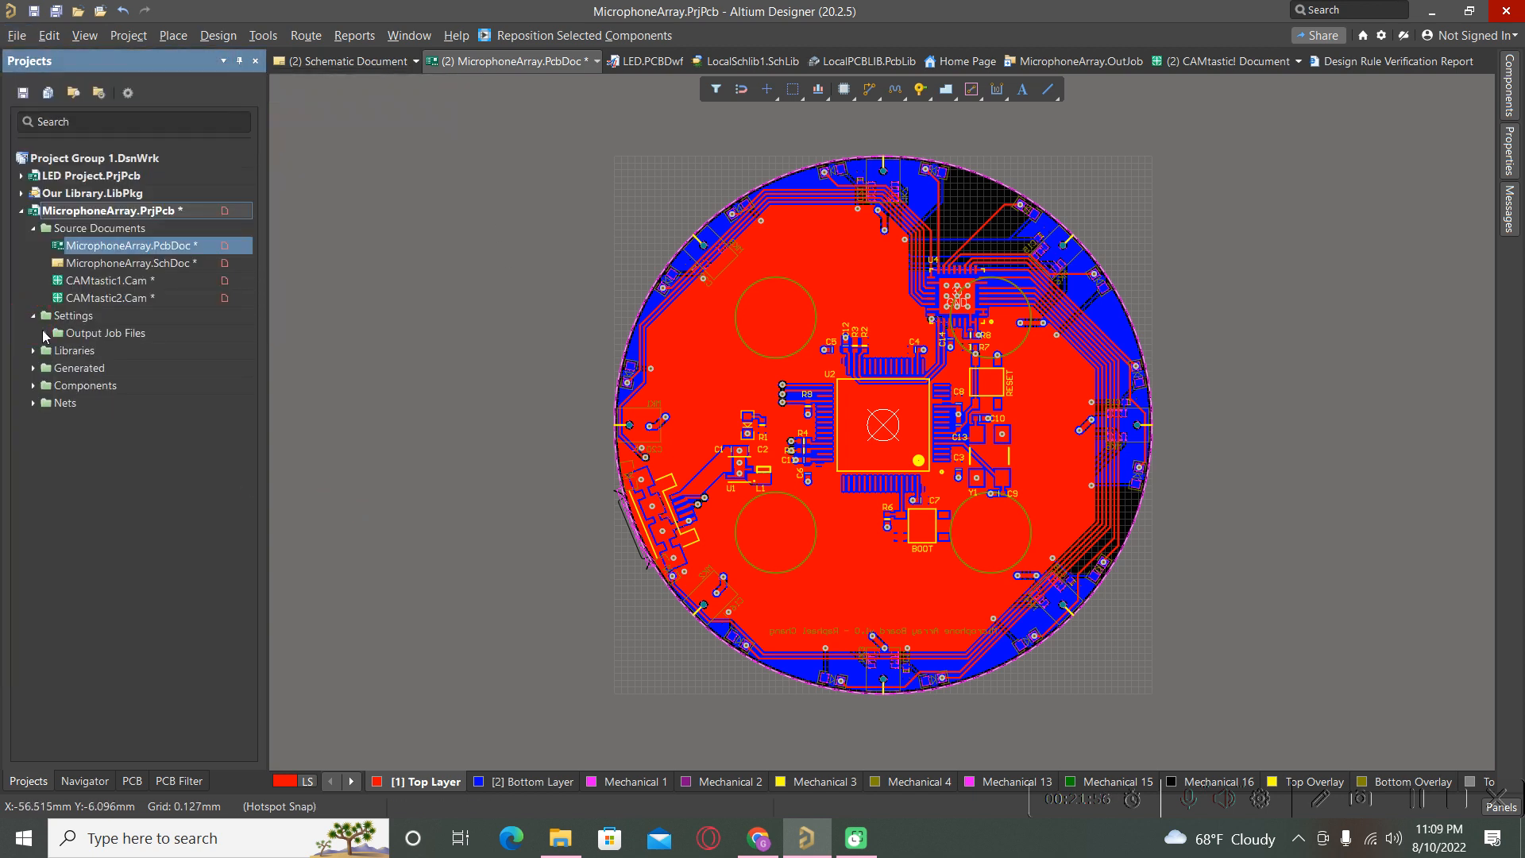
click(45, 335)
Open MicrophoneArray.OutJob and add a new print job set to Microsoft Print to PDF.
click(150, 350)
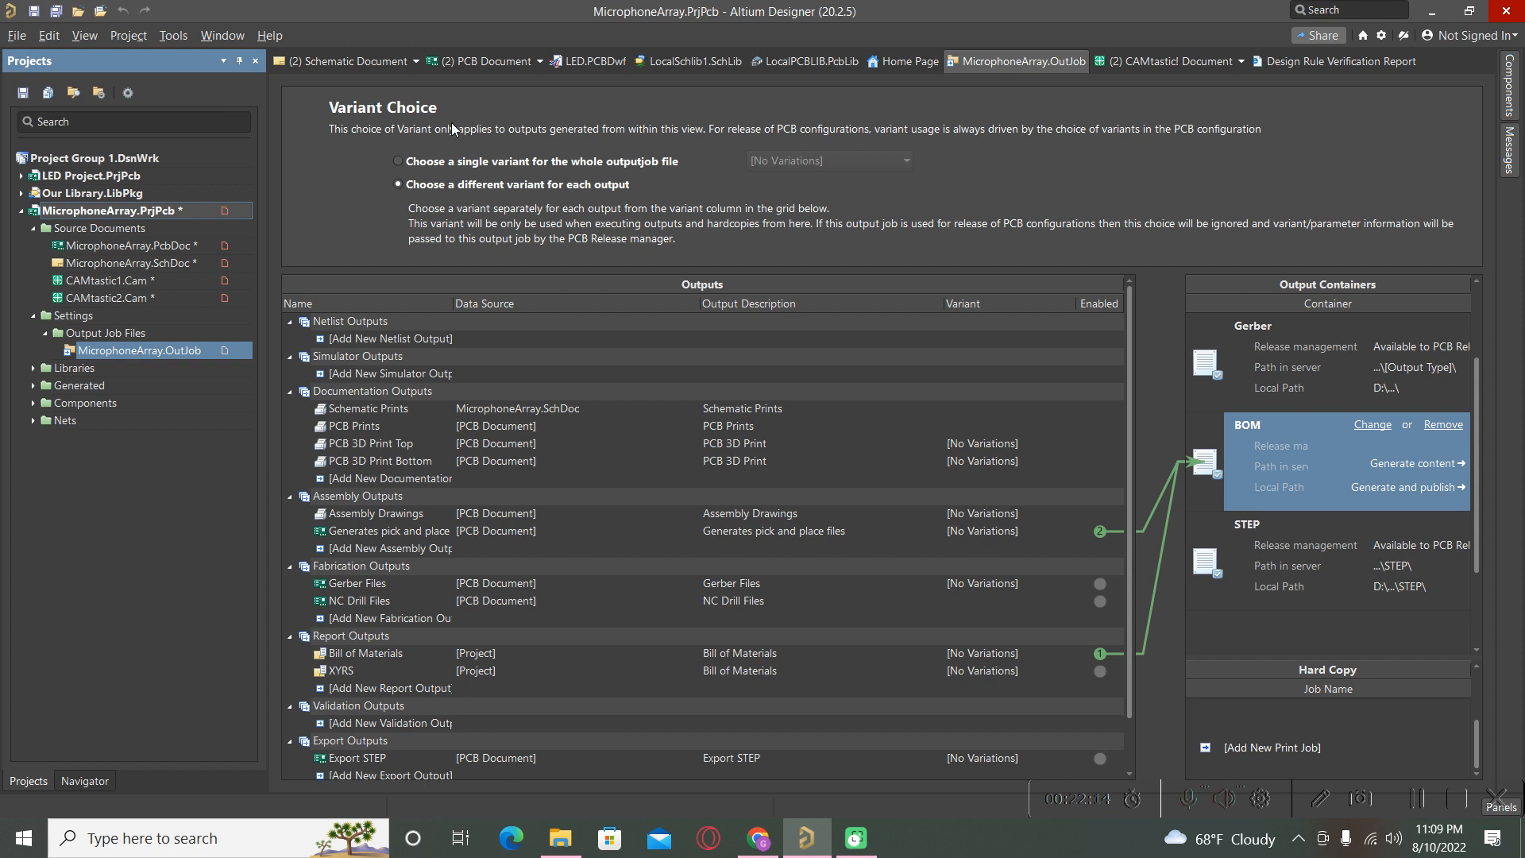
click(915, 188)
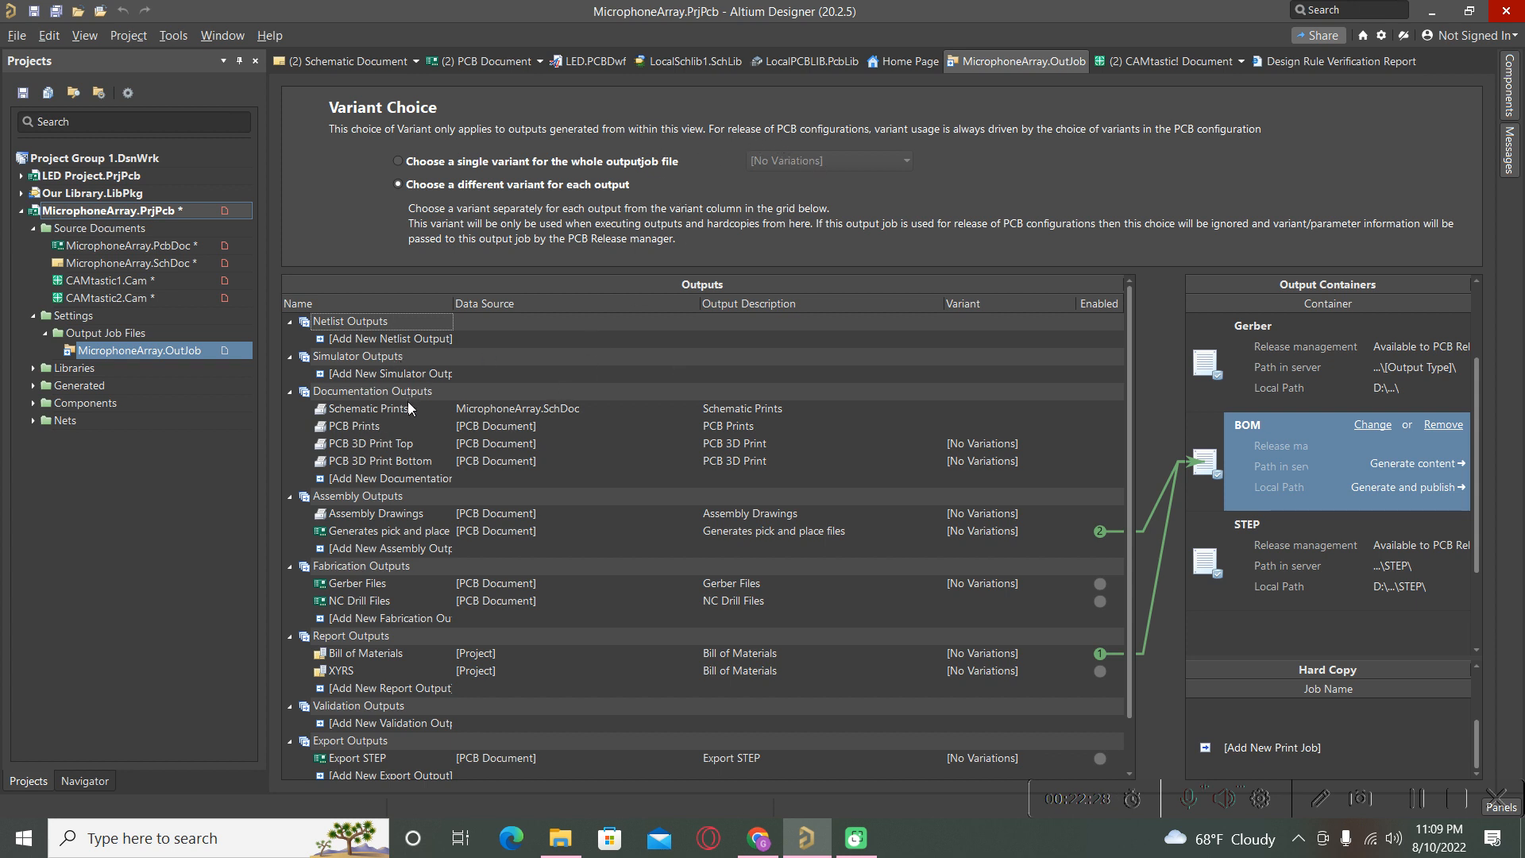
scroll(396, 533, down, 1)
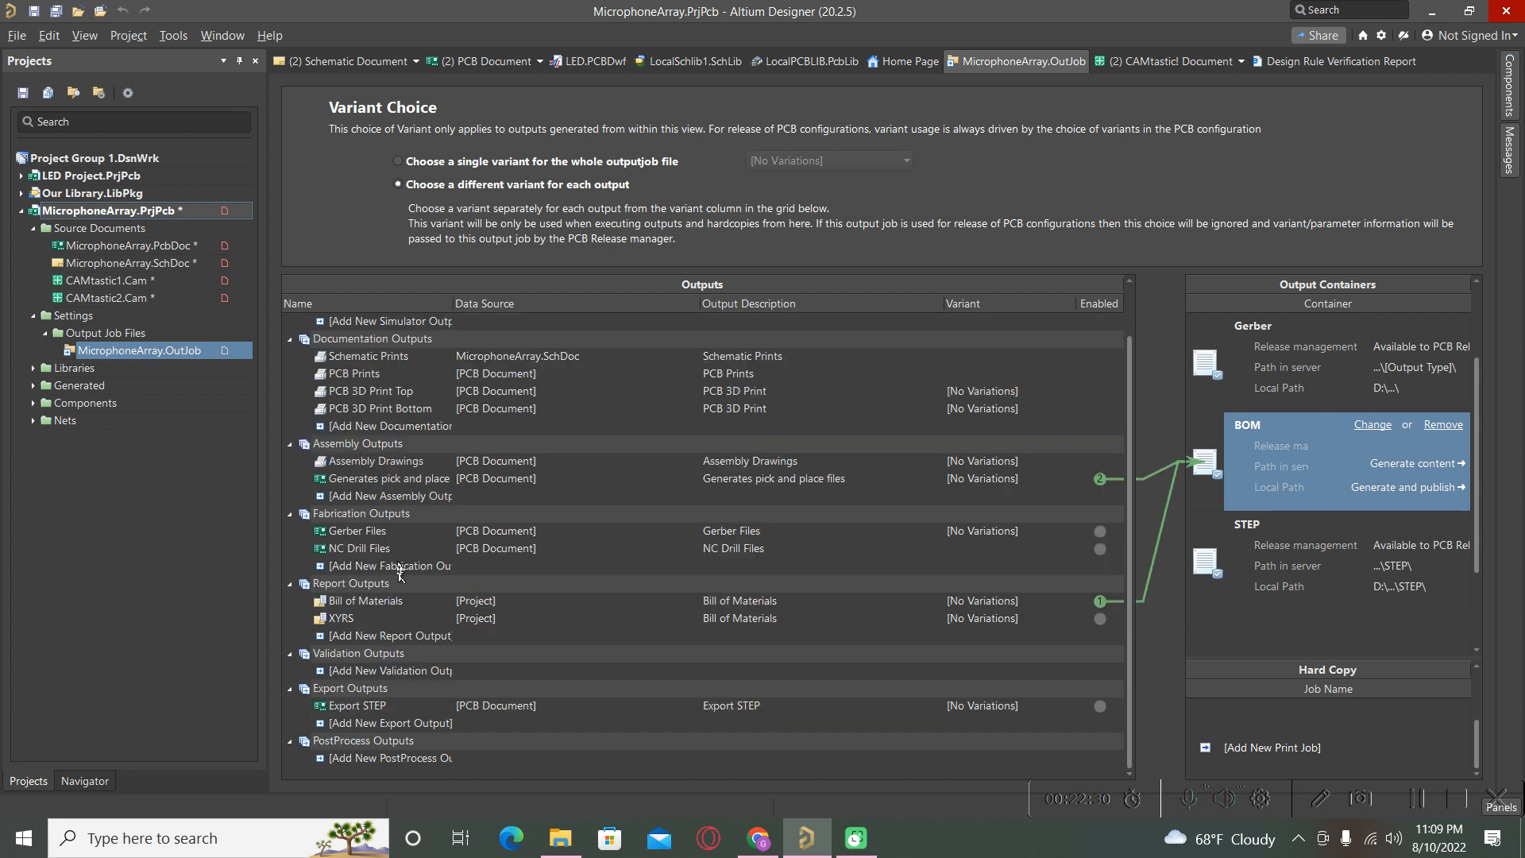
scroll(398, 574, up, 1)
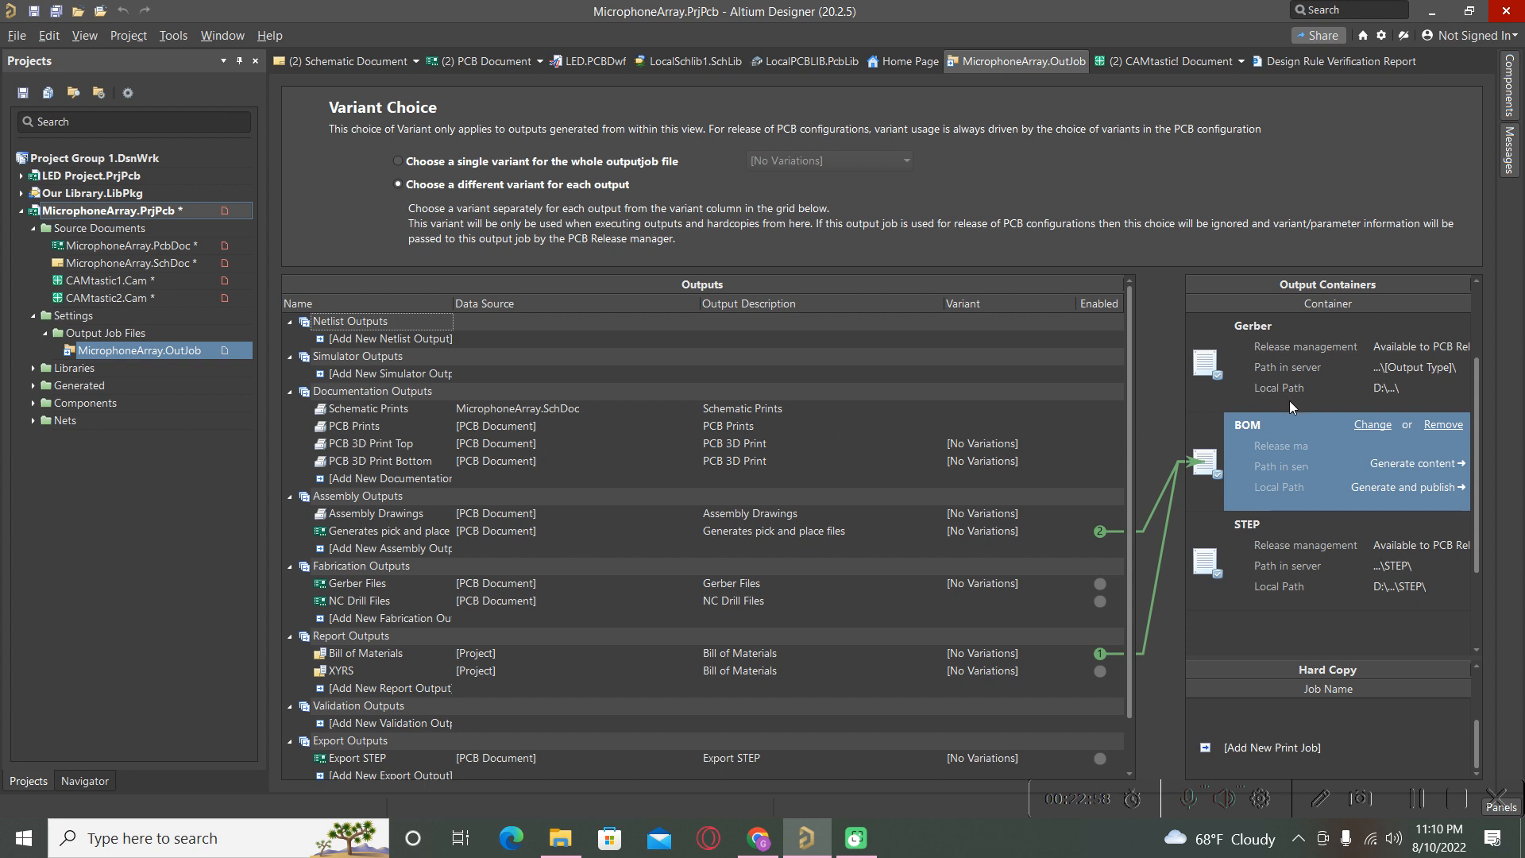
click(1253, 747)
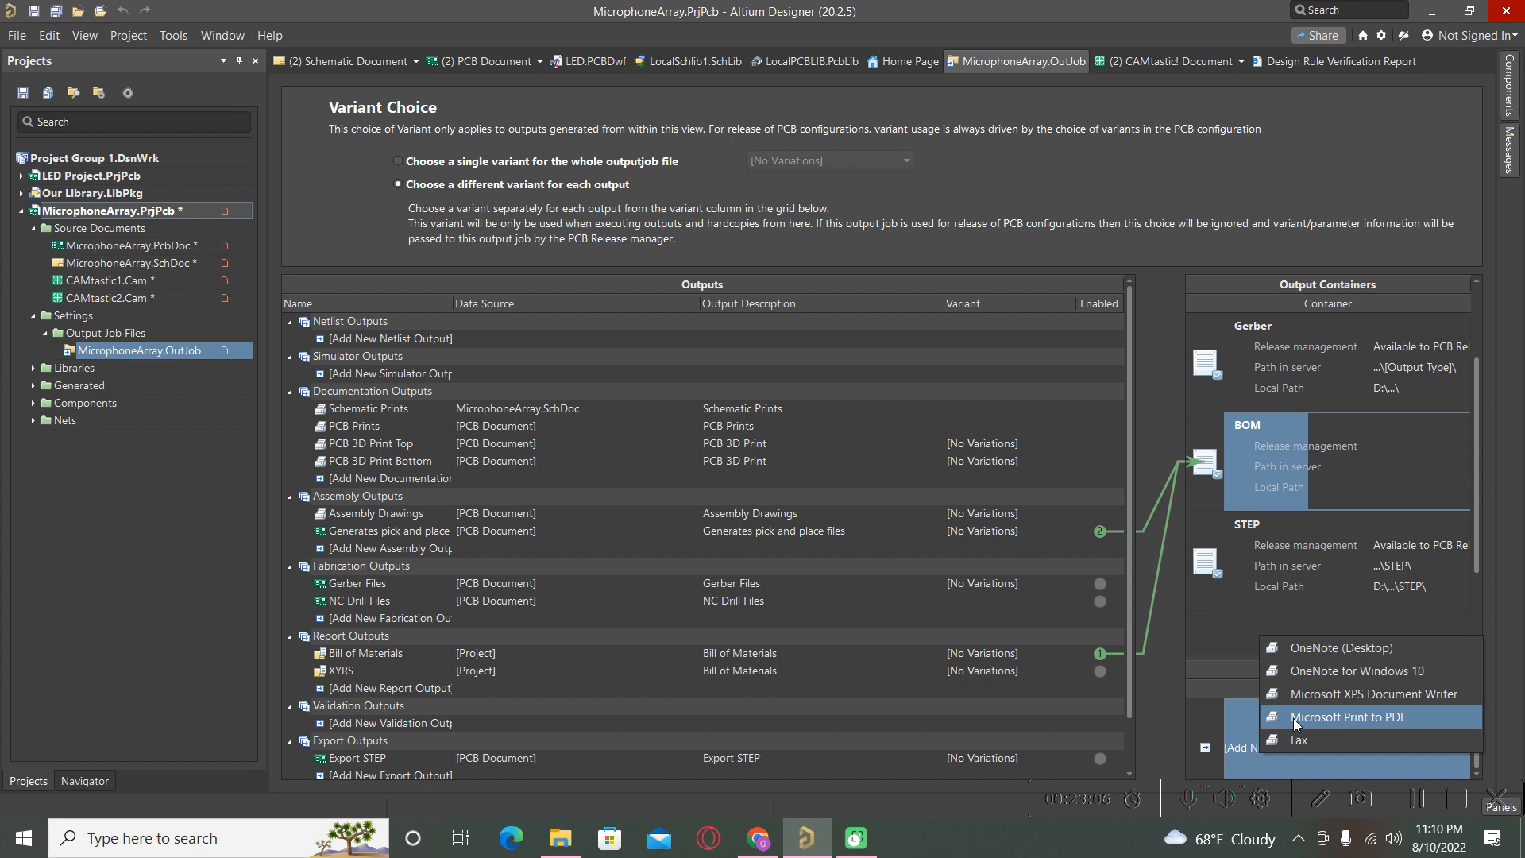
click(1293, 719)
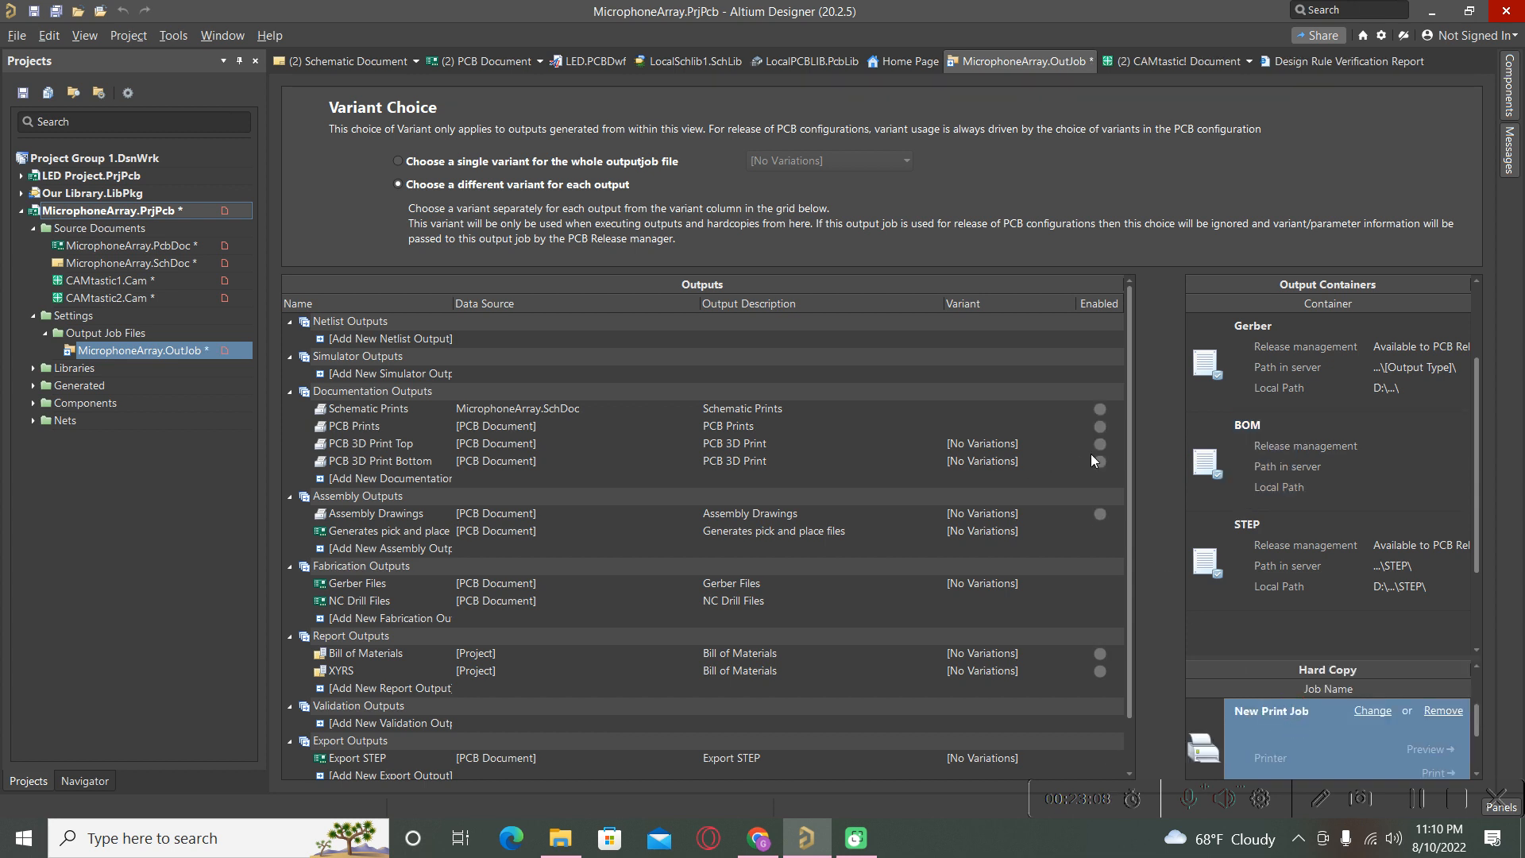
Link Schematic Prints, PCB Prints and PCB 3D Print Top/Bottom to the print job and preview them.
click(1101, 462)
click(1102, 444)
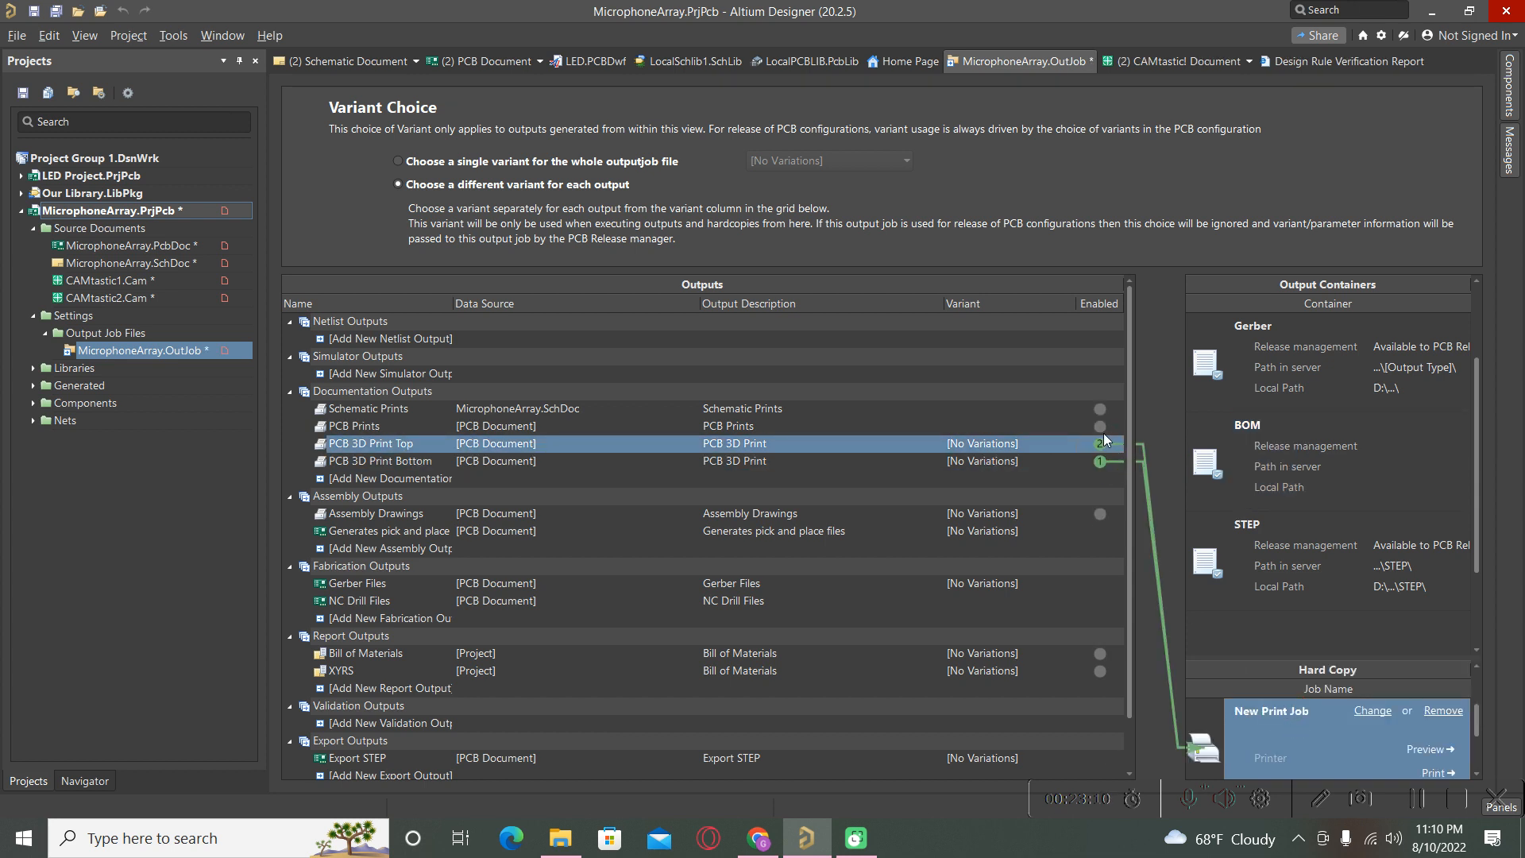
click(1101, 427)
click(1101, 410)
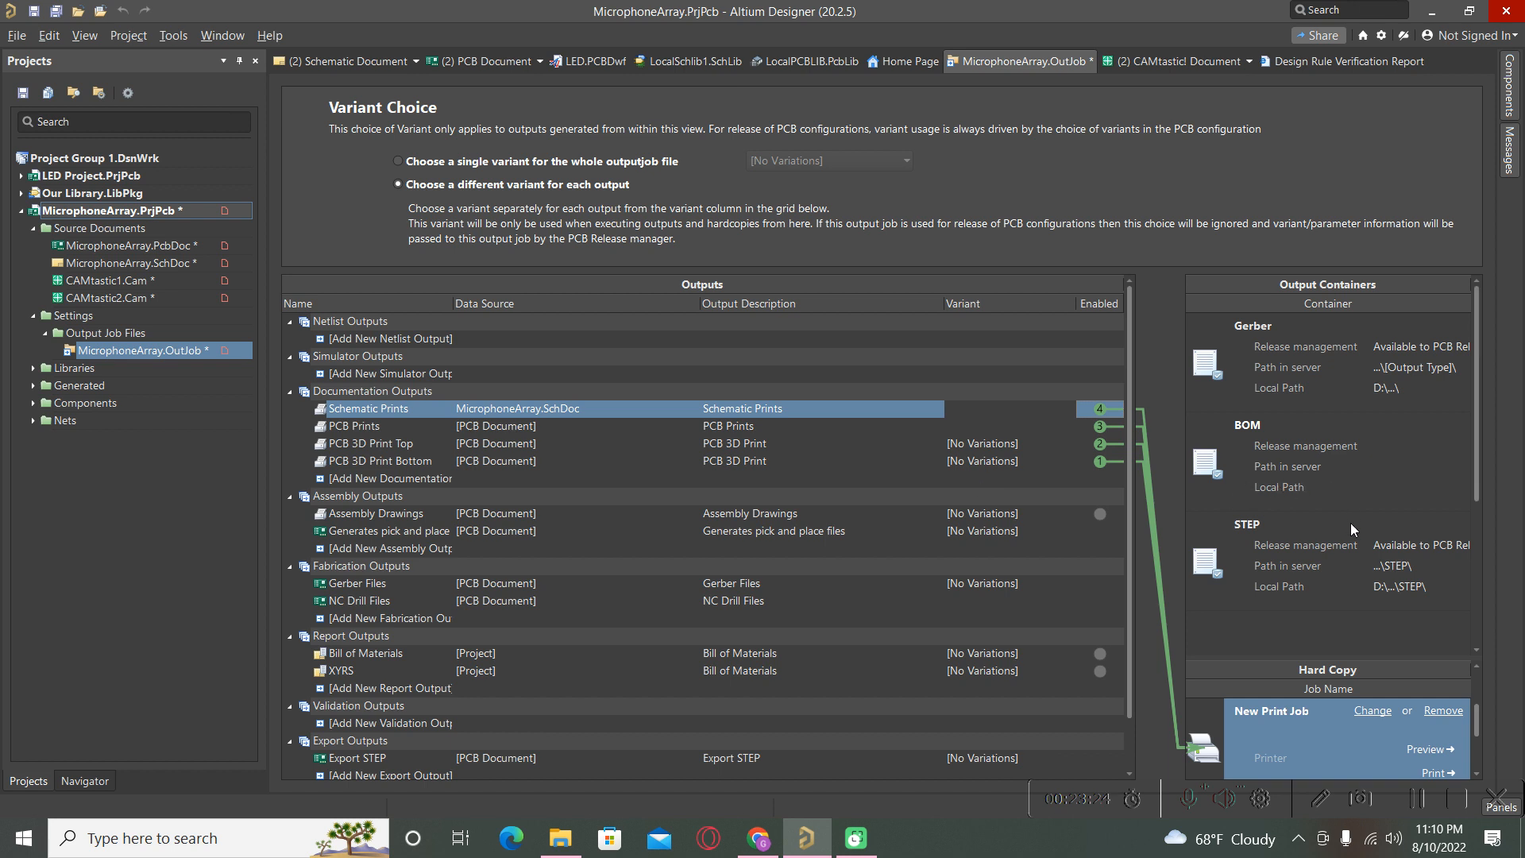
scroll(1351, 522, up, 1)
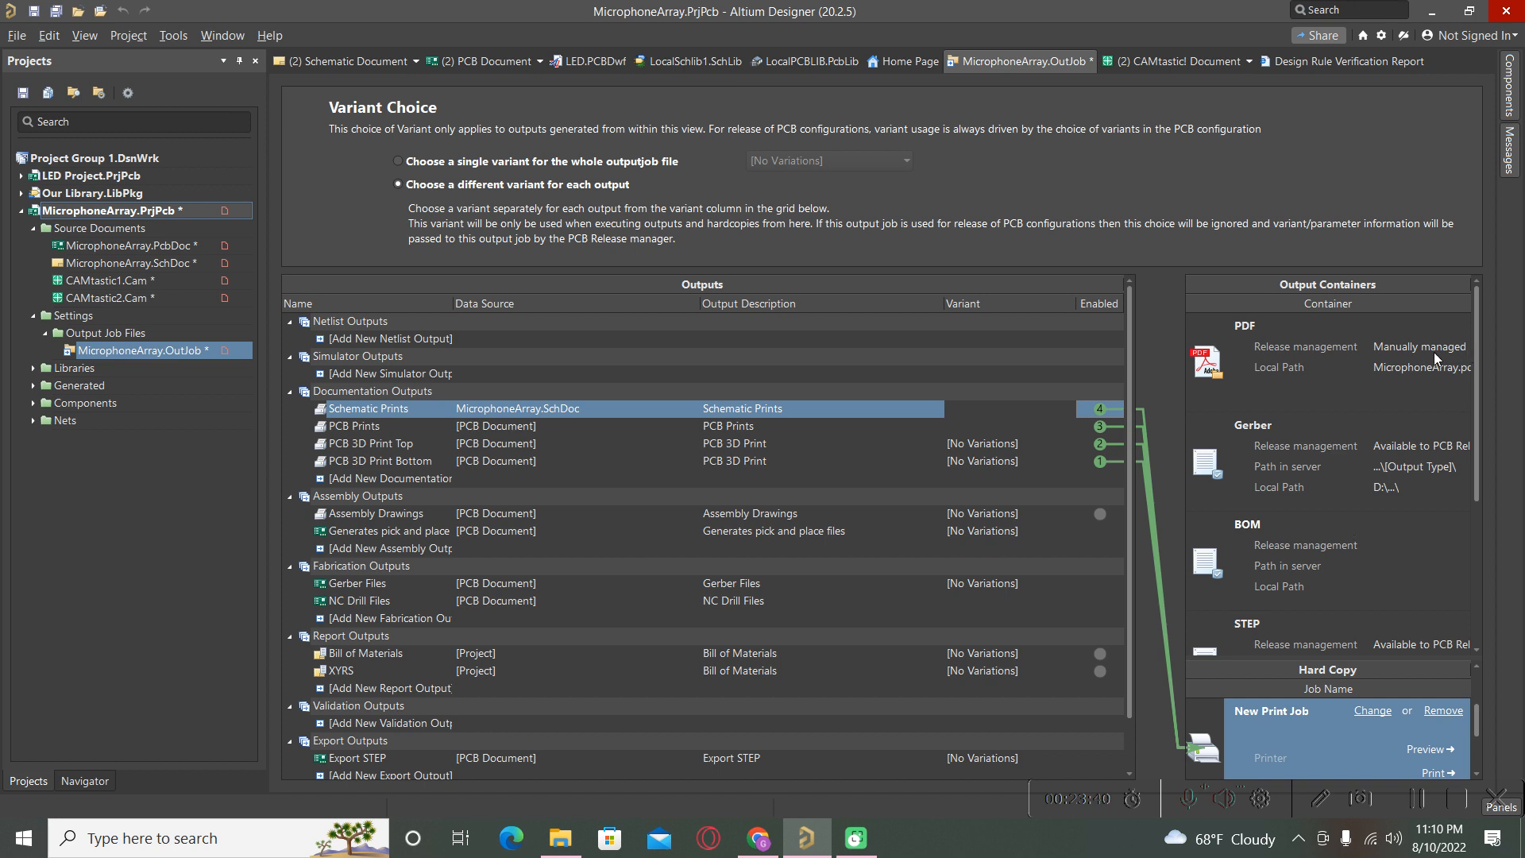
click(1430, 753)
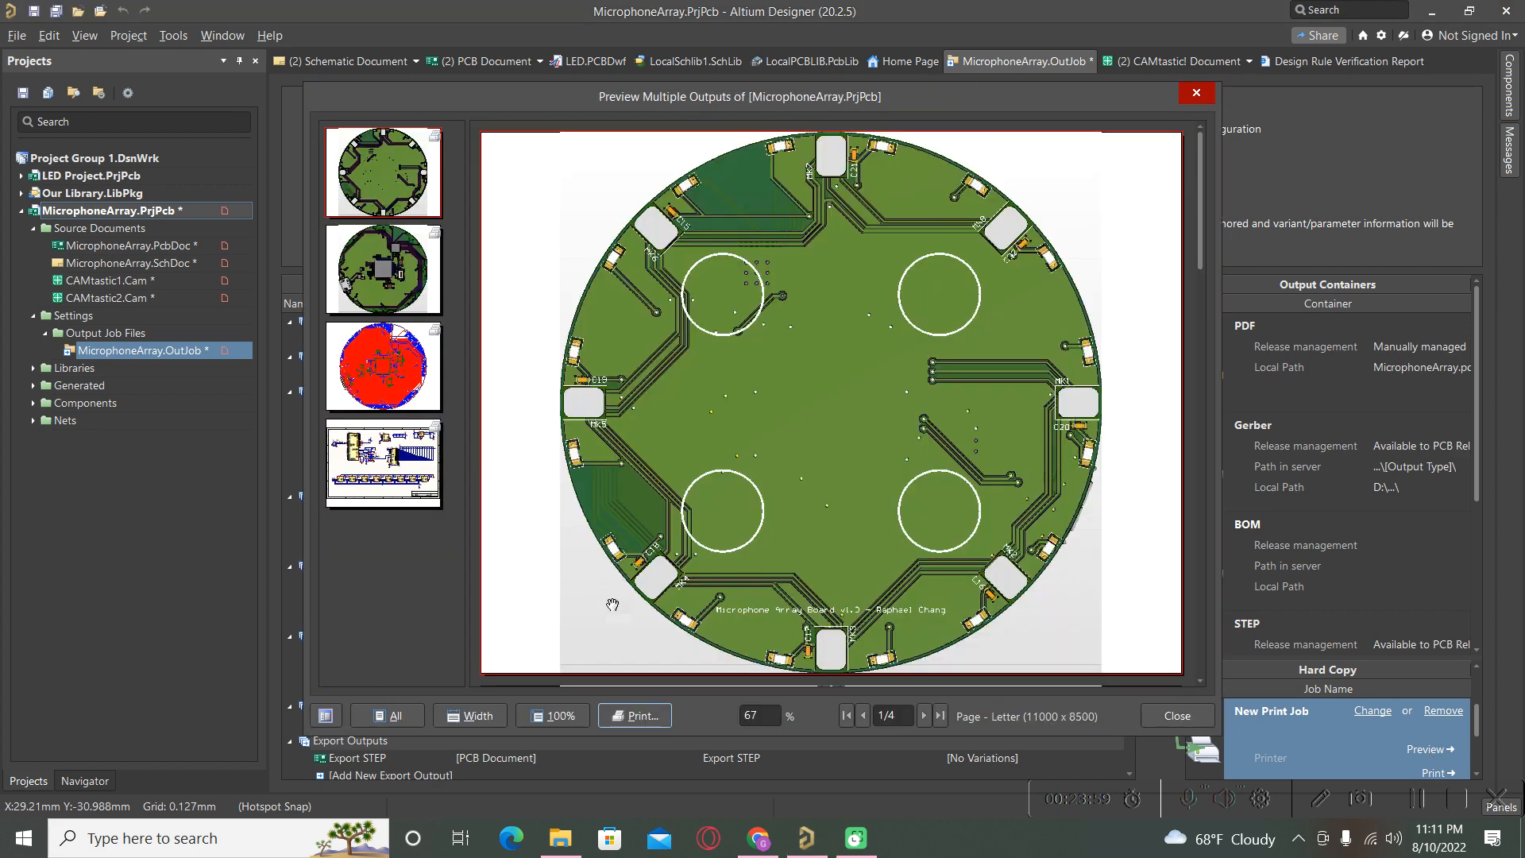
Inspect the schematic, layout and 3D render preview pages, then close the Preview Multiple Outputs dialog.
click(365, 502)
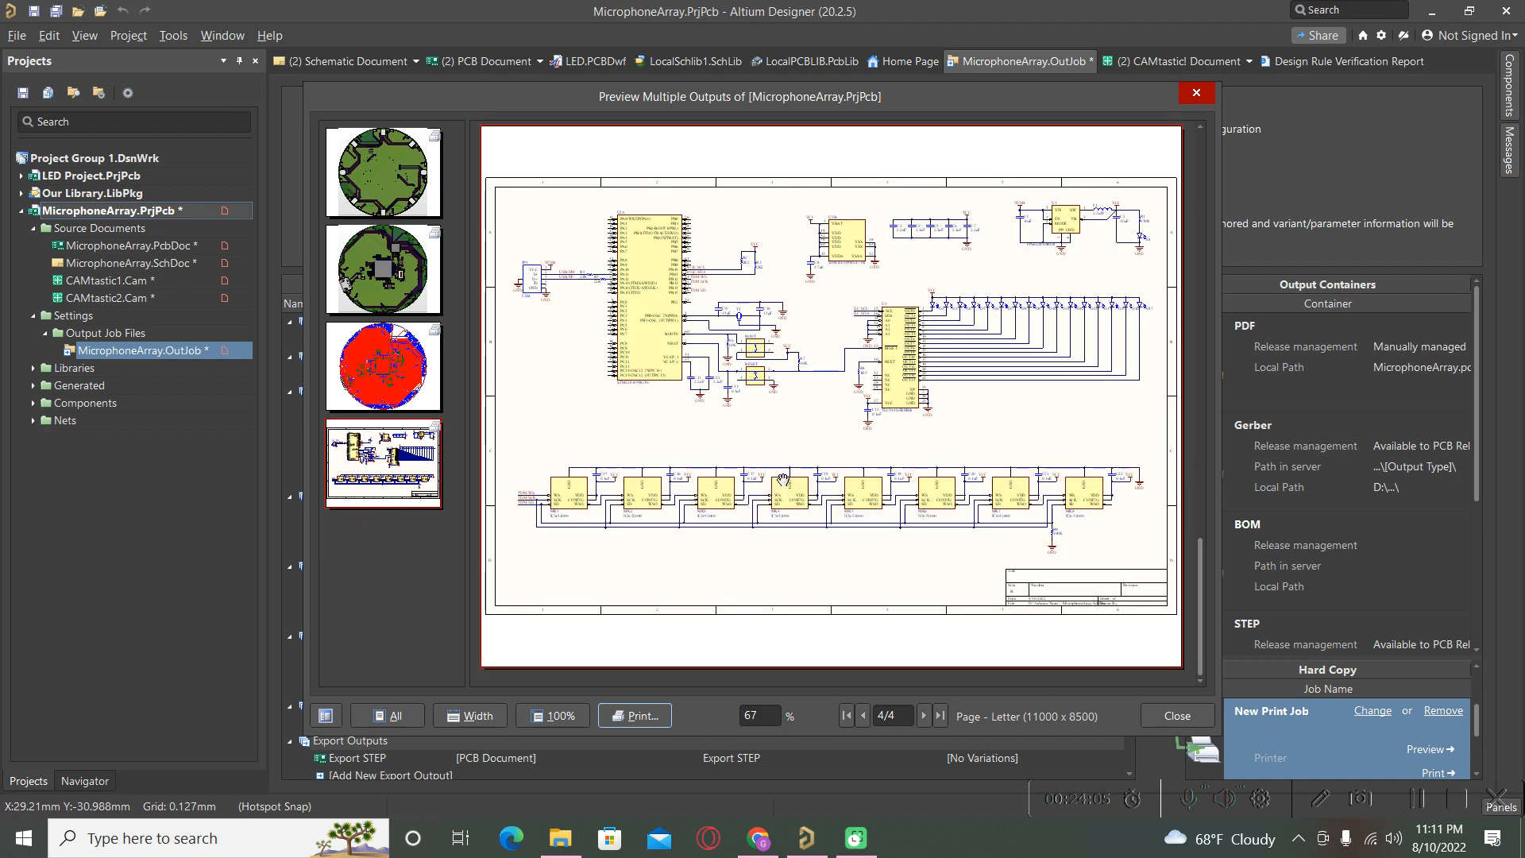
click(379, 384)
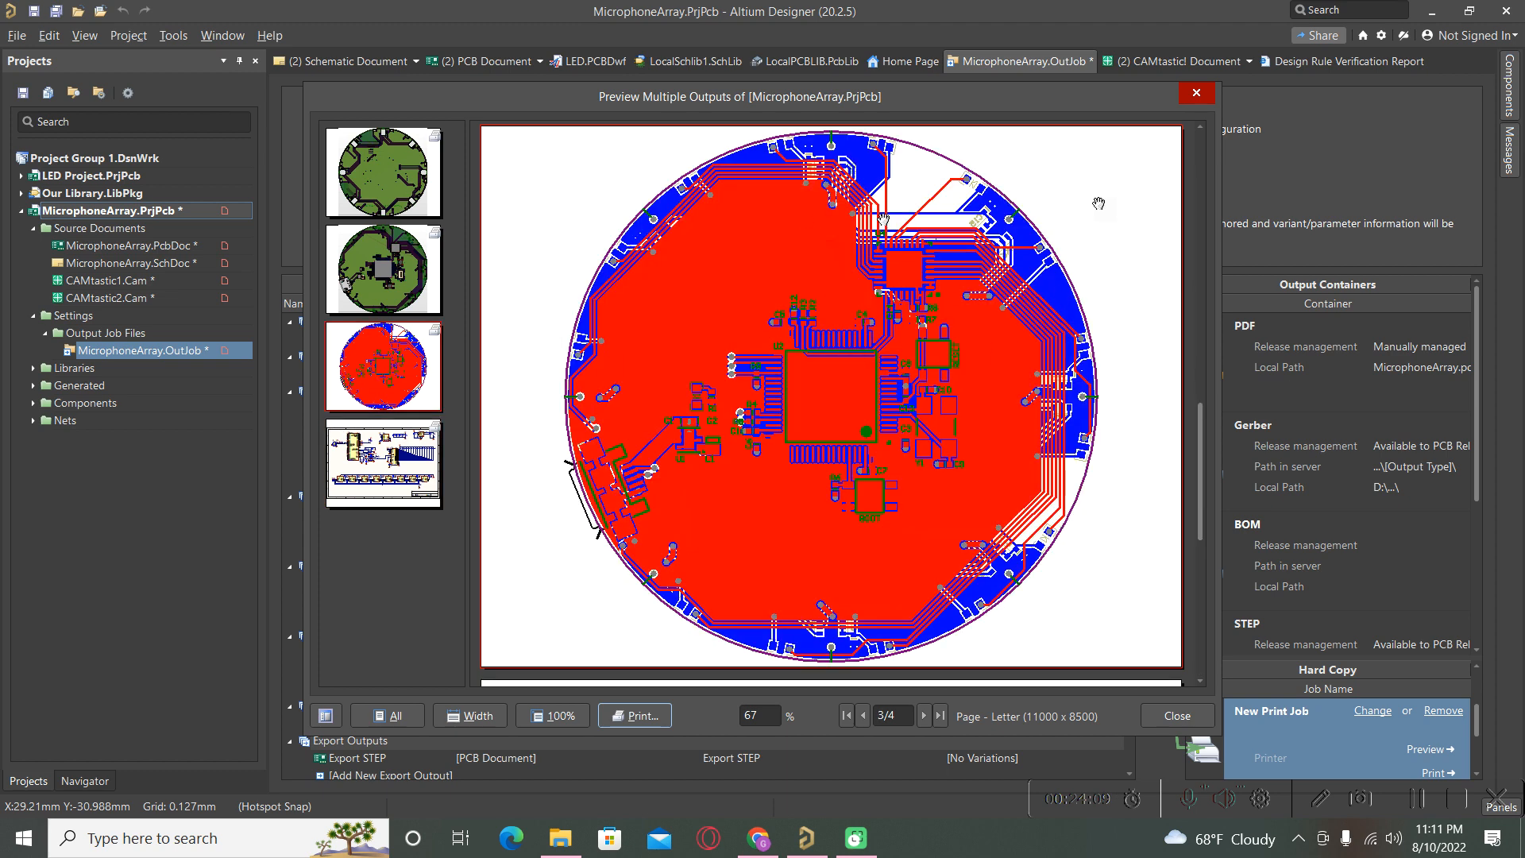
click(358, 292)
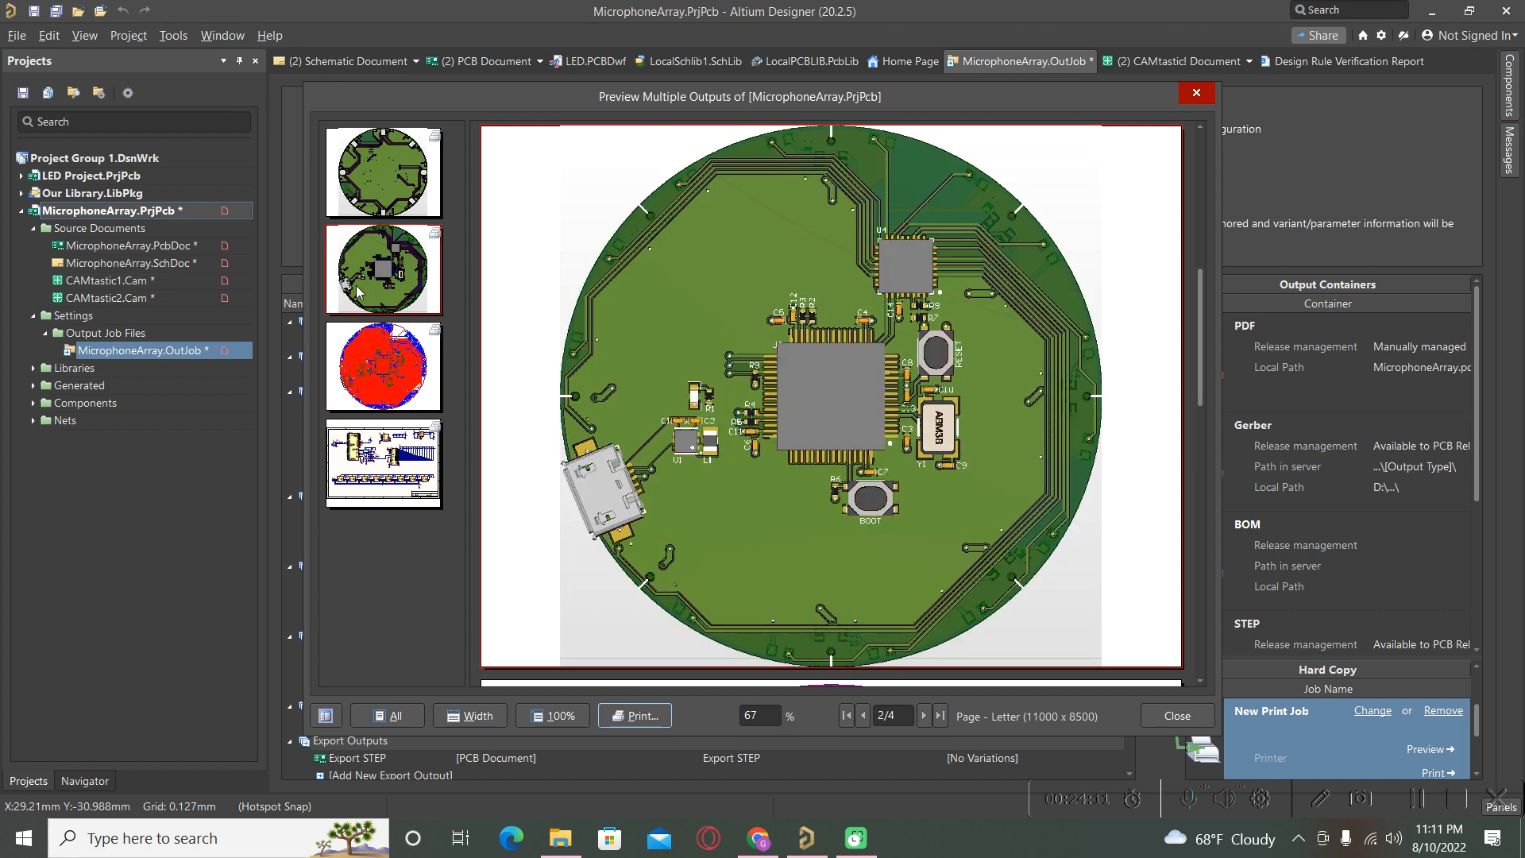
click(375, 174)
click(388, 272)
click(1196, 93)
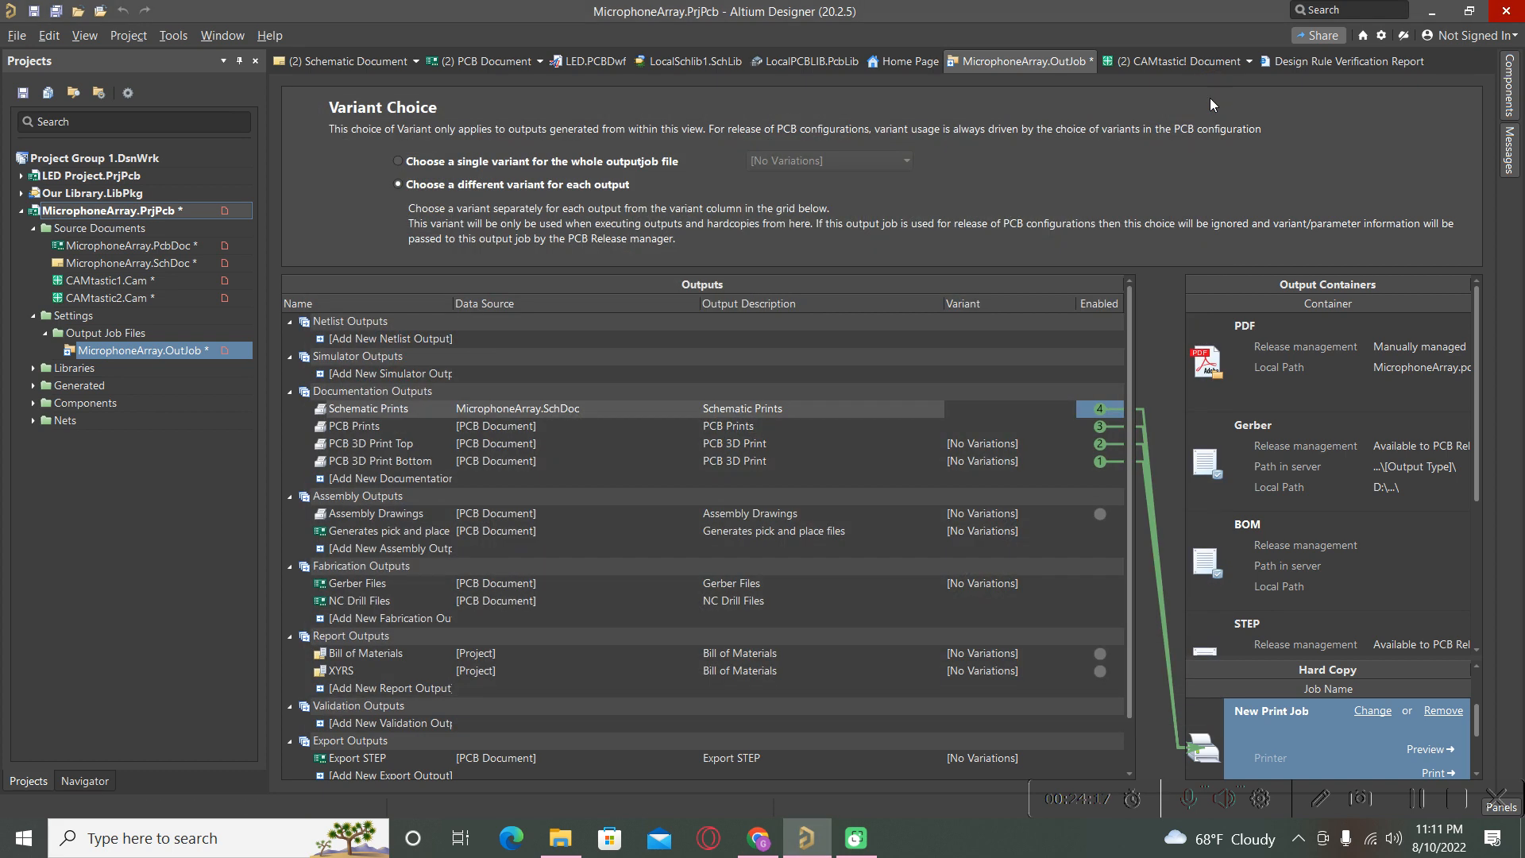
Link Assembly Drawings to the print job and unlink Schematic Prints, PCB Prints and both 3D prints.
click(1099, 514)
click(1099, 460)
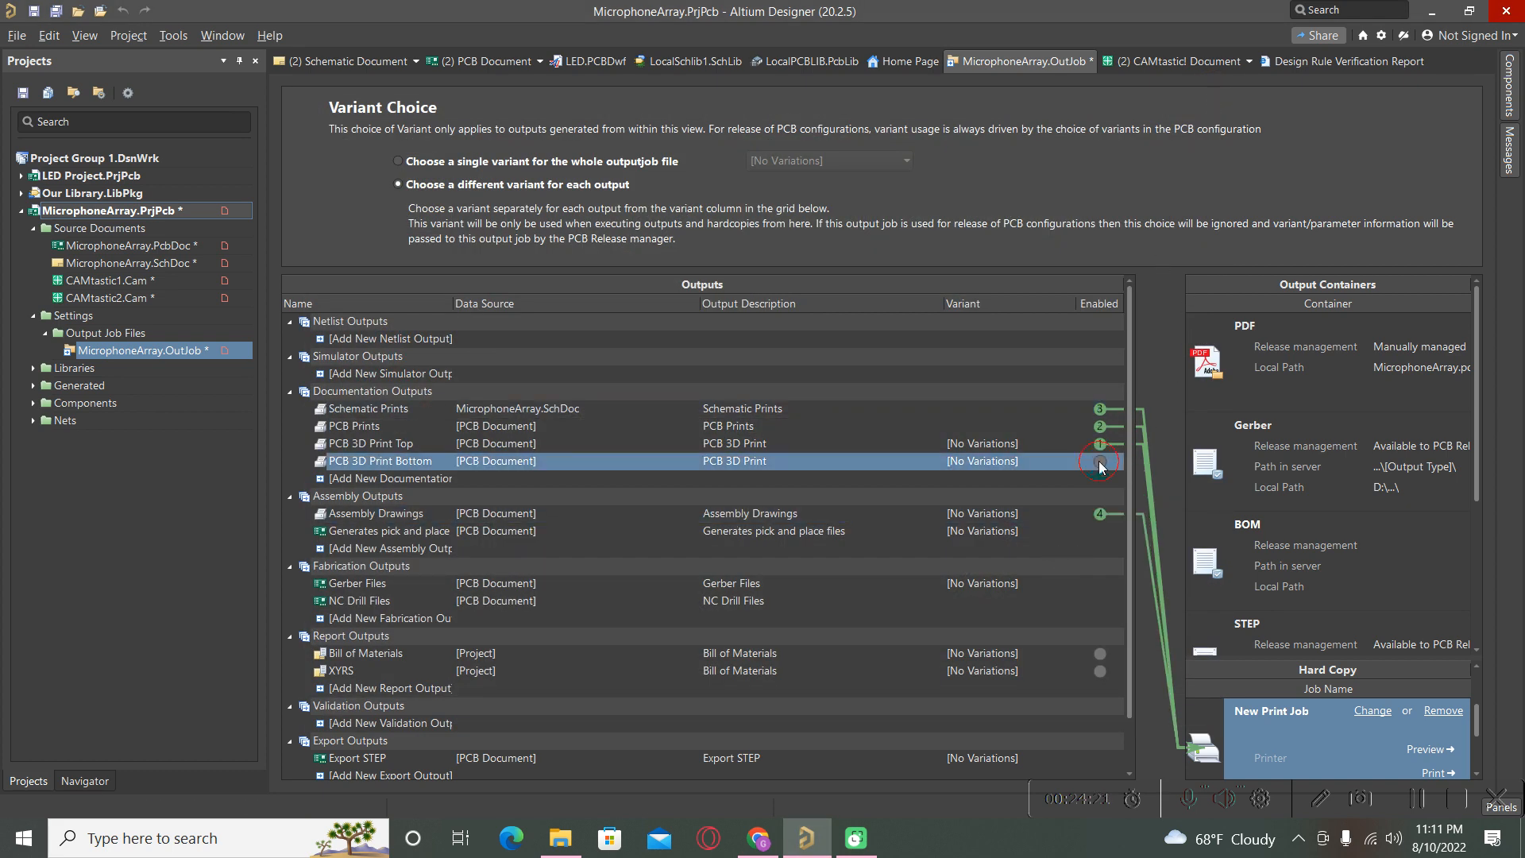
click(1100, 444)
click(1101, 443)
click(1099, 409)
click(1099, 426)
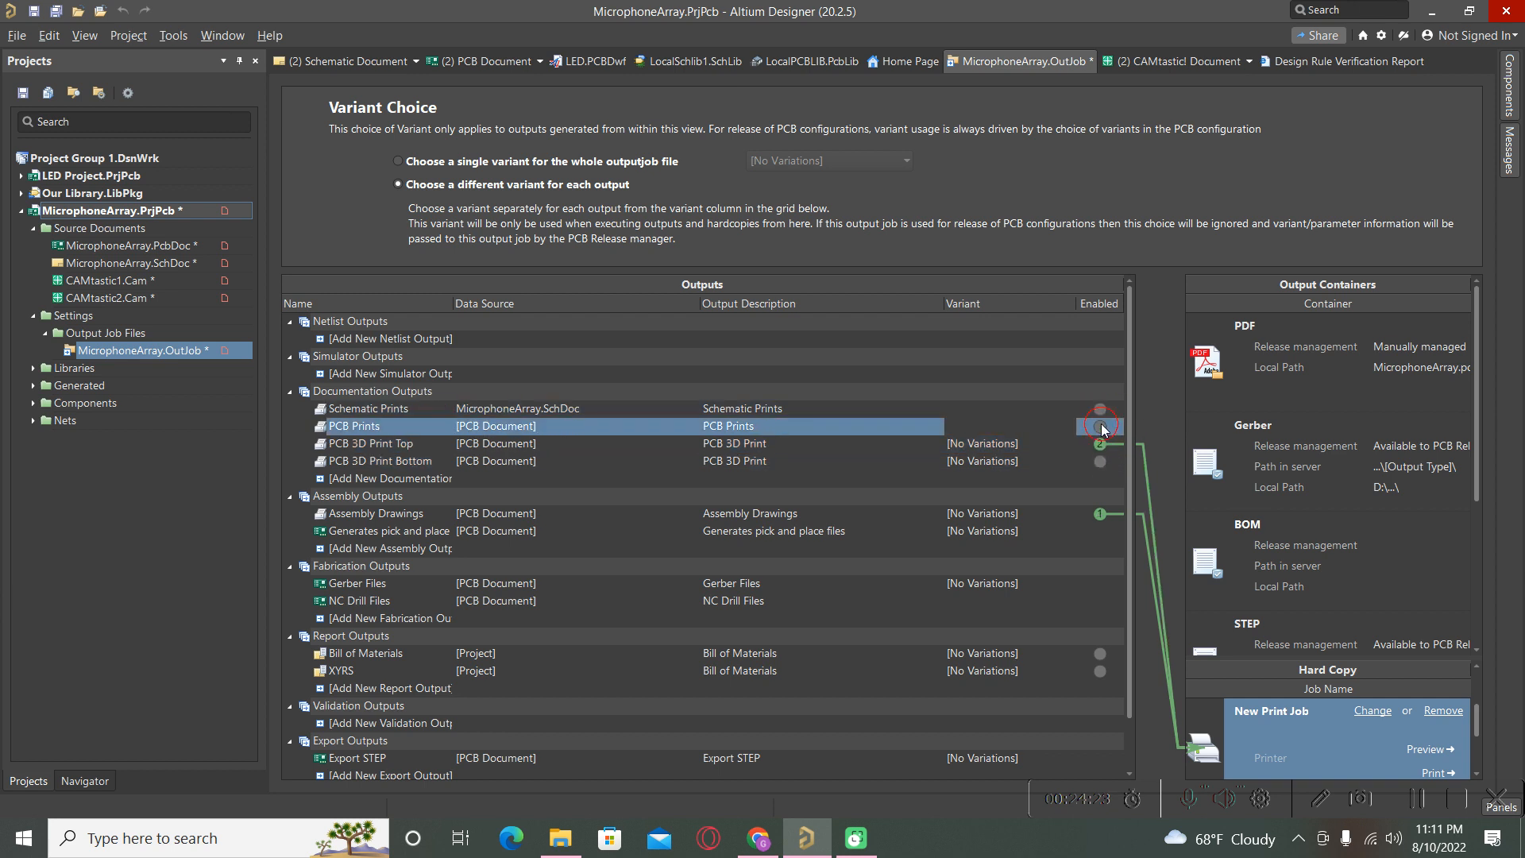
click(1100, 443)
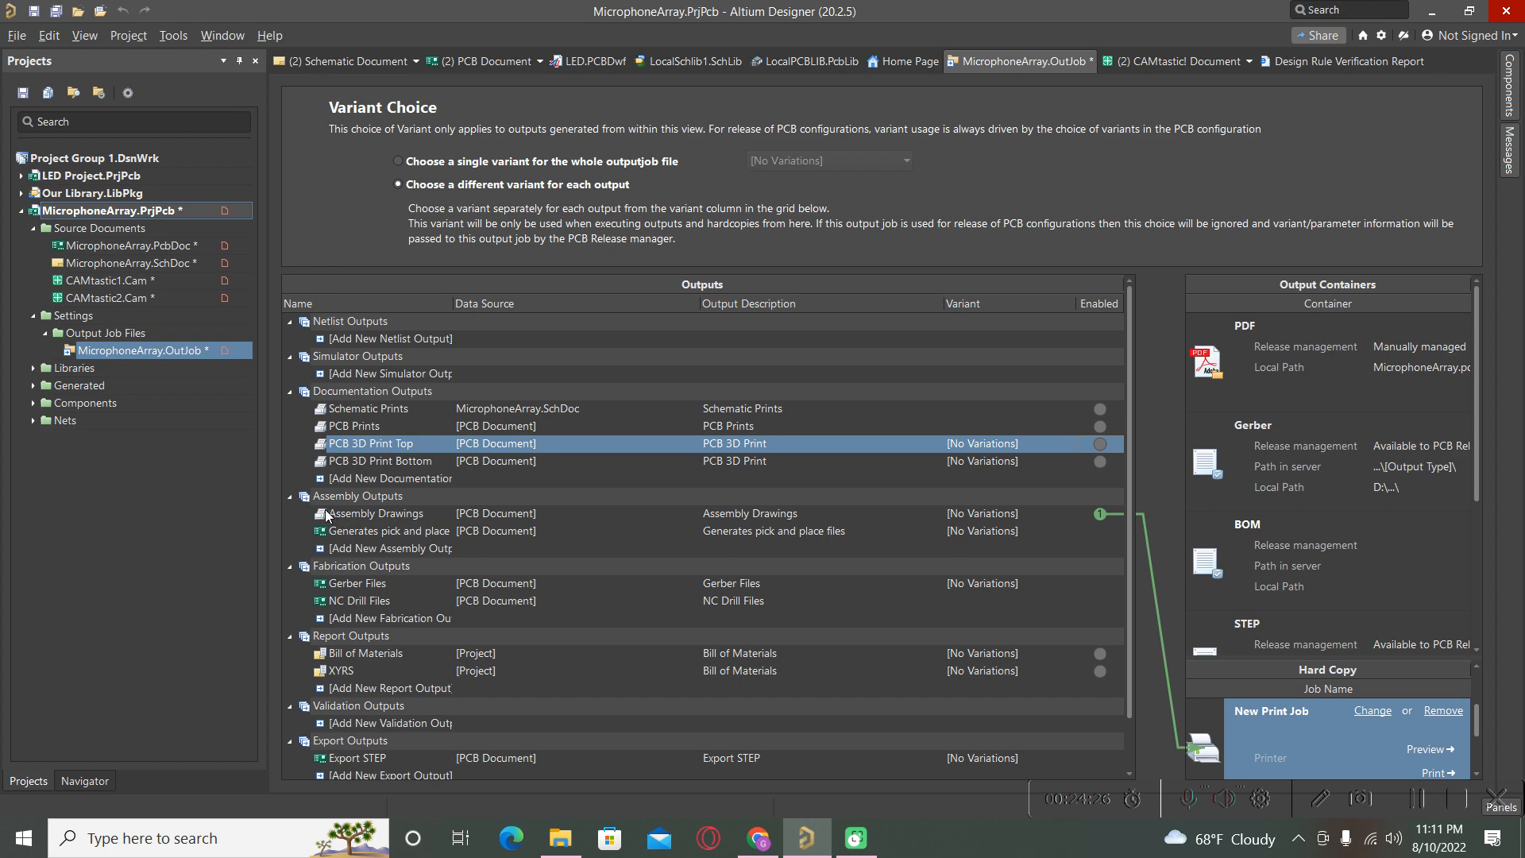
Preview the print job's two assembly drawing pages, then close the preview.
click(1428, 749)
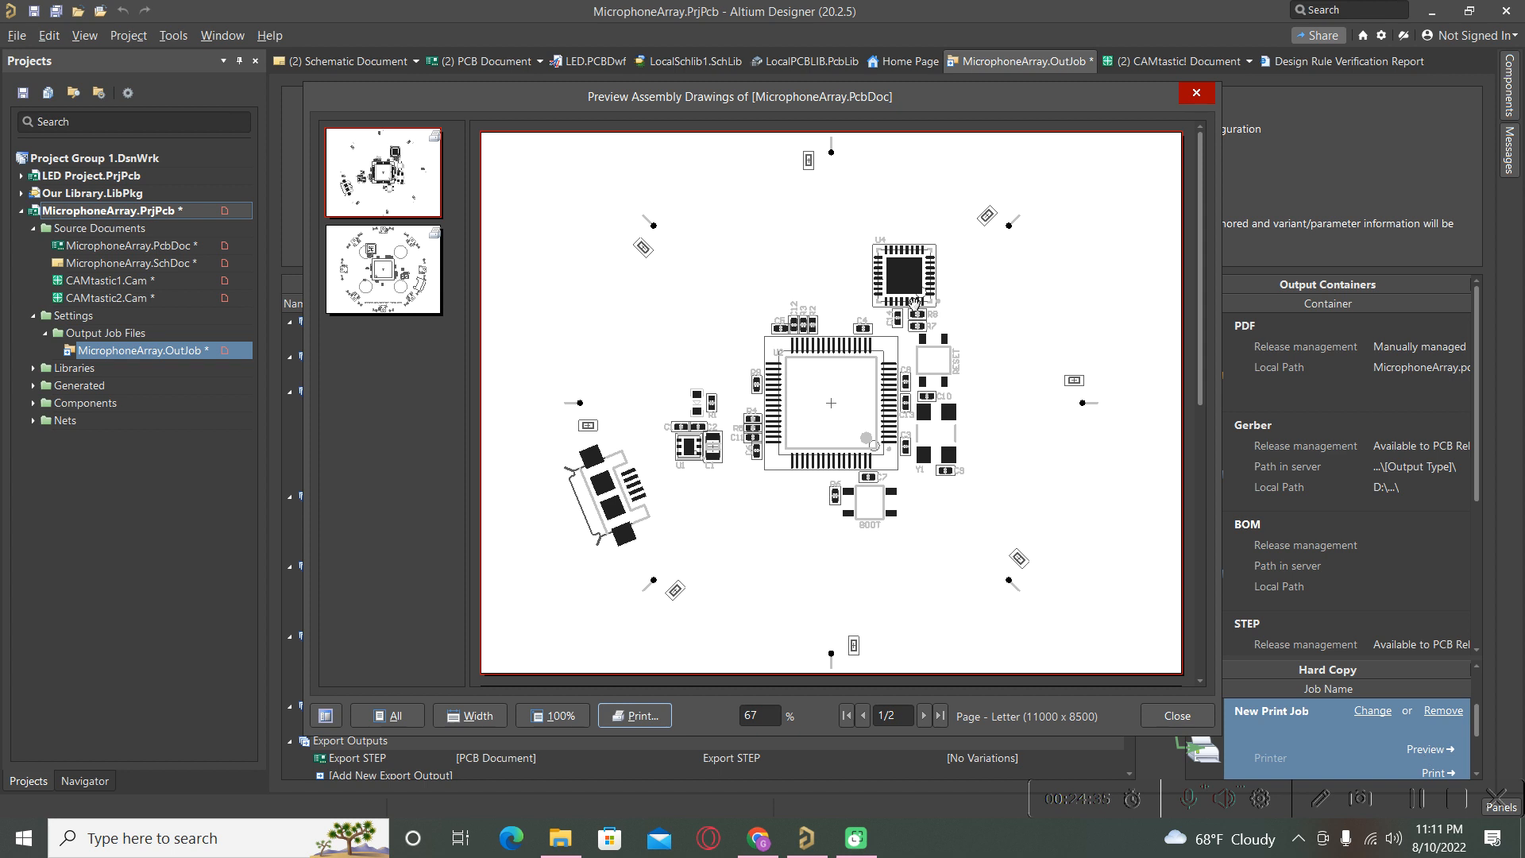
click(384, 282)
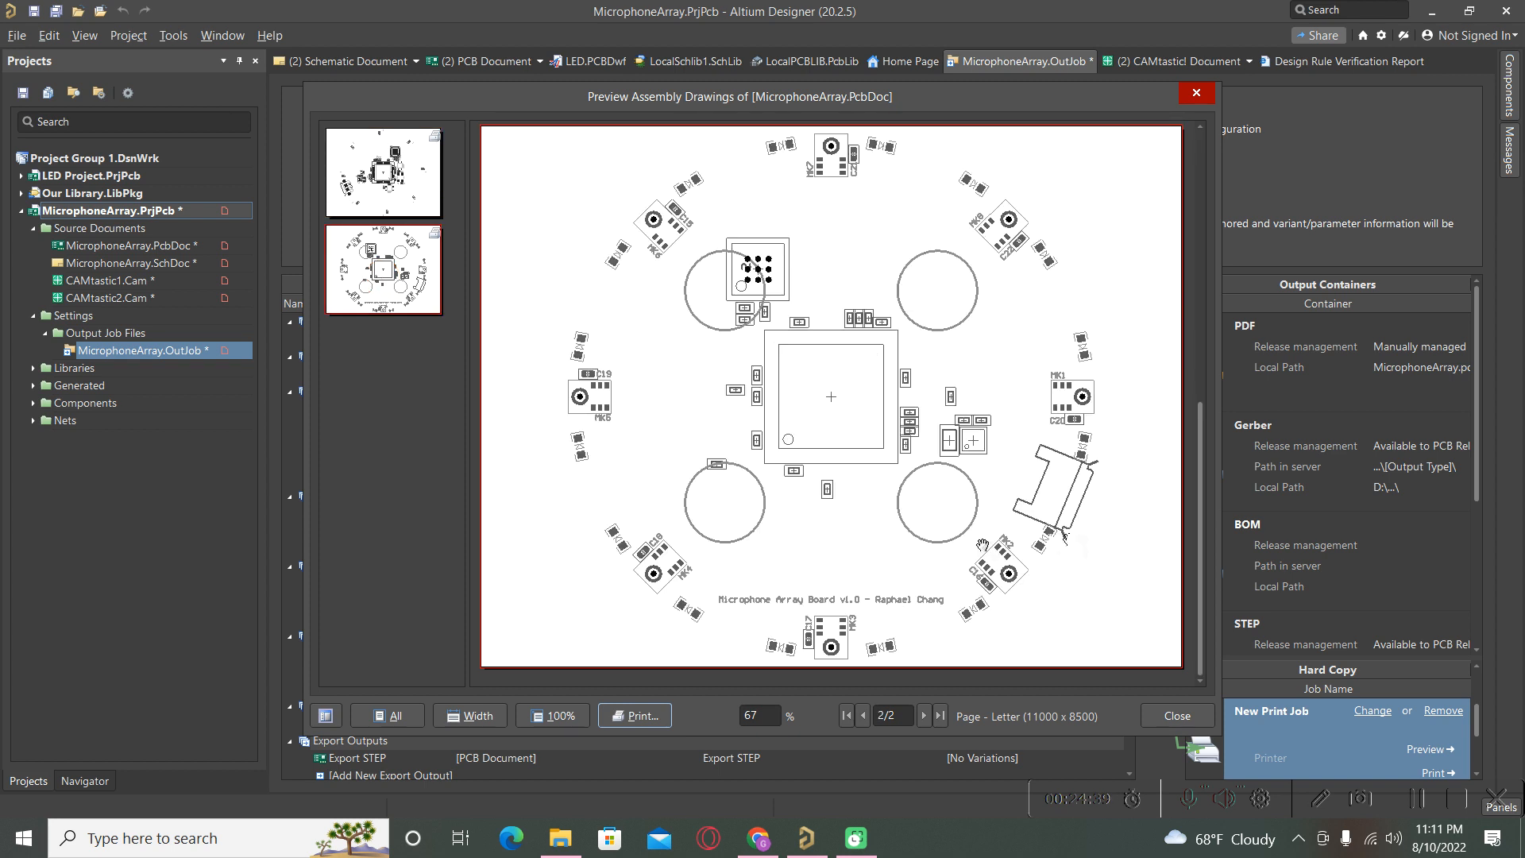
click(382, 191)
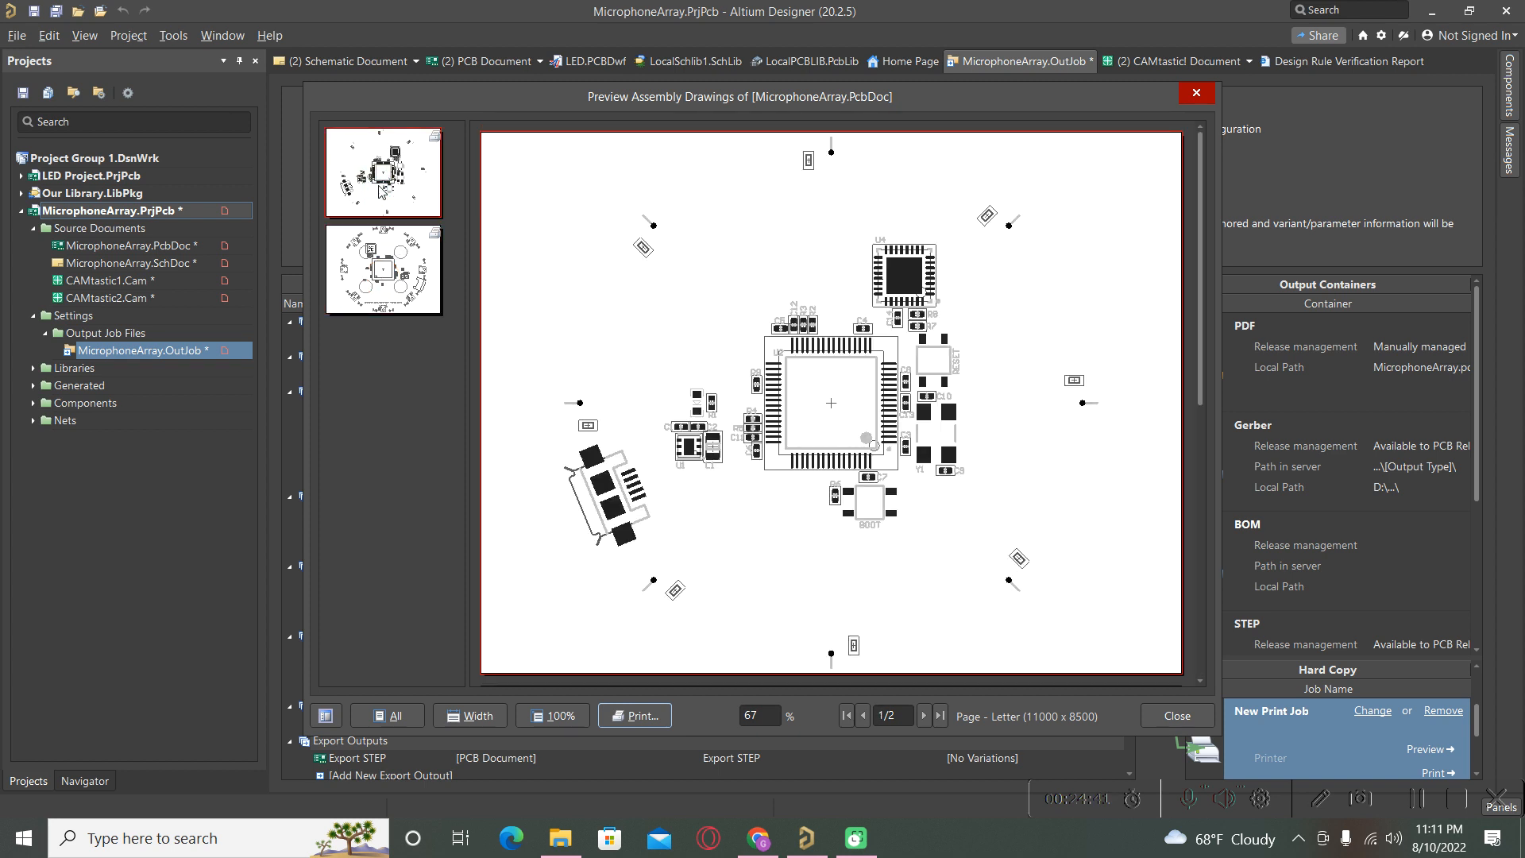
click(1195, 93)
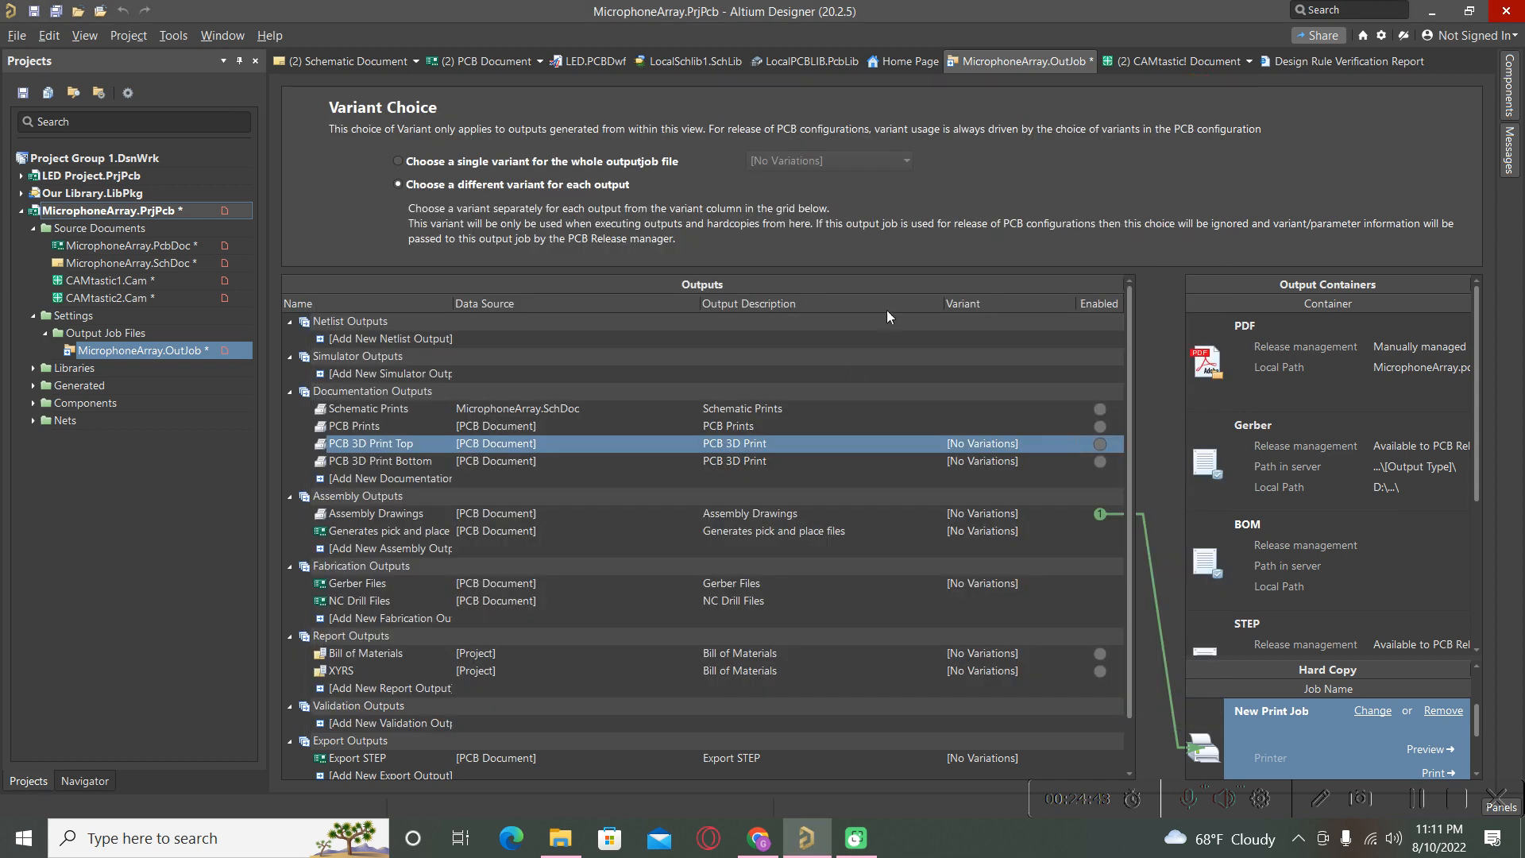
click(380, 530)
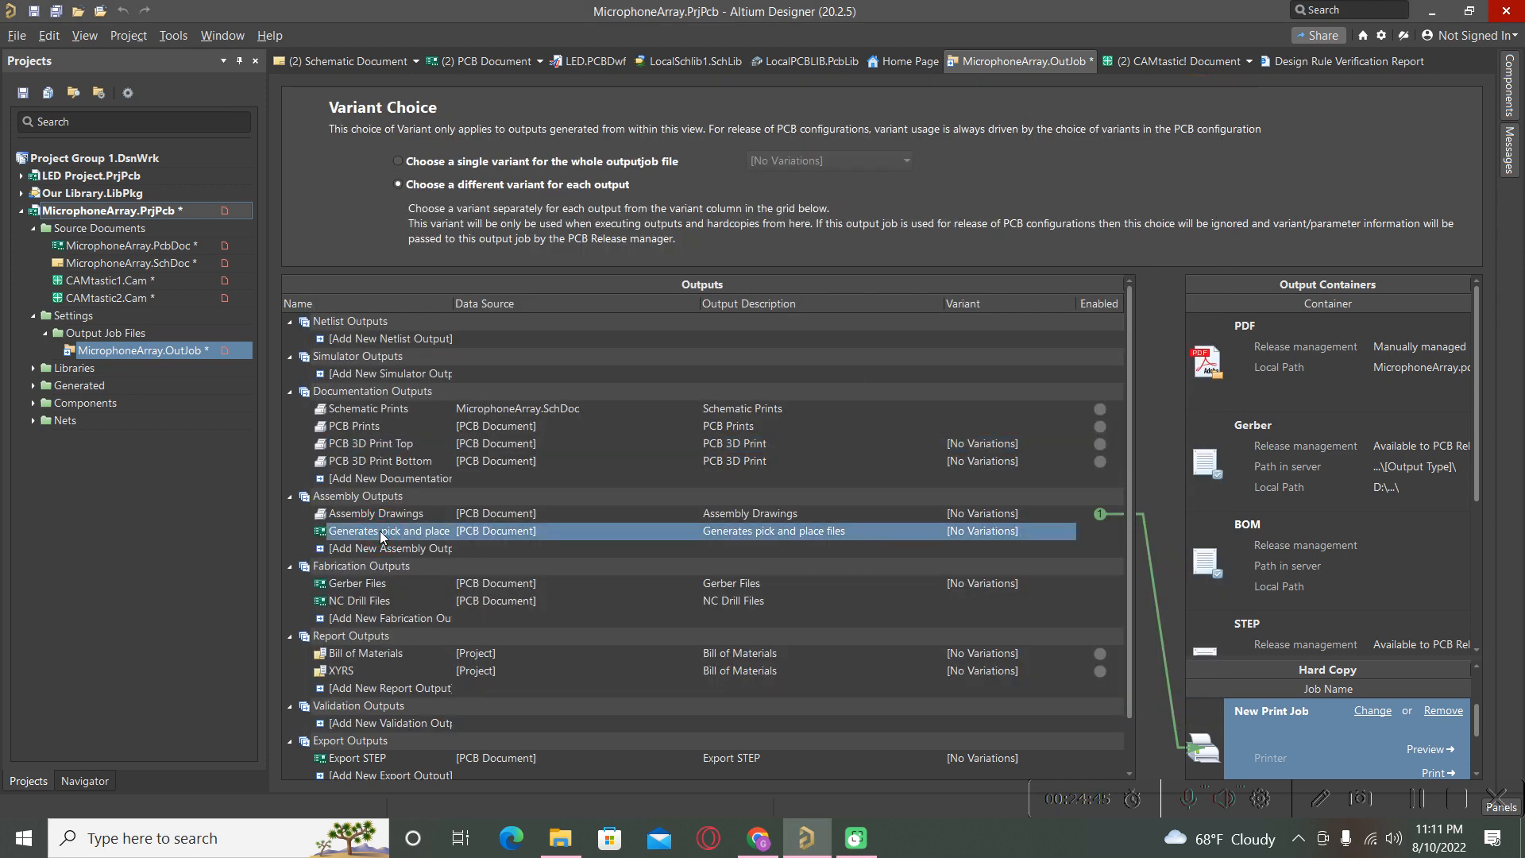
right_click(337, 531)
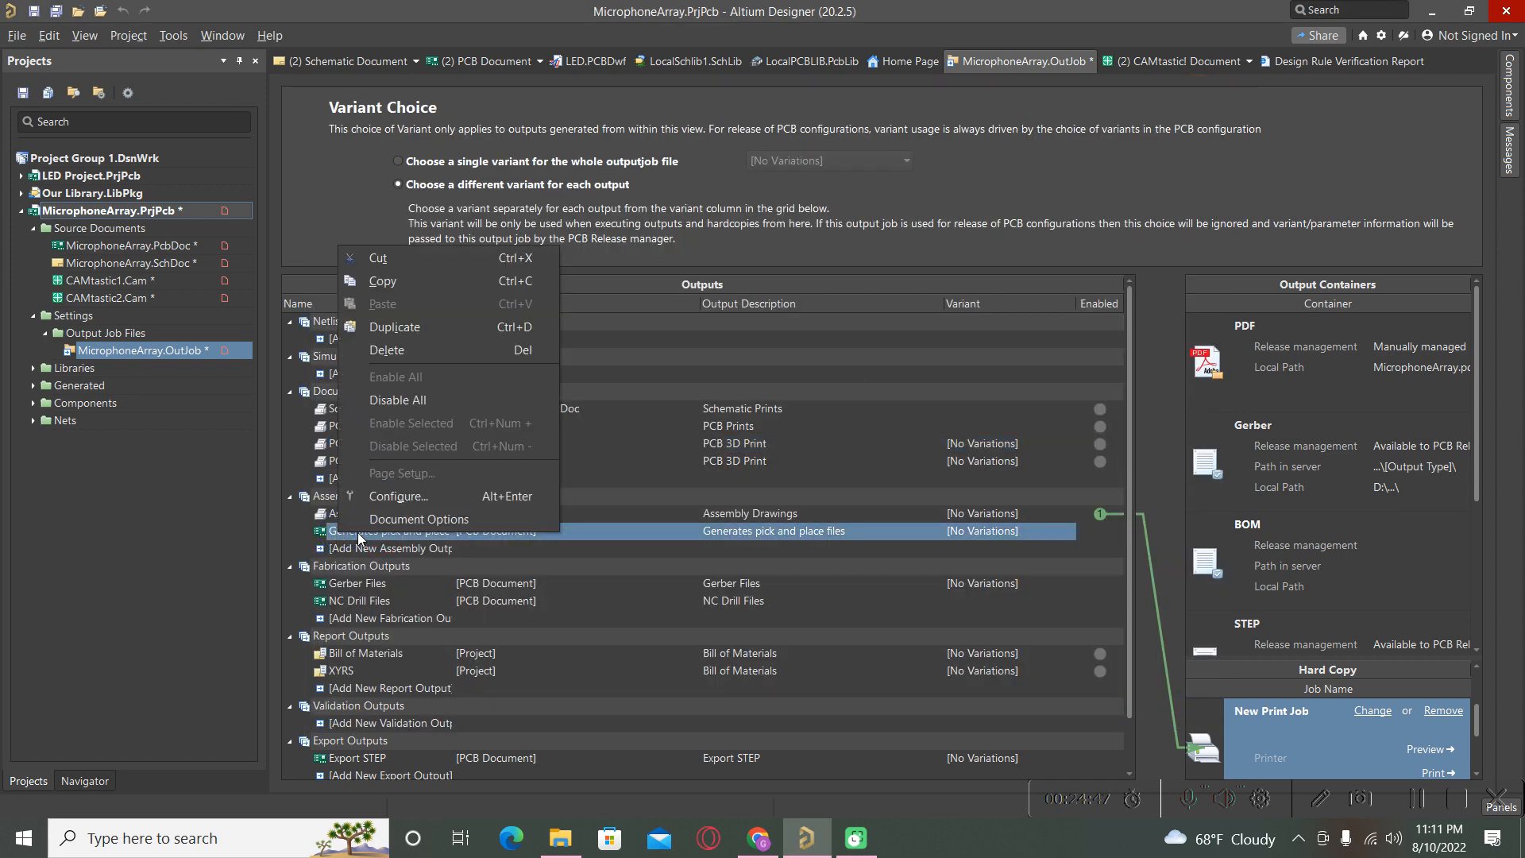
click(378, 495)
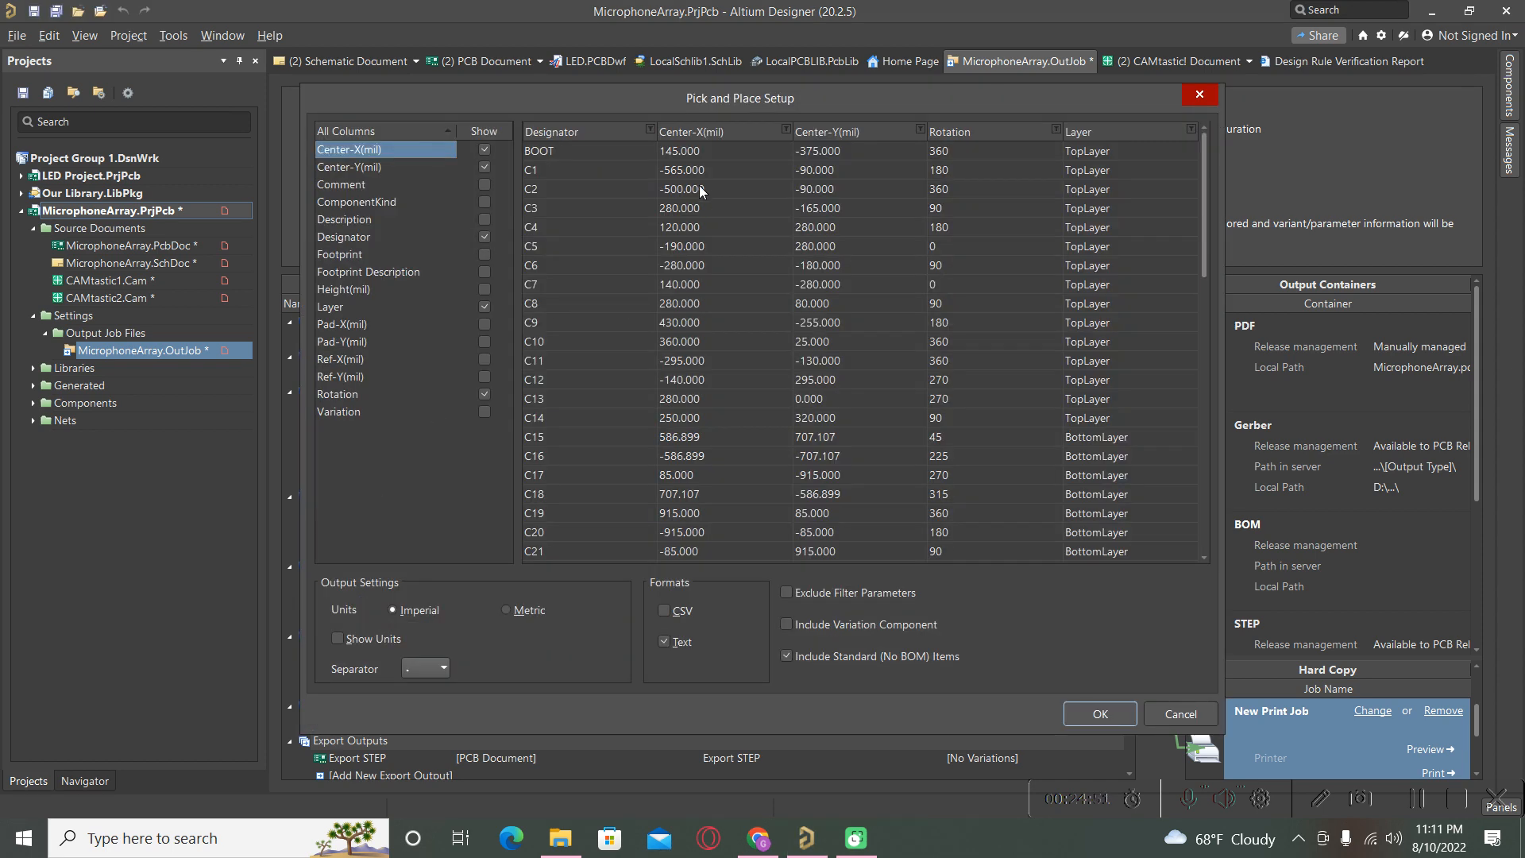
click(1201, 100)
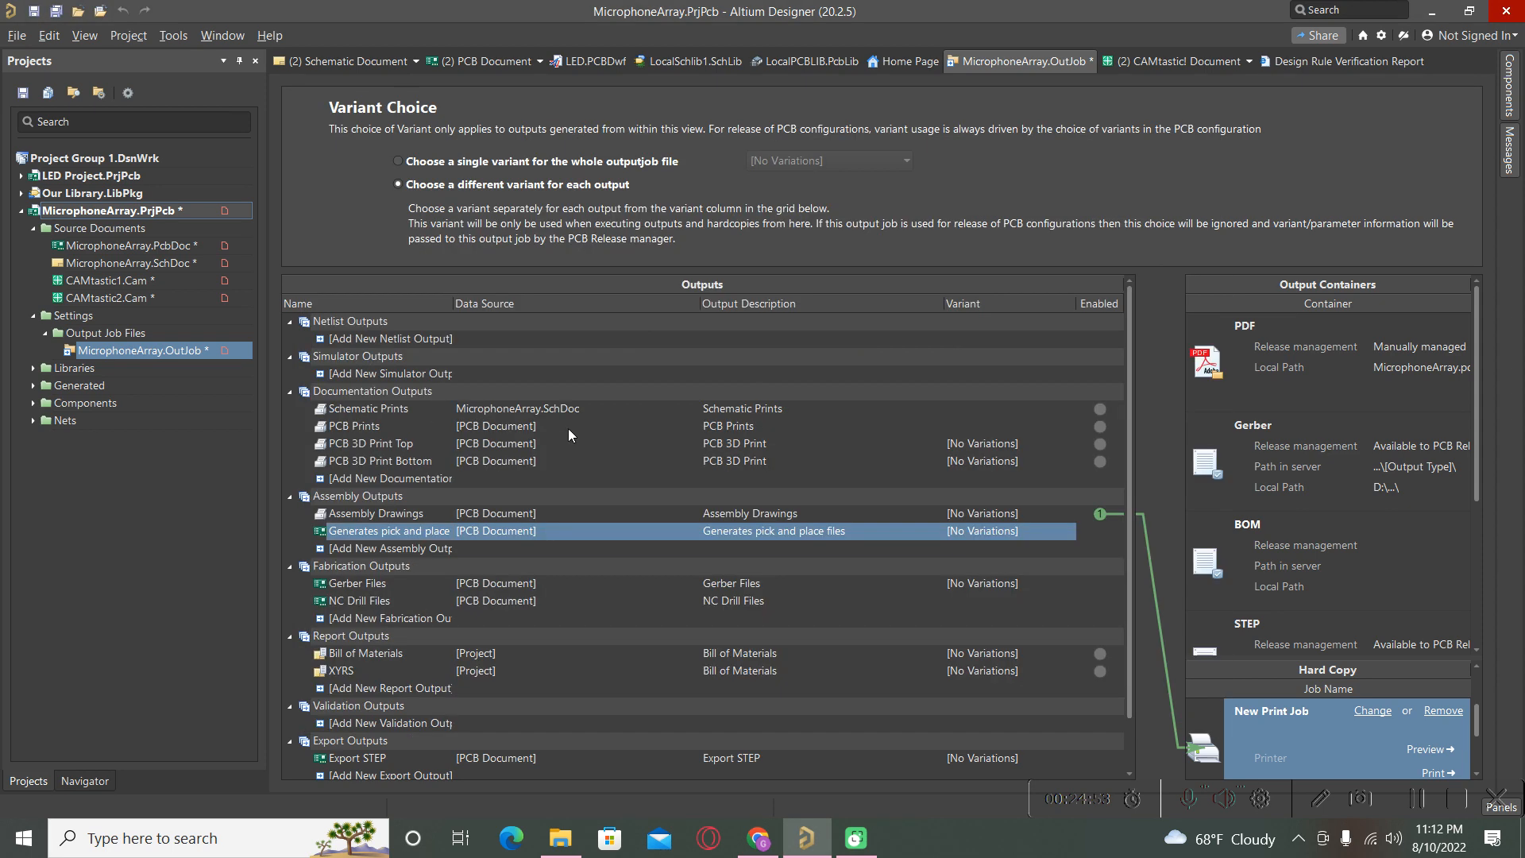
click(377, 581)
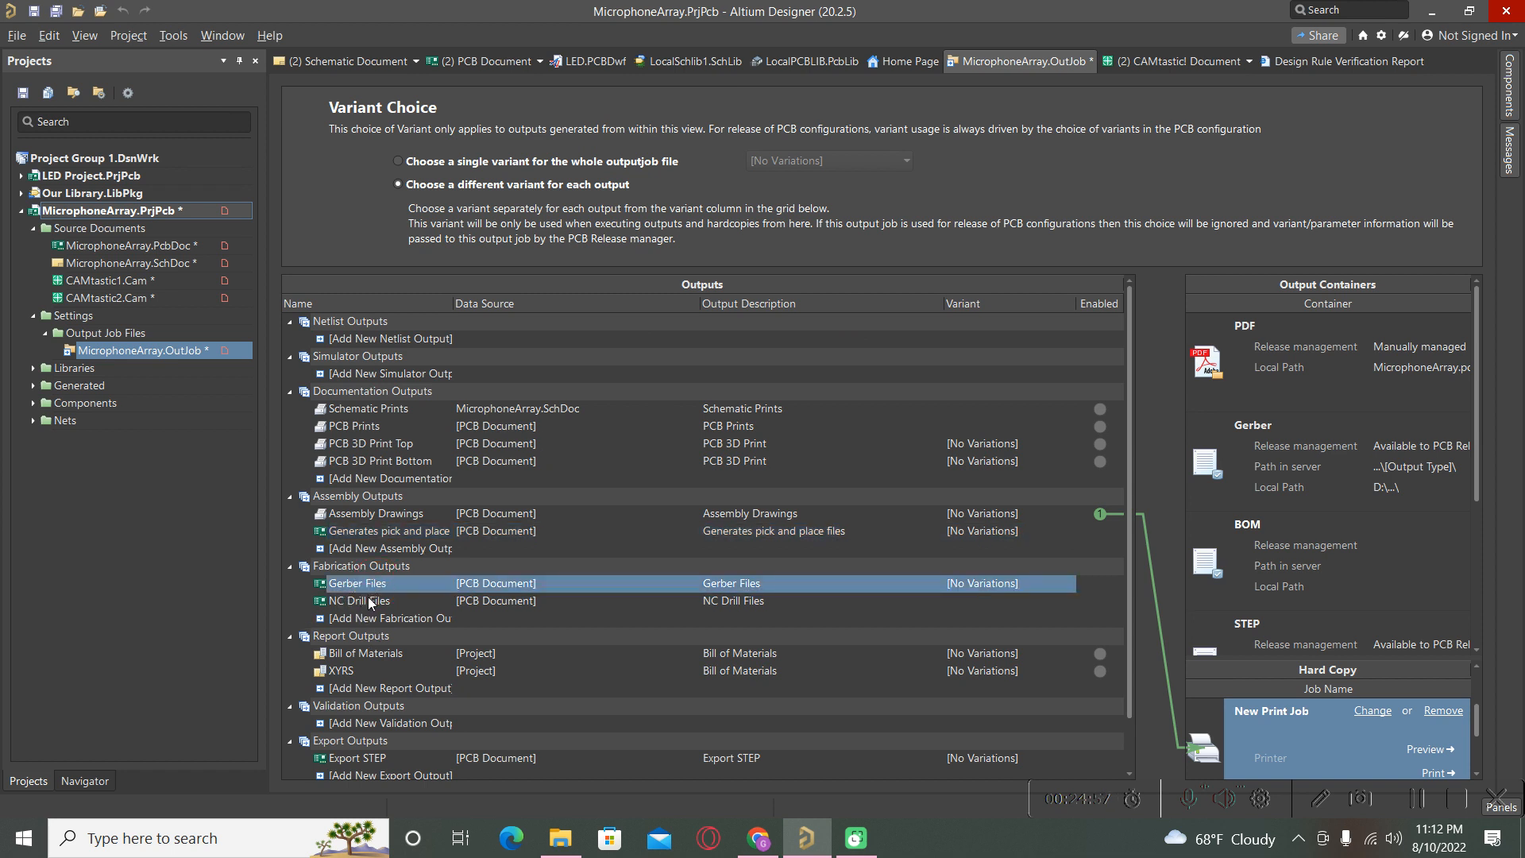
right_click(364, 587)
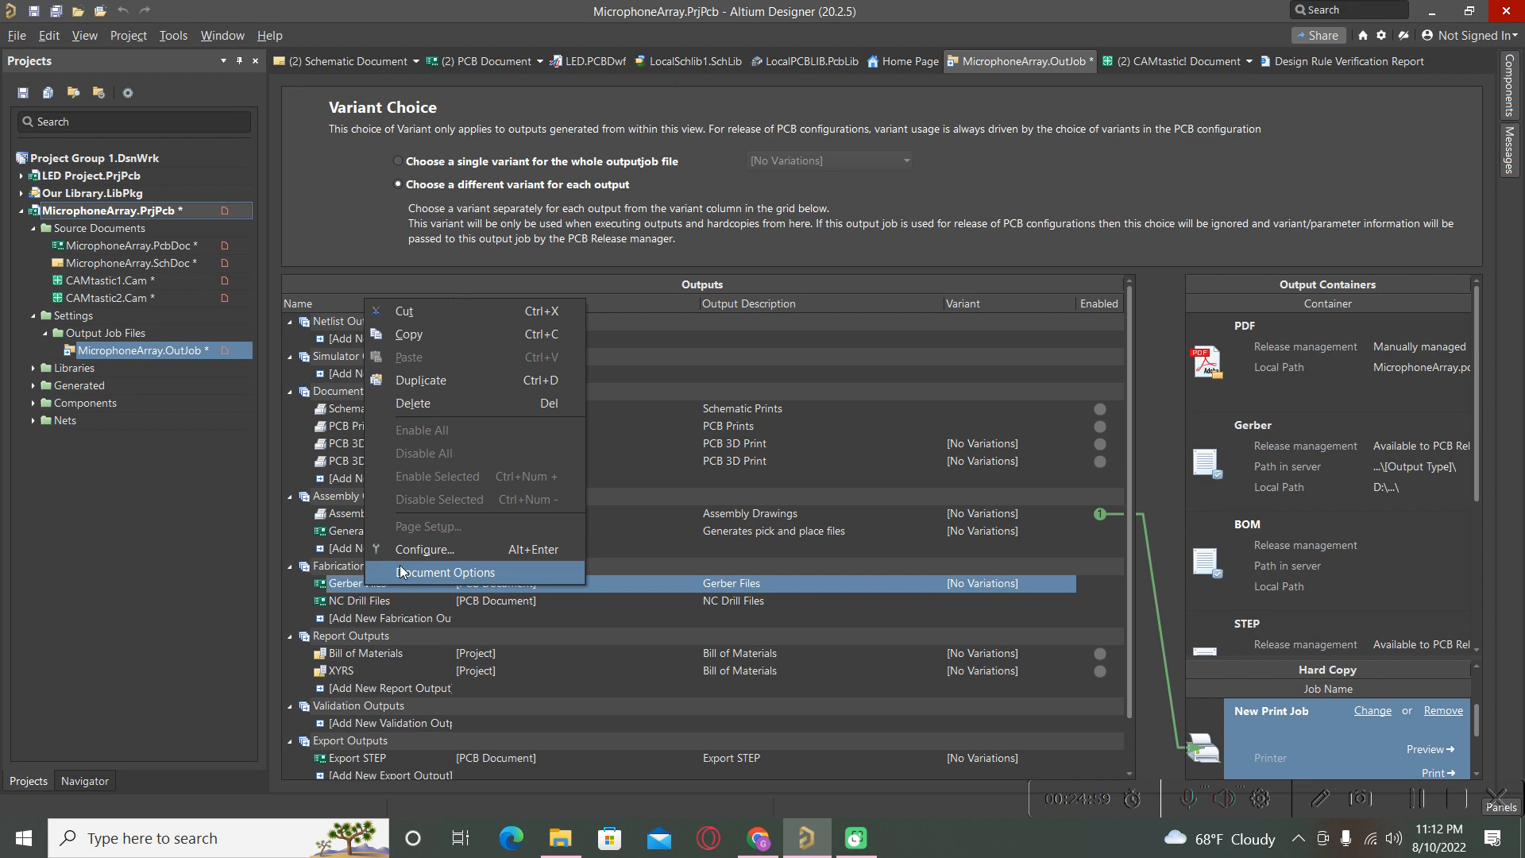
click(410, 551)
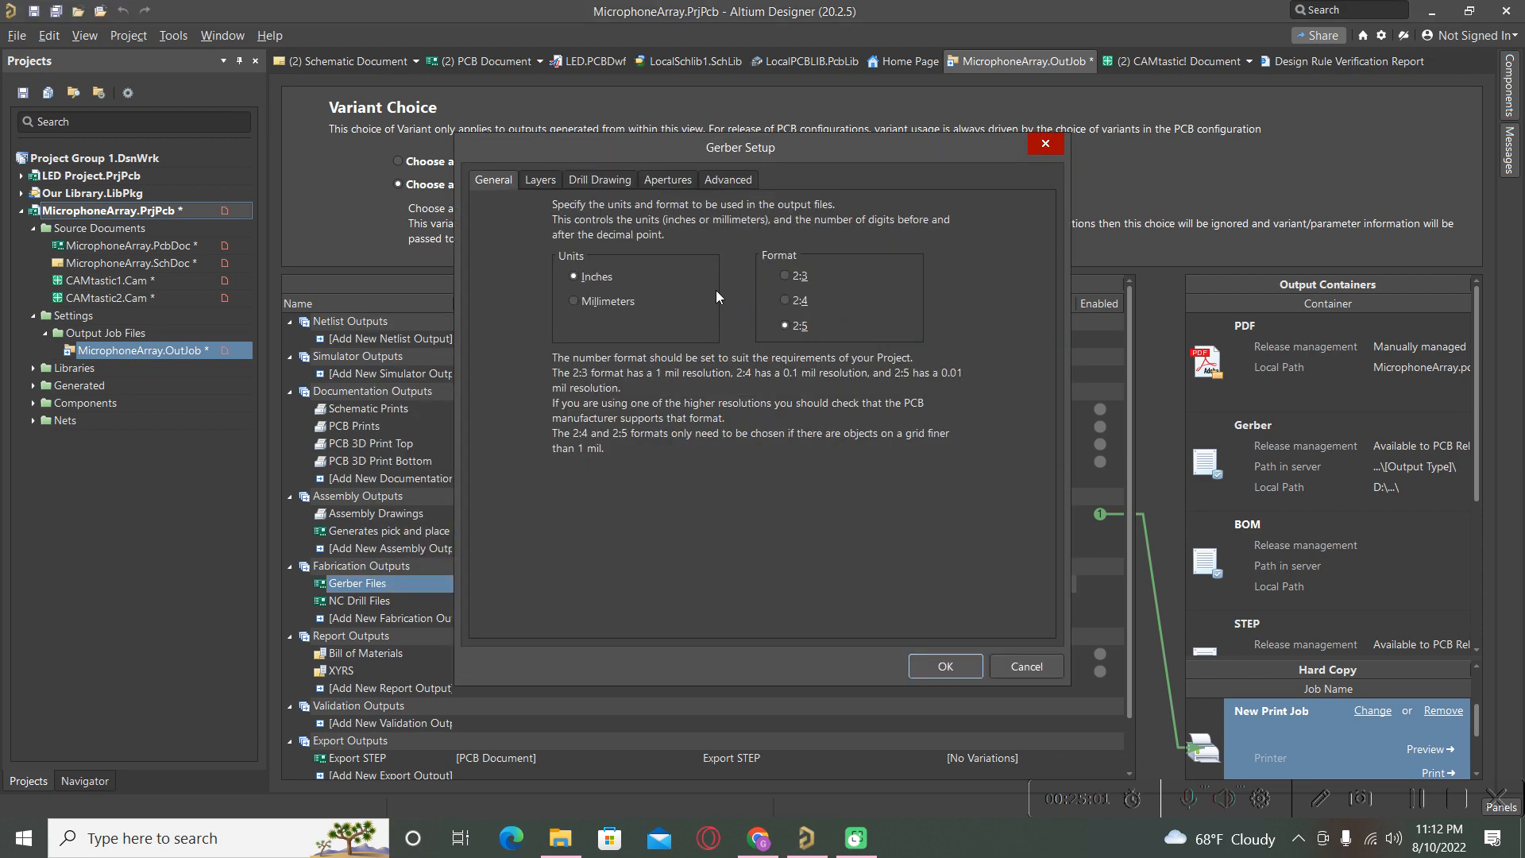
click(946, 666)
double_click(348, 602)
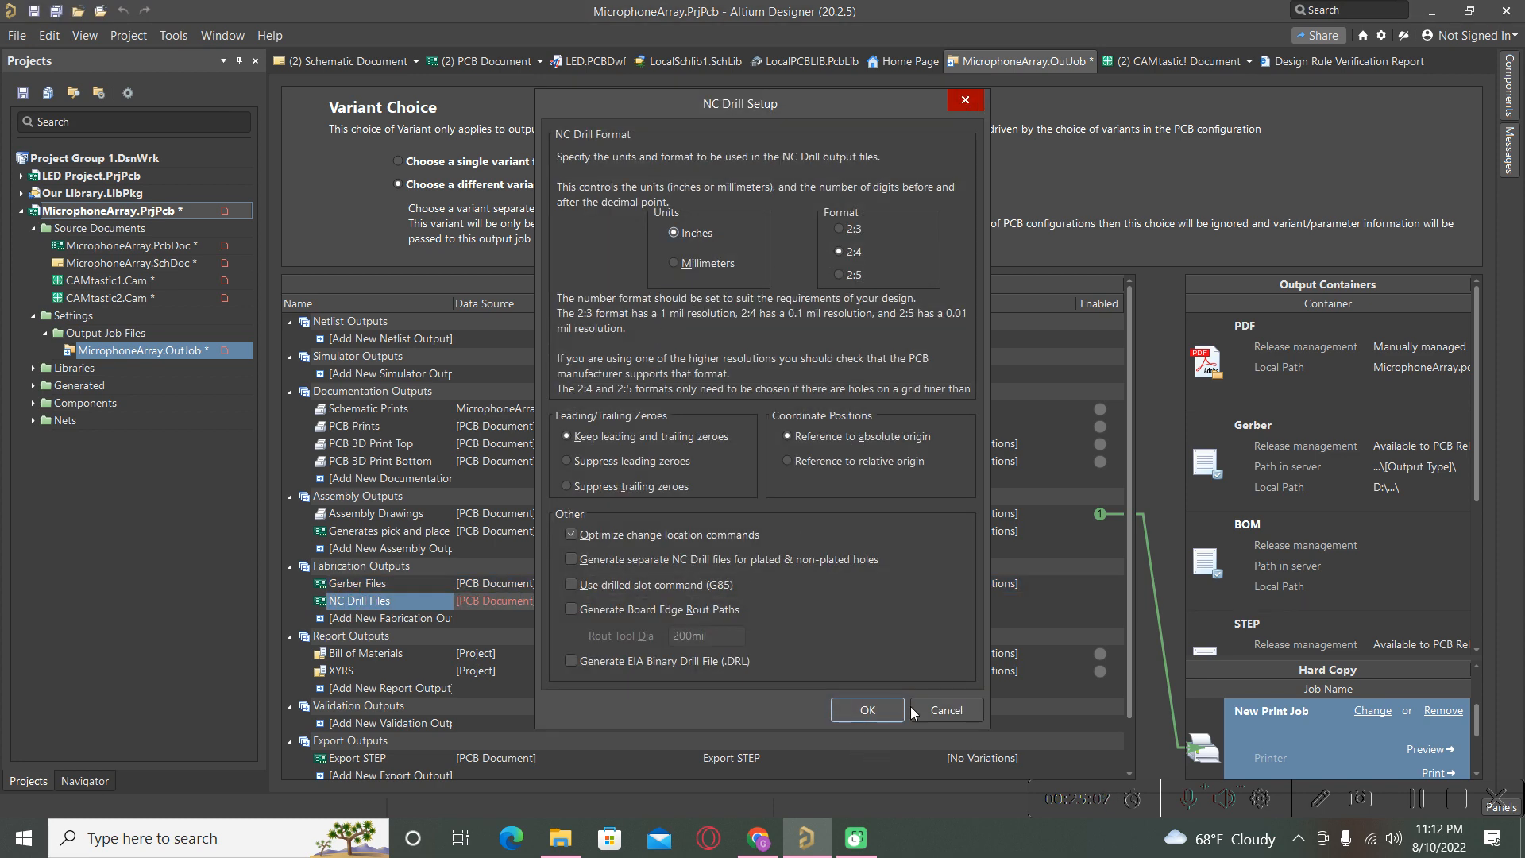
click(867, 714)
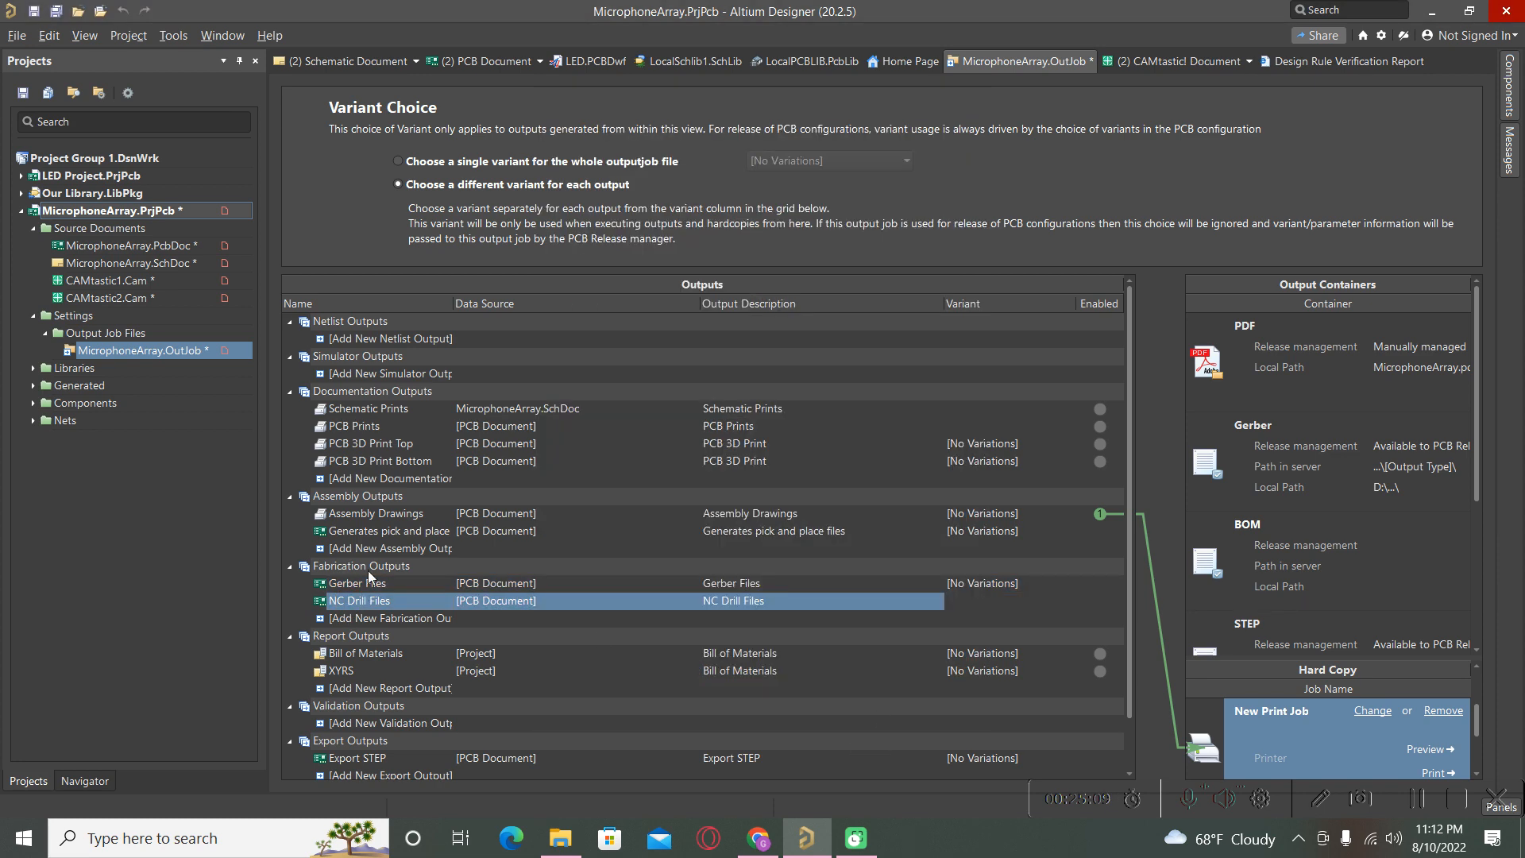
Turn Assembly Drawings and Bill of Materials off and Schematic Prints on in the Enabled column.
click(341, 656)
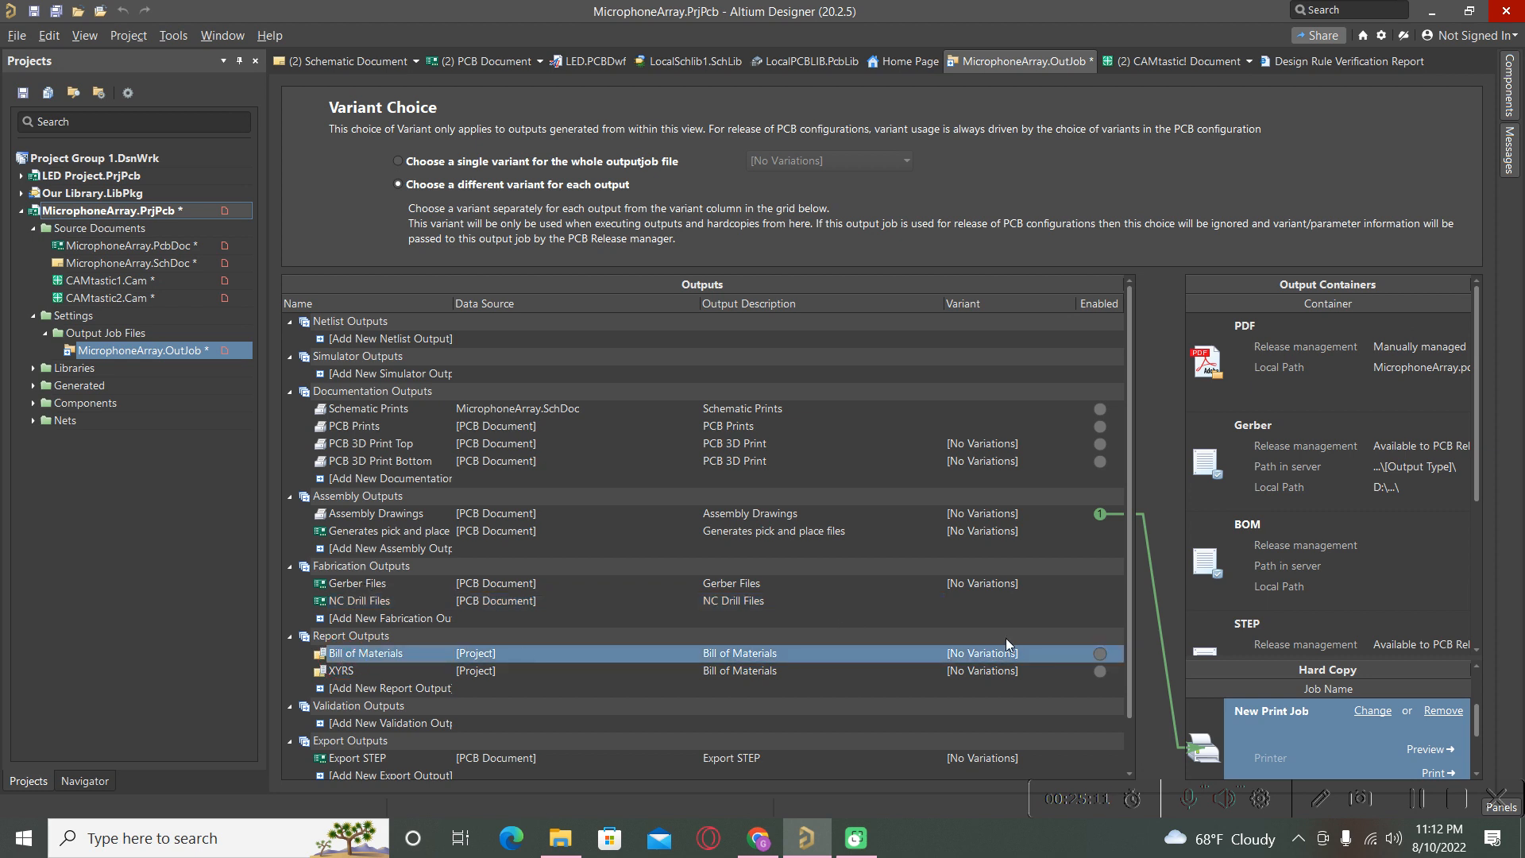
click(1104, 515)
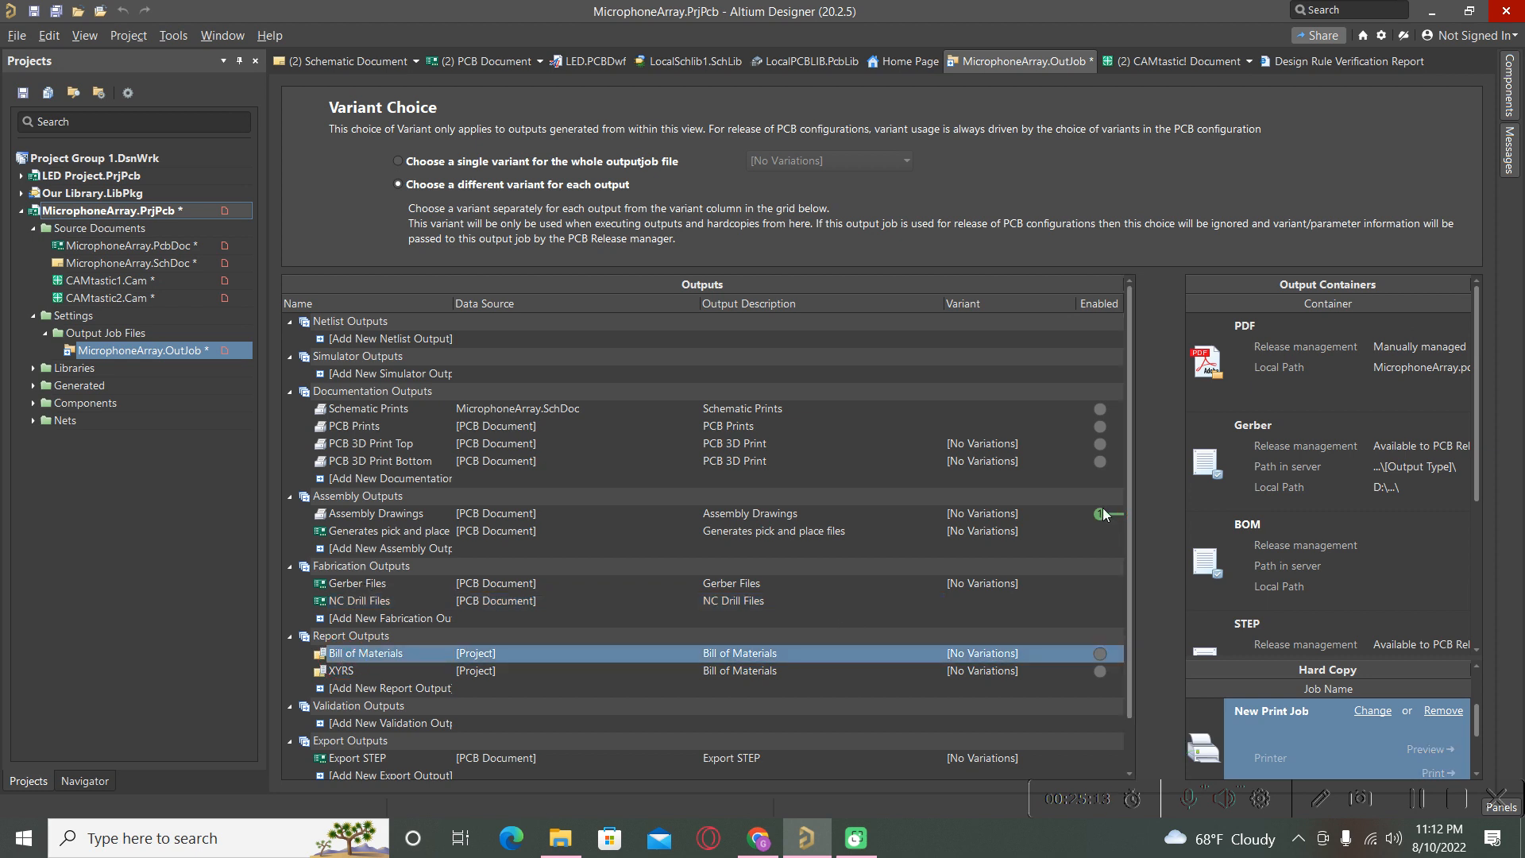
click(1100, 655)
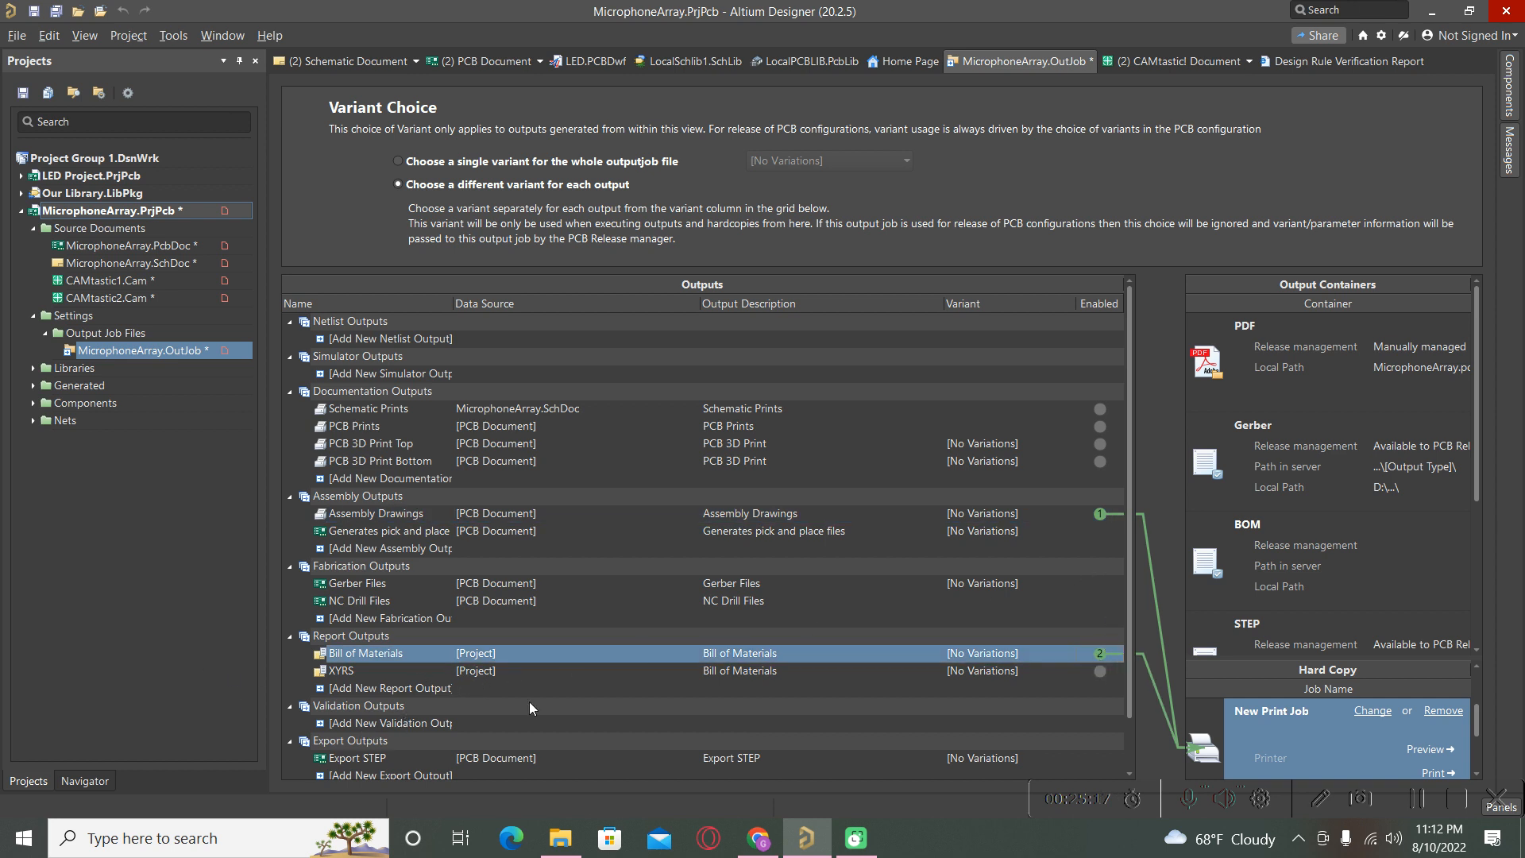
click(1100, 513)
scroll(815, 650, down, 1)
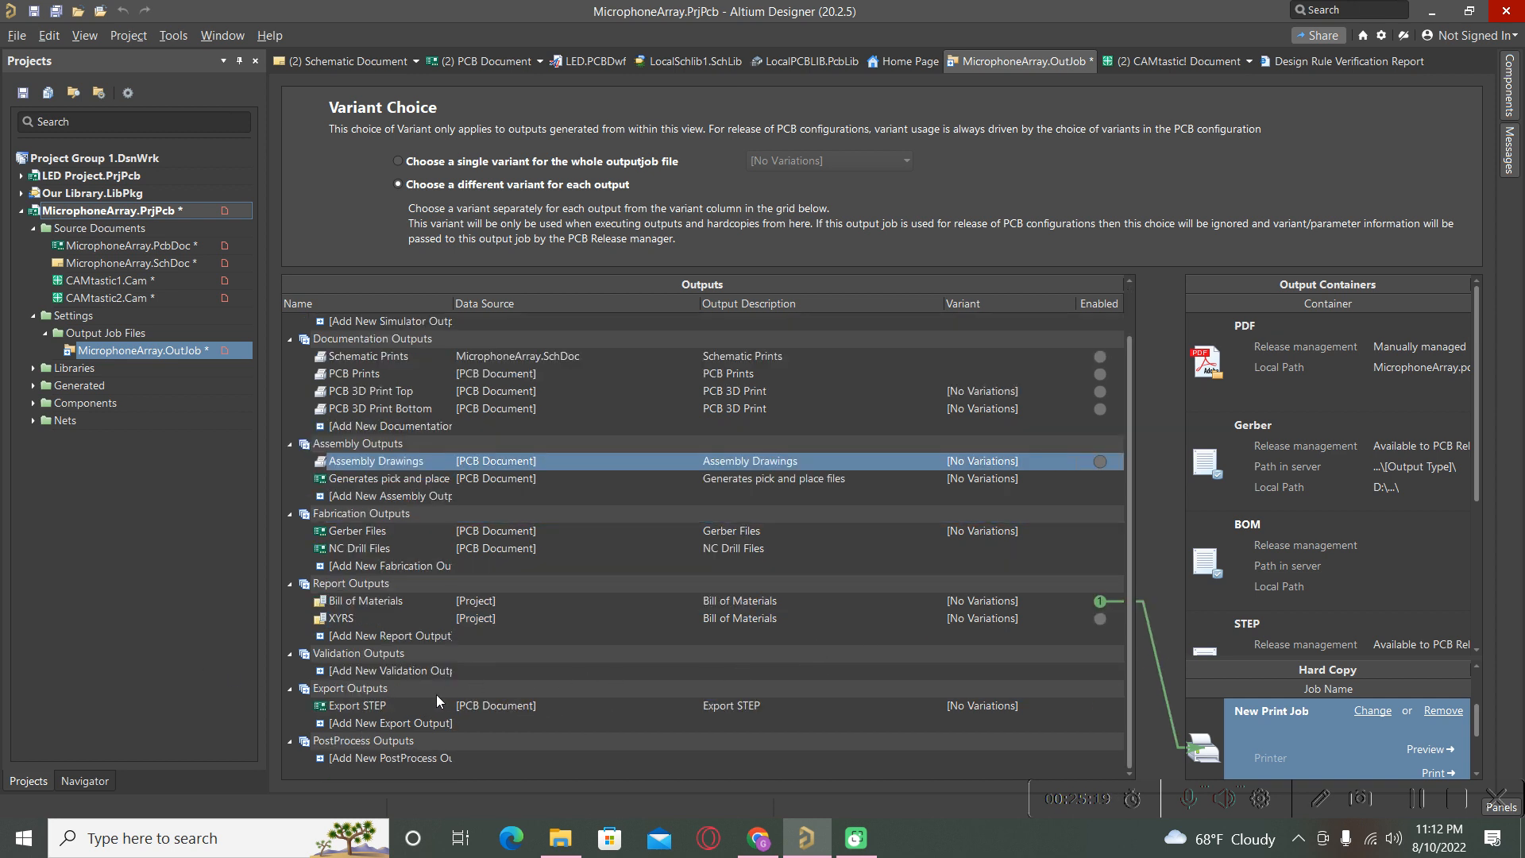
click(361, 709)
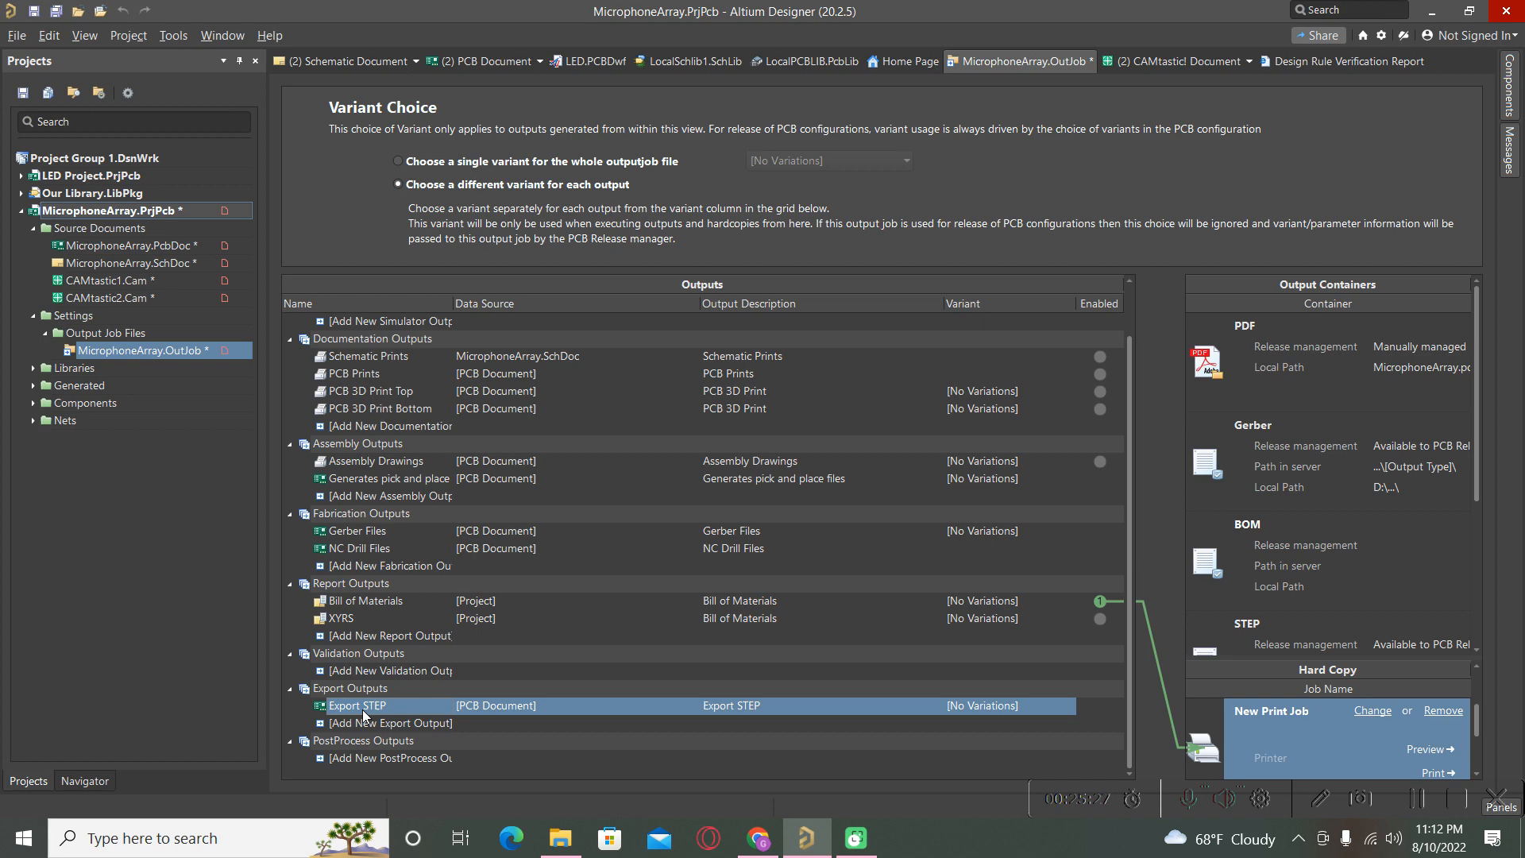
scroll(473, 486, up, 1)
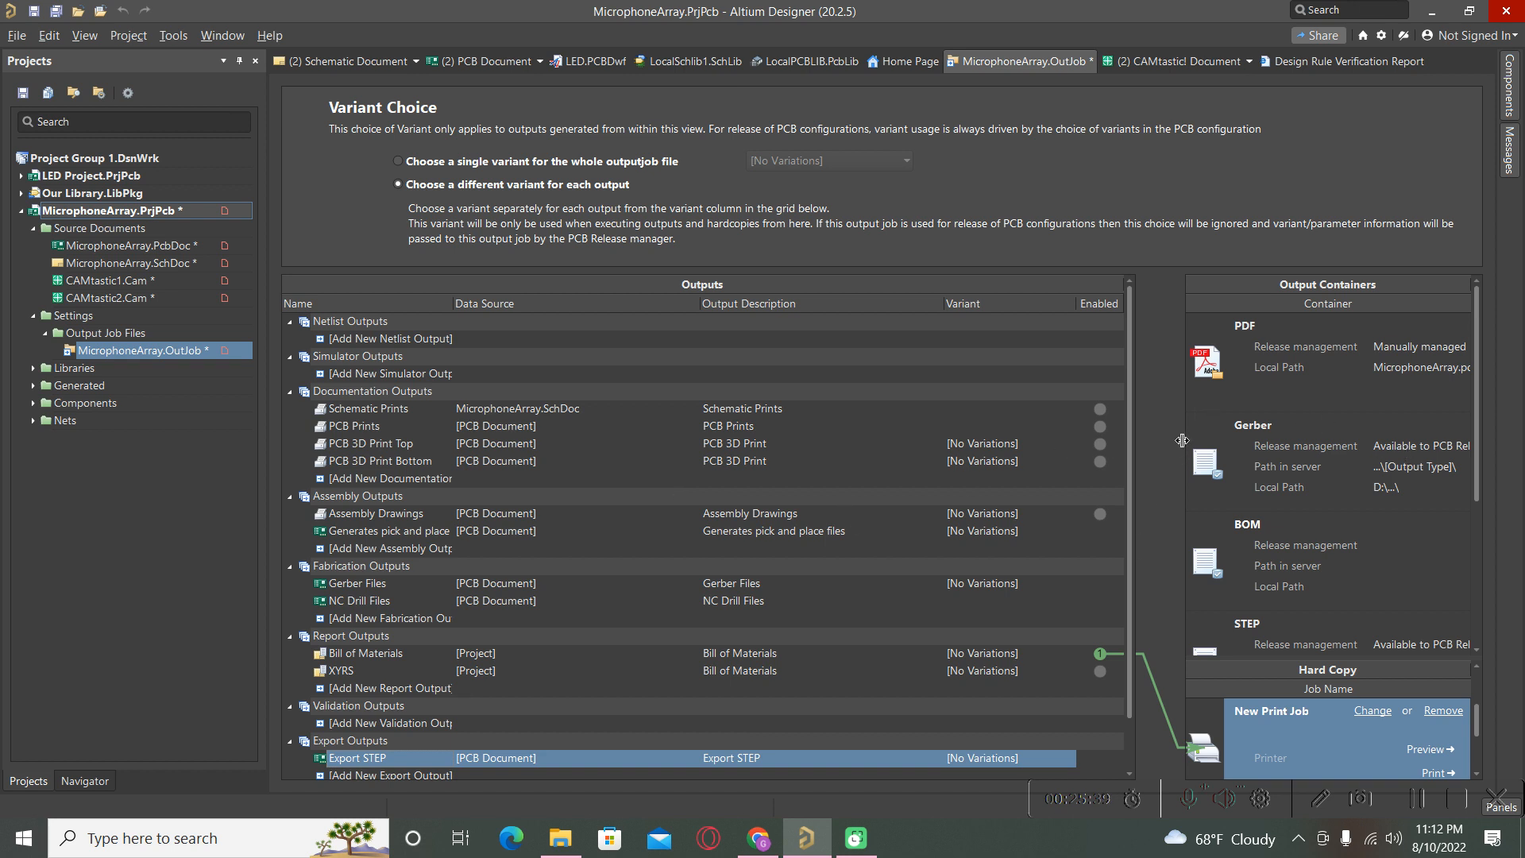
click(1100, 409)
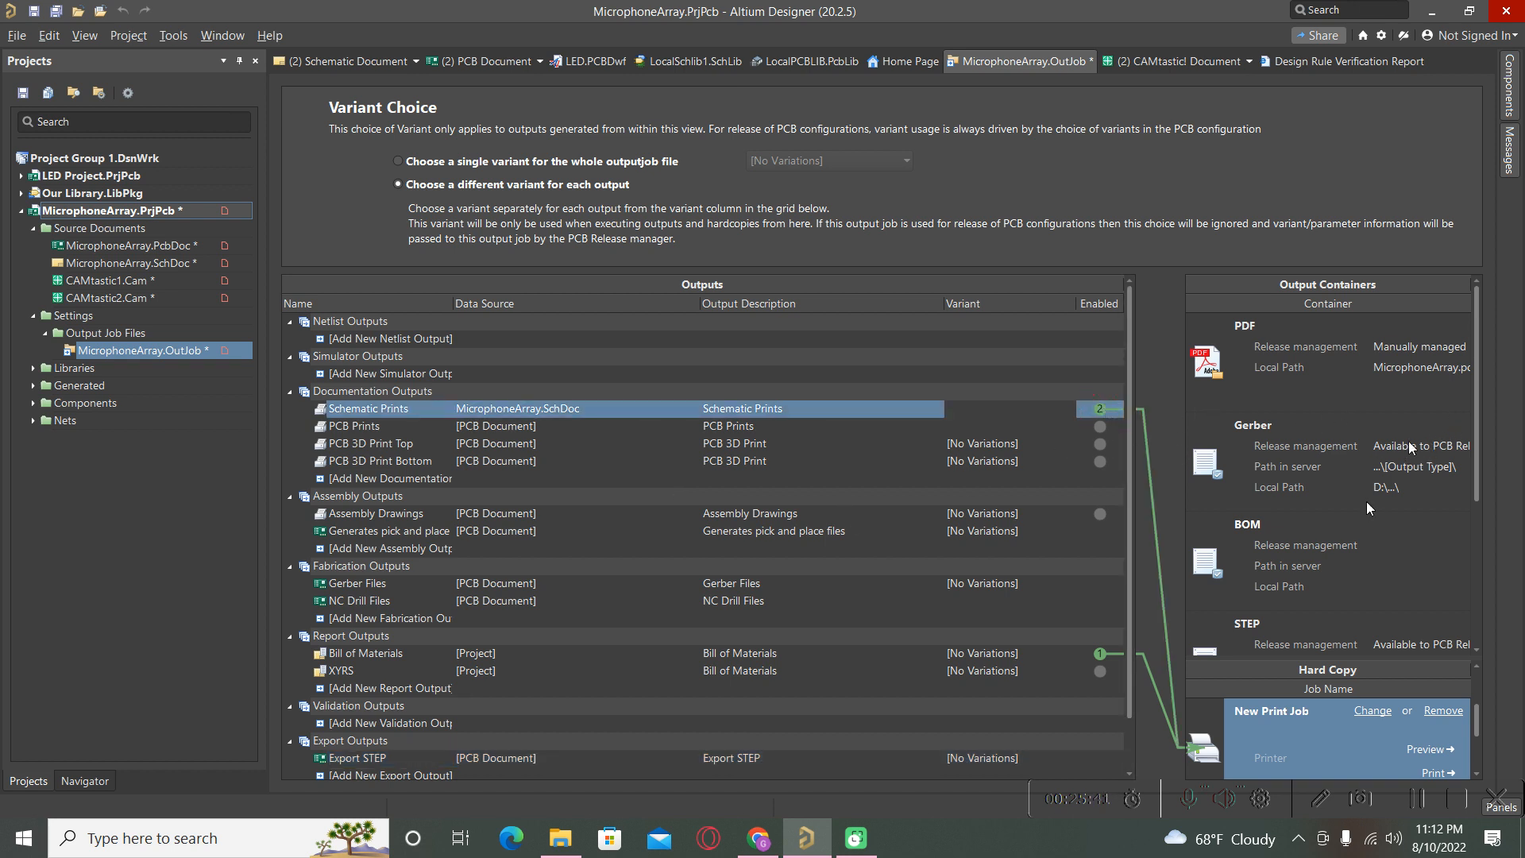
click(1099, 655)
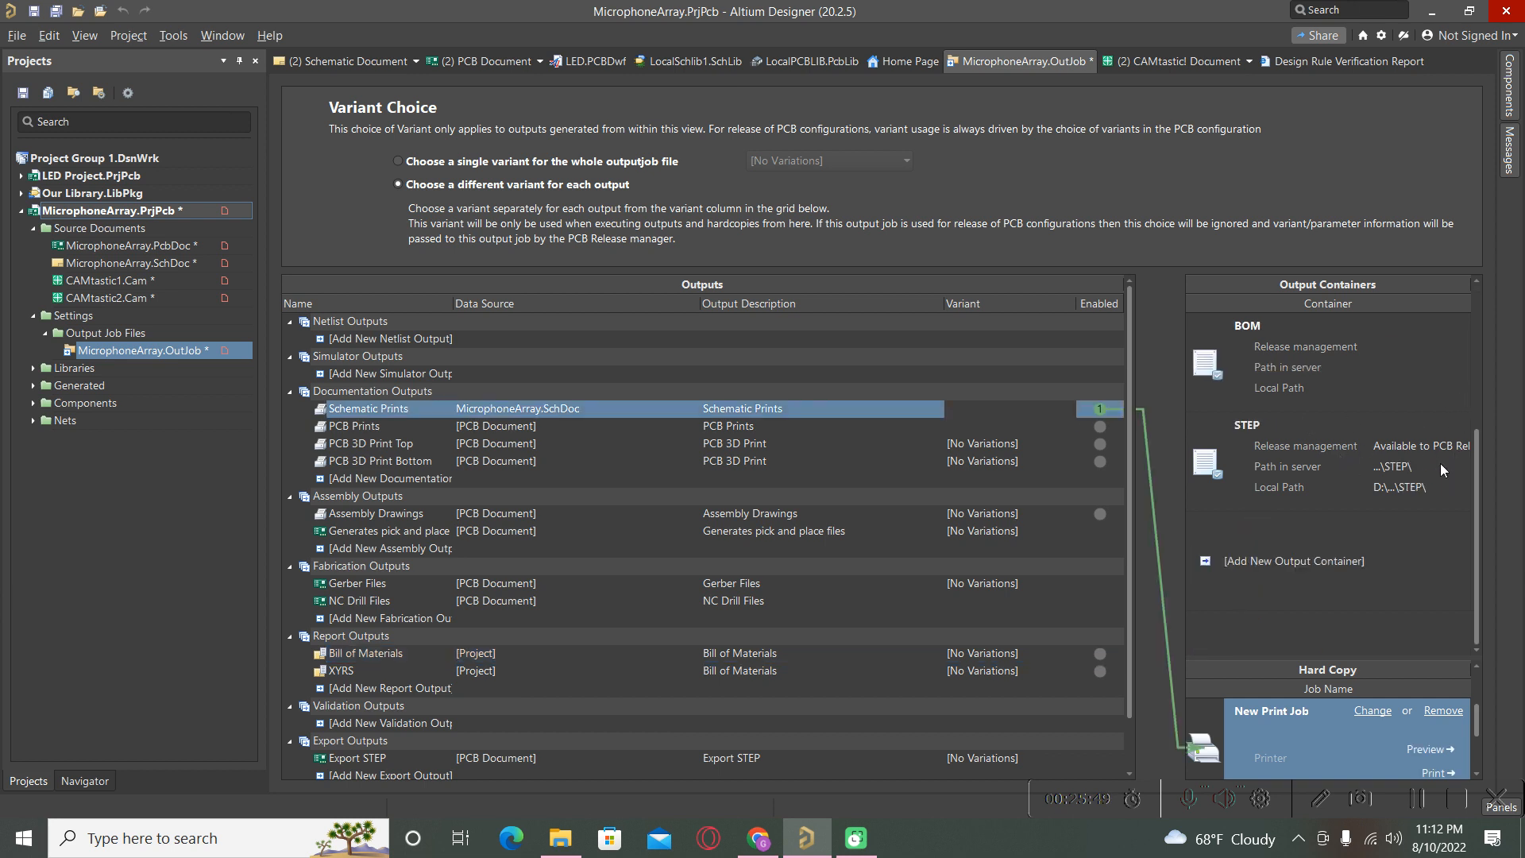
scroll(1454, 457, down, 3)
scroll(1384, 454, up, 3)
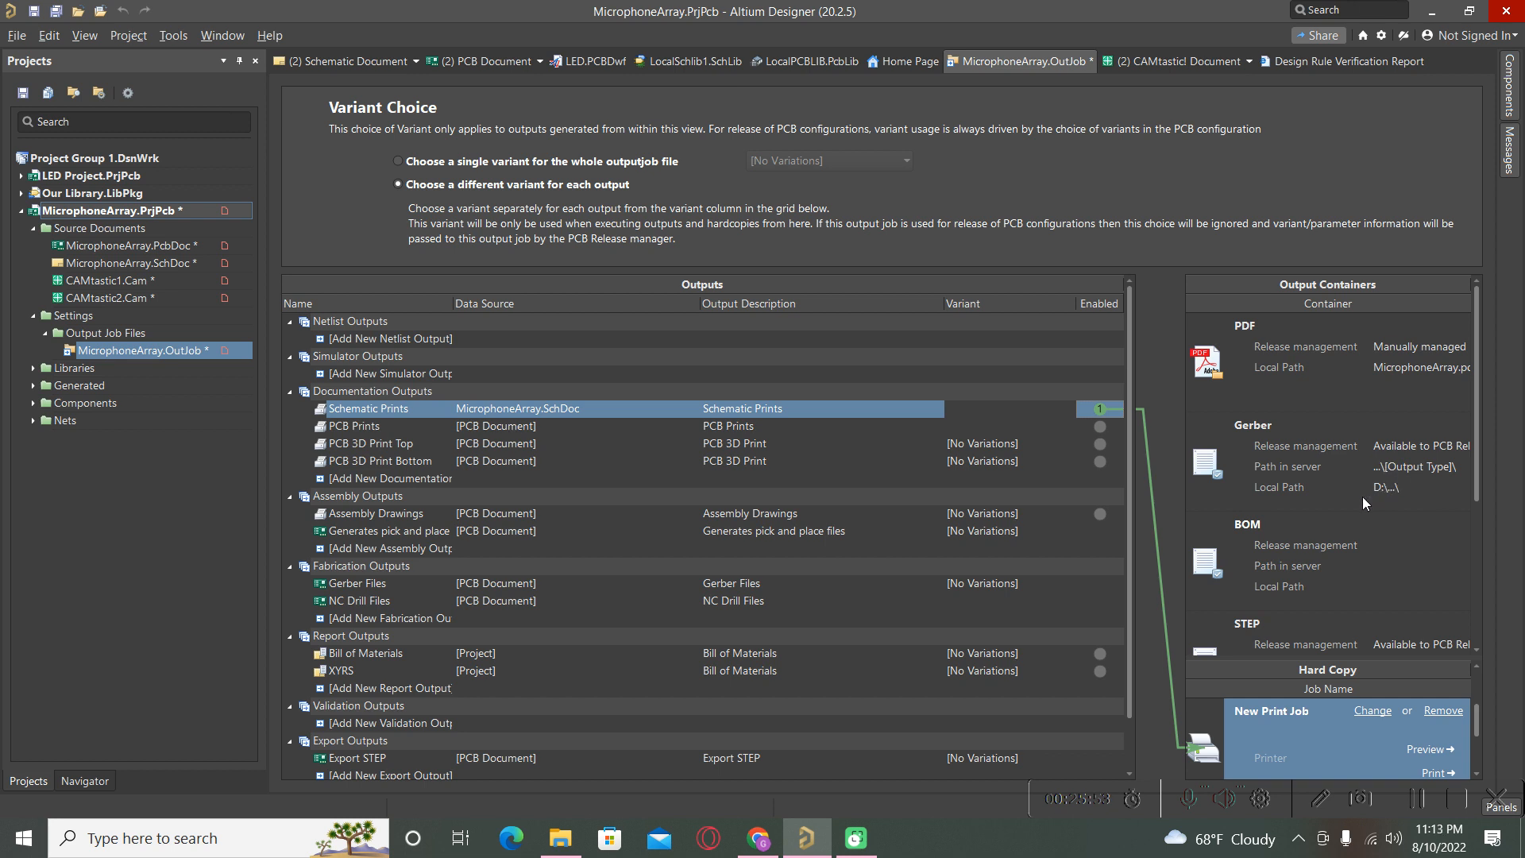
Check which outputs feed the Gerber, PDF and BOM containers.
click(1290, 464)
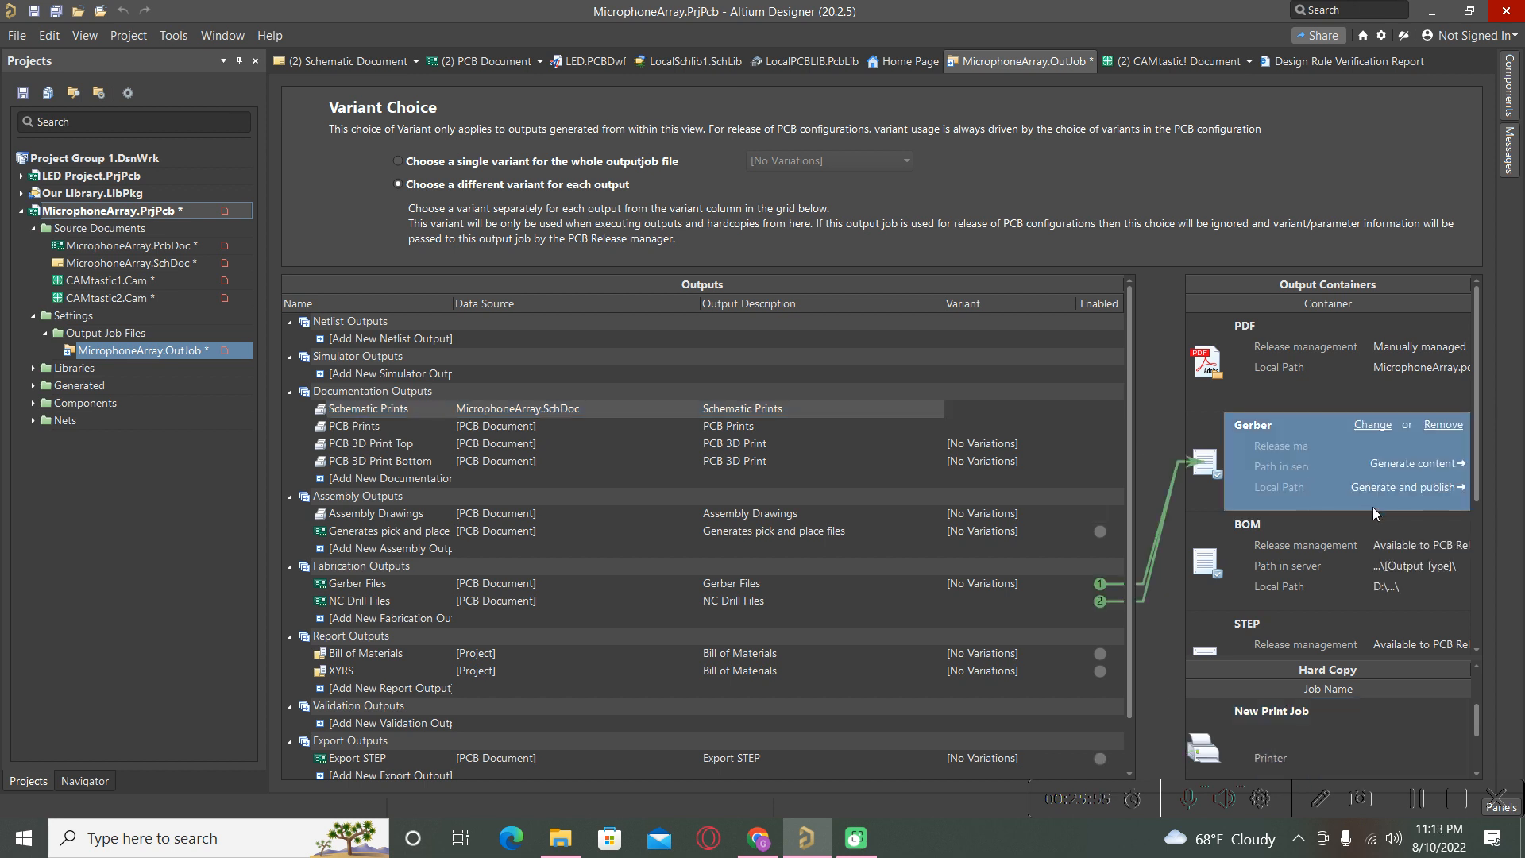
click(1305, 346)
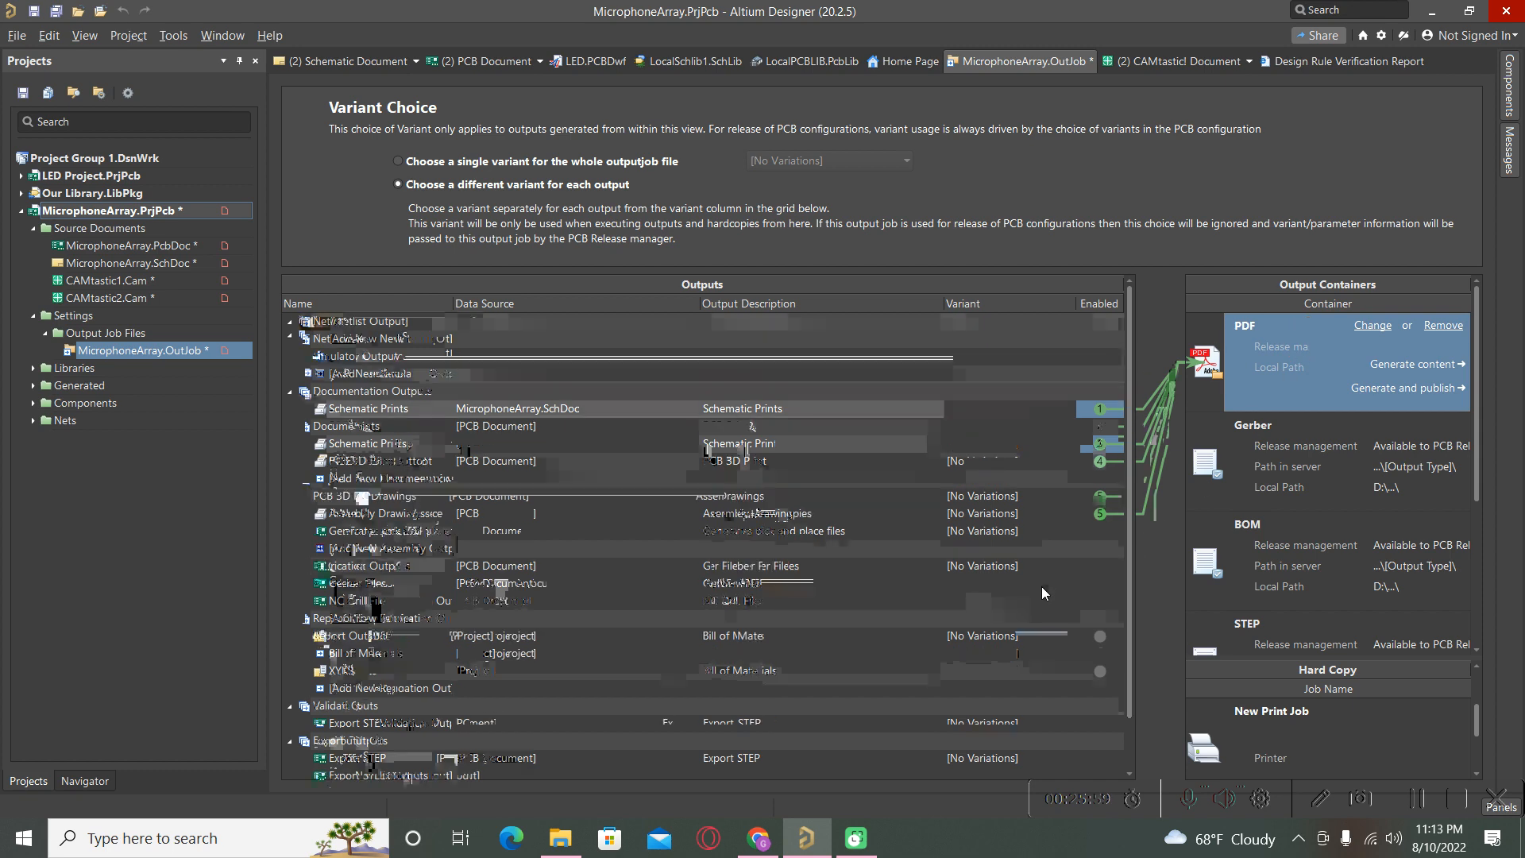
scroll(1041, 586, down, 1)
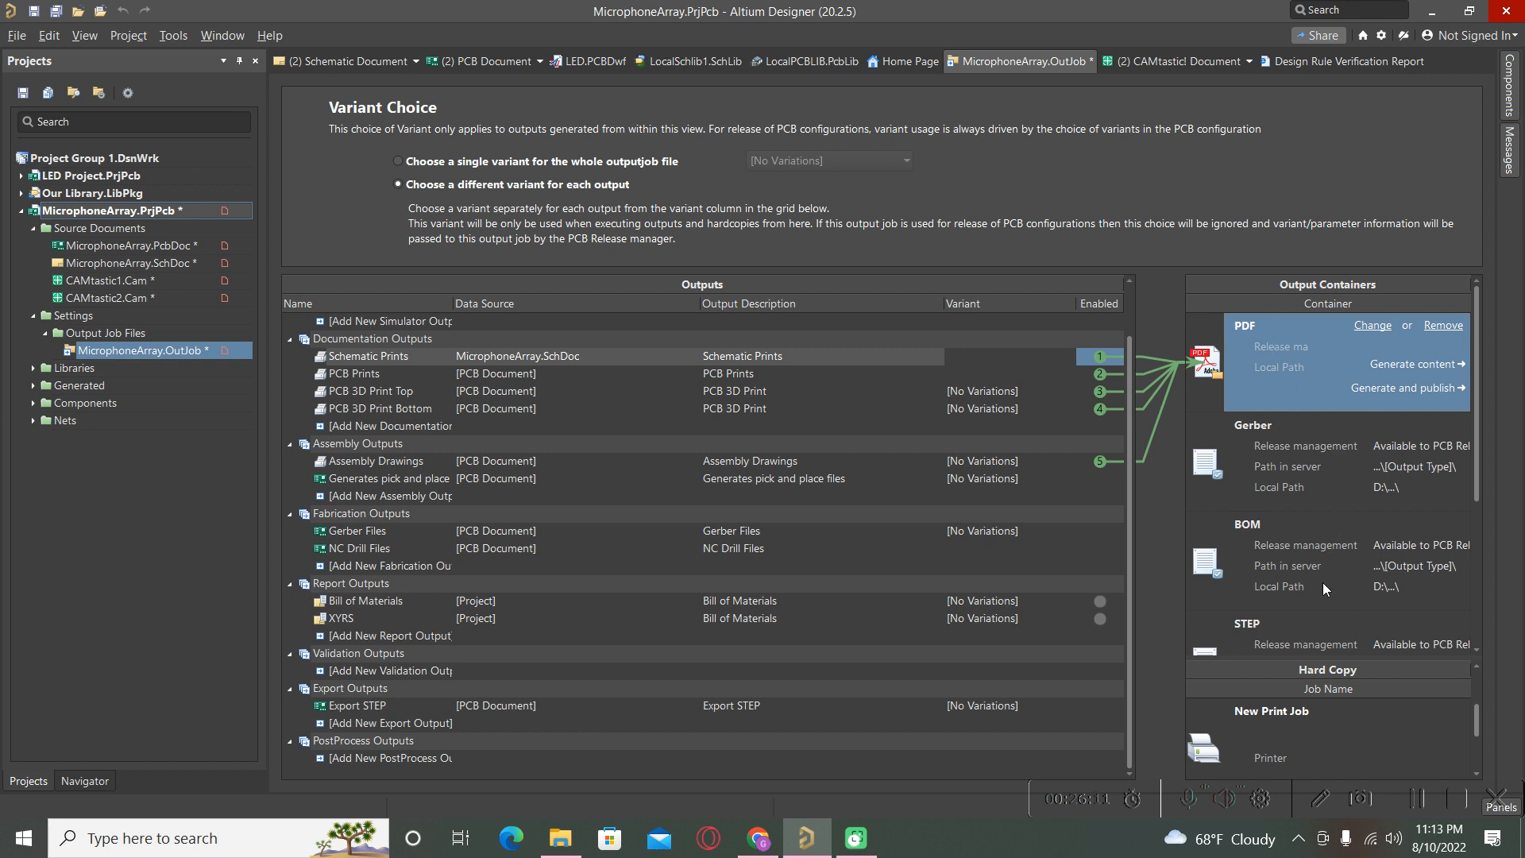
click(1271, 463)
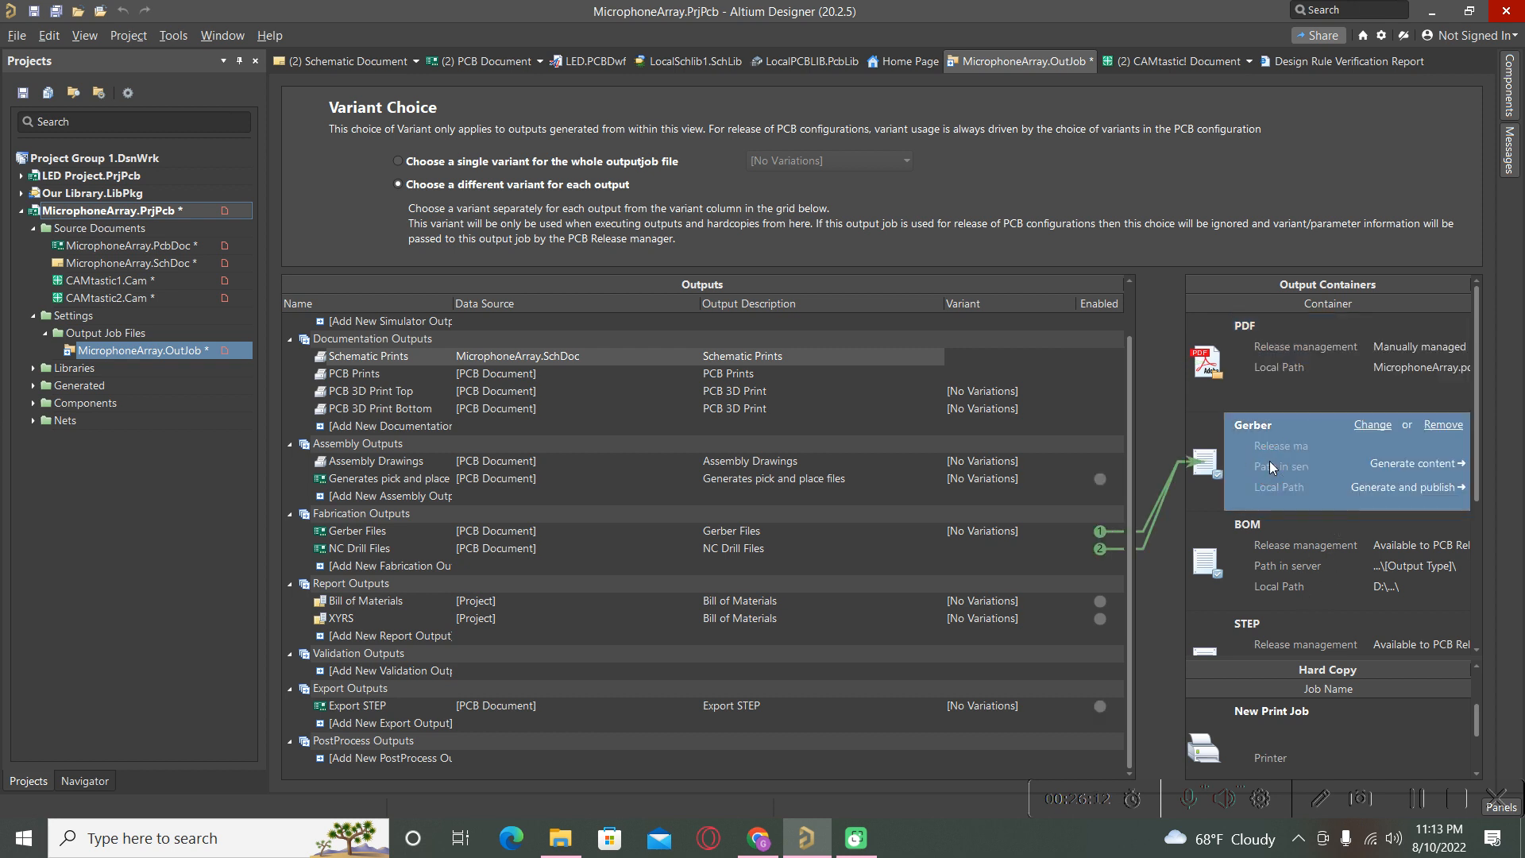
click(1351, 560)
scroll(1302, 548, down, 3)
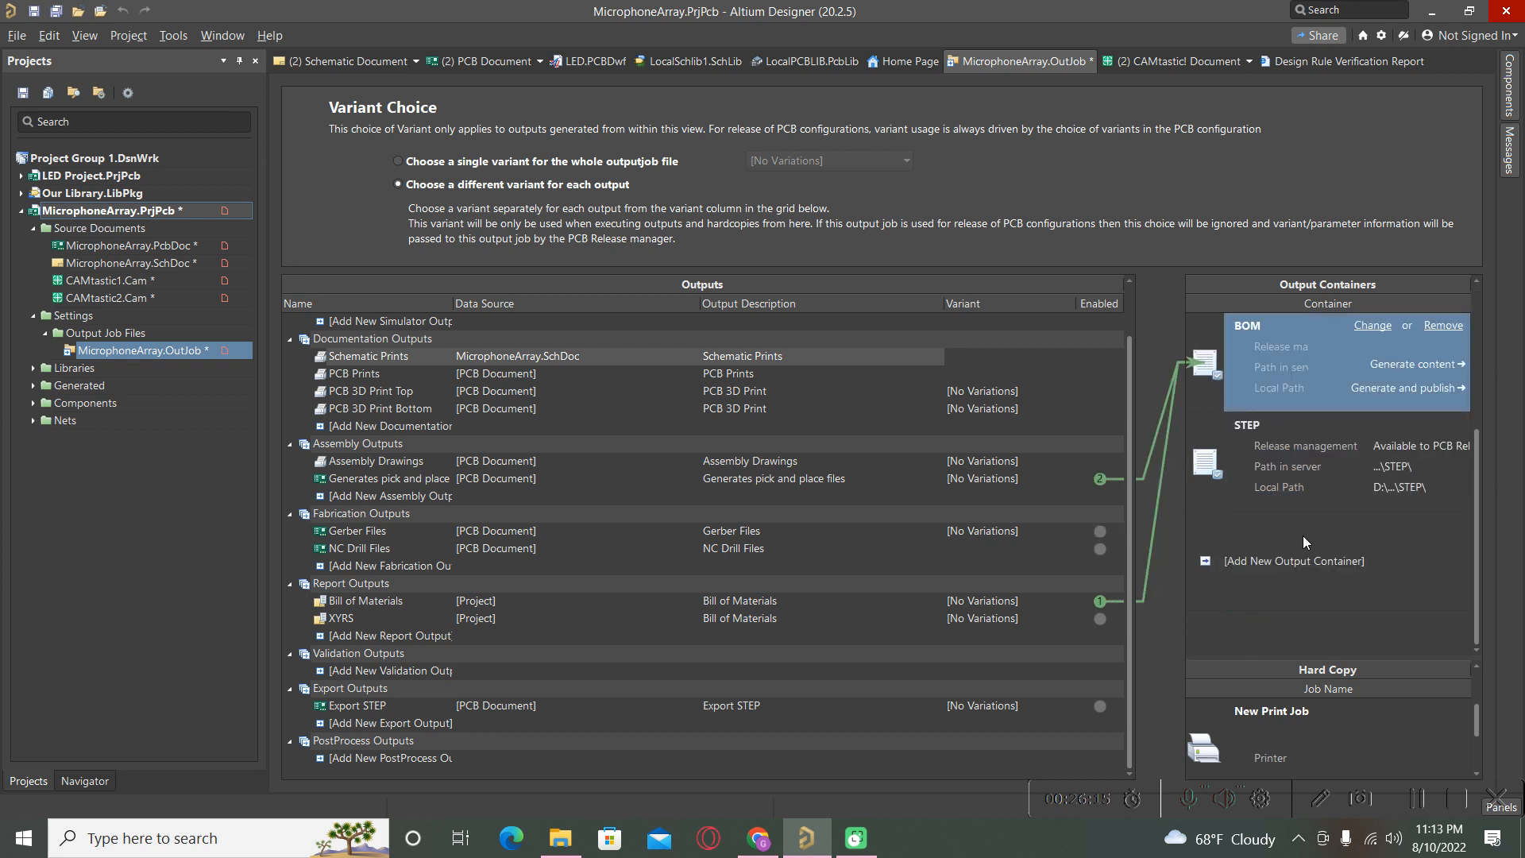
scroll(1303, 536, up, 3)
scroll(1303, 535, down, 3)
Add a New Folder Structure output container with its default name.
click(1279, 564)
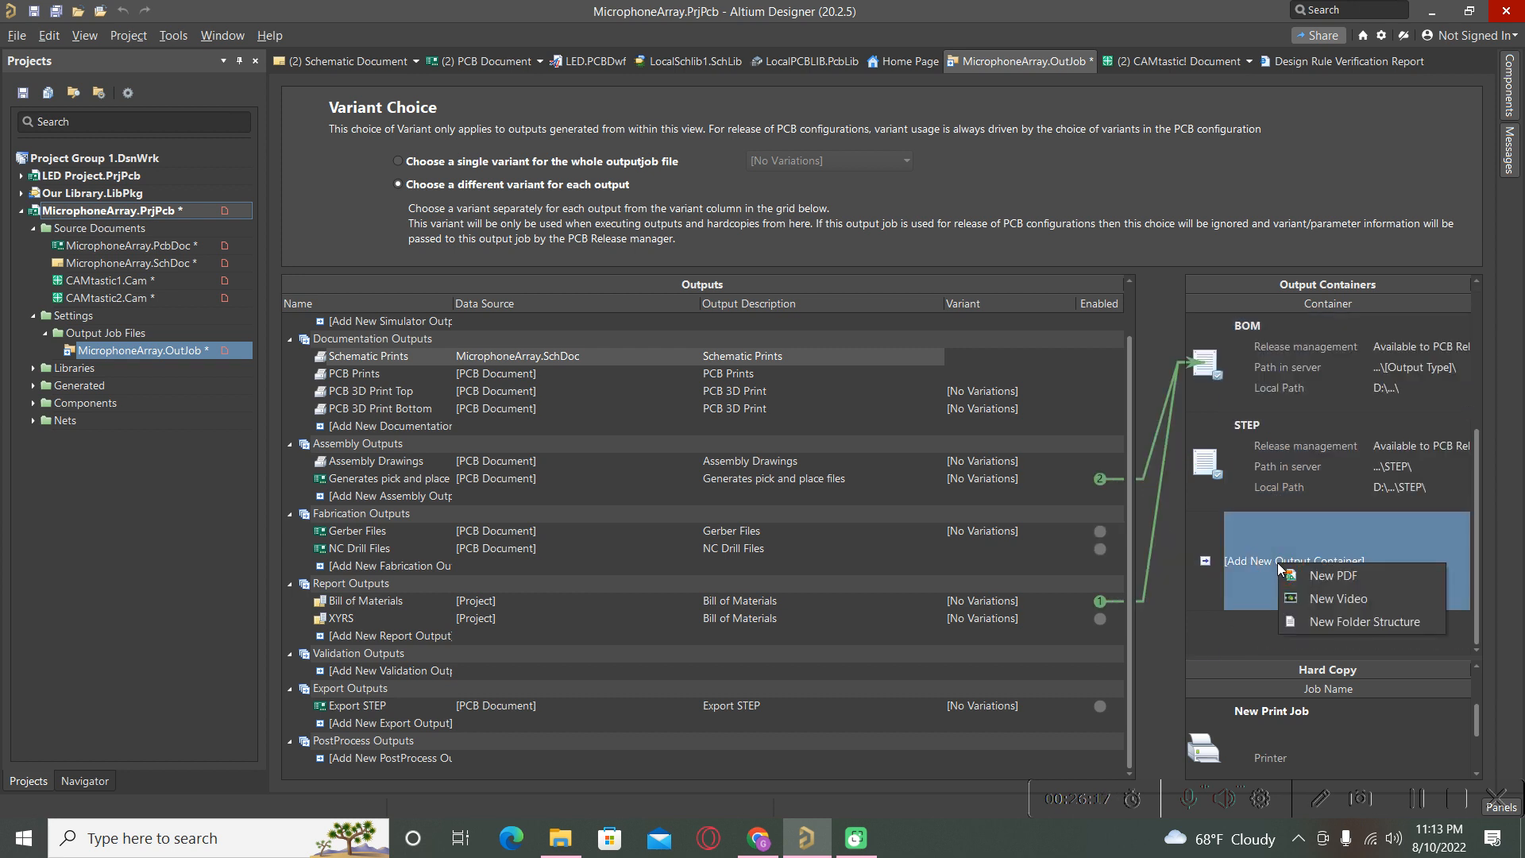
click(1325, 623)
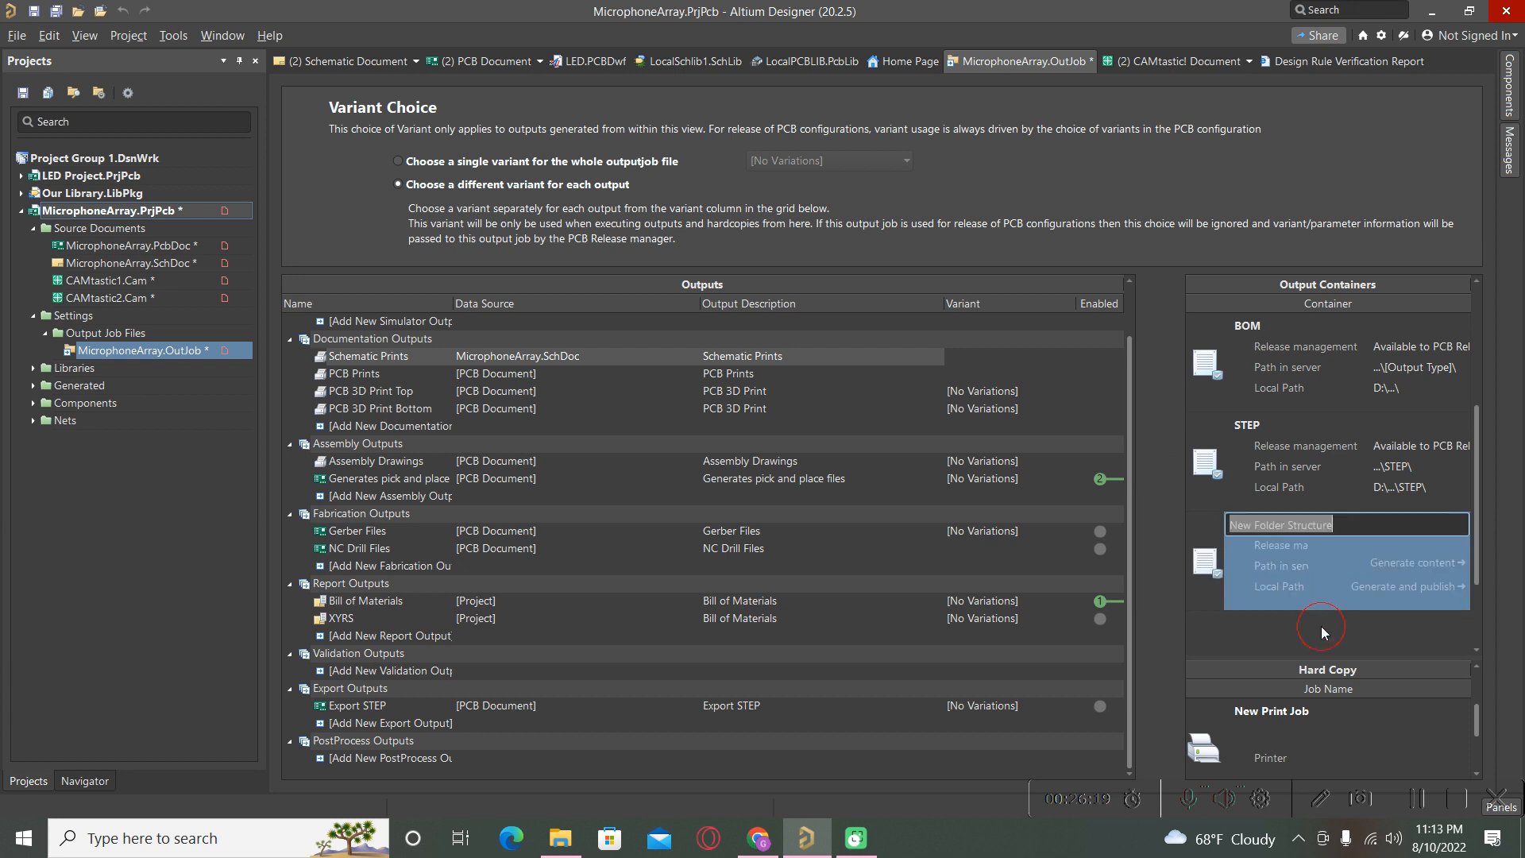
click(1242, 629)
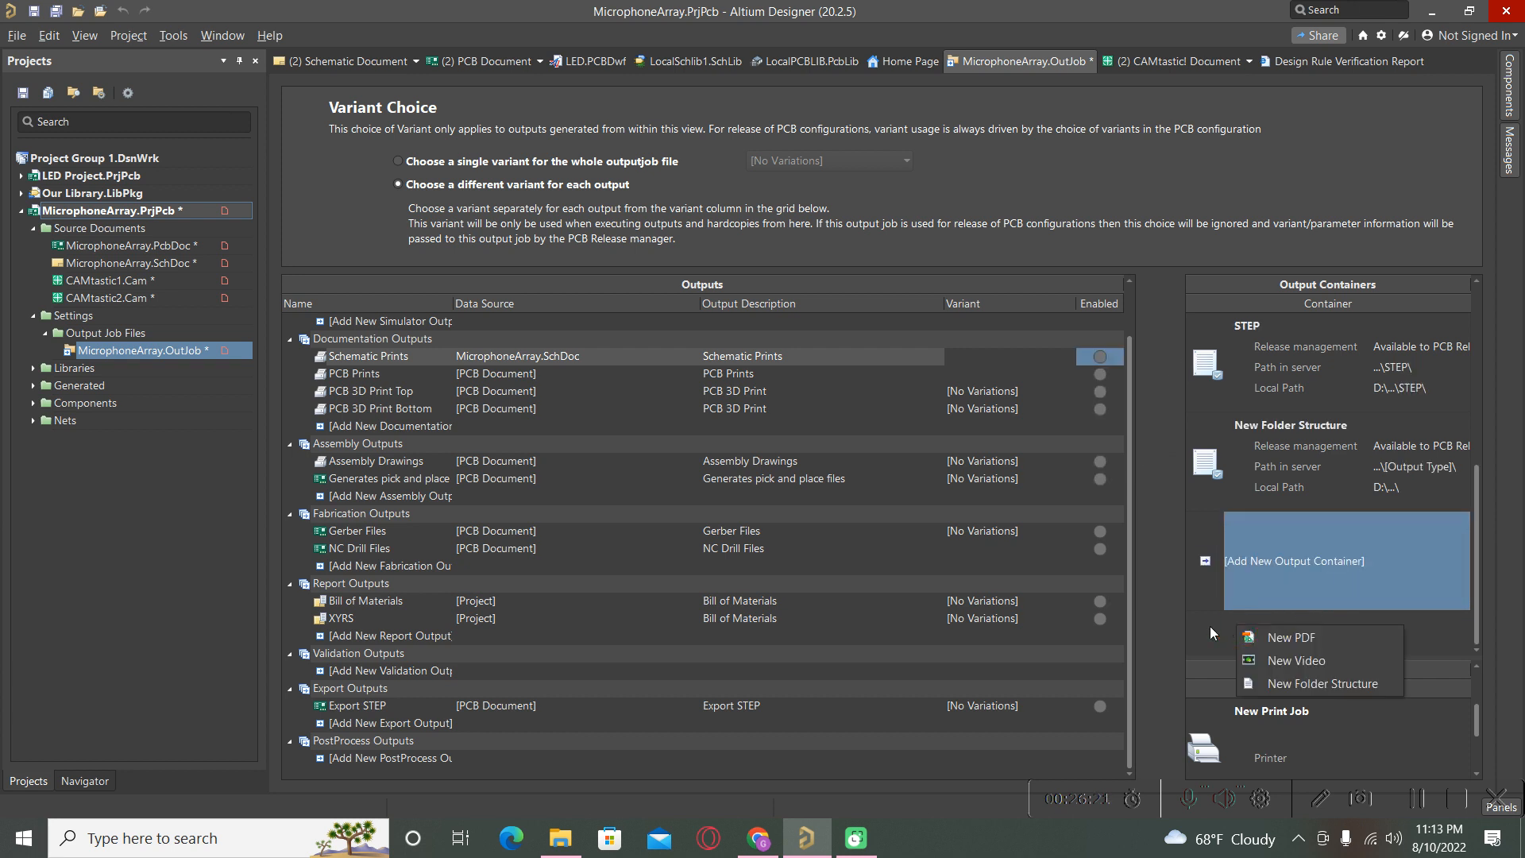
click(1227, 499)
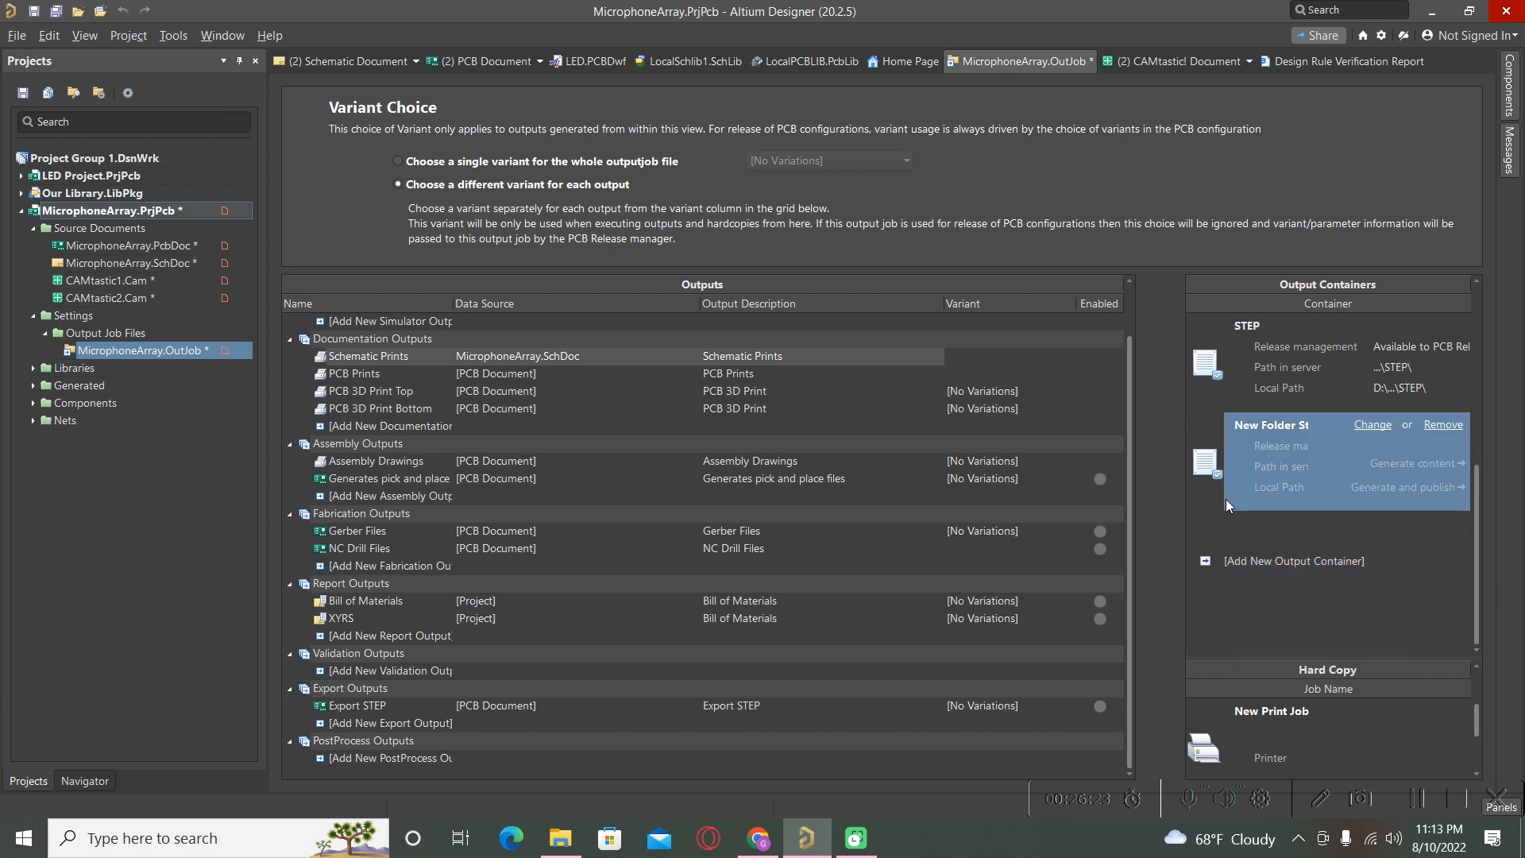